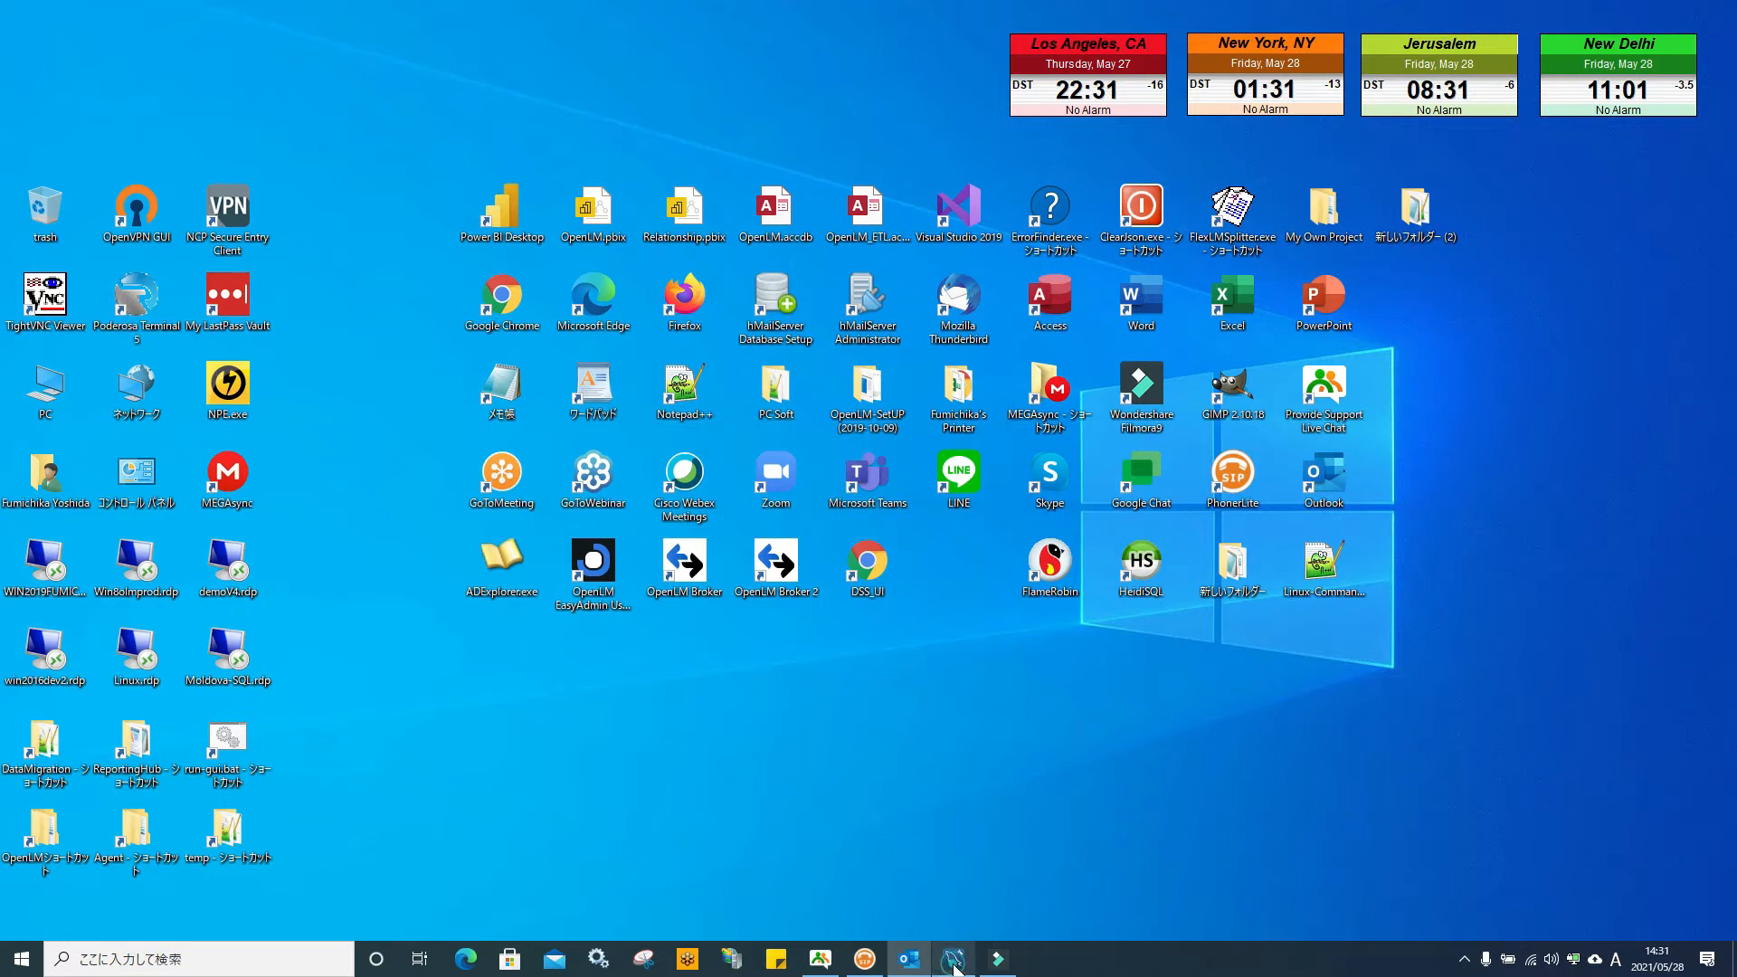
In MySQL Workbench, name a new schema 'identity' with charset utf8mb4 and collation utf8mb4_bin
click(953, 958)
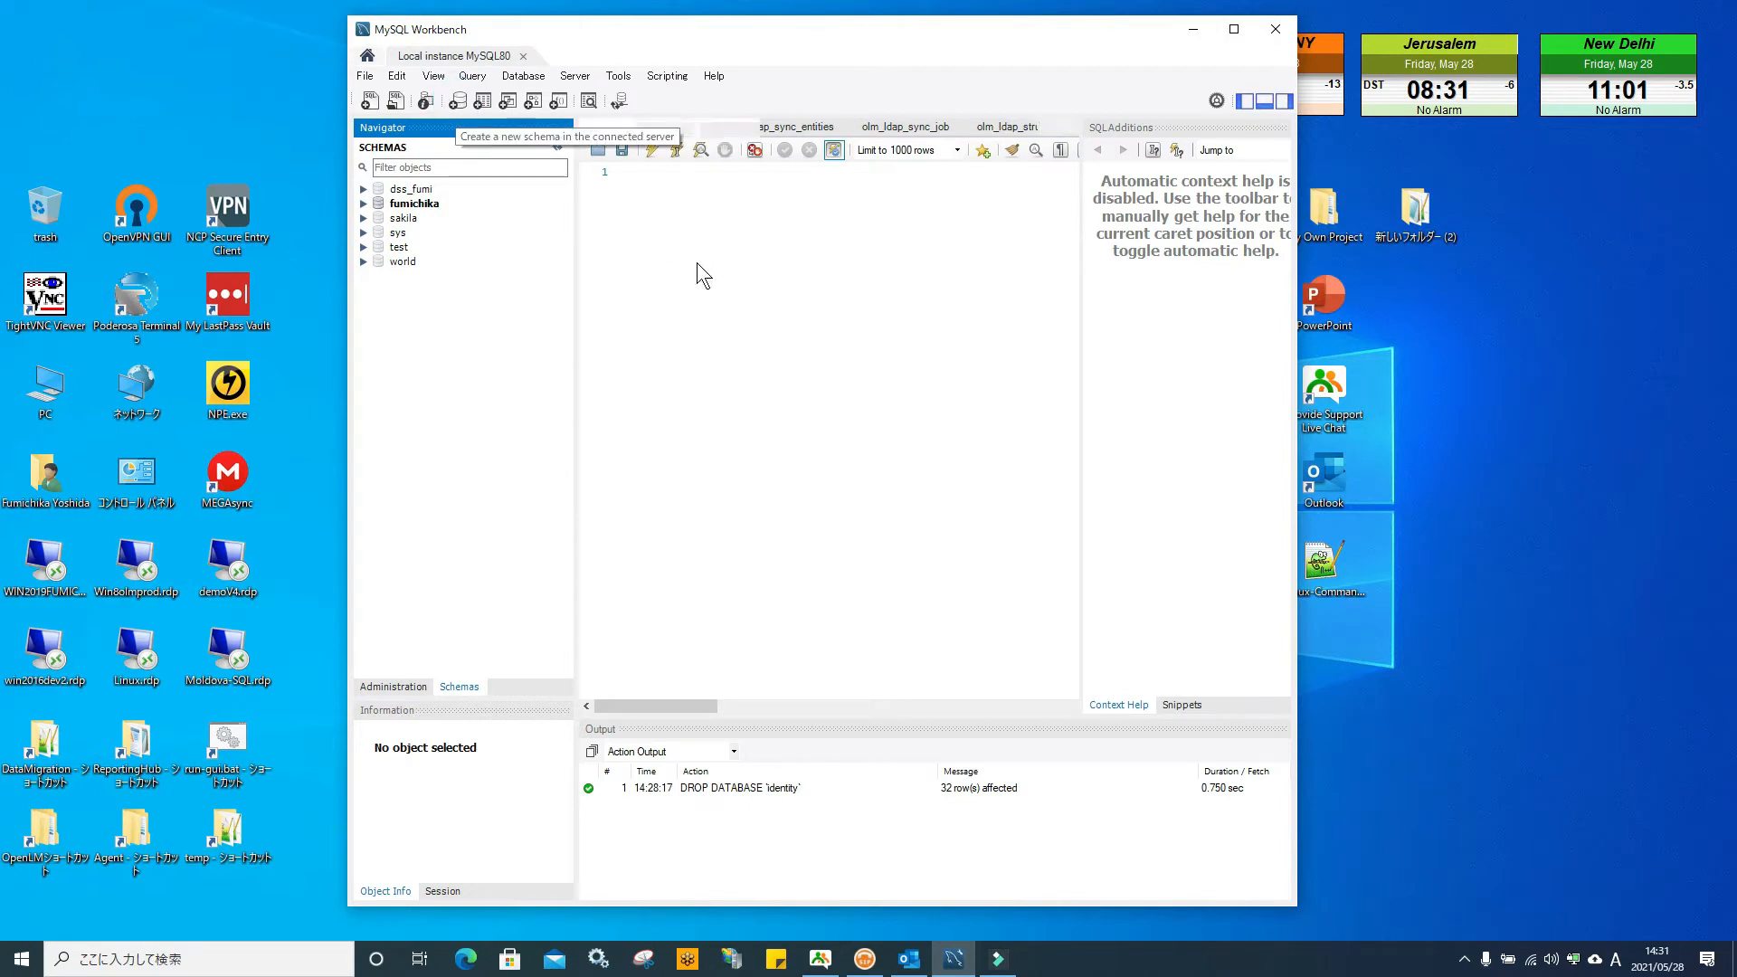
text(identity)
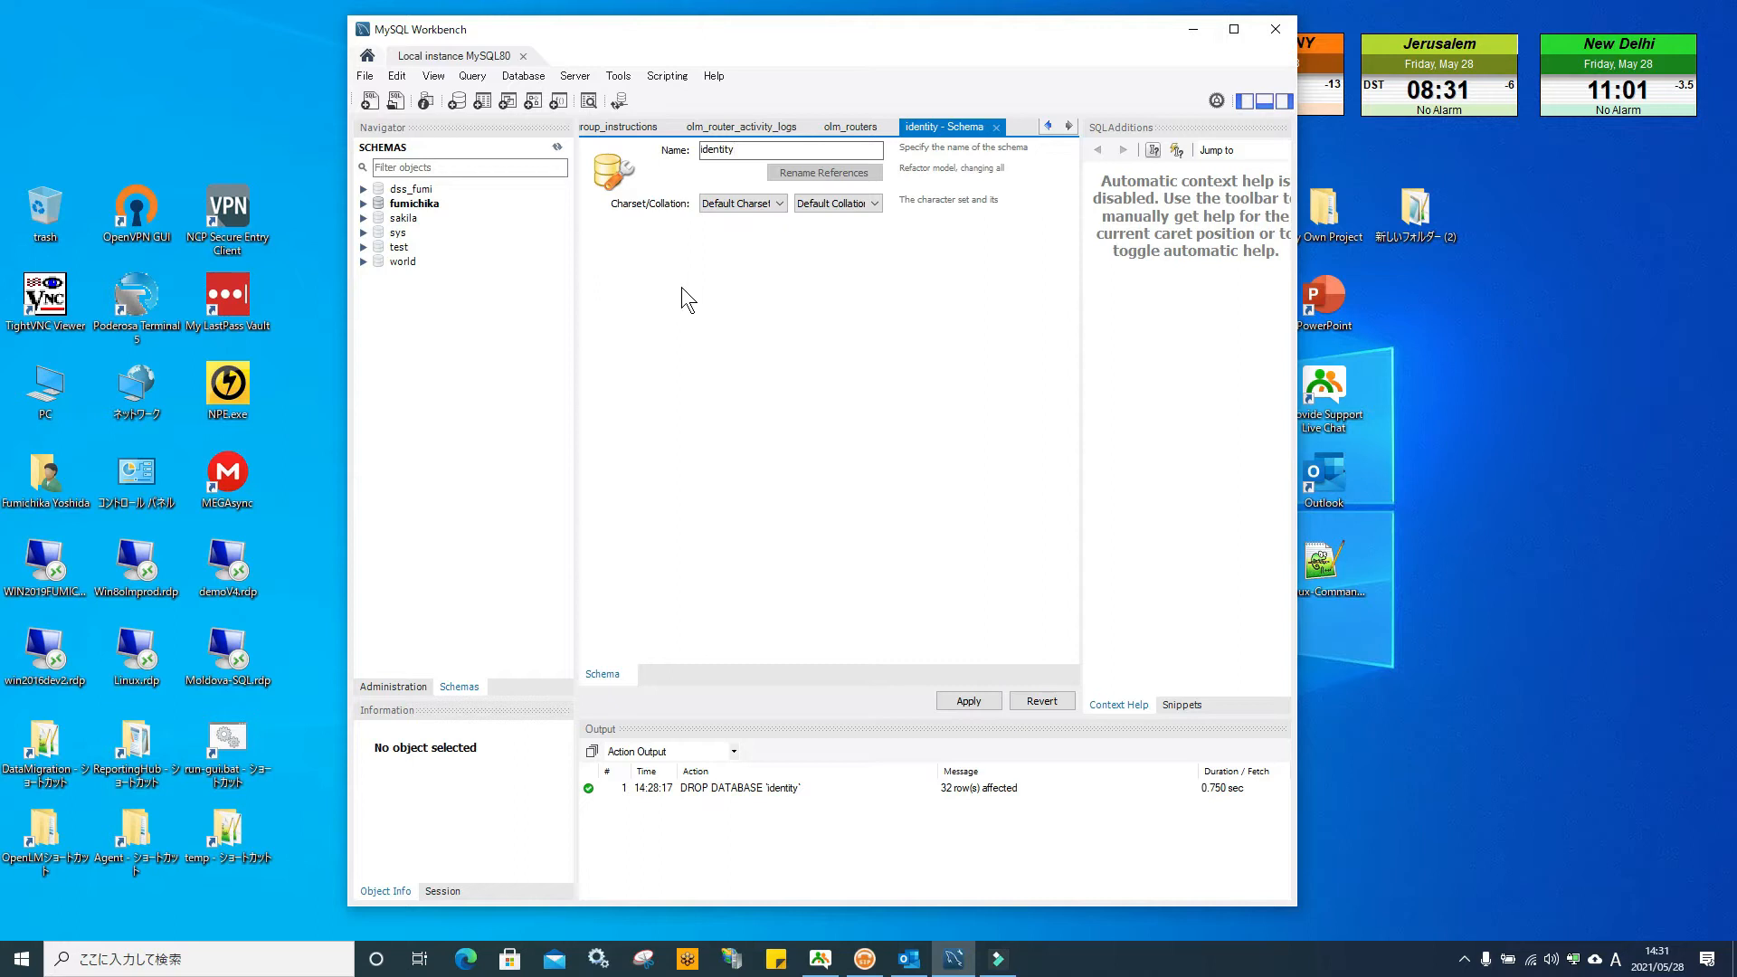
click(781, 205)
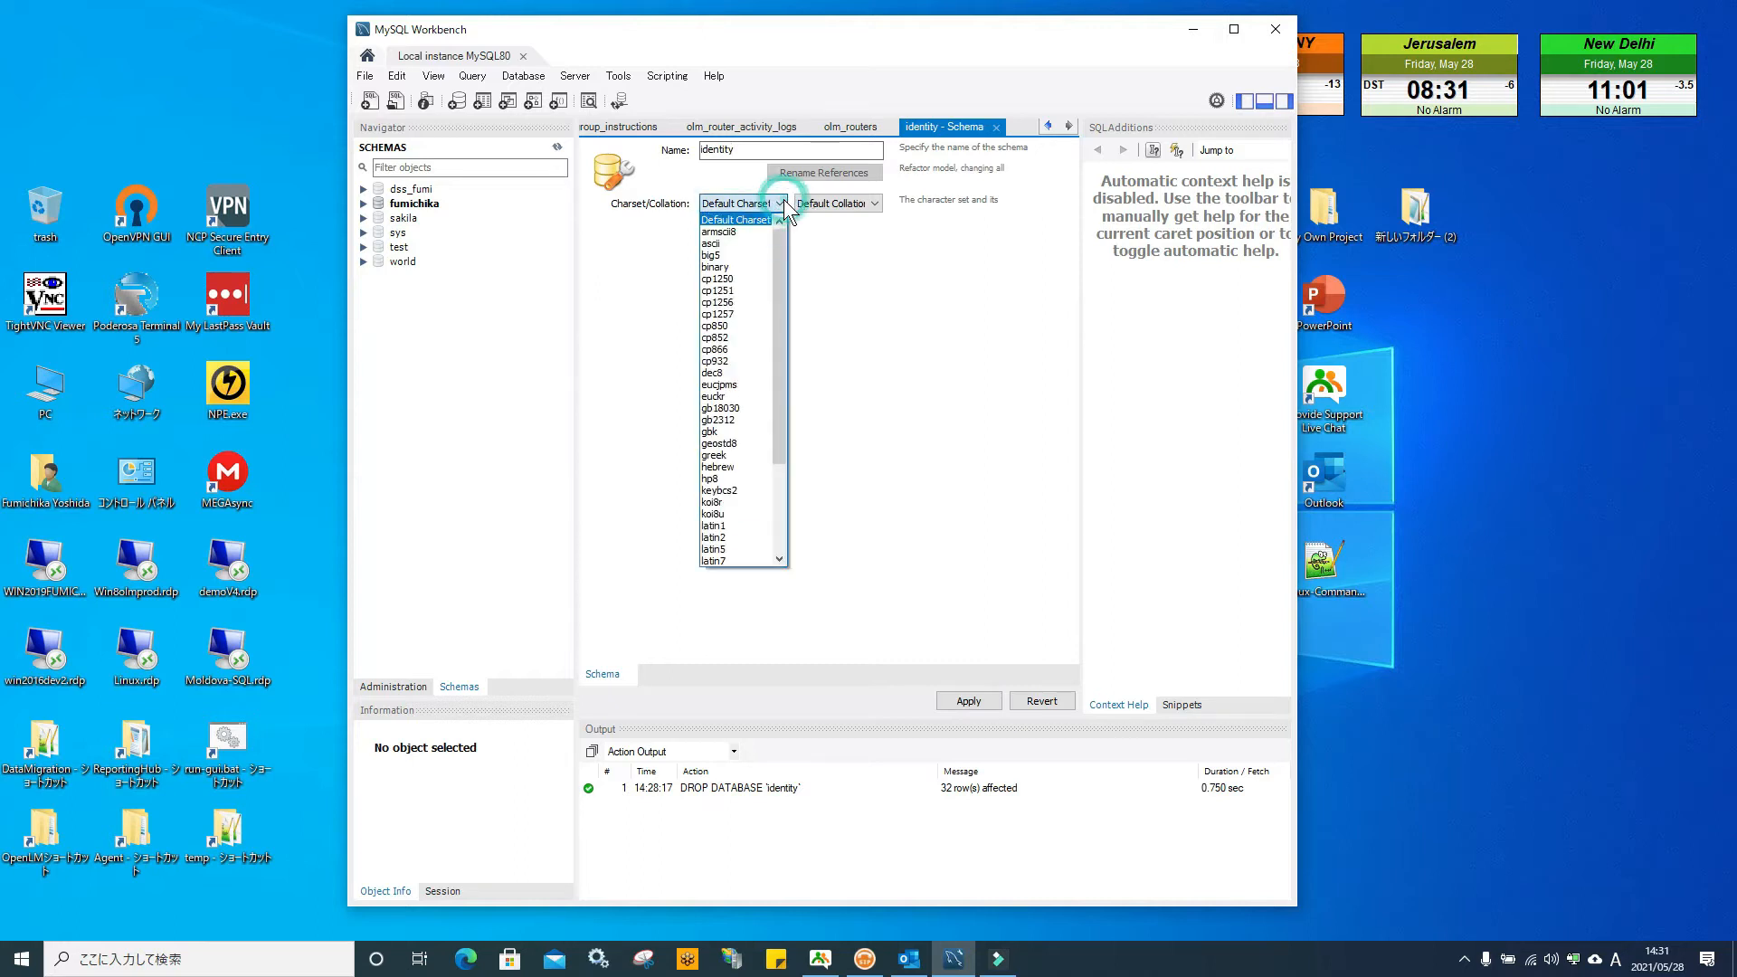
drag(784, 258, 780, 391)
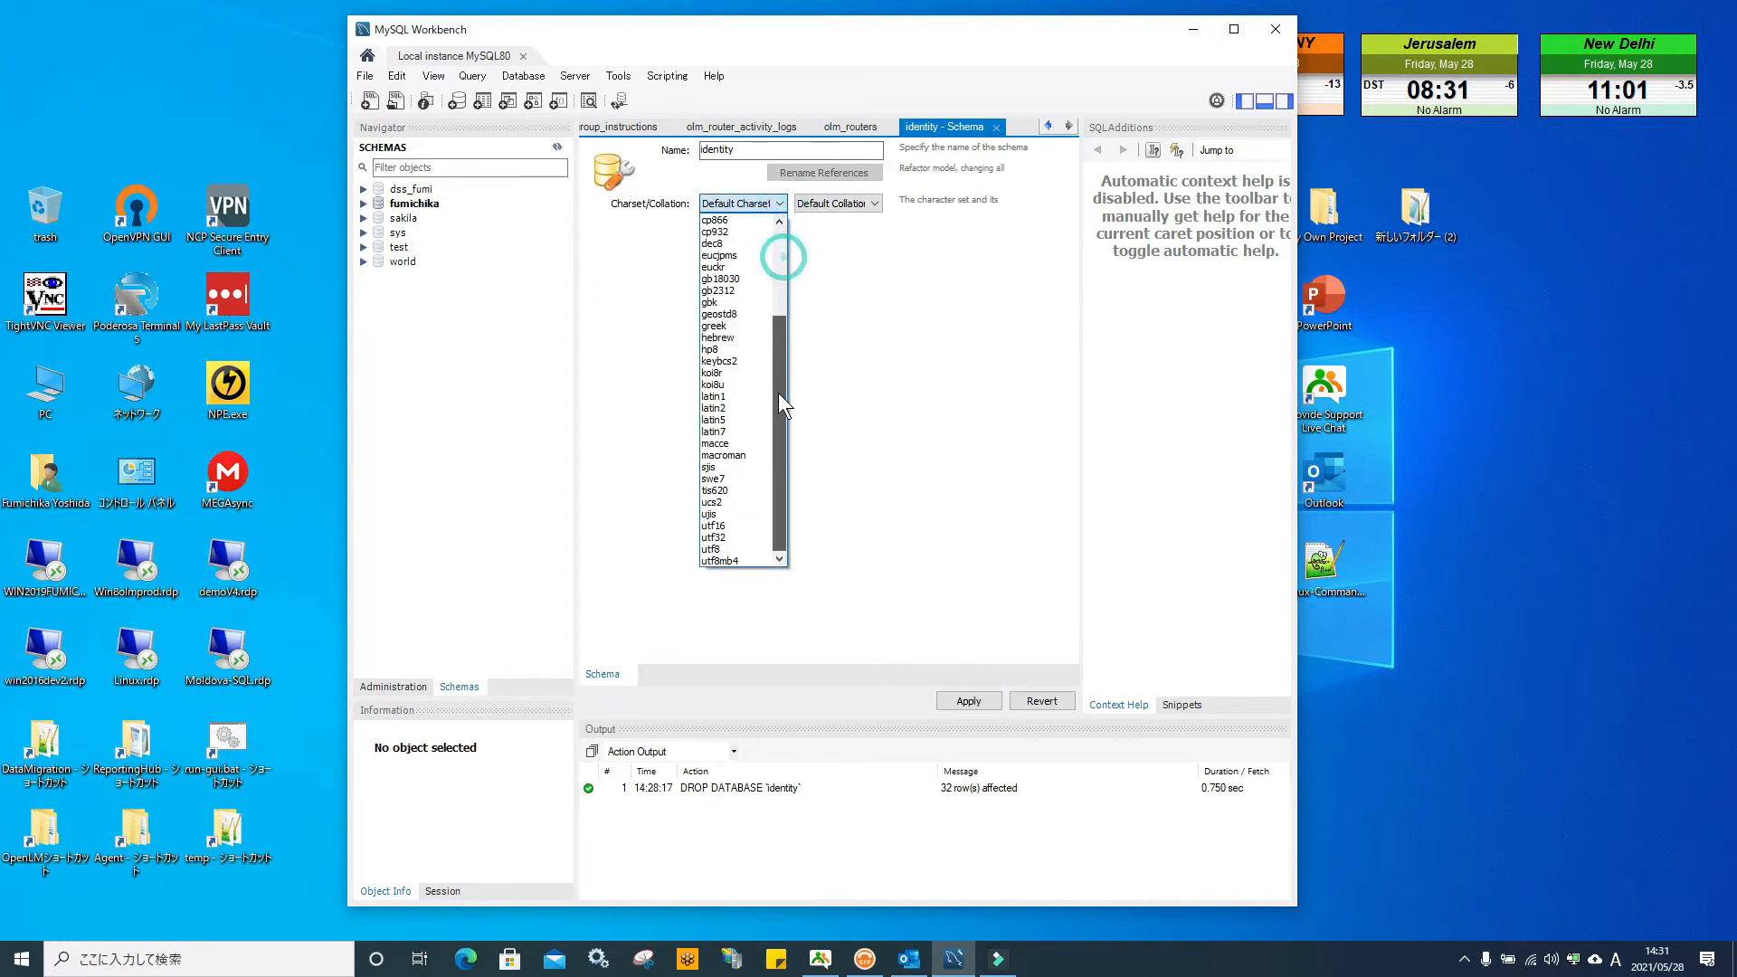
click(741, 563)
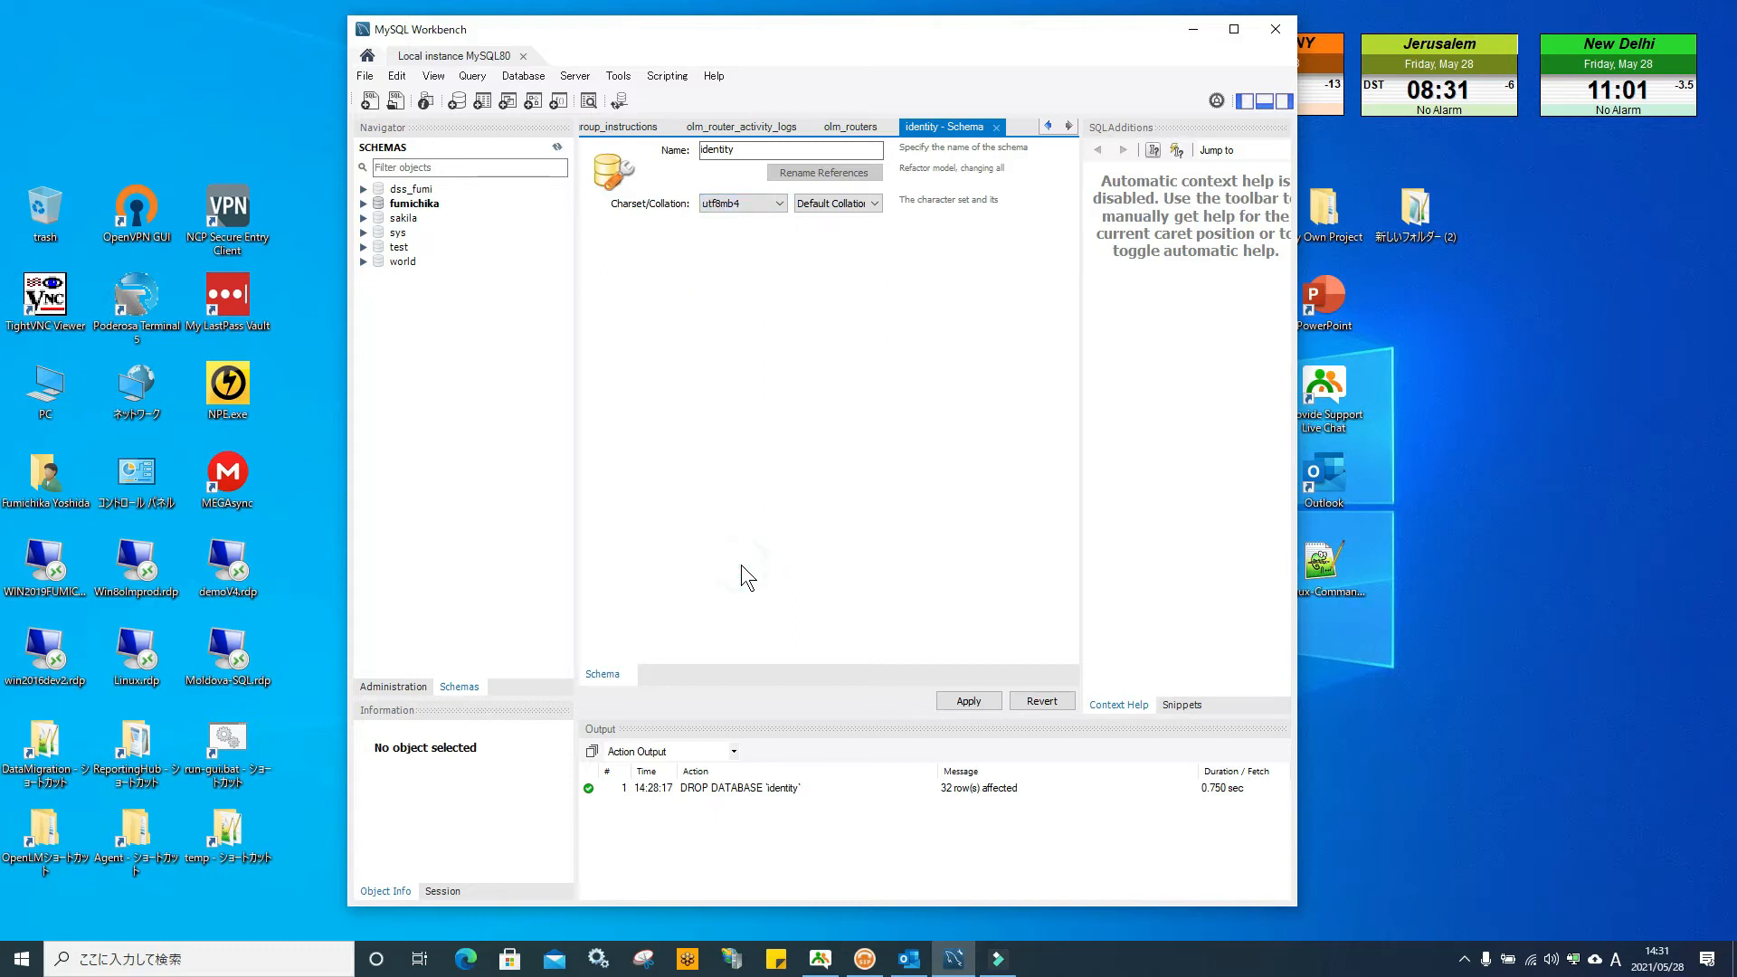
click(873, 205)
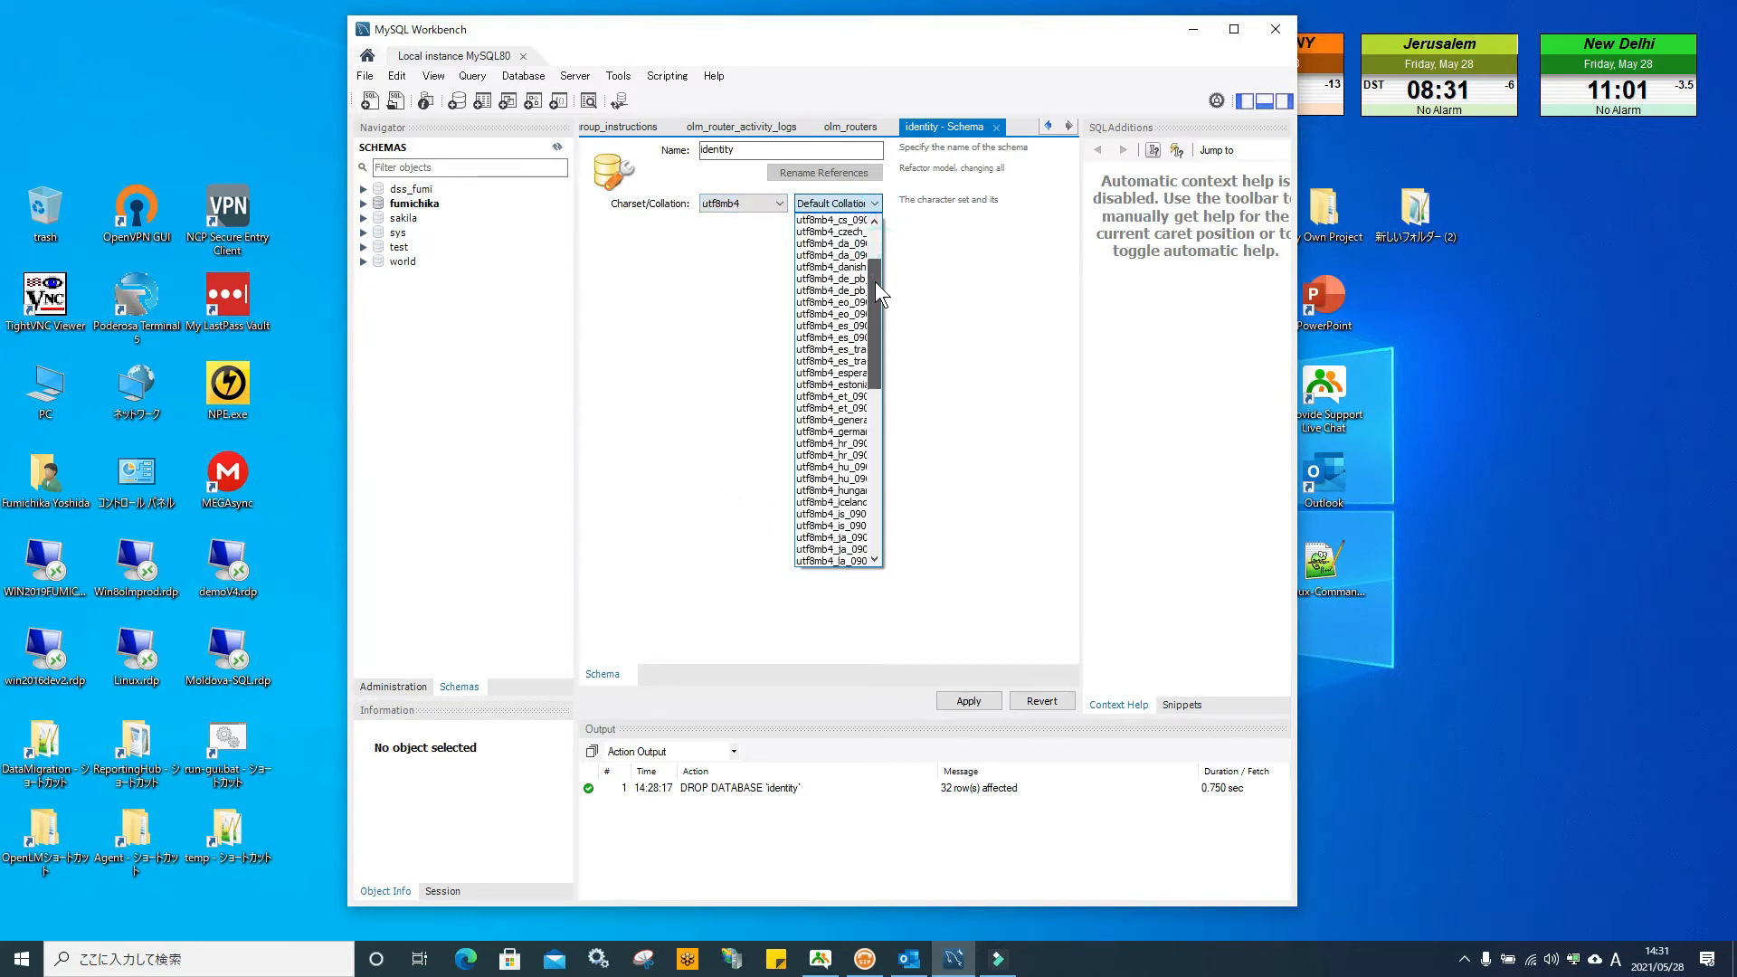
click(854, 266)
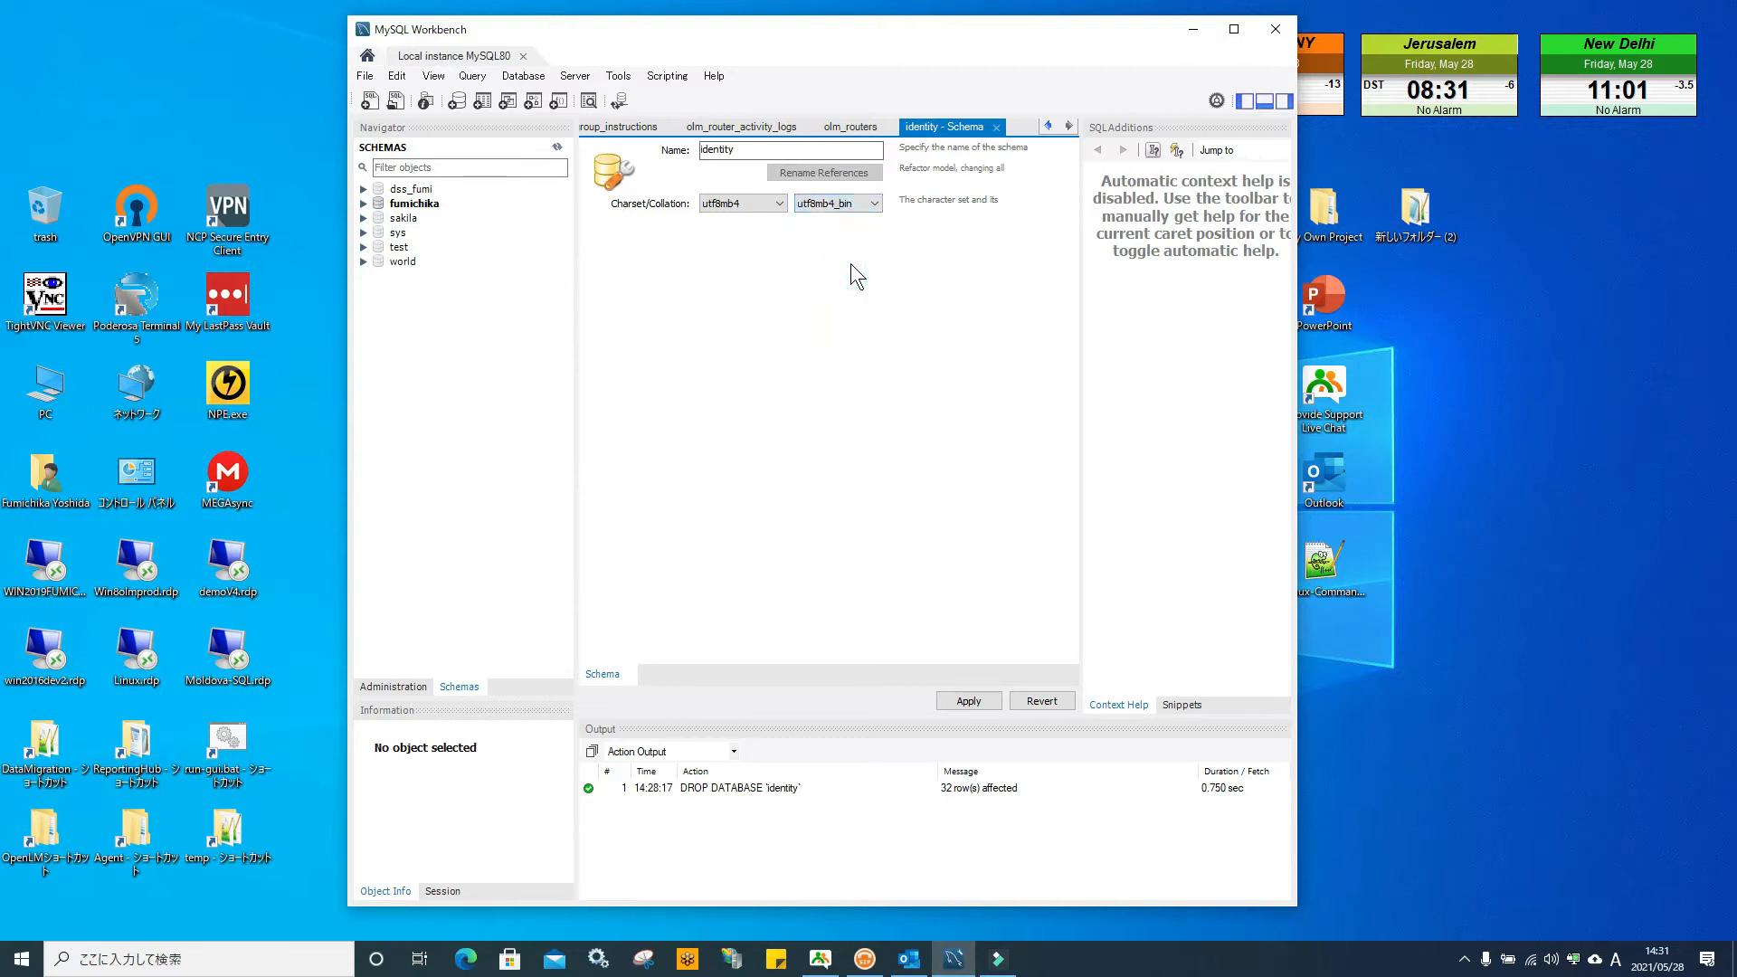
Apply the CREATE SCHEMA script, finish, and minimize Workbench
click(967, 702)
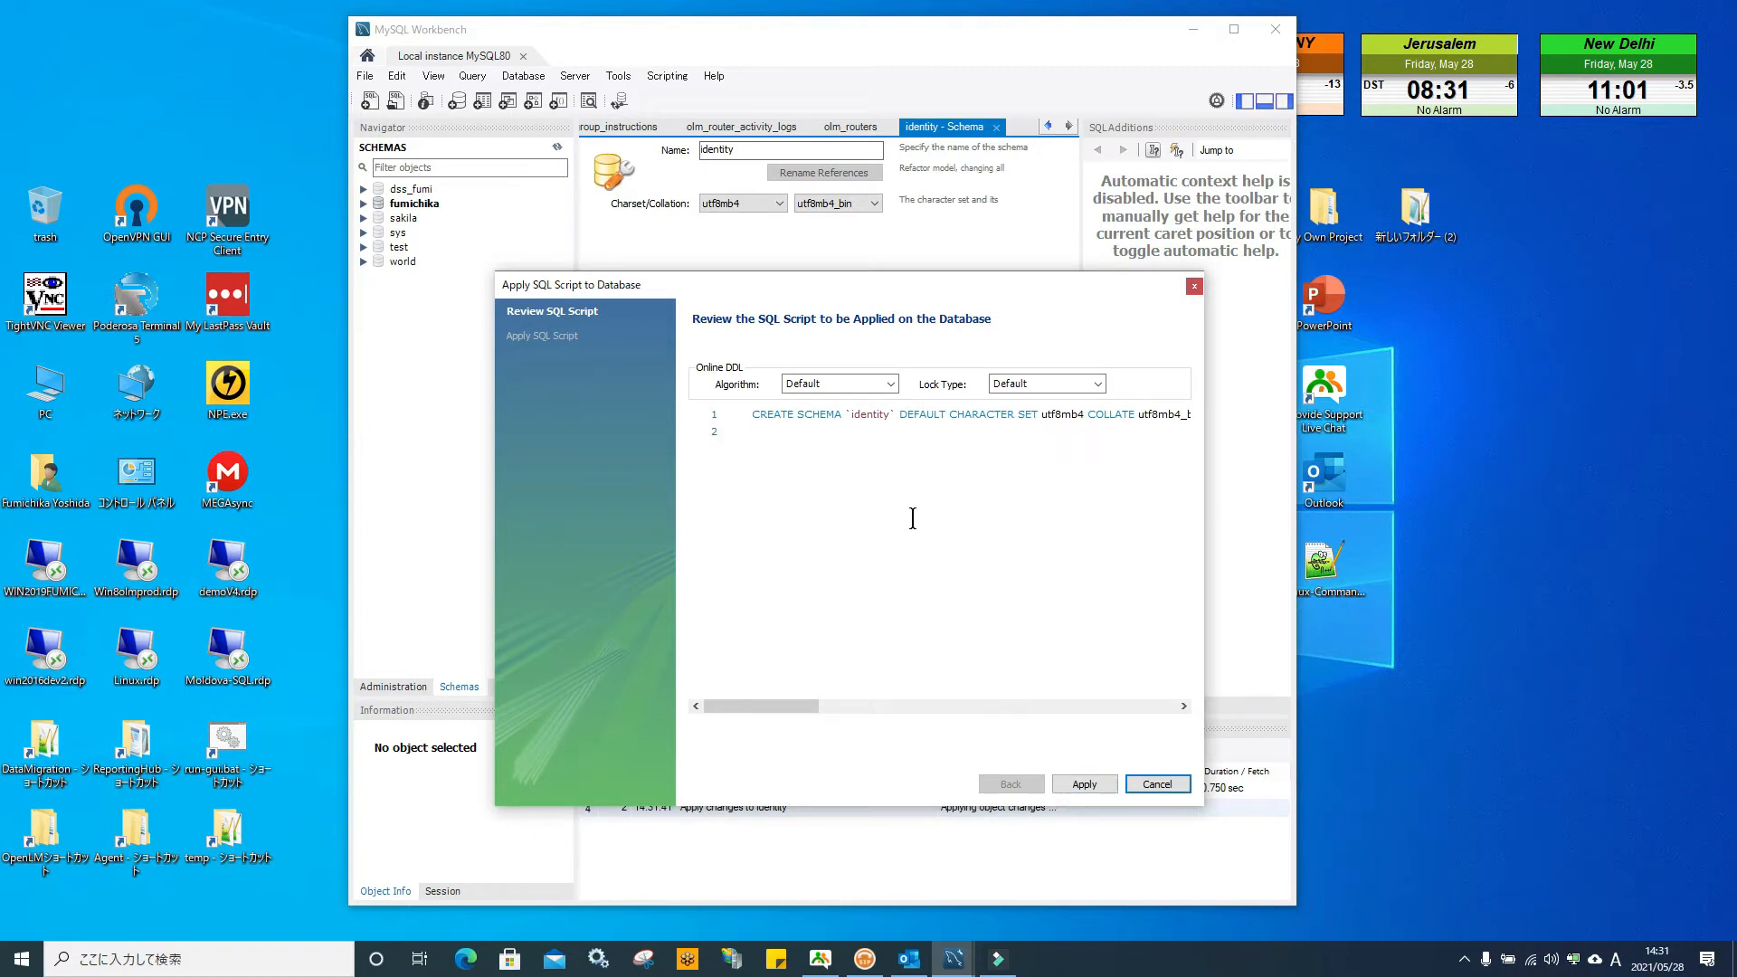
click(1087, 785)
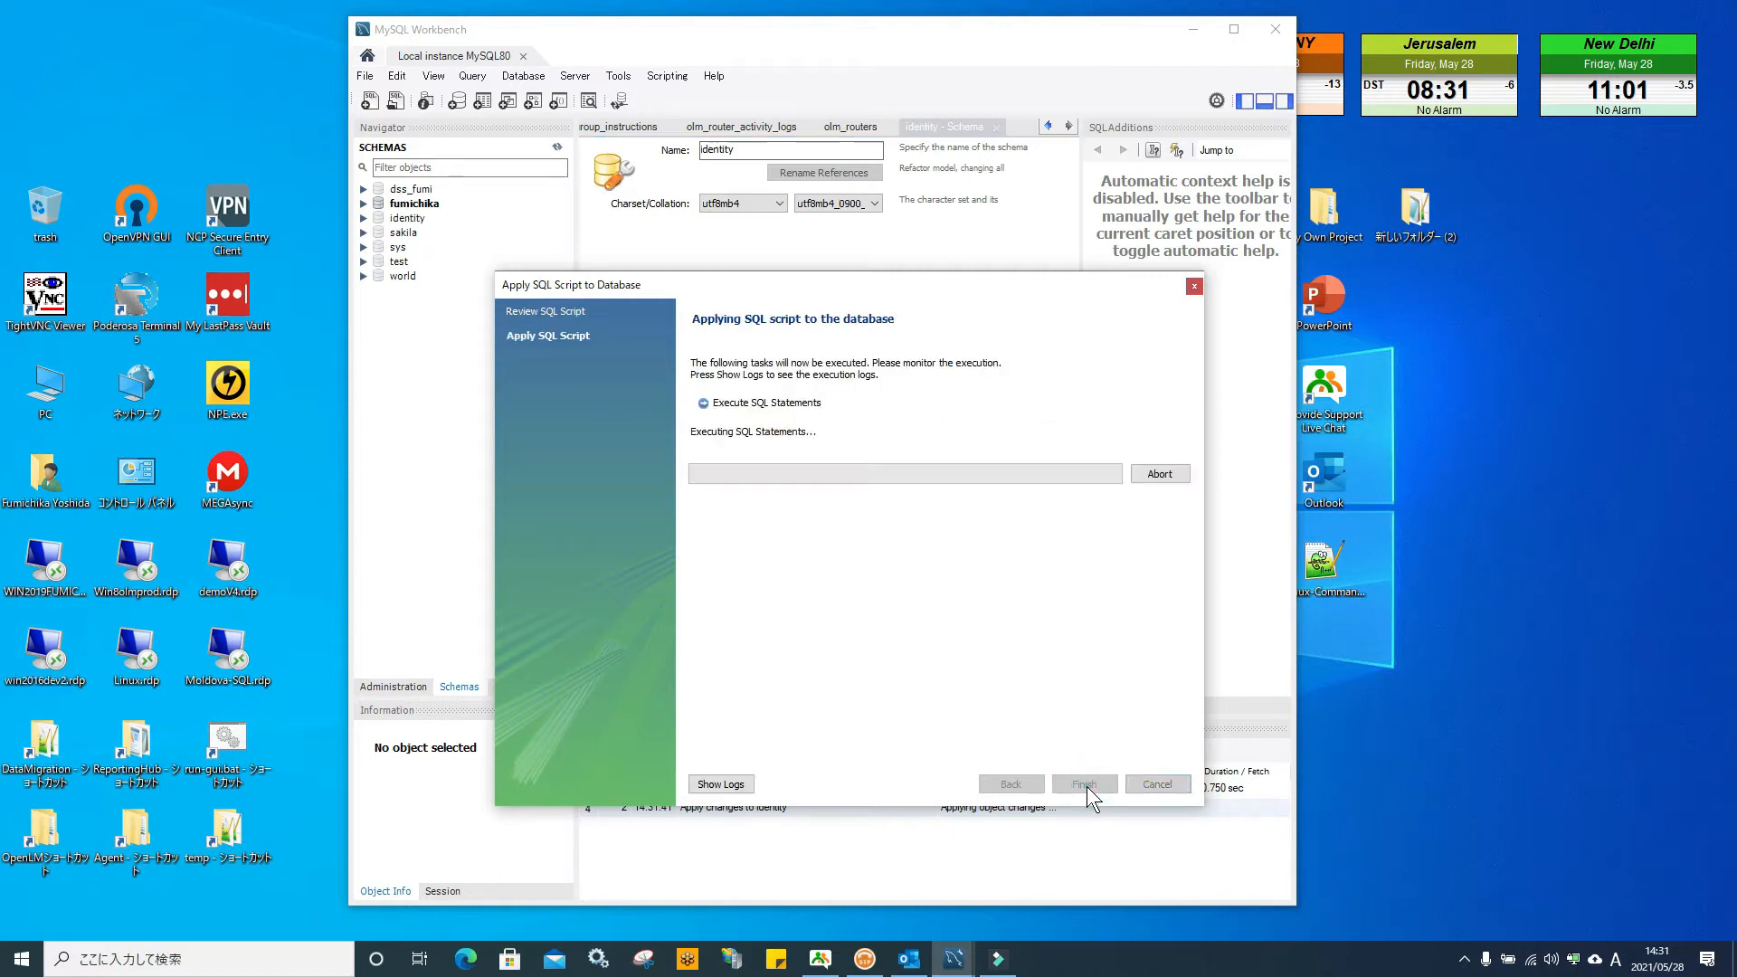
click(1086, 784)
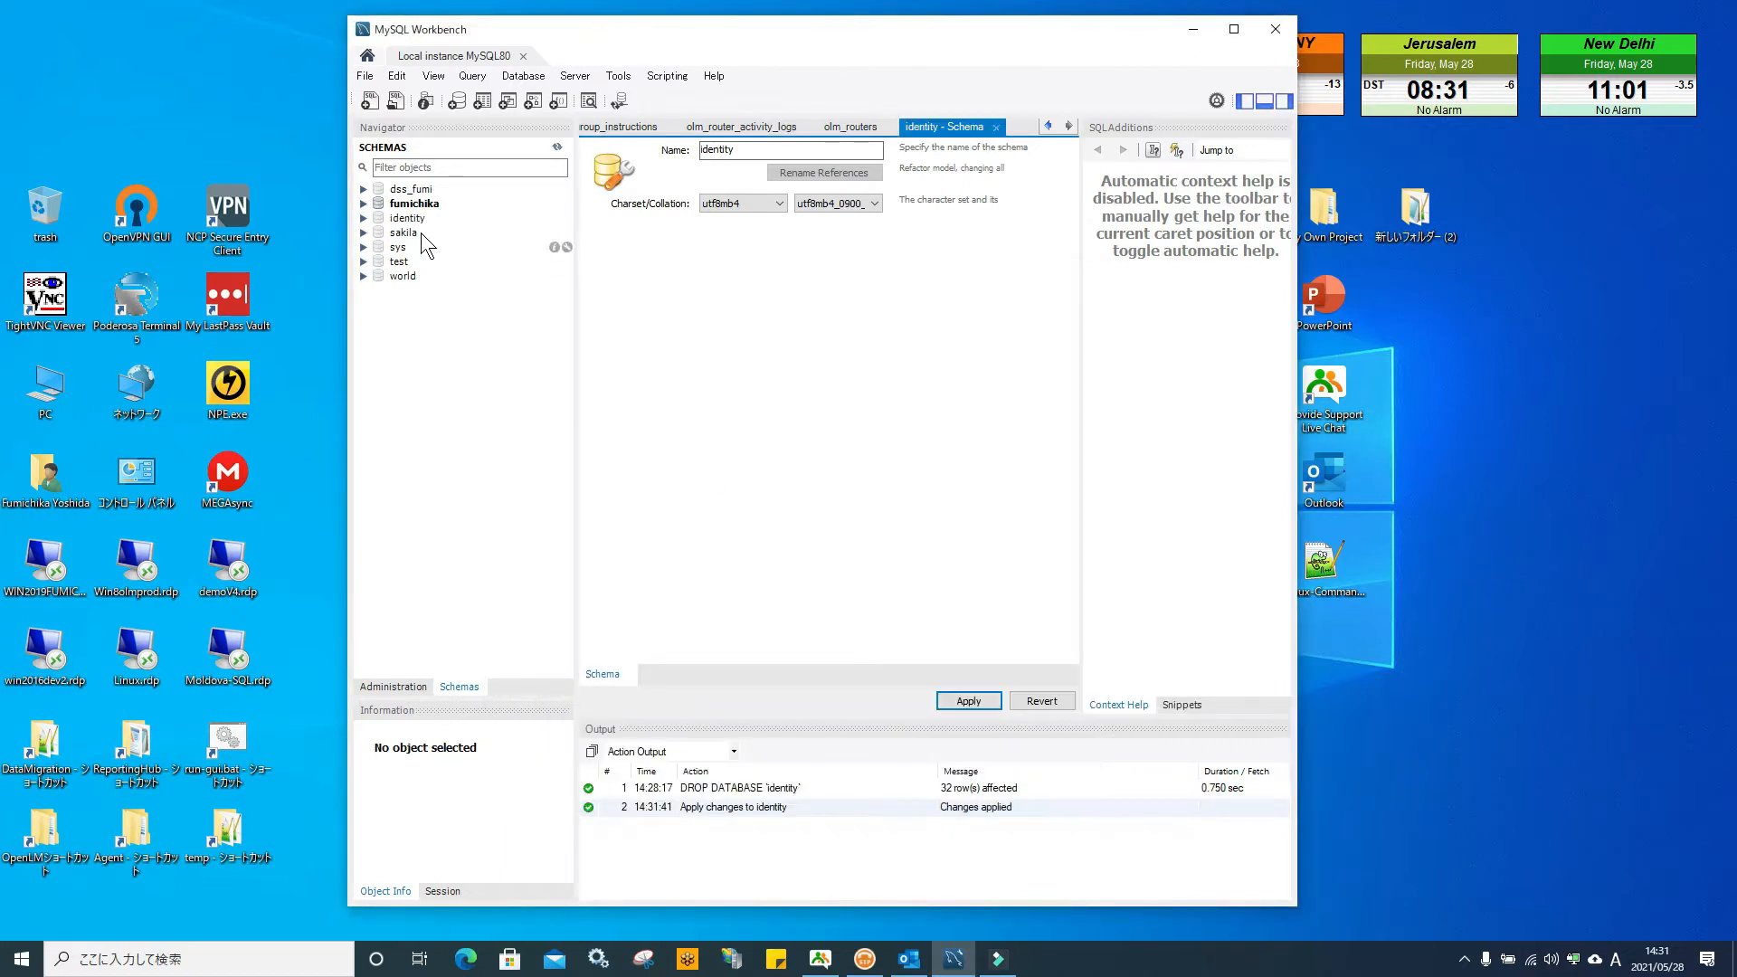
click(1193, 29)
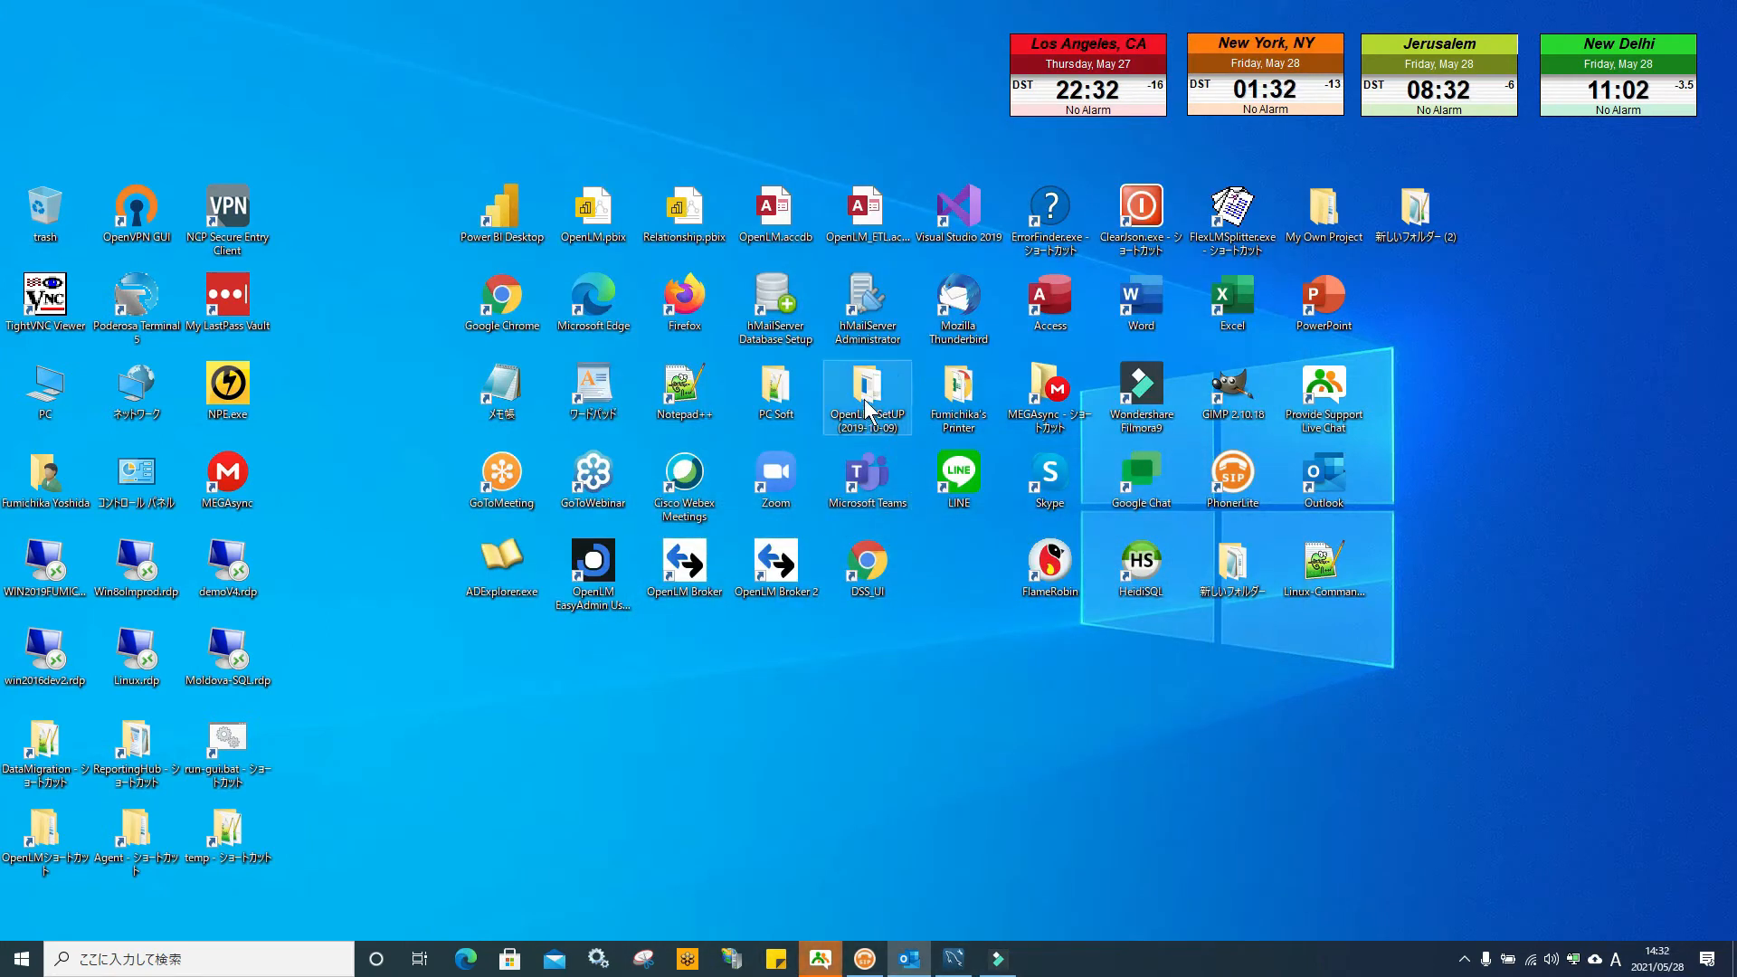
Run OpenLM.Identity.Service.Setup.msi from OpenLM-SetUP (2019-10-09) > V2105, then minimize Explorer
double_click(866, 396)
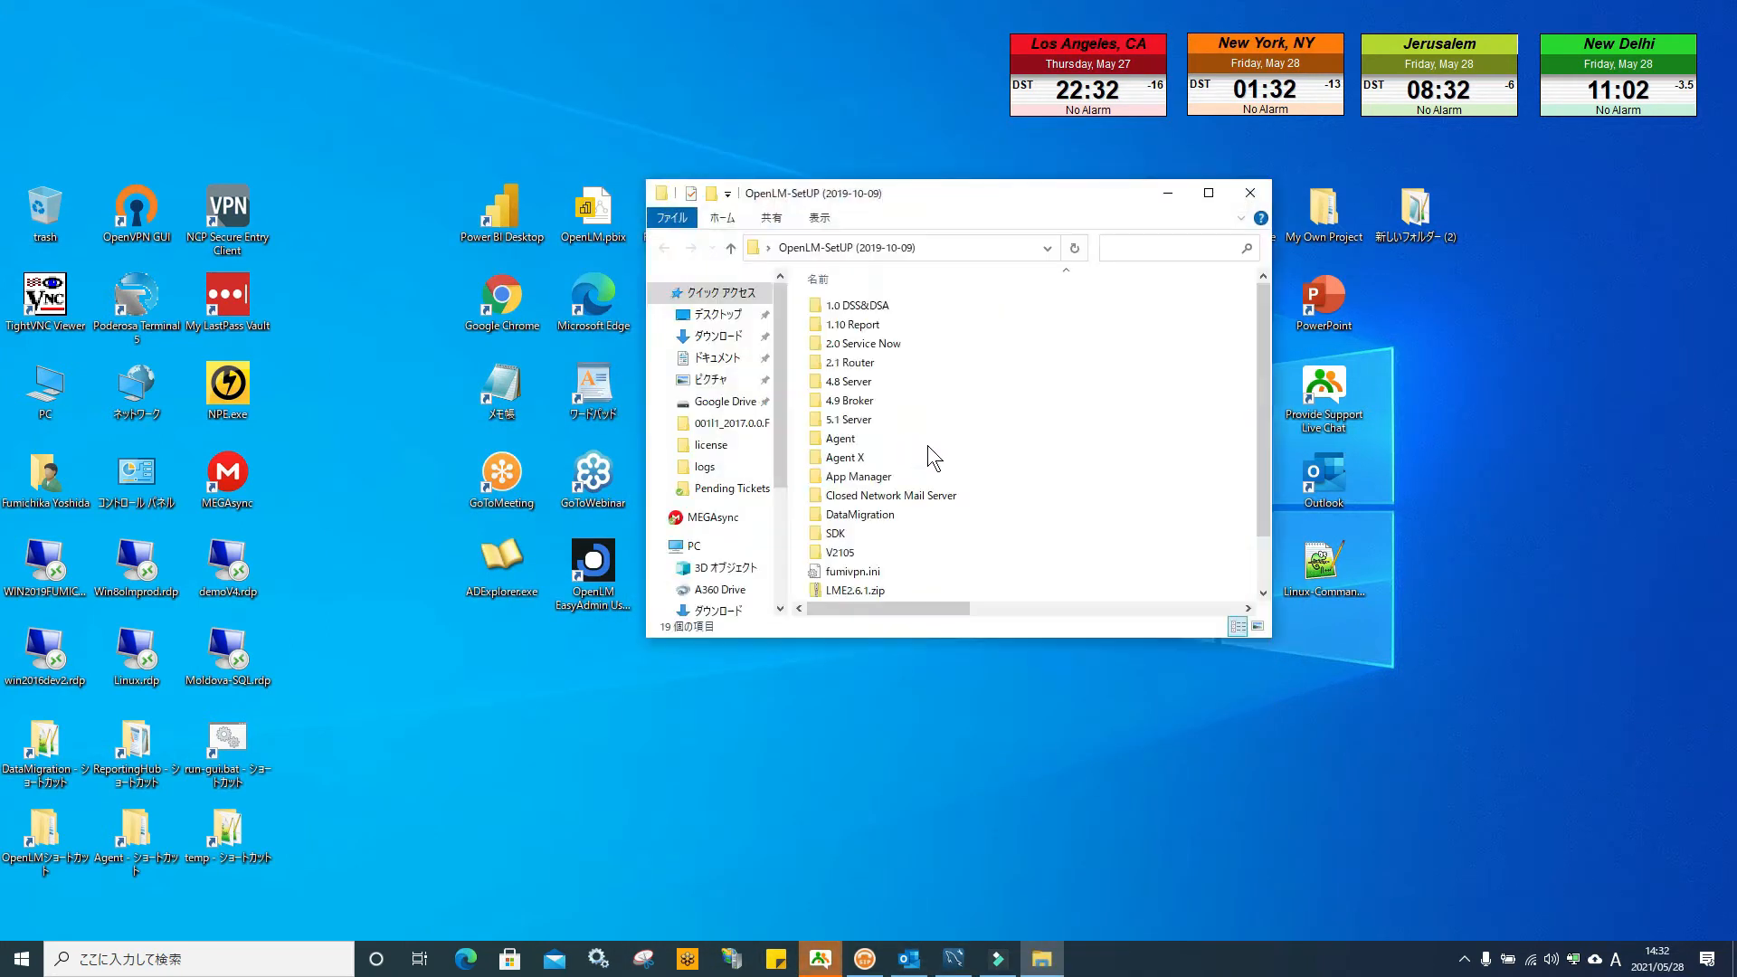
double_click(943, 555)
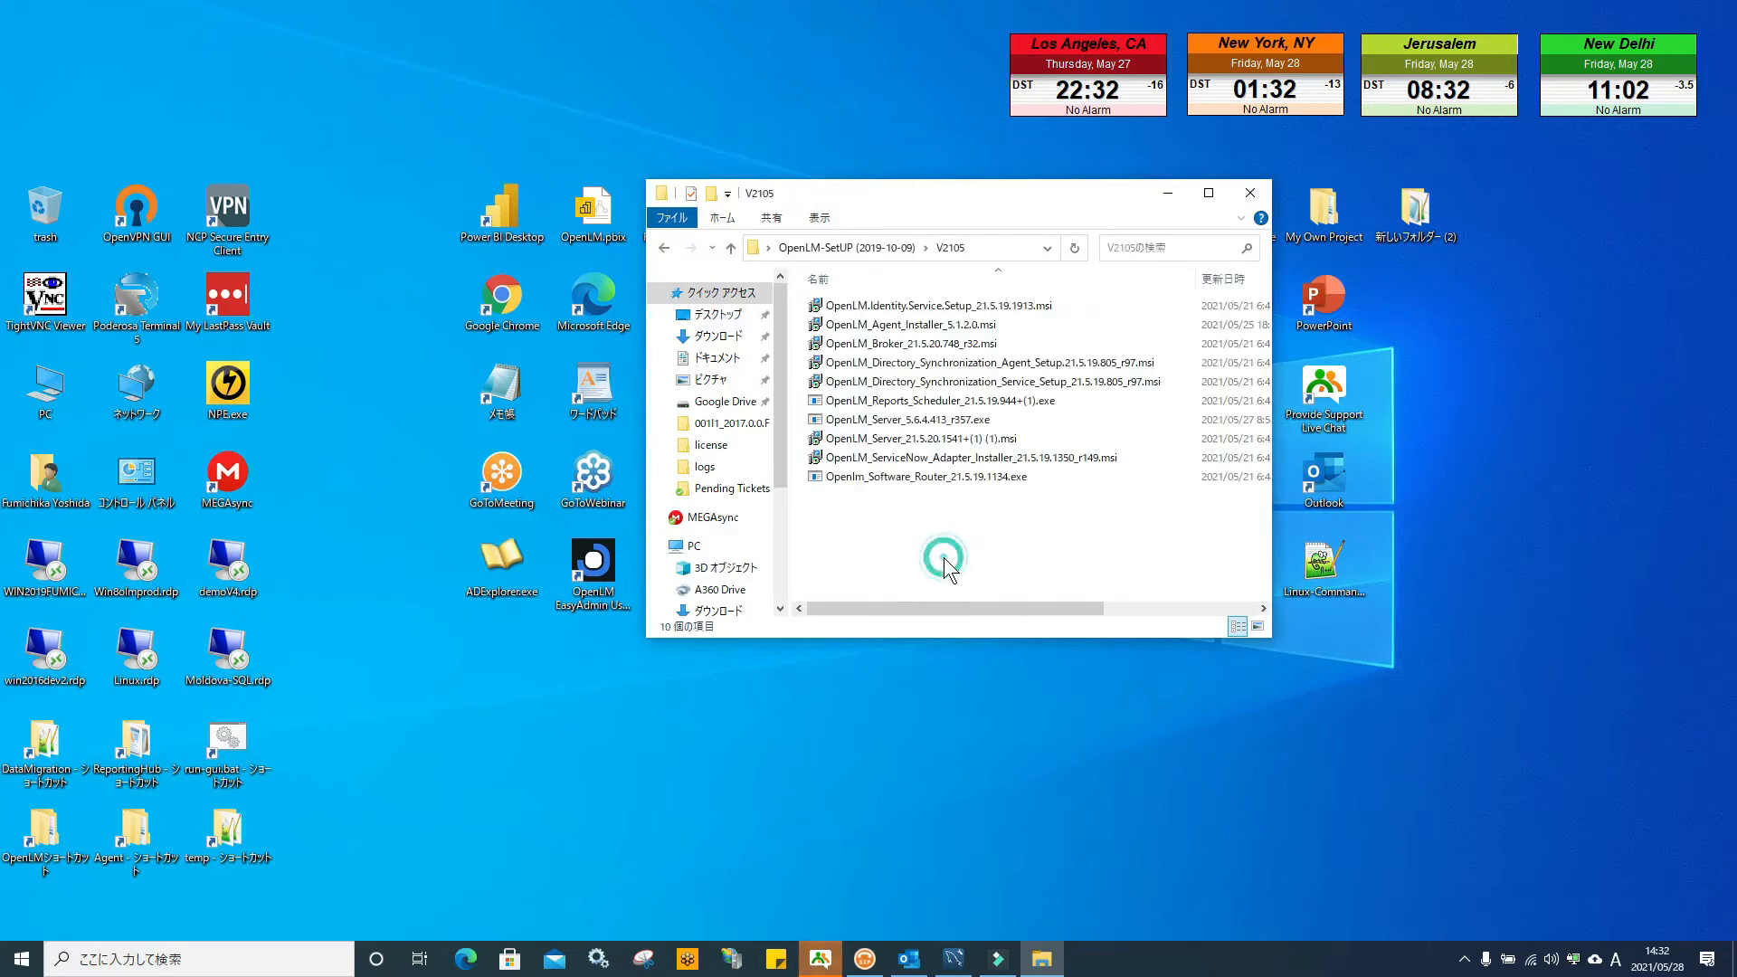
double_click(941, 306)
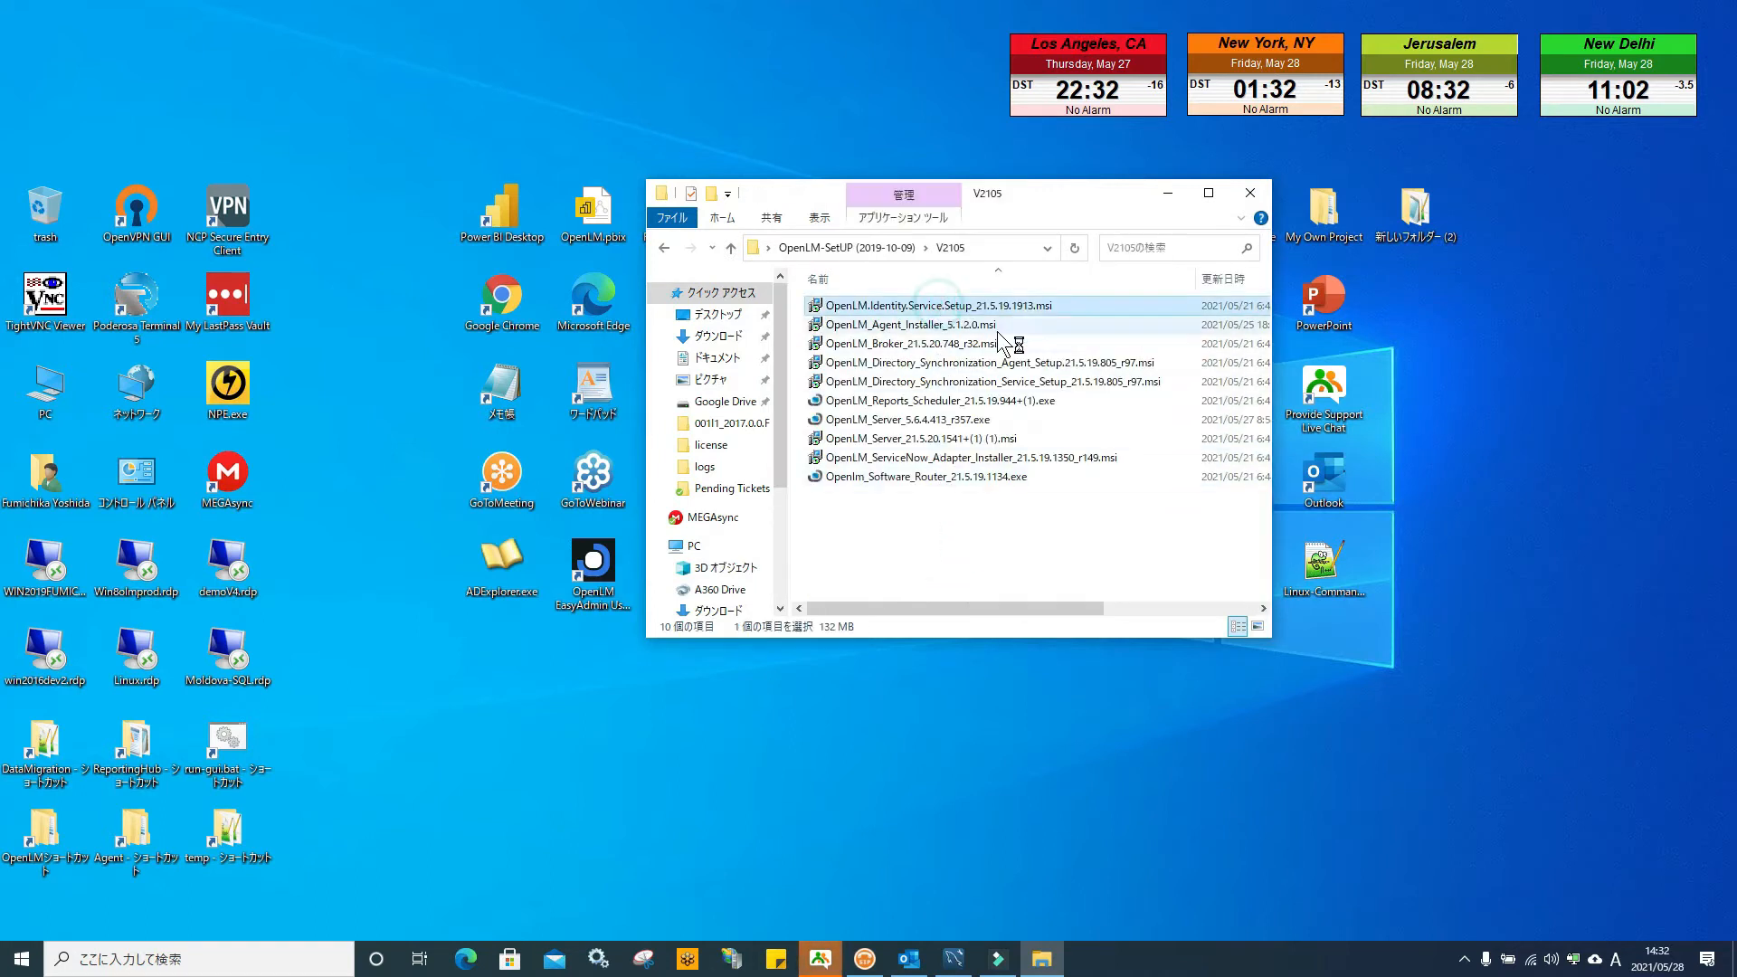
click(1168, 193)
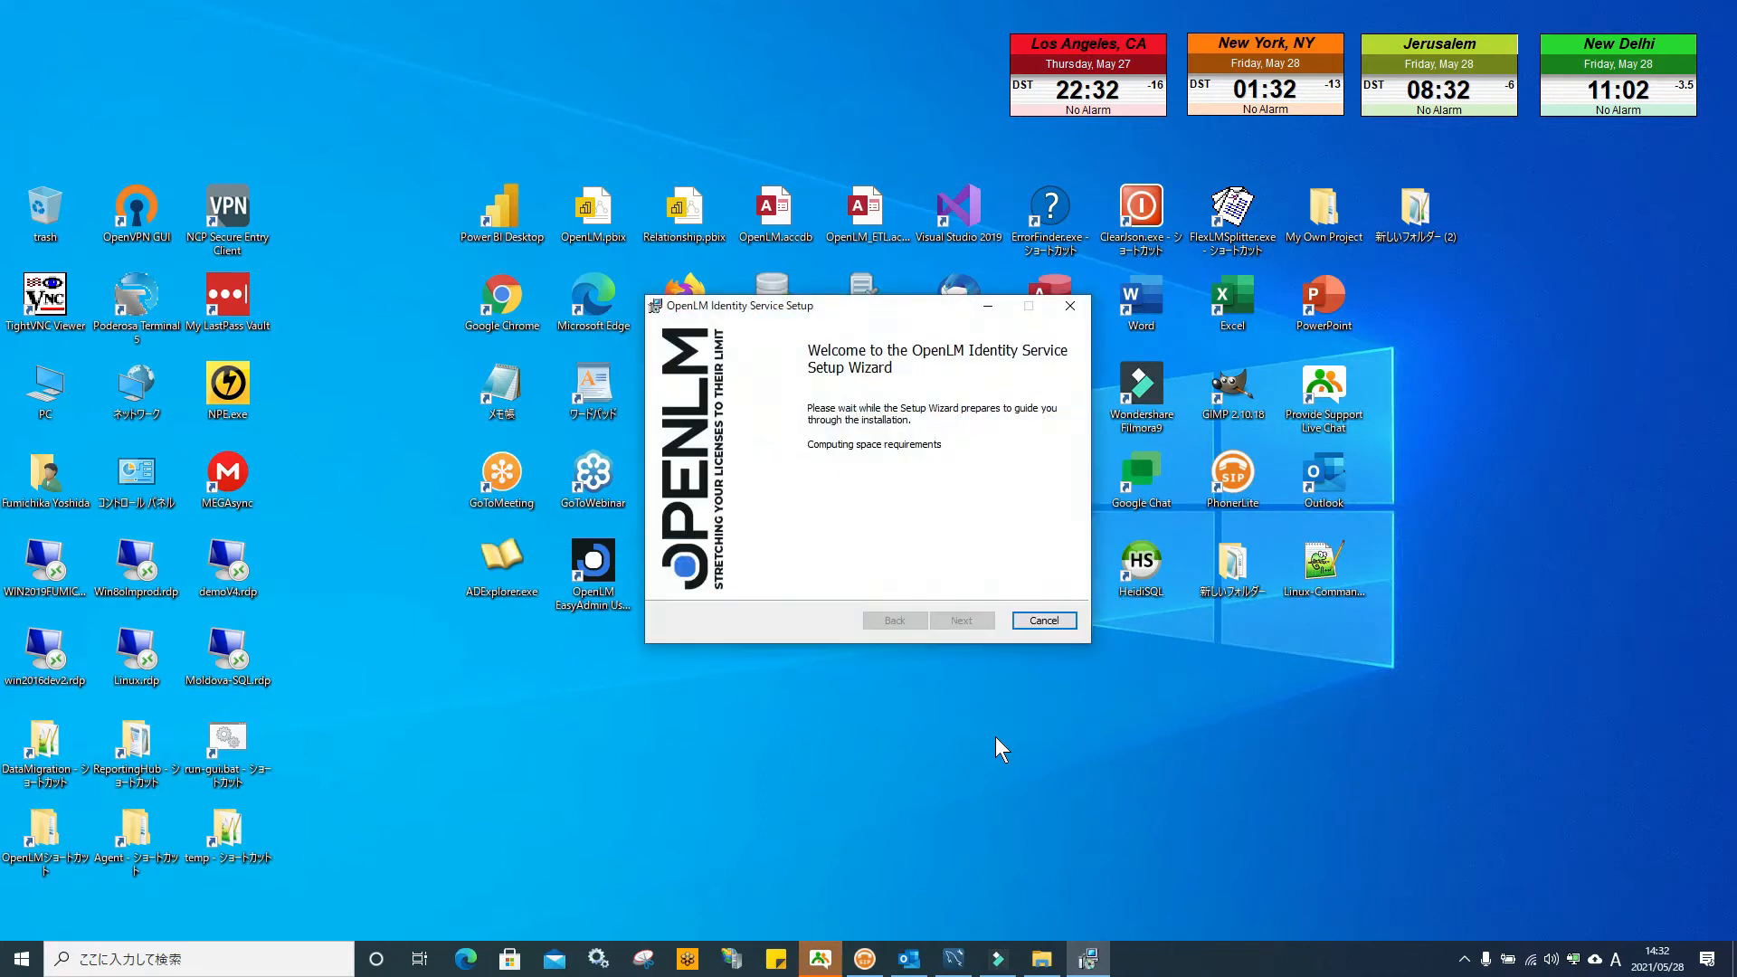
Accept the licence terms, install to the default destination folder, and continue past the Attention notice
click(961, 620)
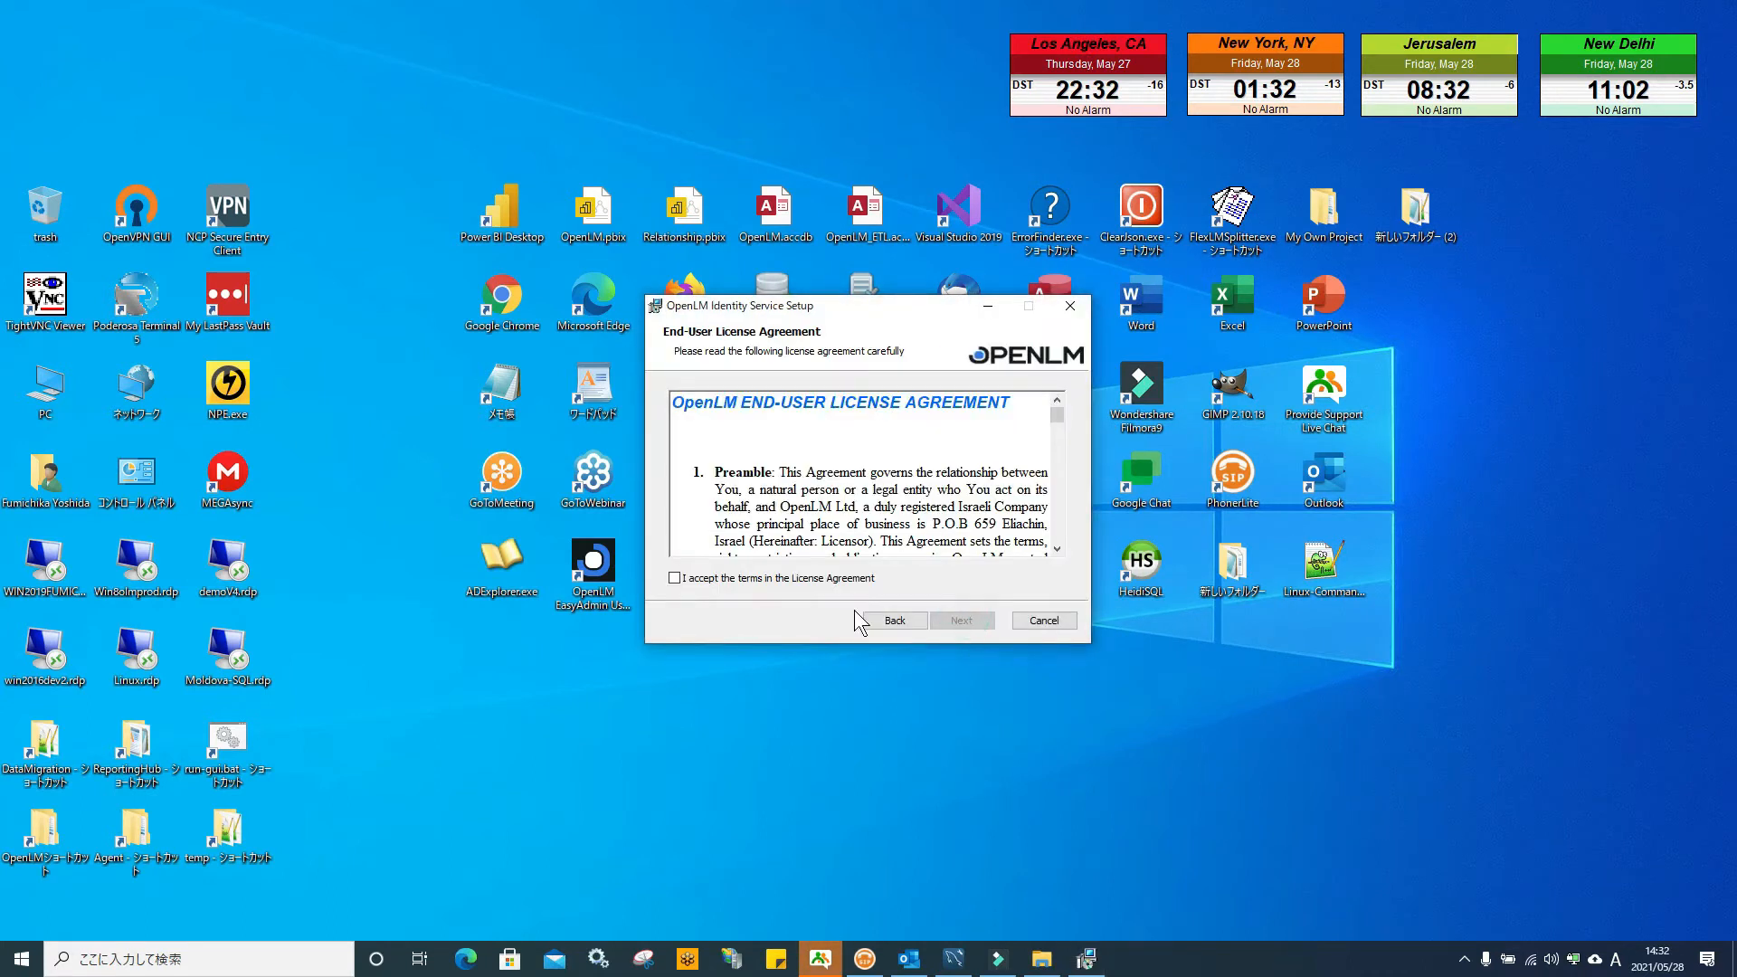
click(675, 577)
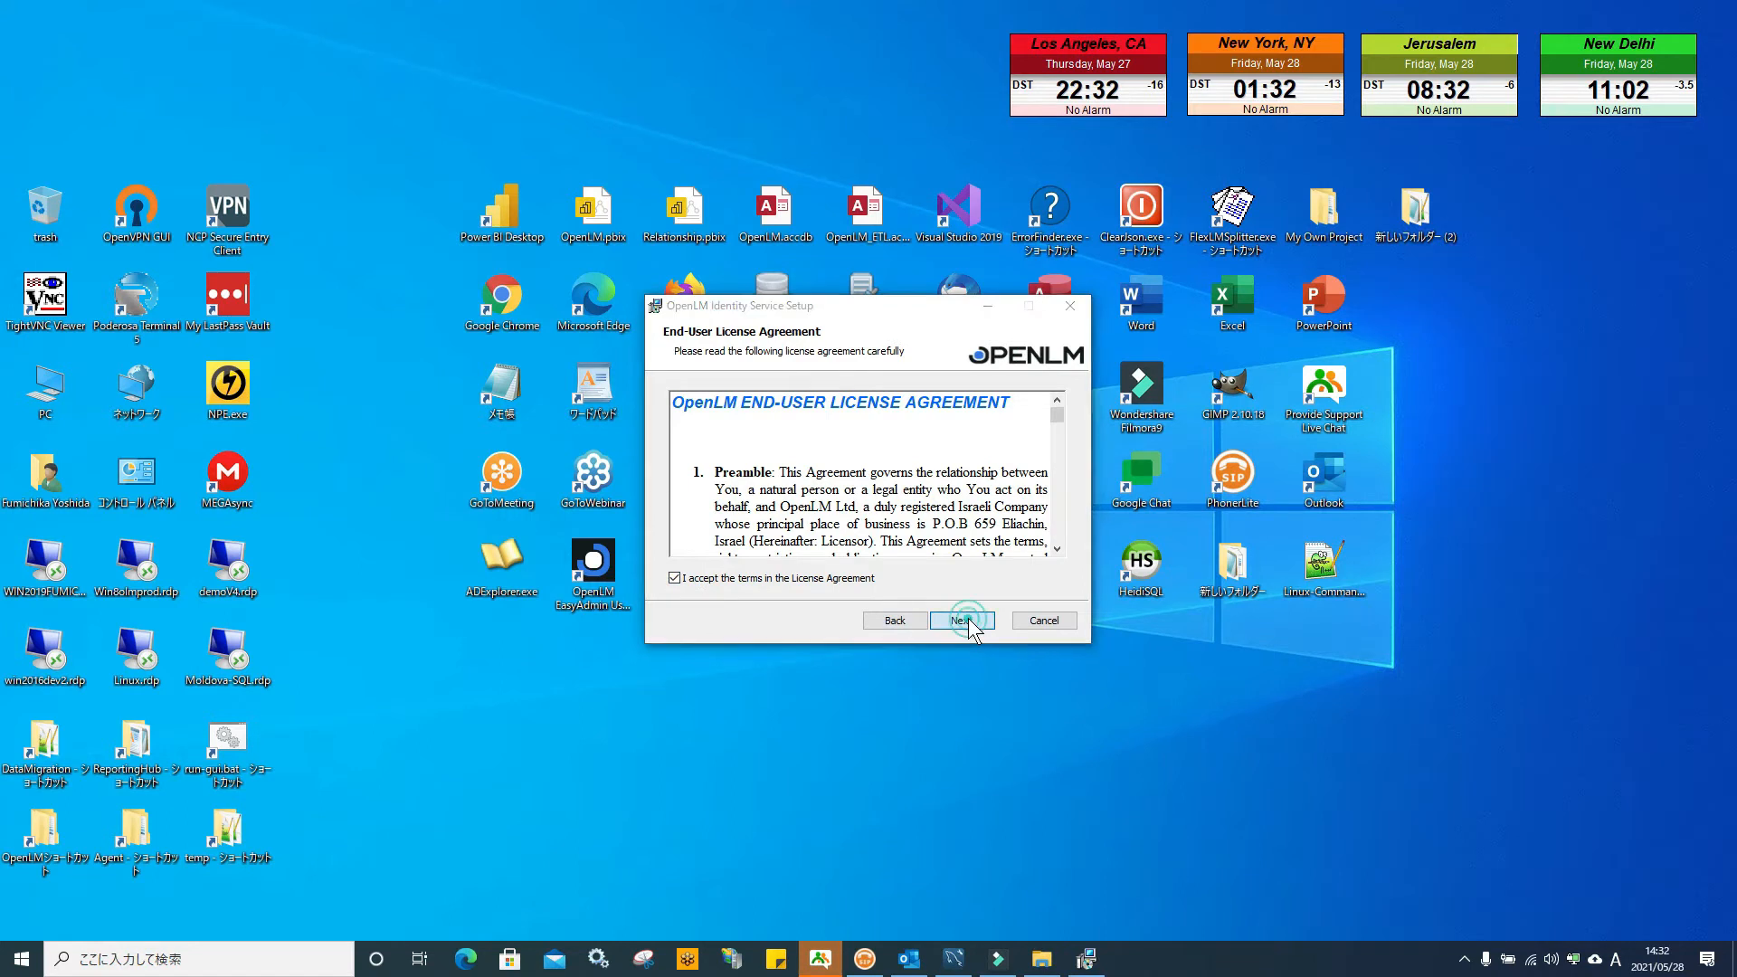
click(959, 621)
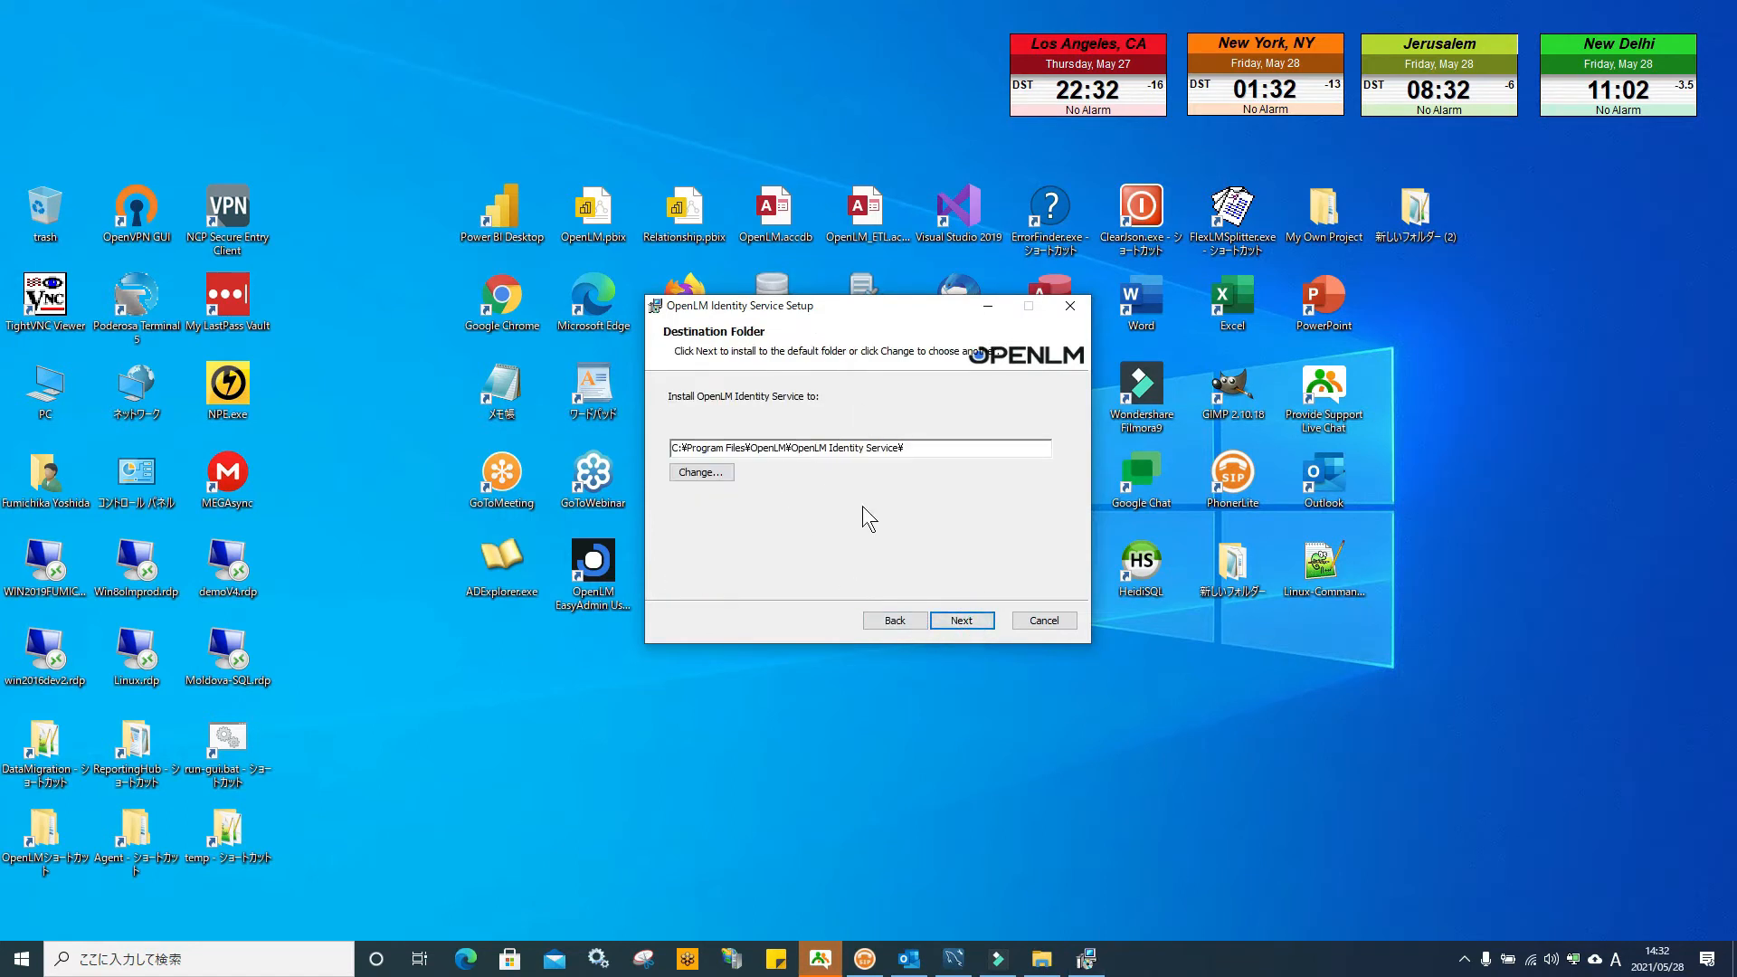
click(964, 624)
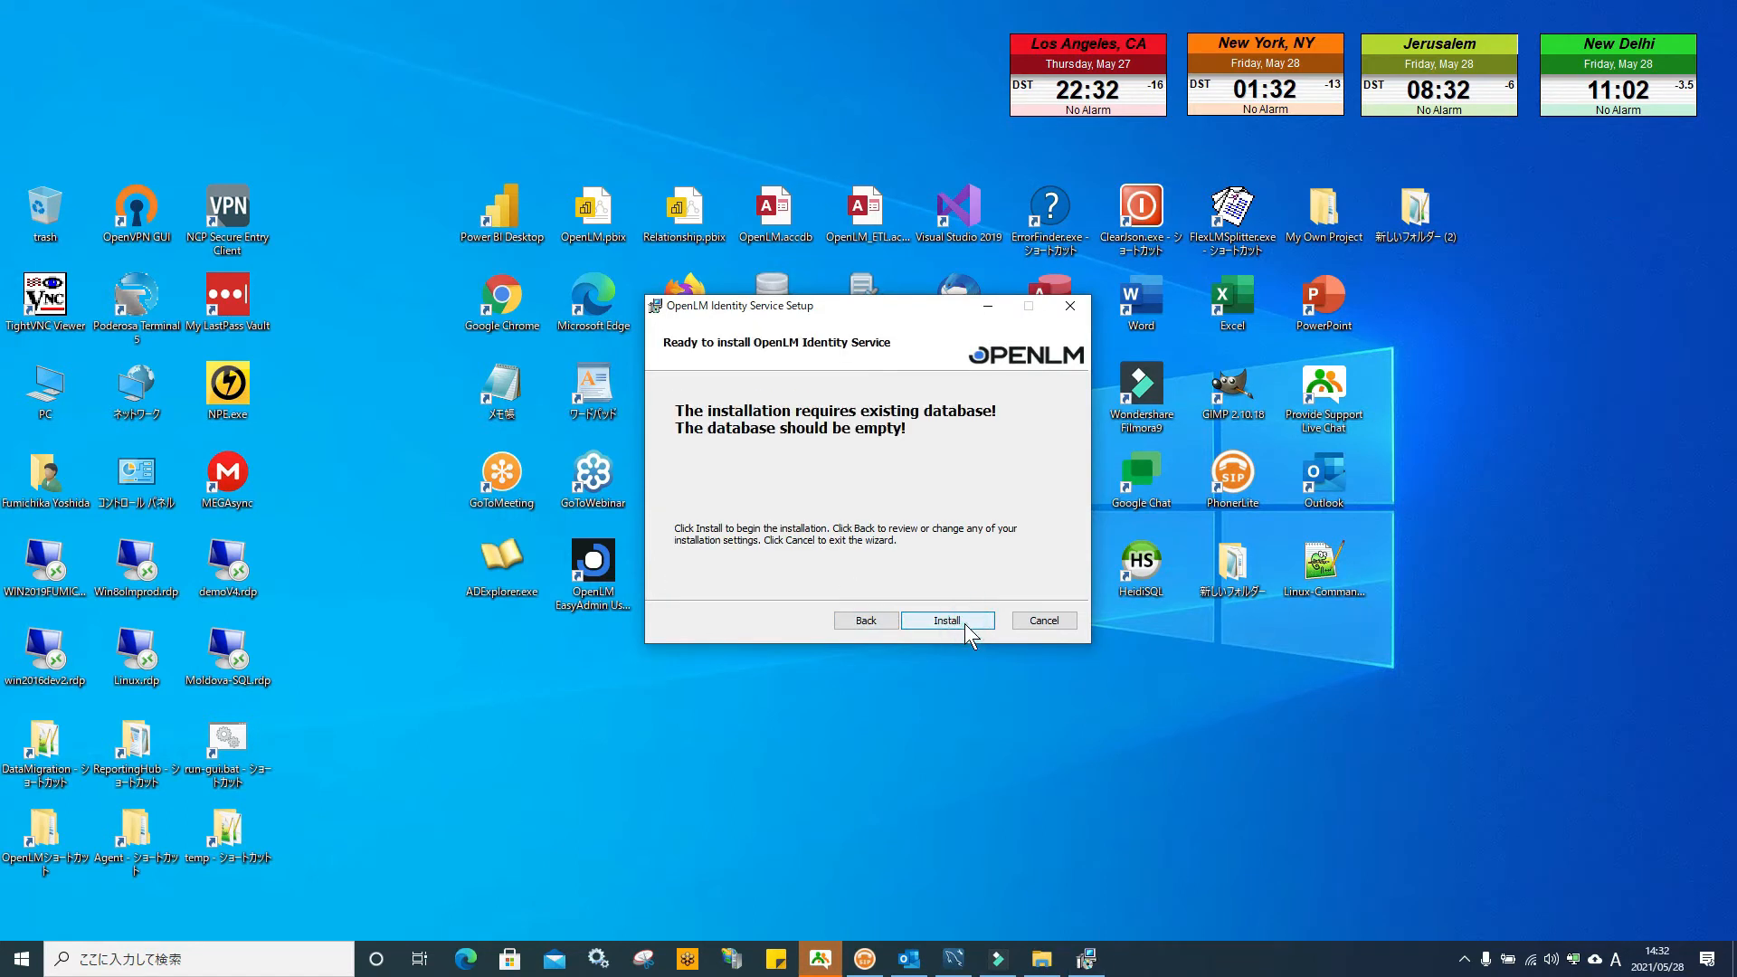
click(948, 620)
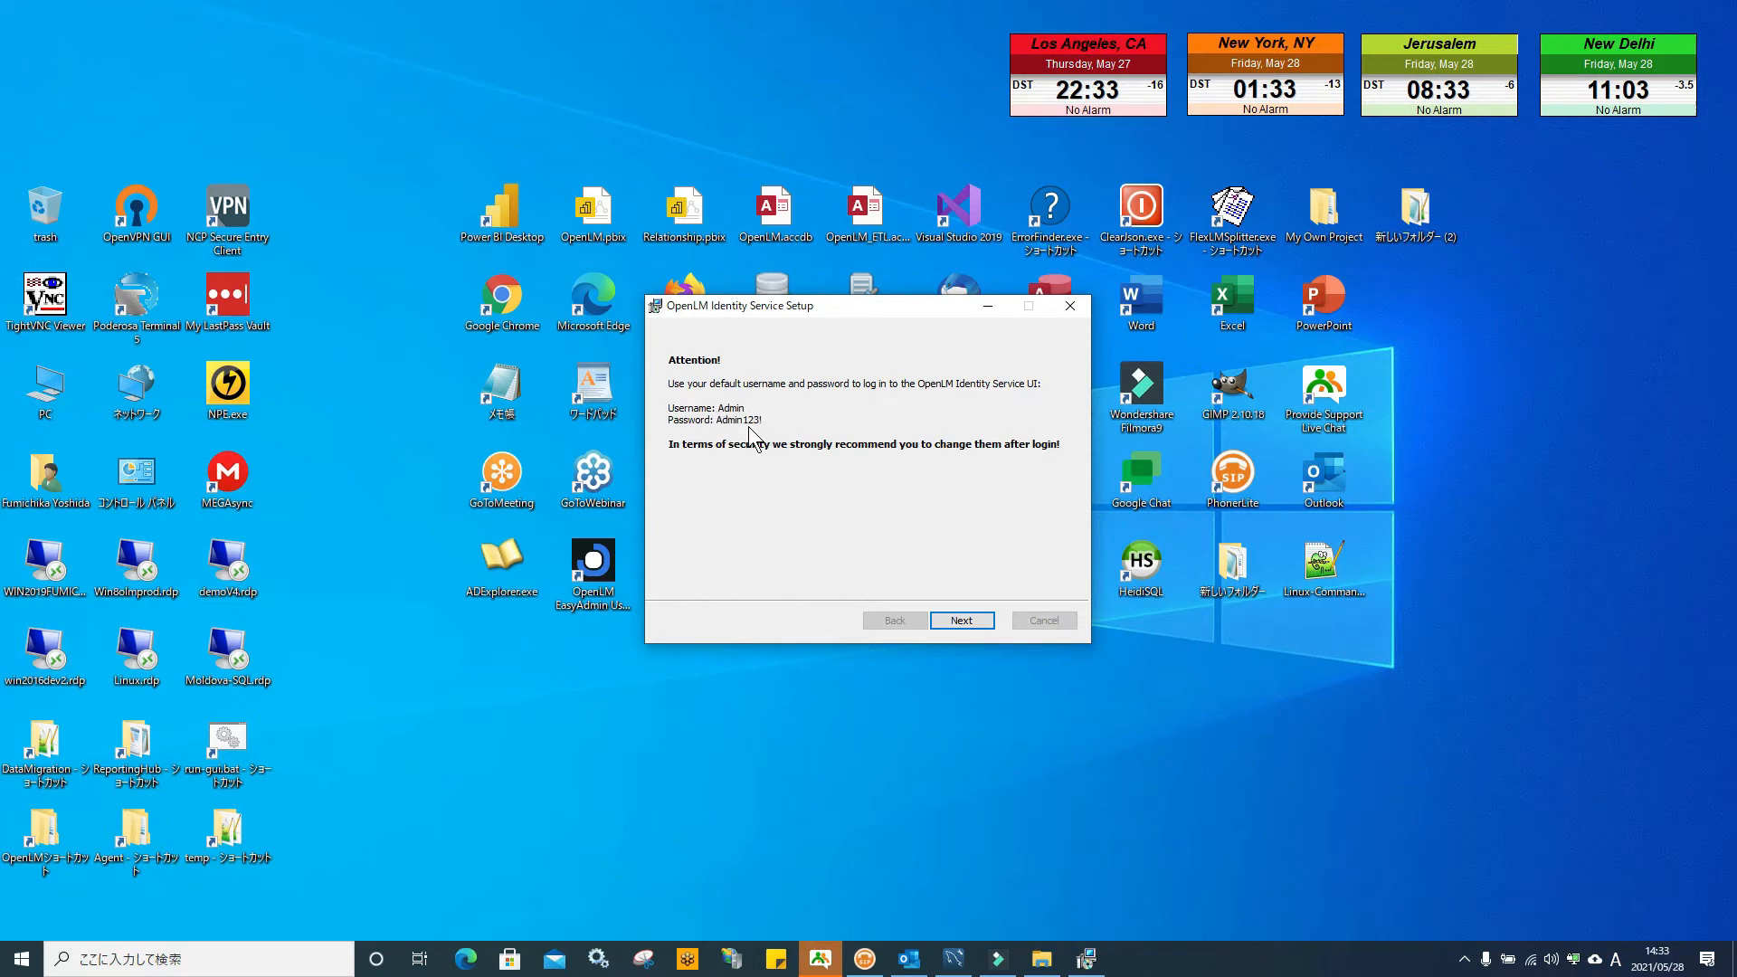
click(963, 621)
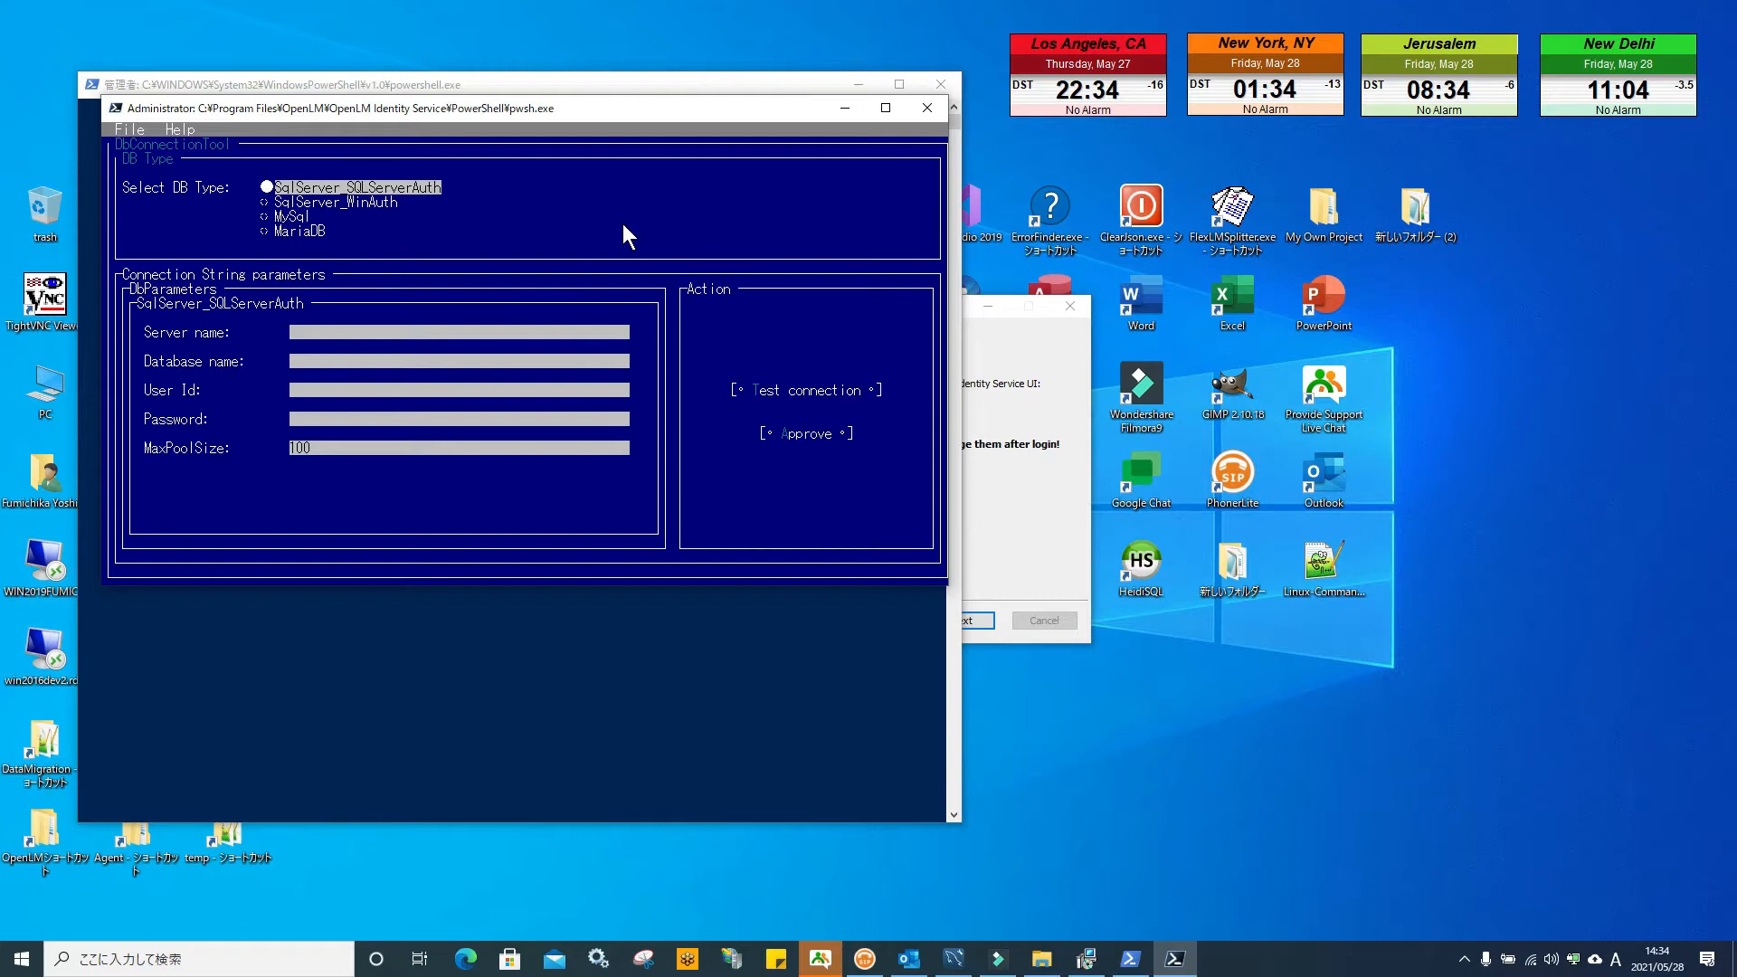
Choose MySql with server localhost, database identity, user root, and the database password
click(266, 219)
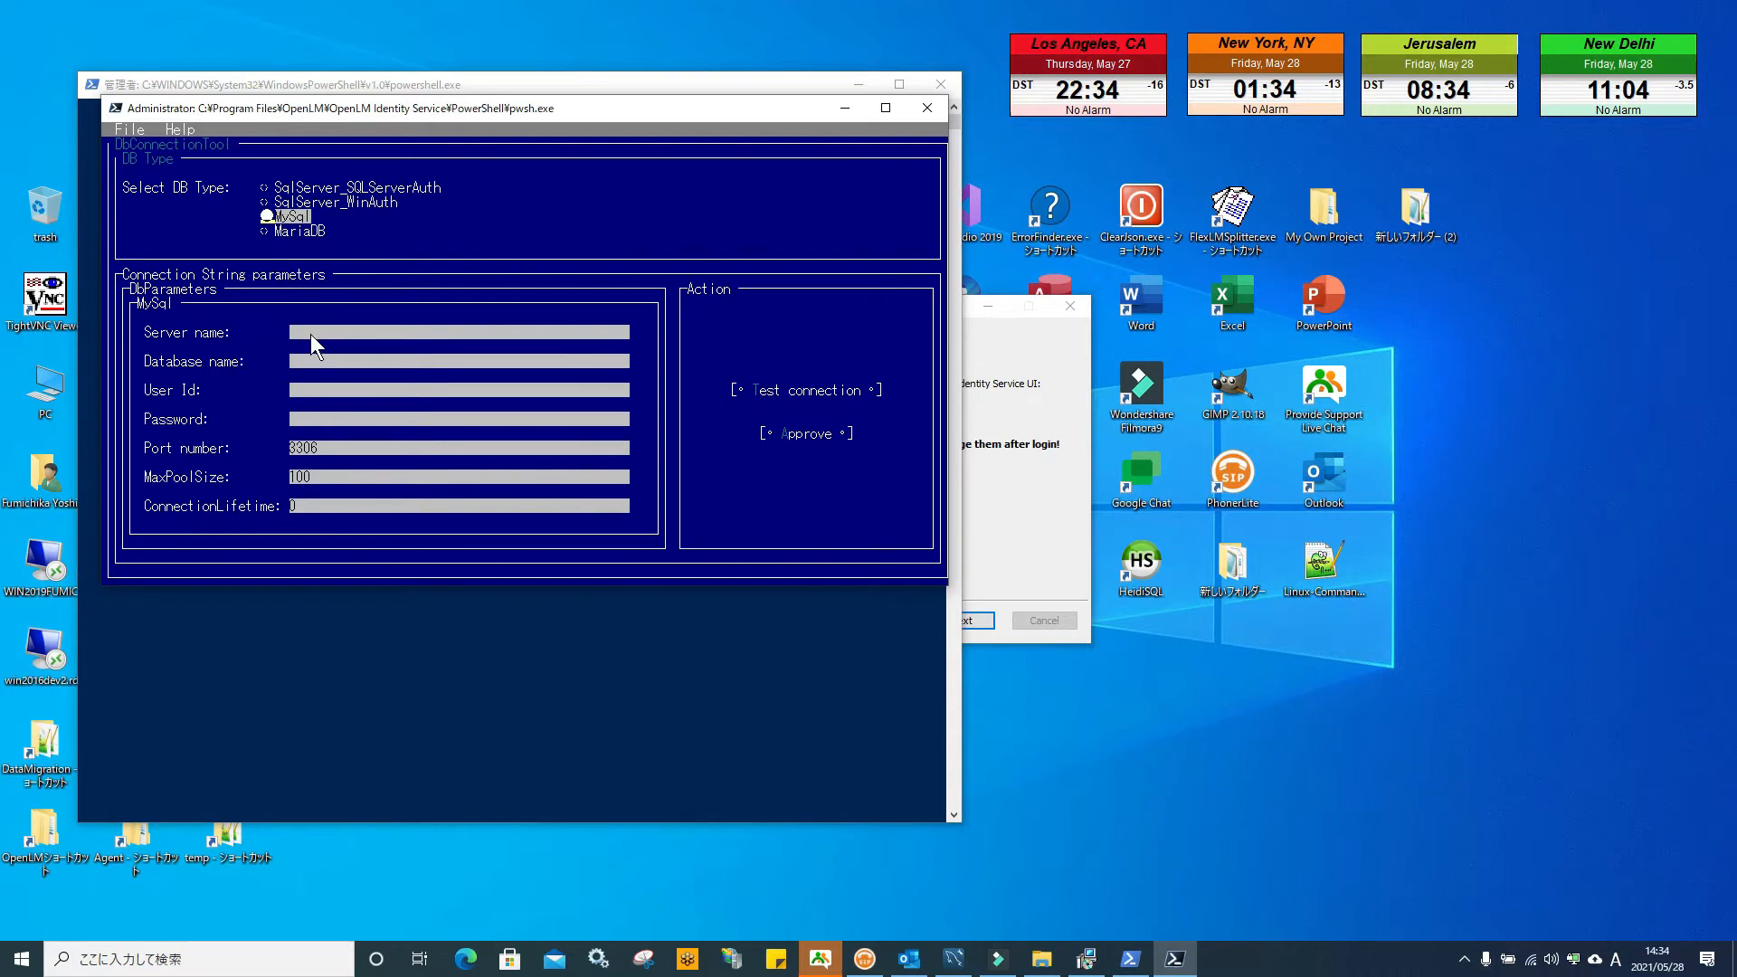
click(311, 333)
text(localhost)
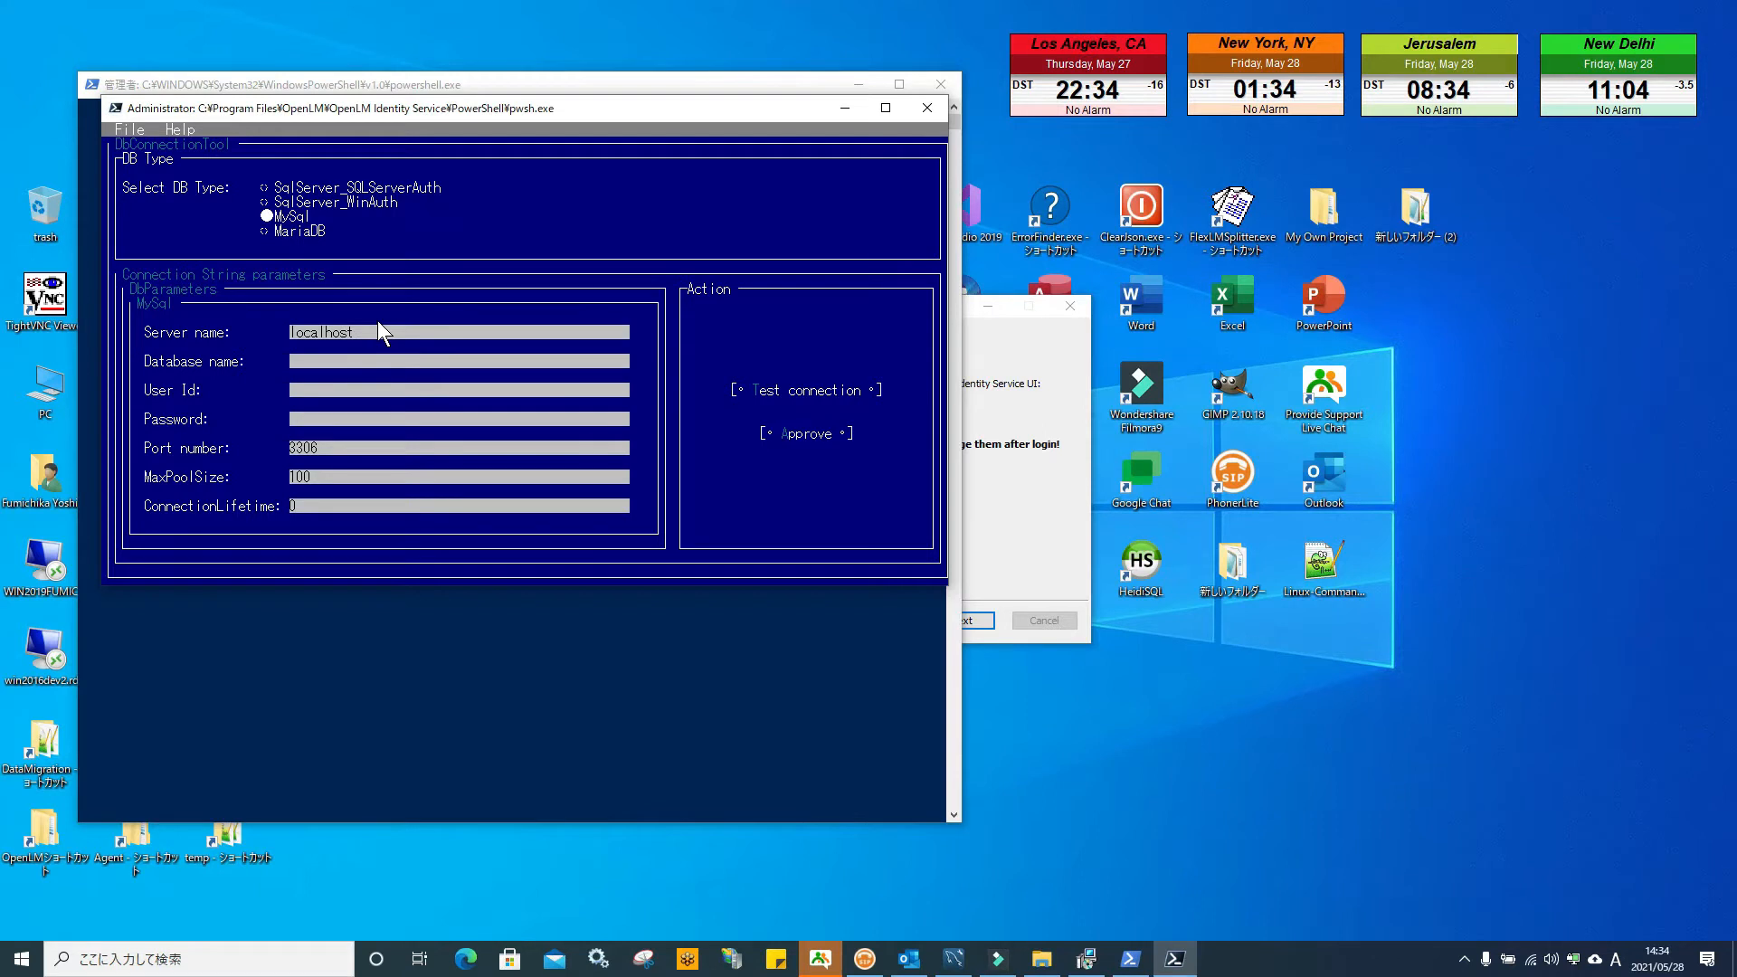
text(identity)
key(Tab)
text(root)
key(Tab)
text(*************)
Test the connection successfully, then approve the database settings
key(Tab)
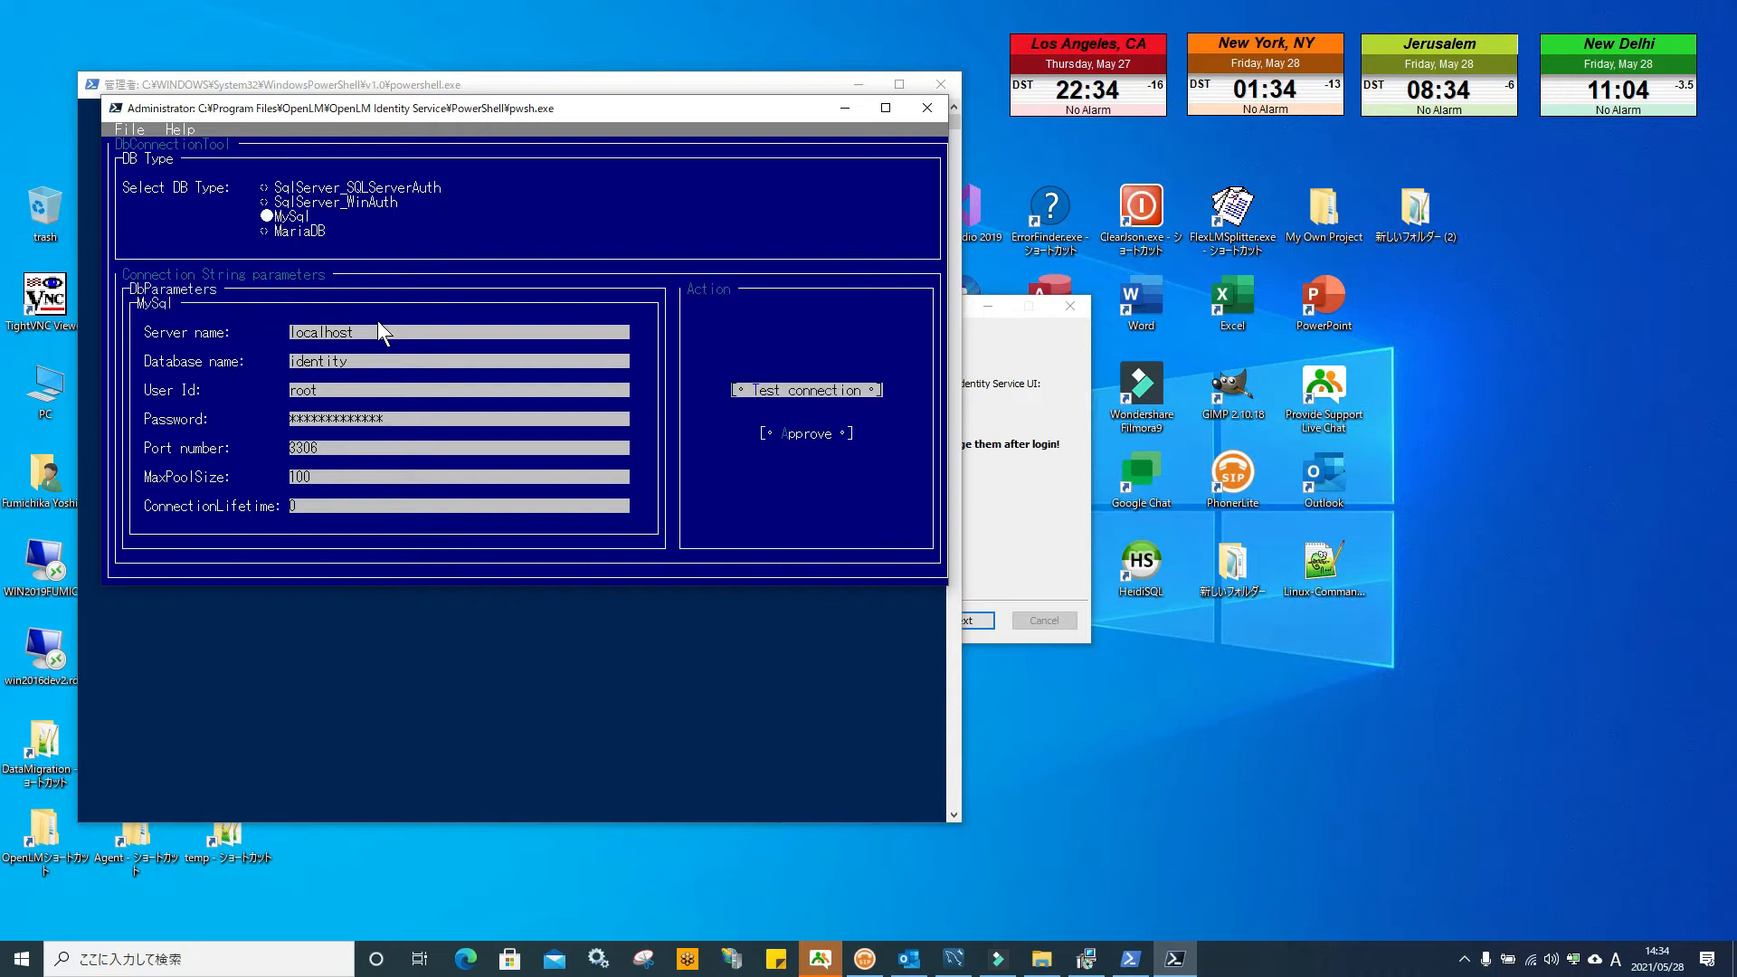
key(Return)
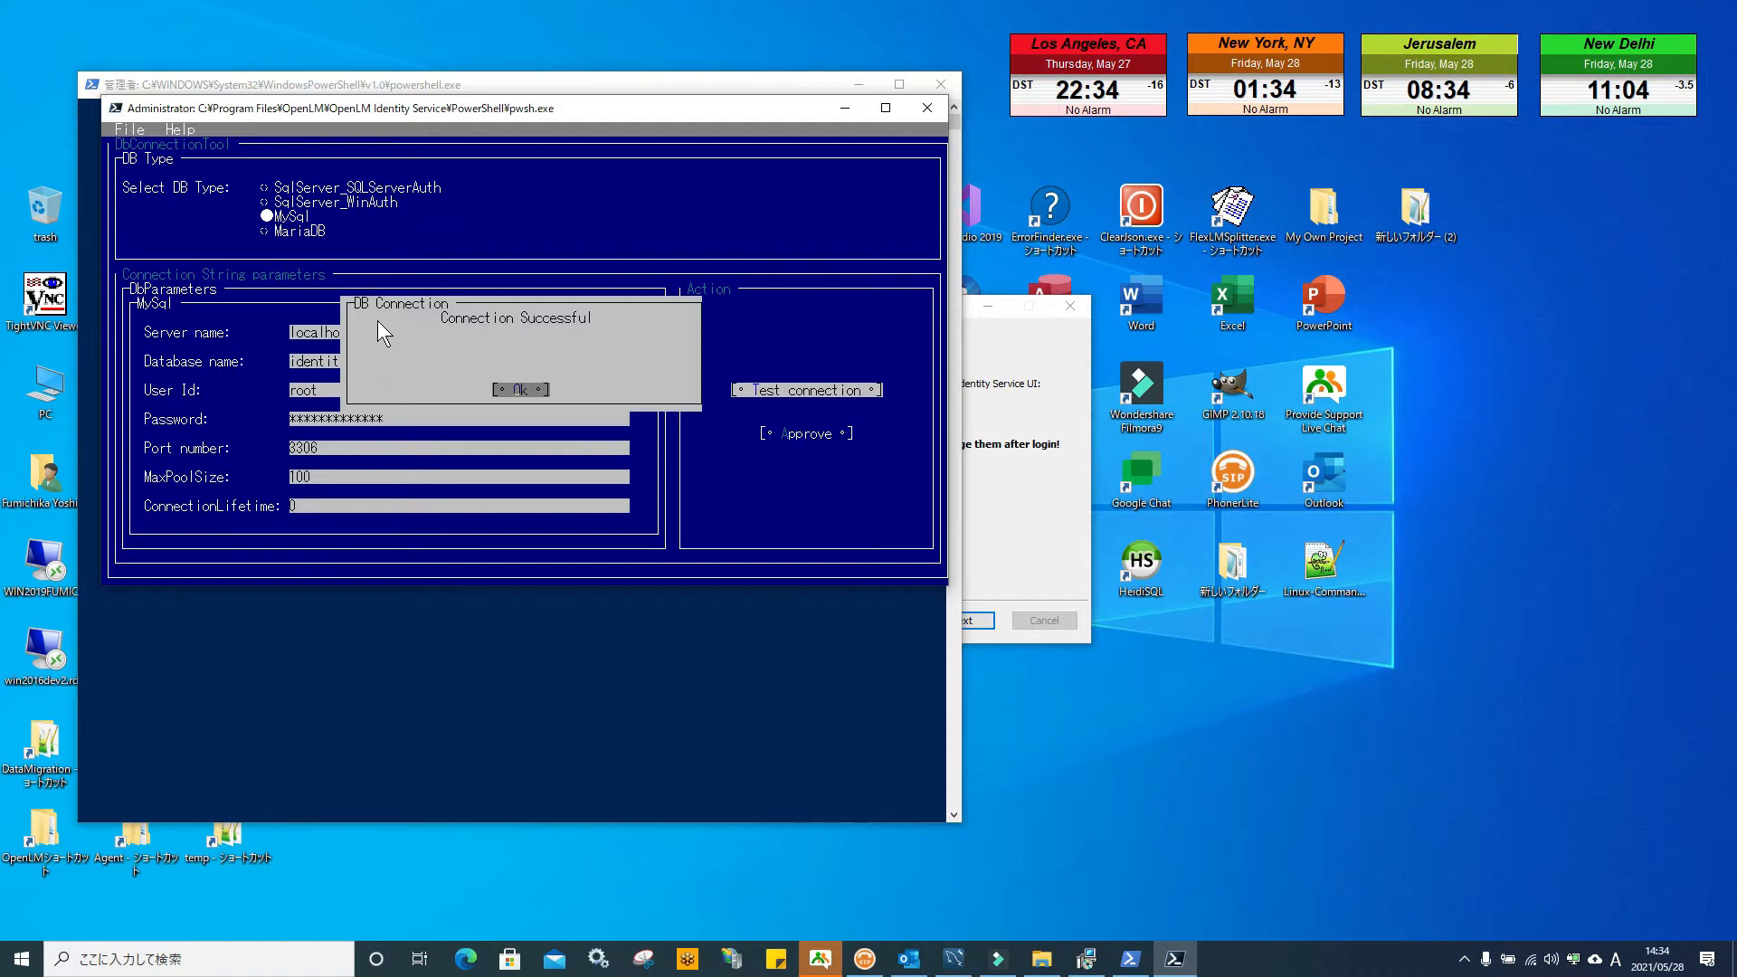
key(Return)
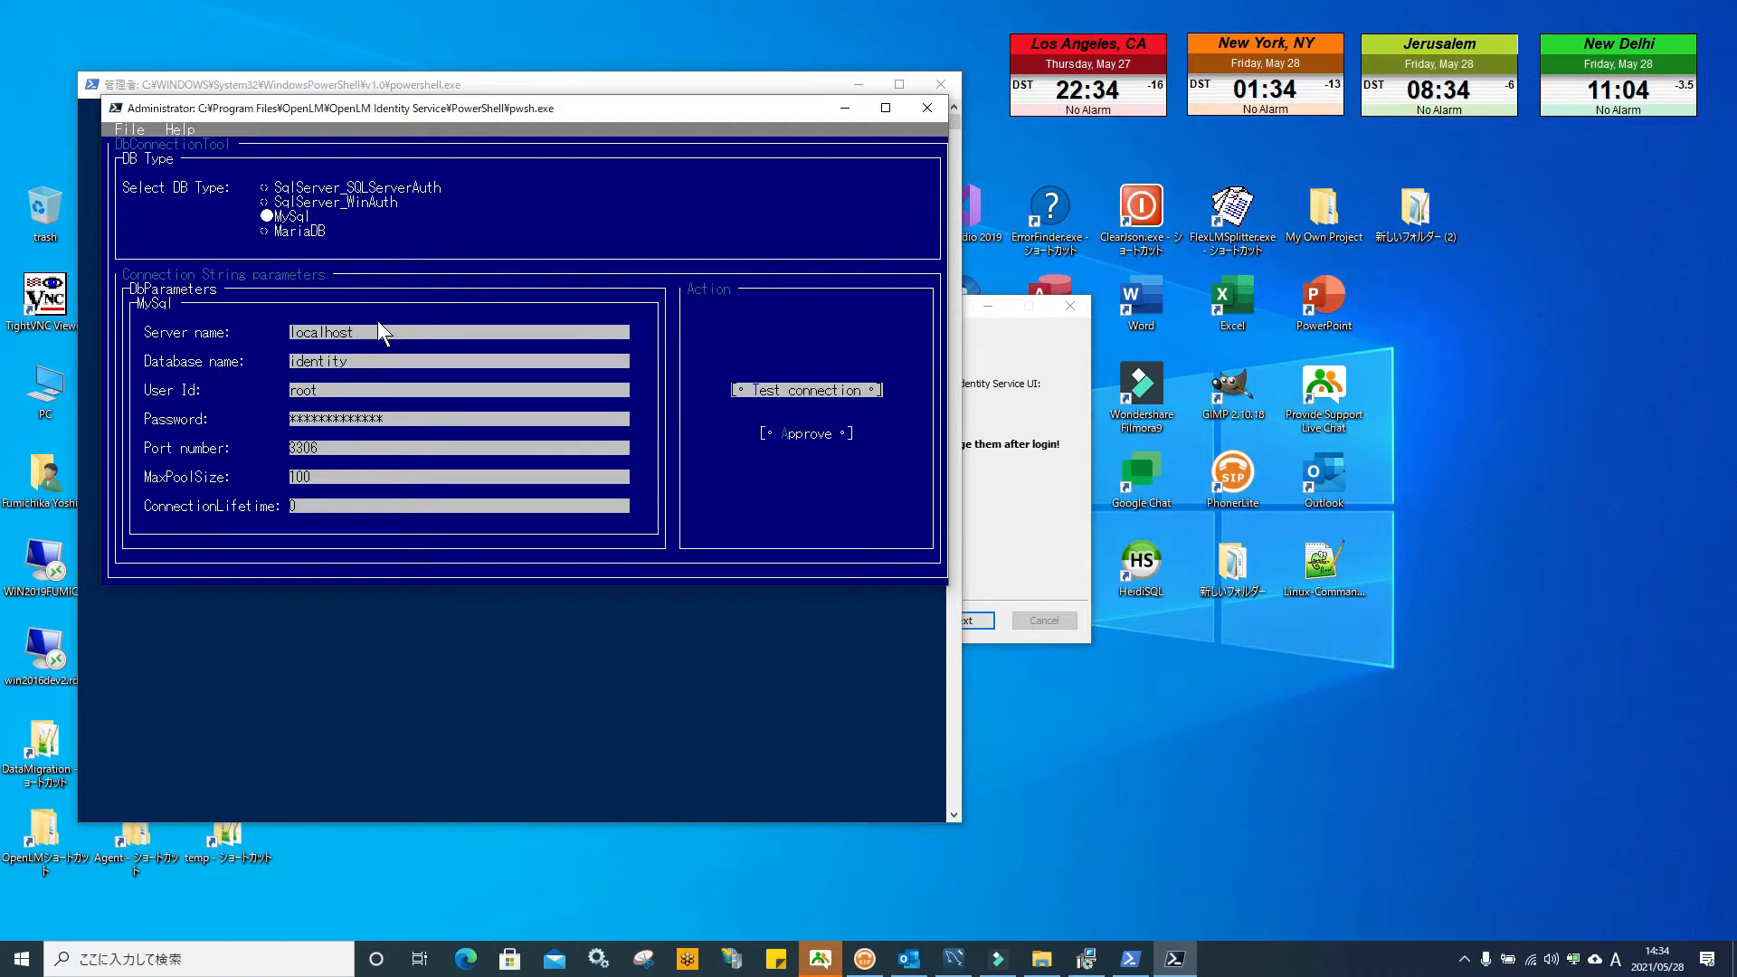
key(Tab)
key(Return)
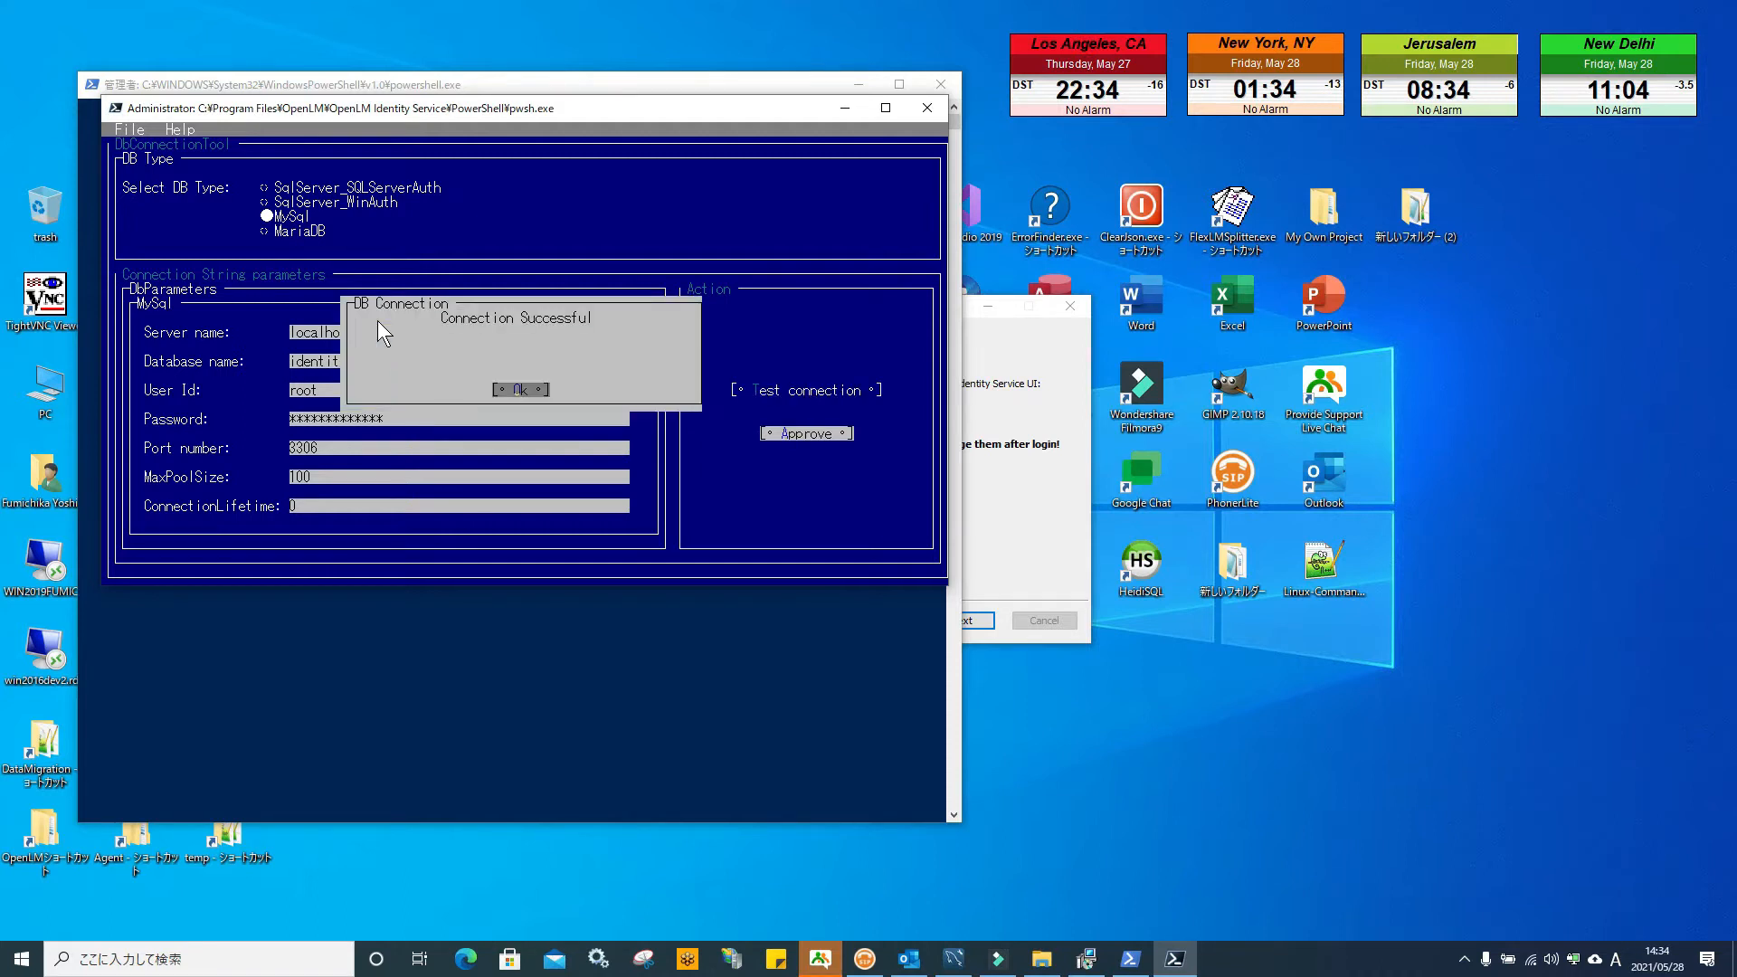
key(Return)
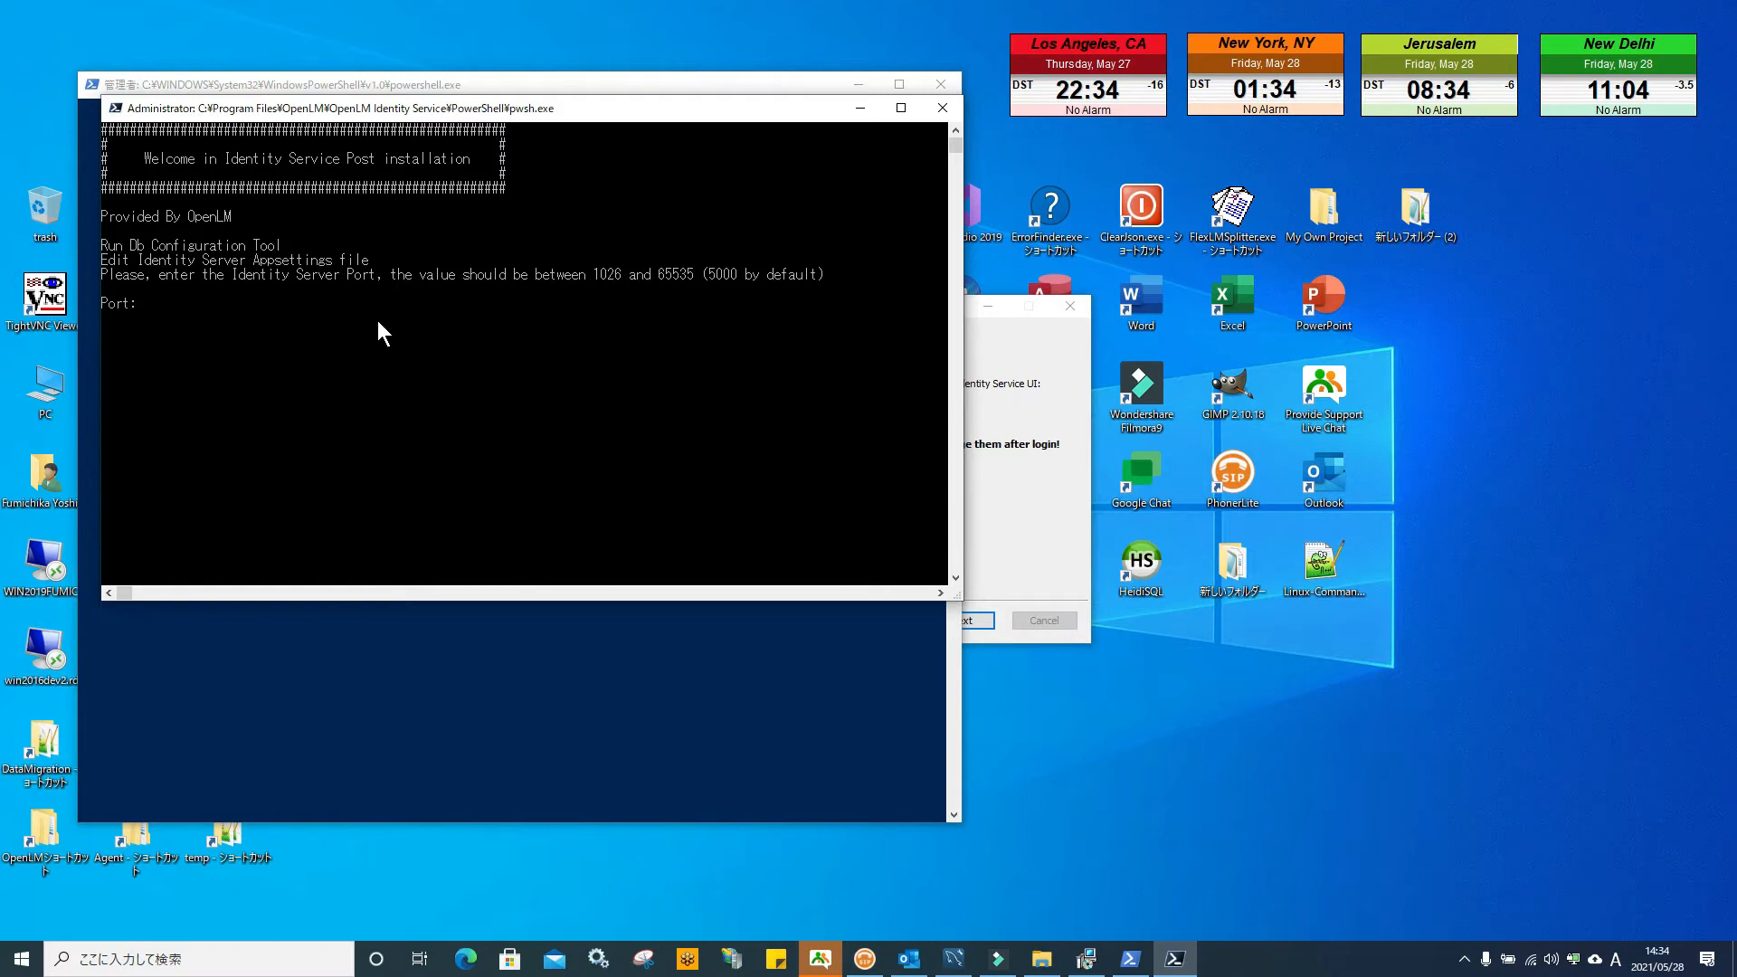
Enter port 5000 for the Identity Server and confirm the finished post-install summary
text(5000)
key(Return)
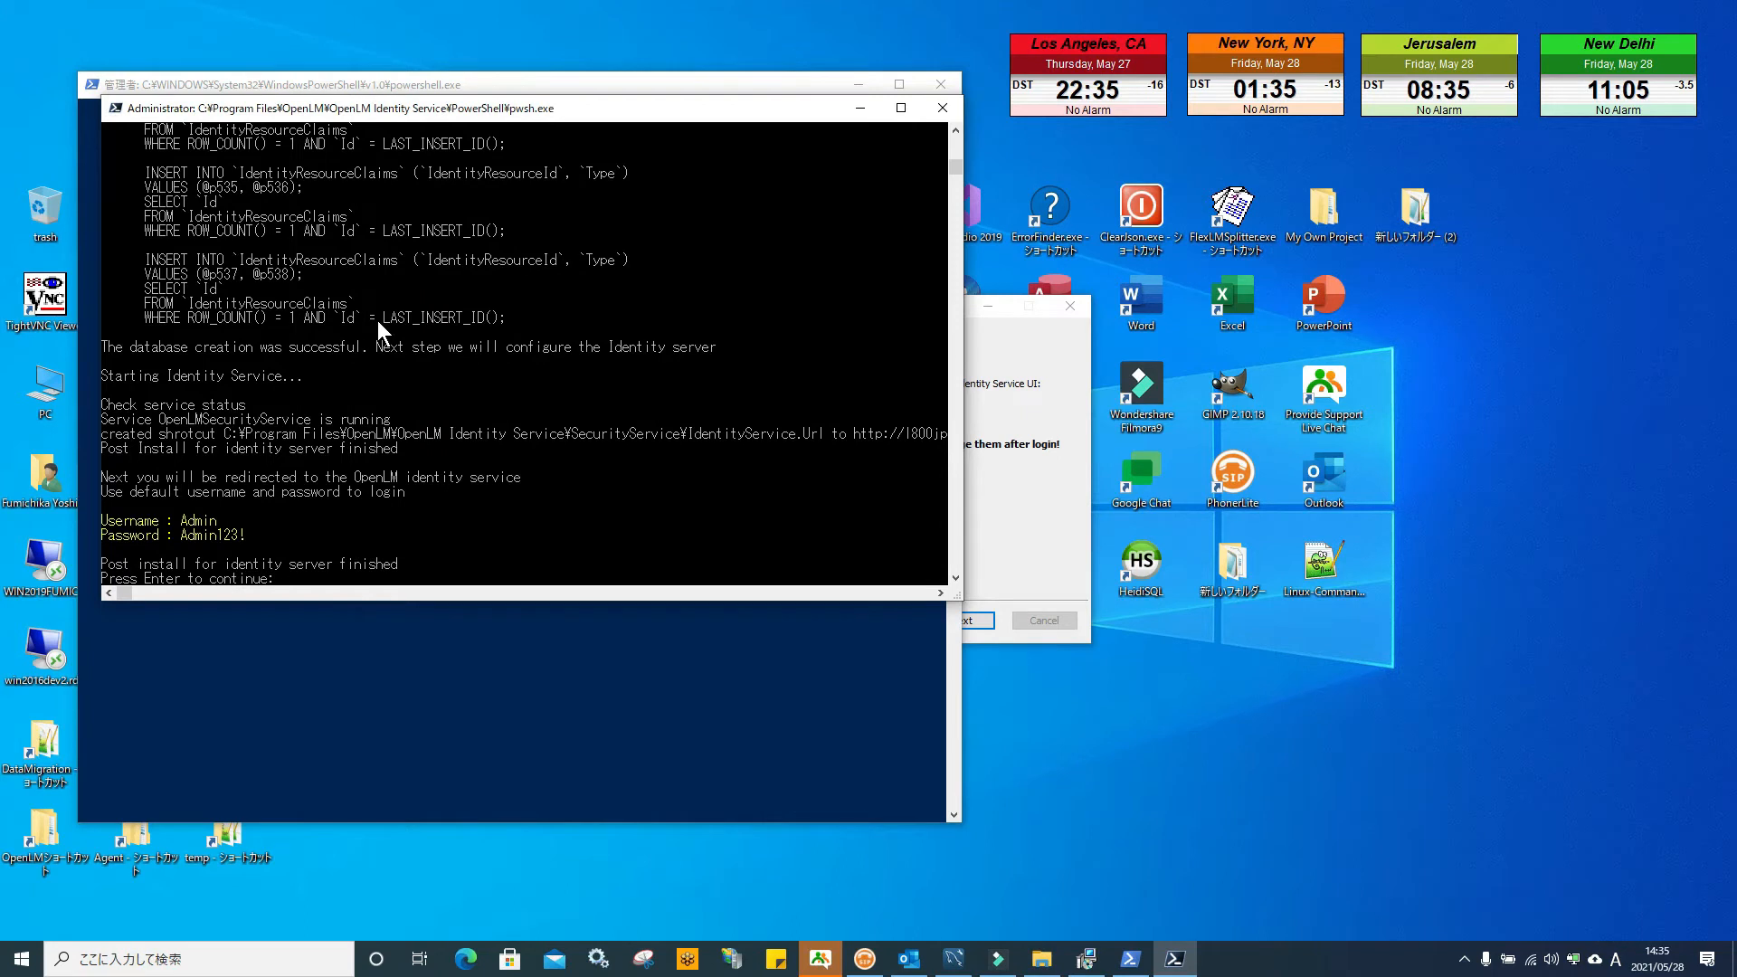
key(Return)
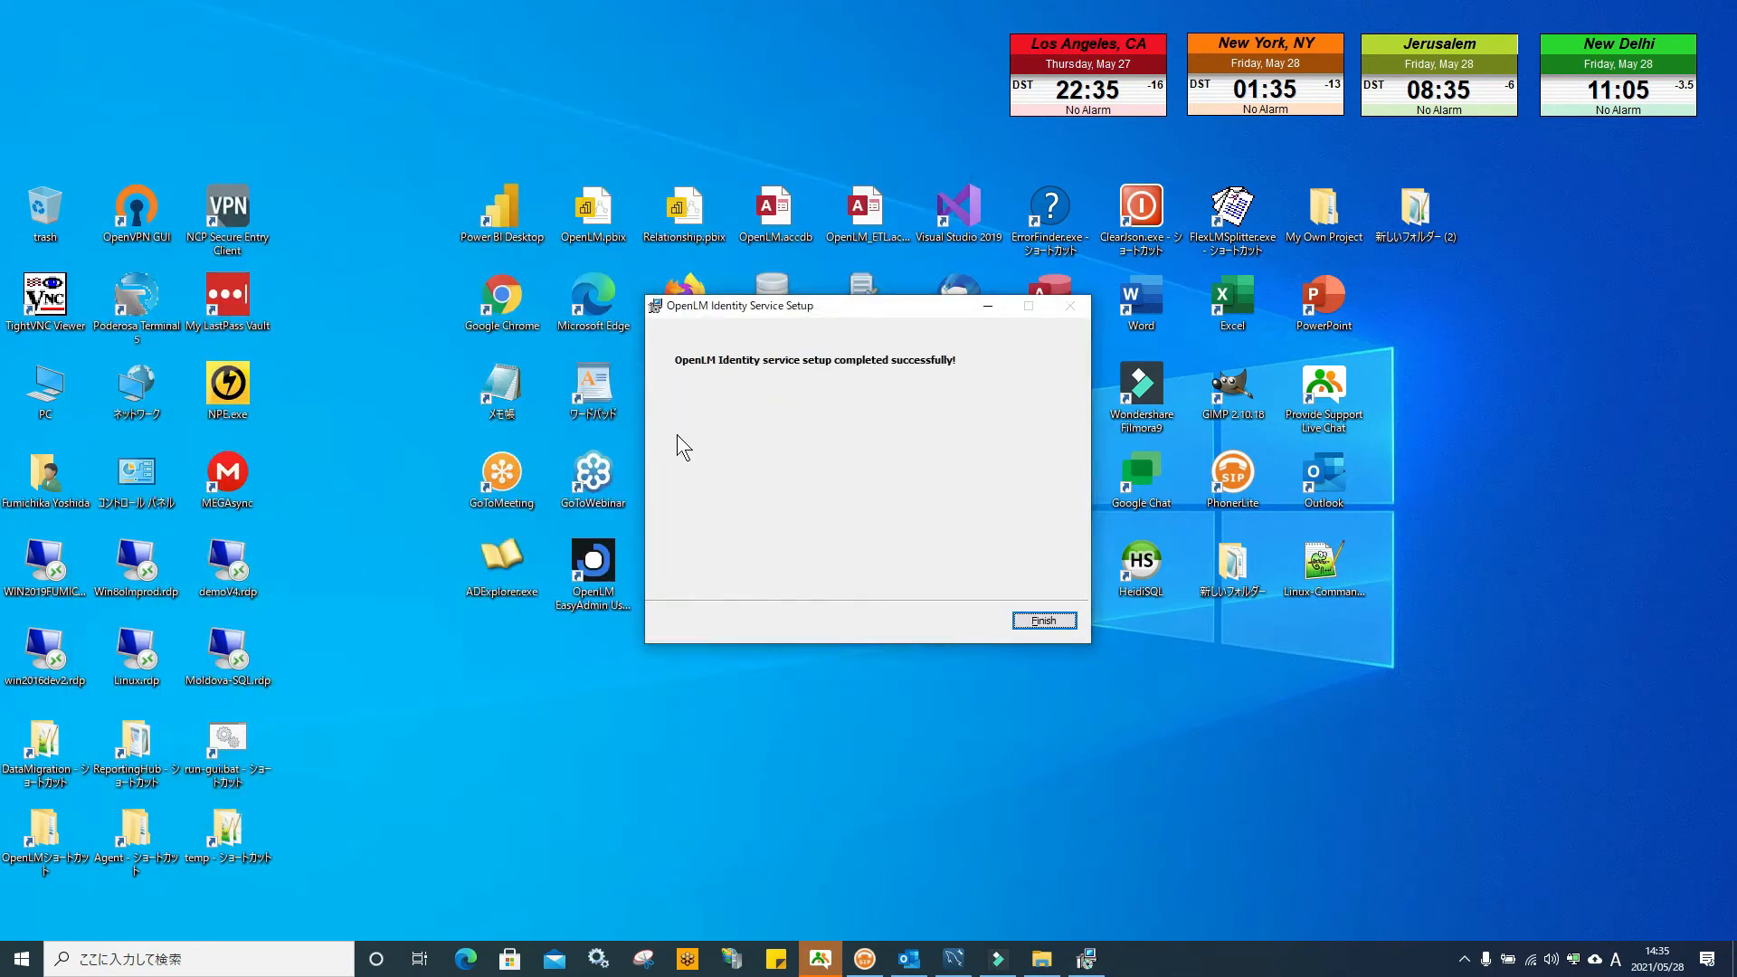
Close the setup wizard and add an 'OpenLM Identity' sign-in page shortcut to the desktop from Chrome
click(1046, 621)
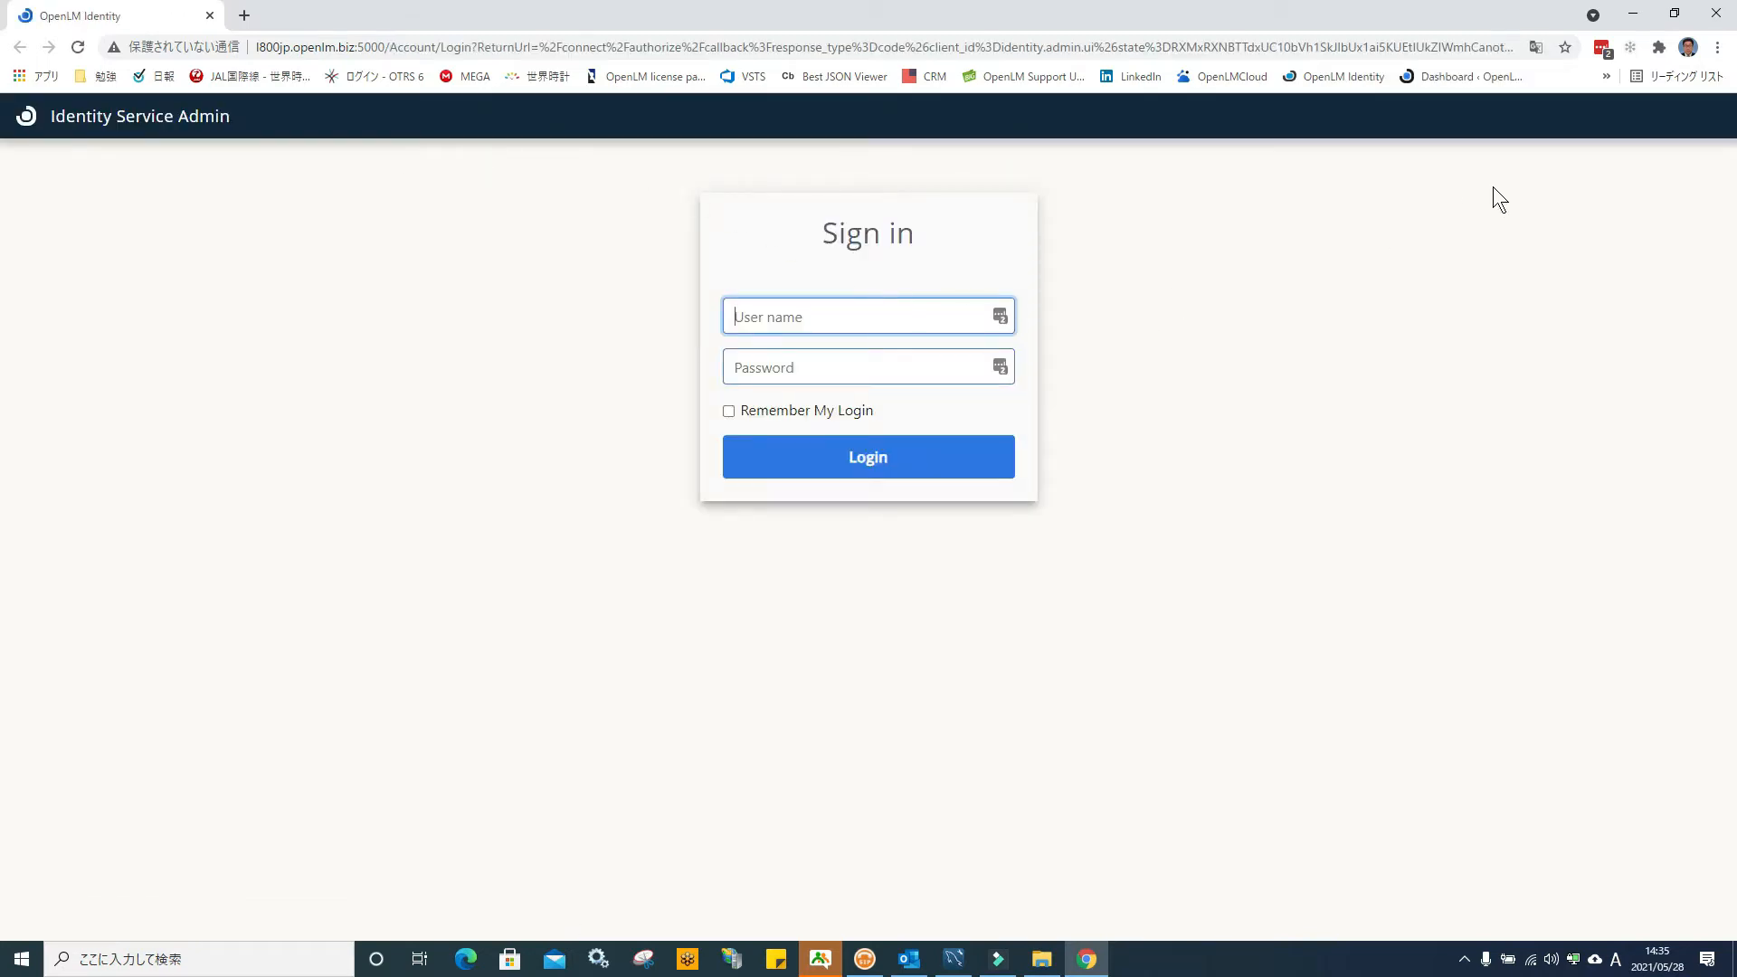
click(1718, 48)
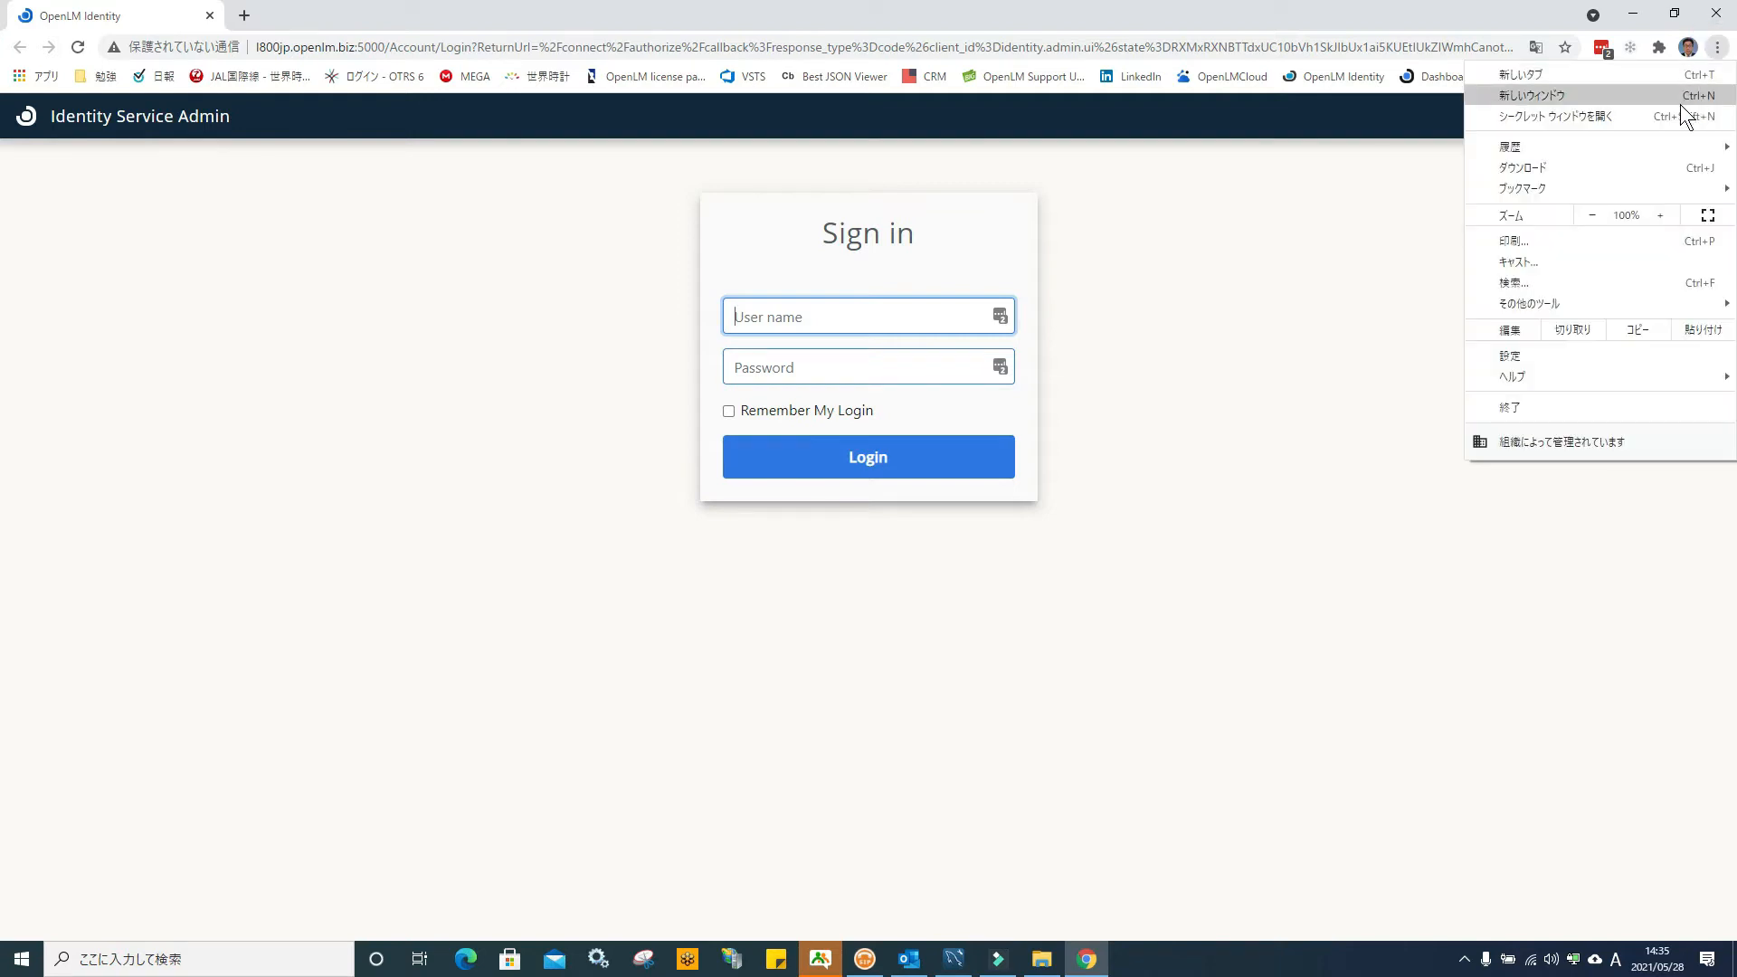
mouse_move(1556, 303)
click(1321, 317)
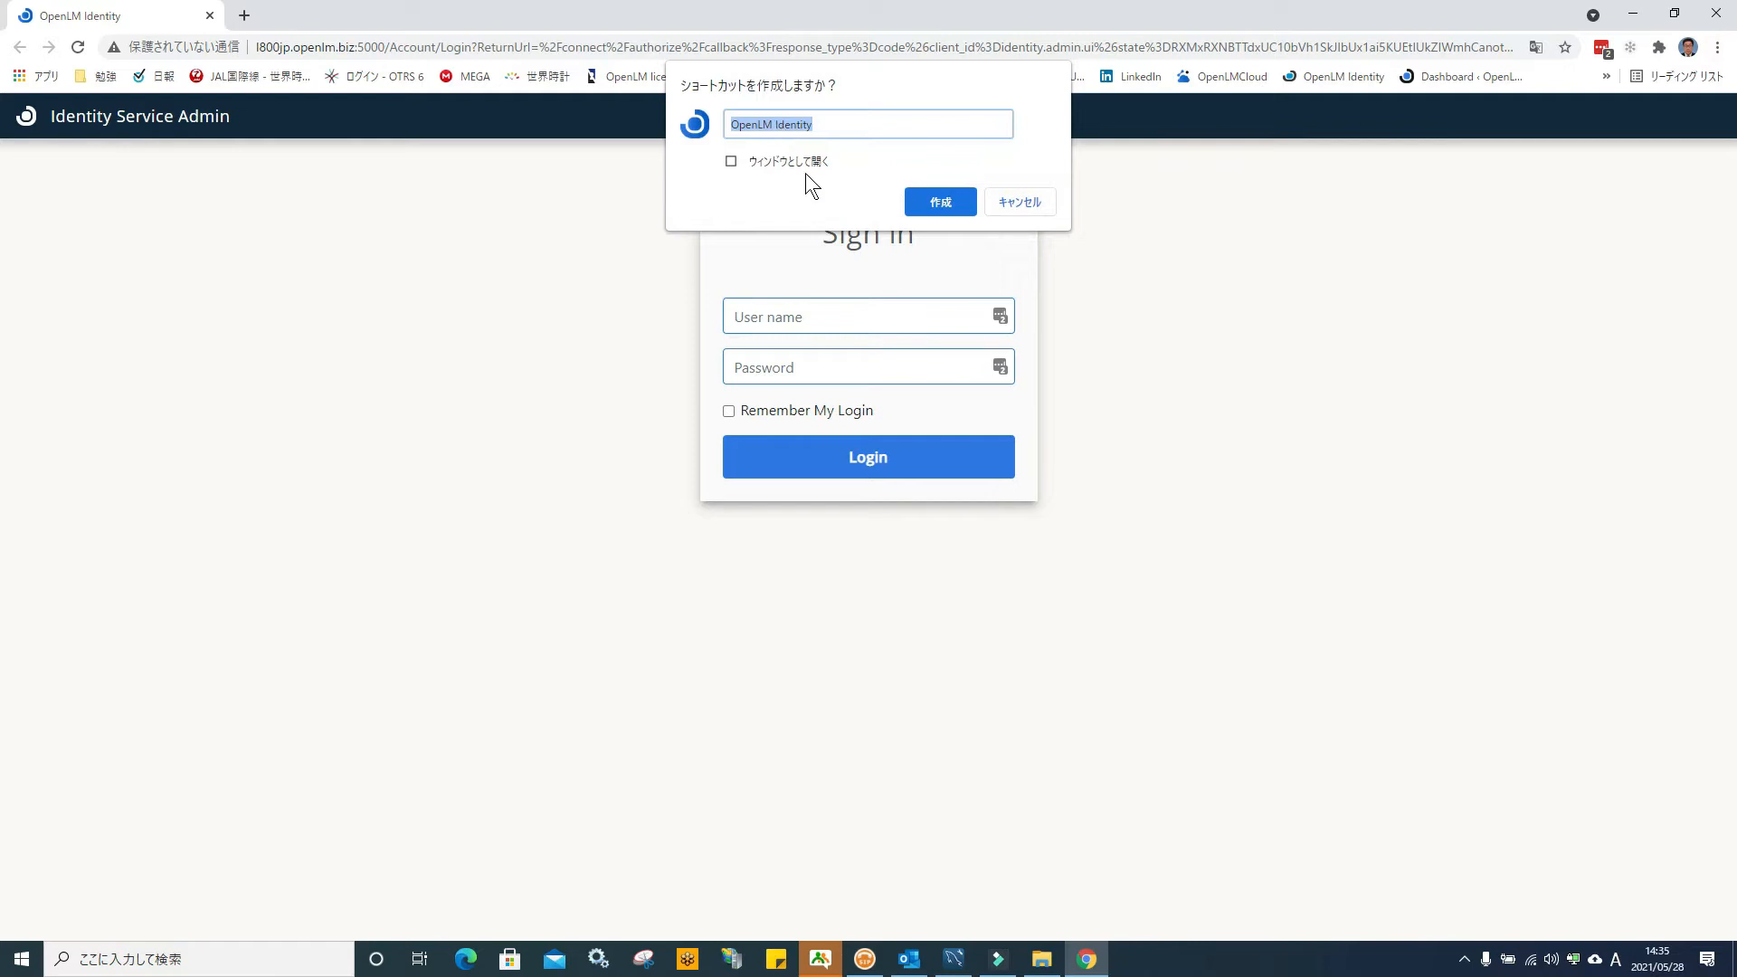
click(939, 197)
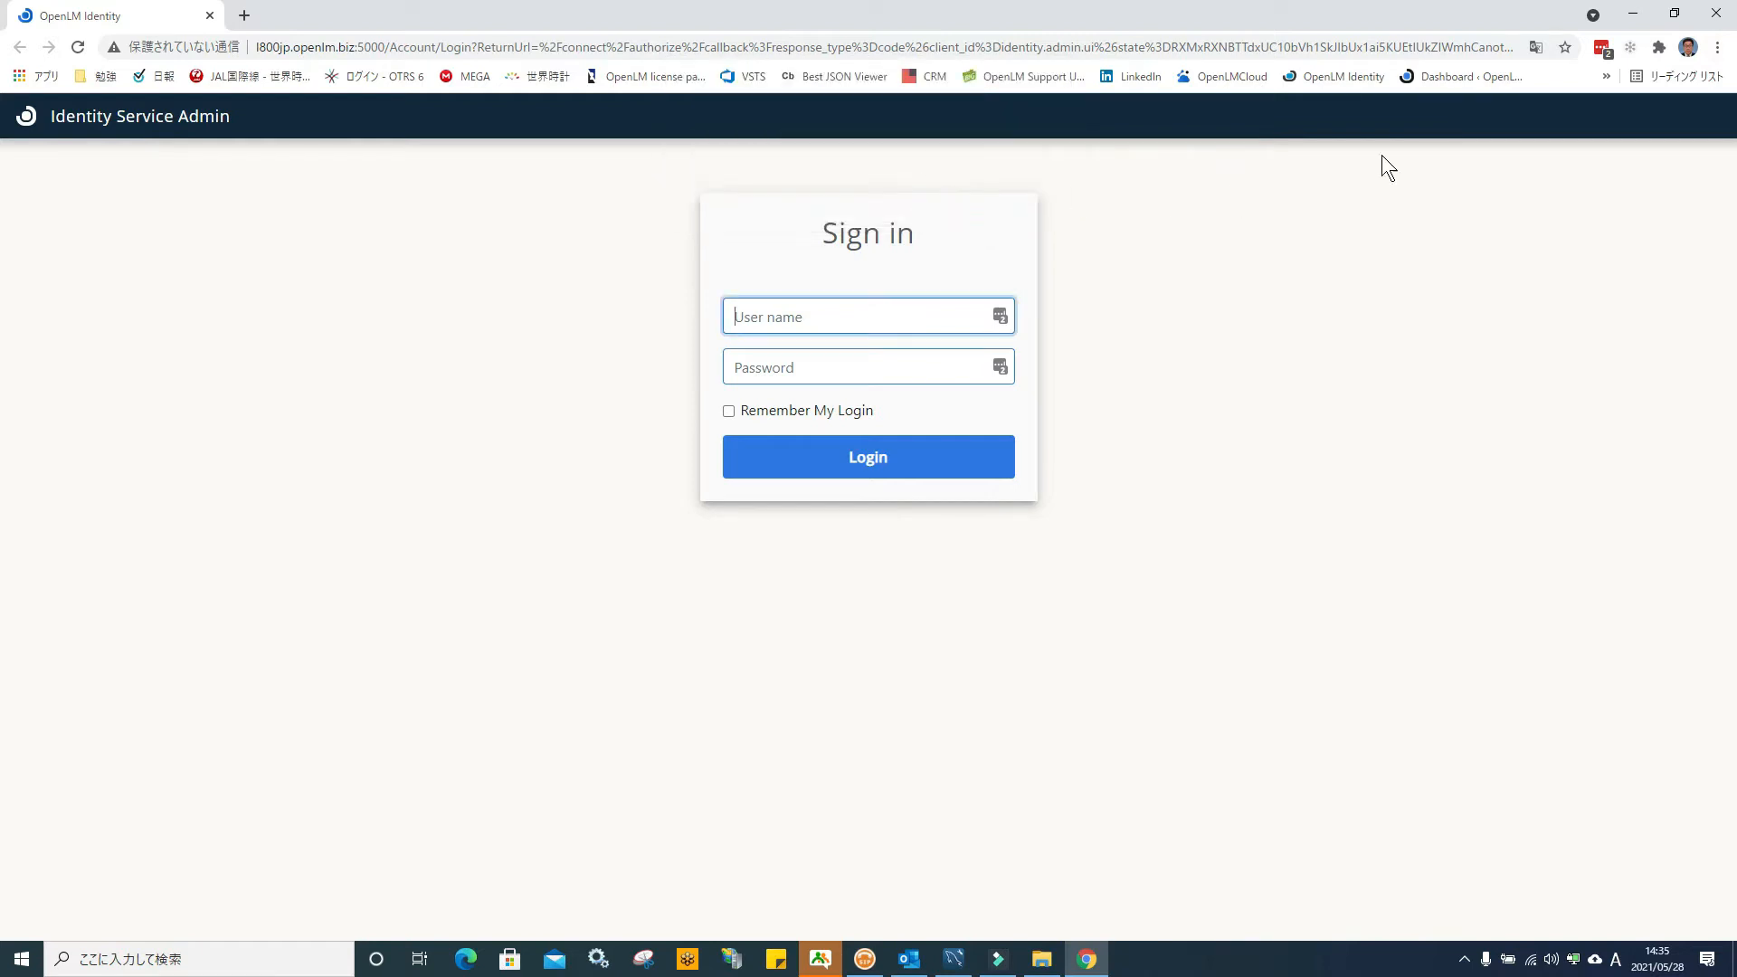
click(1640, 12)
drag(50, 34, 934, 610)
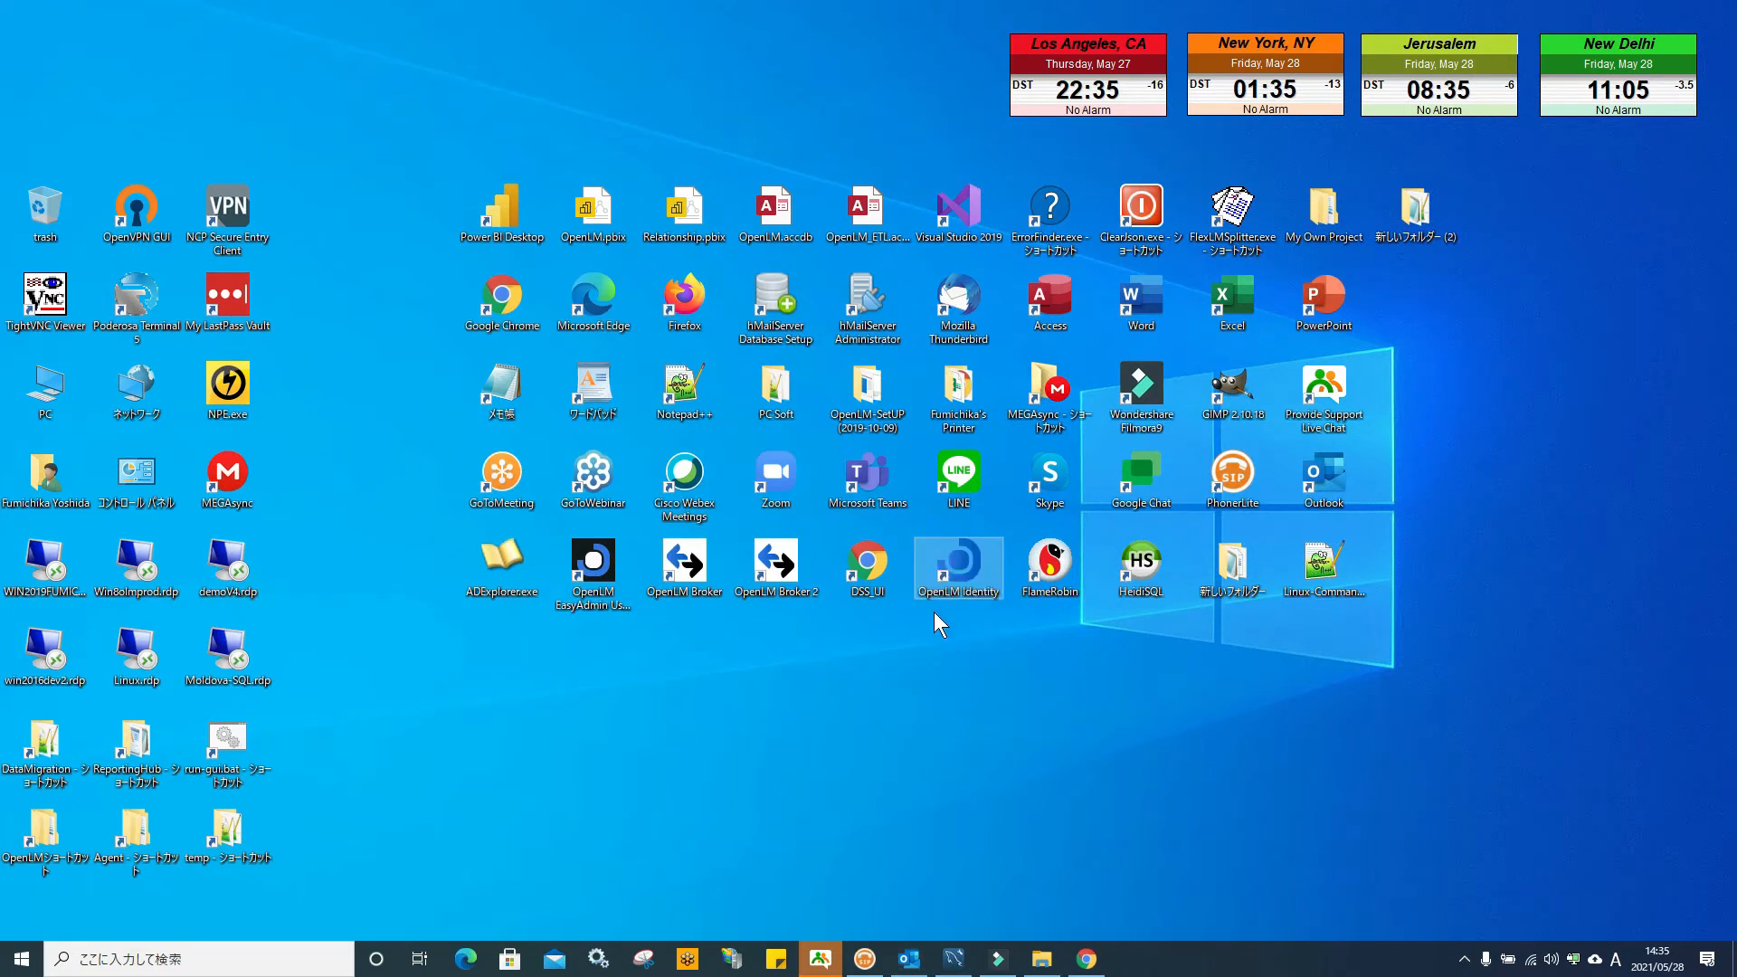
Launch the OpenLM Identity shortcut and sign in as Admin with the default password
double_click(925, 602)
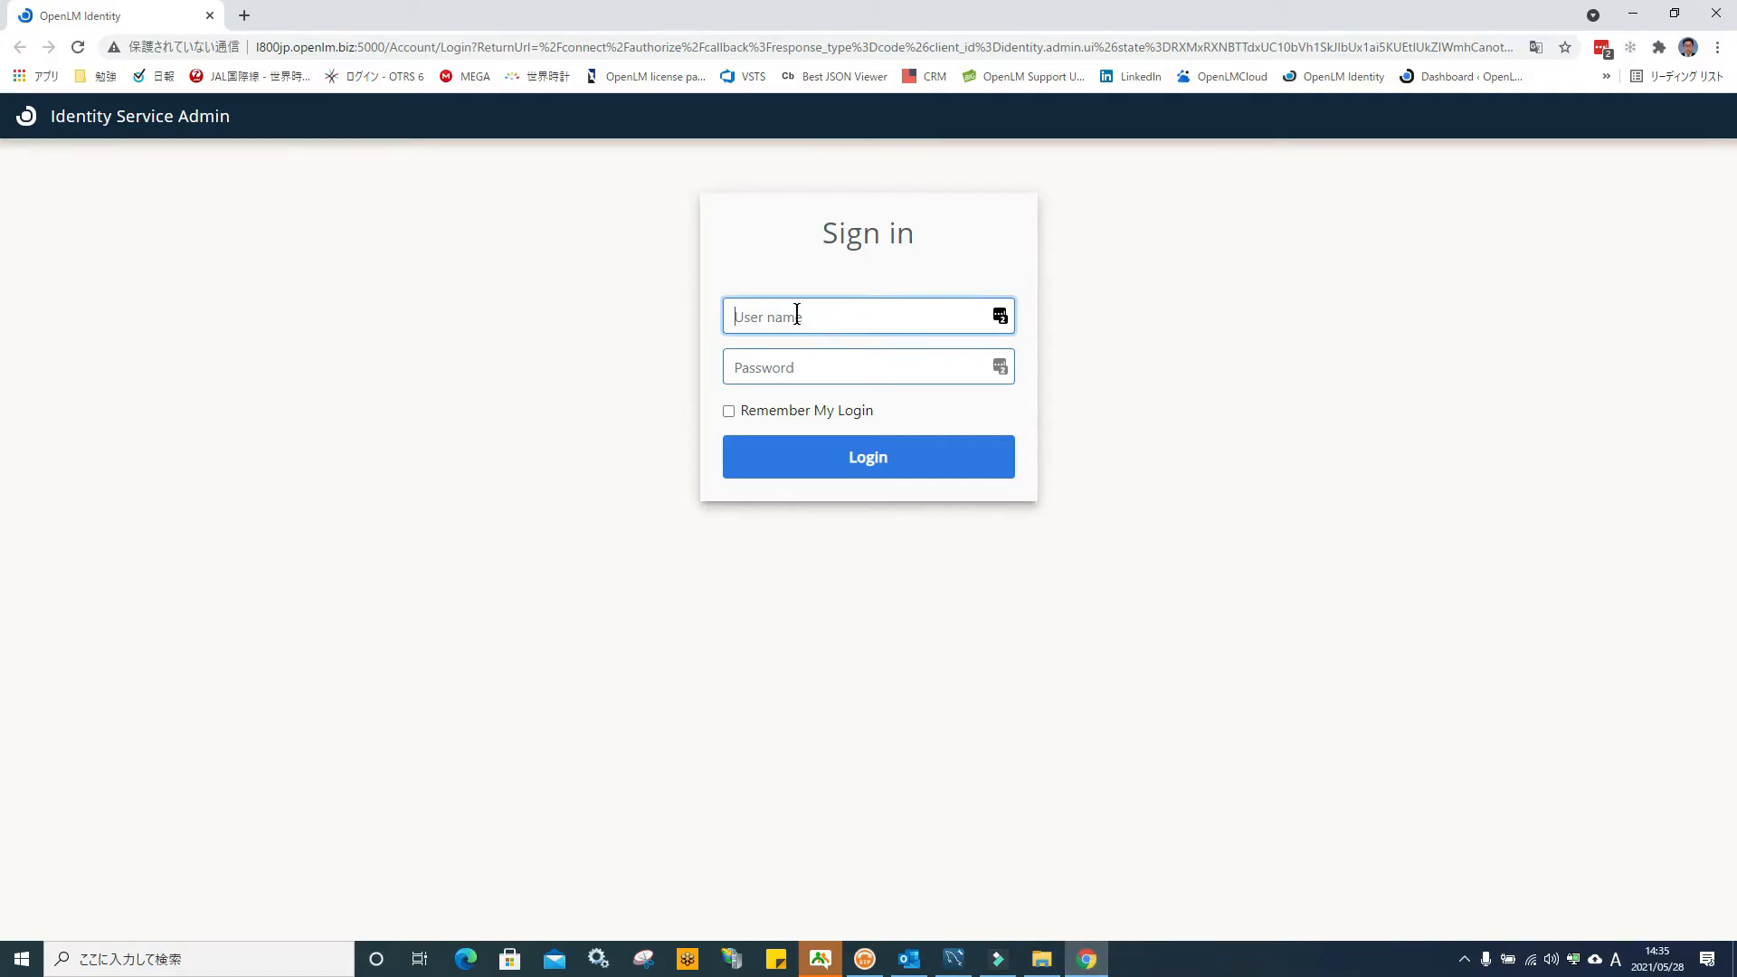
text(Admin)
key(Tab)
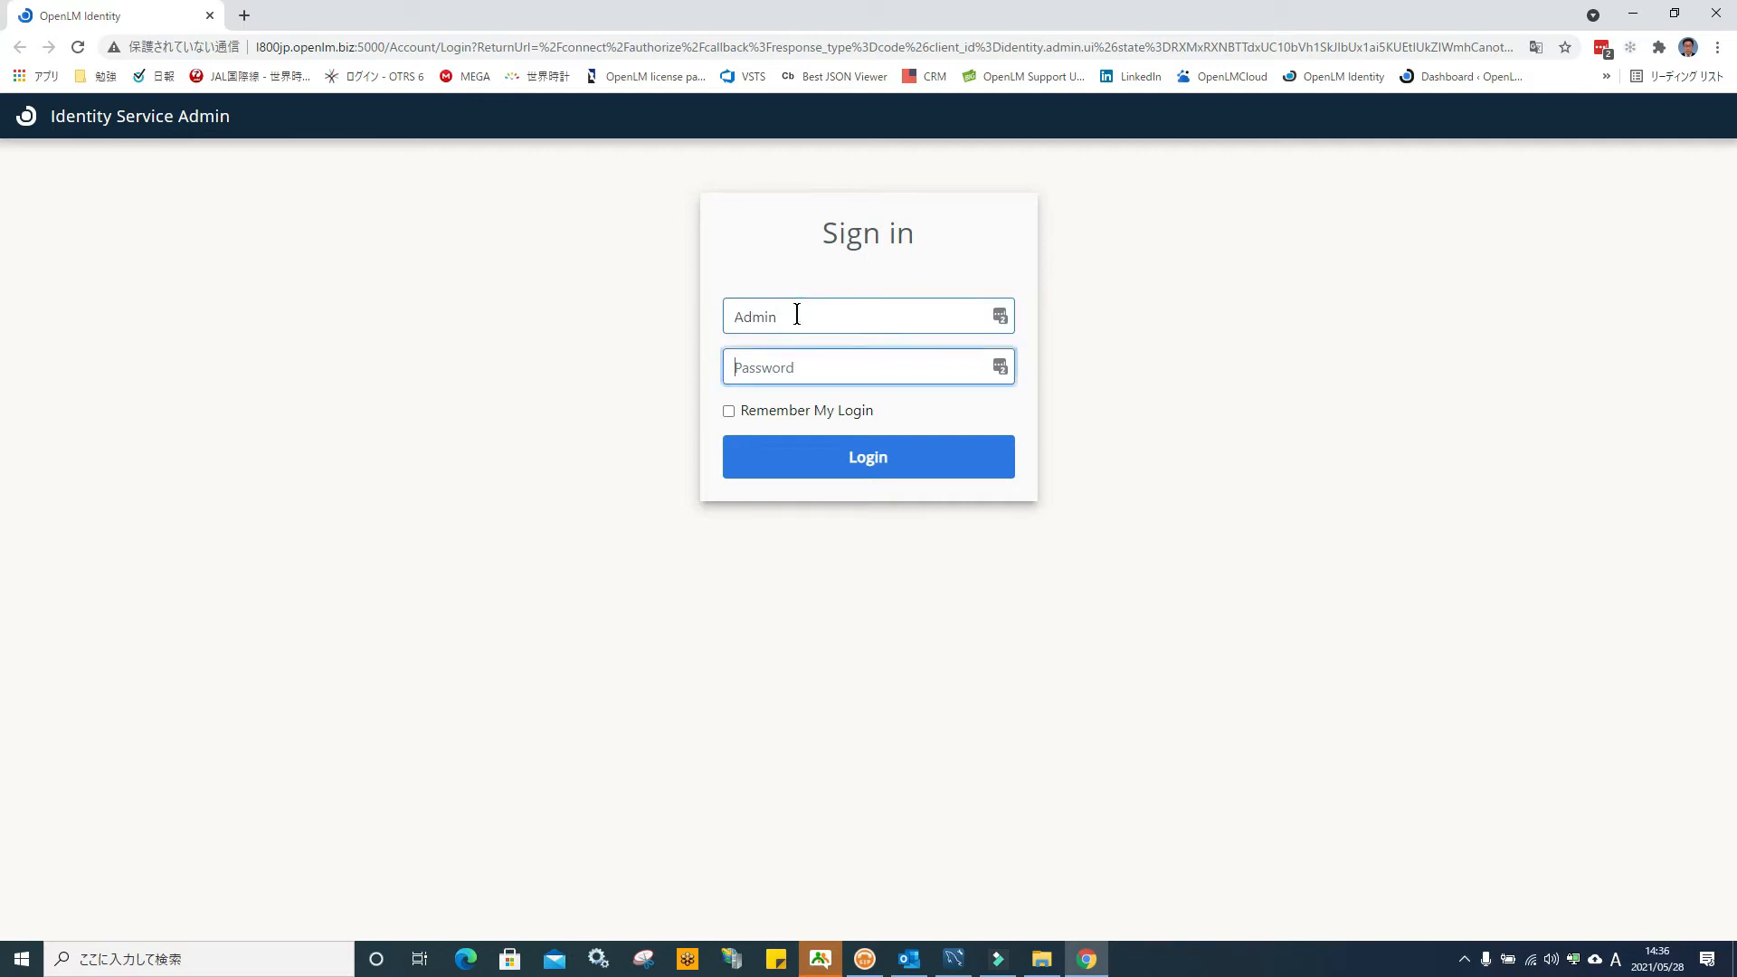
text(•••••)
key(BackSpace)
key(BackSpace)
key(BackSpace)
key(BackSpace)
text(•••••••••)
click(885, 470)
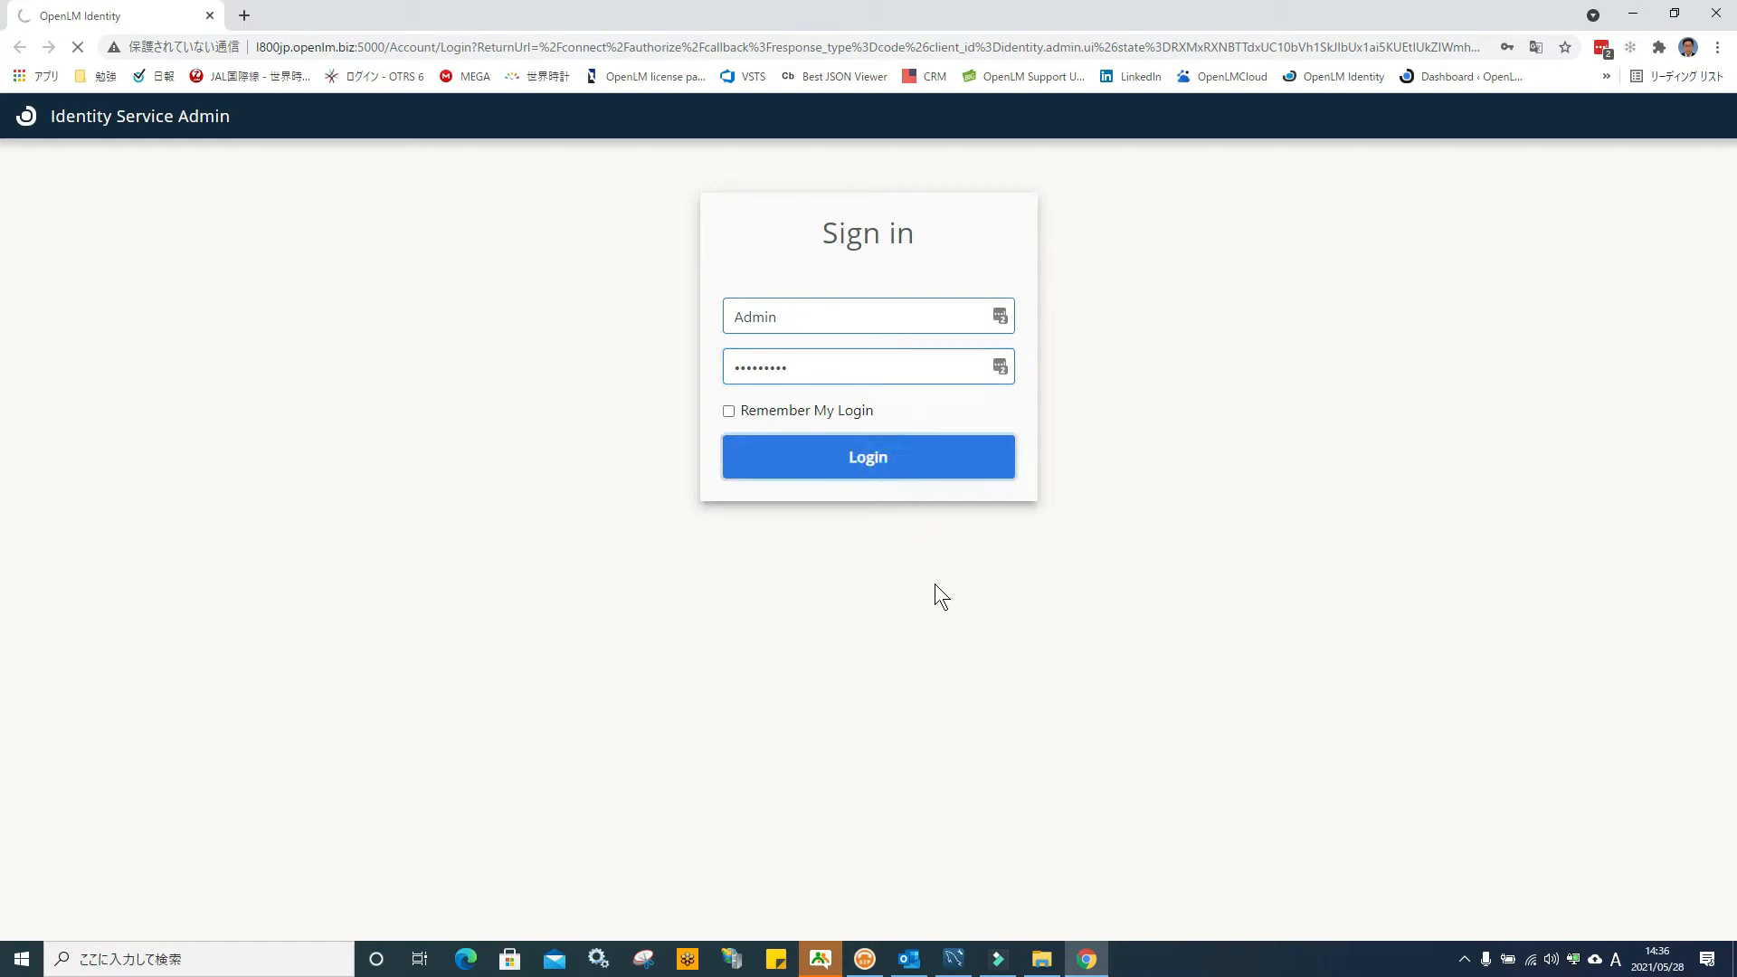
Set a new administrator password on the Change Password page
click(788, 293)
text(•)
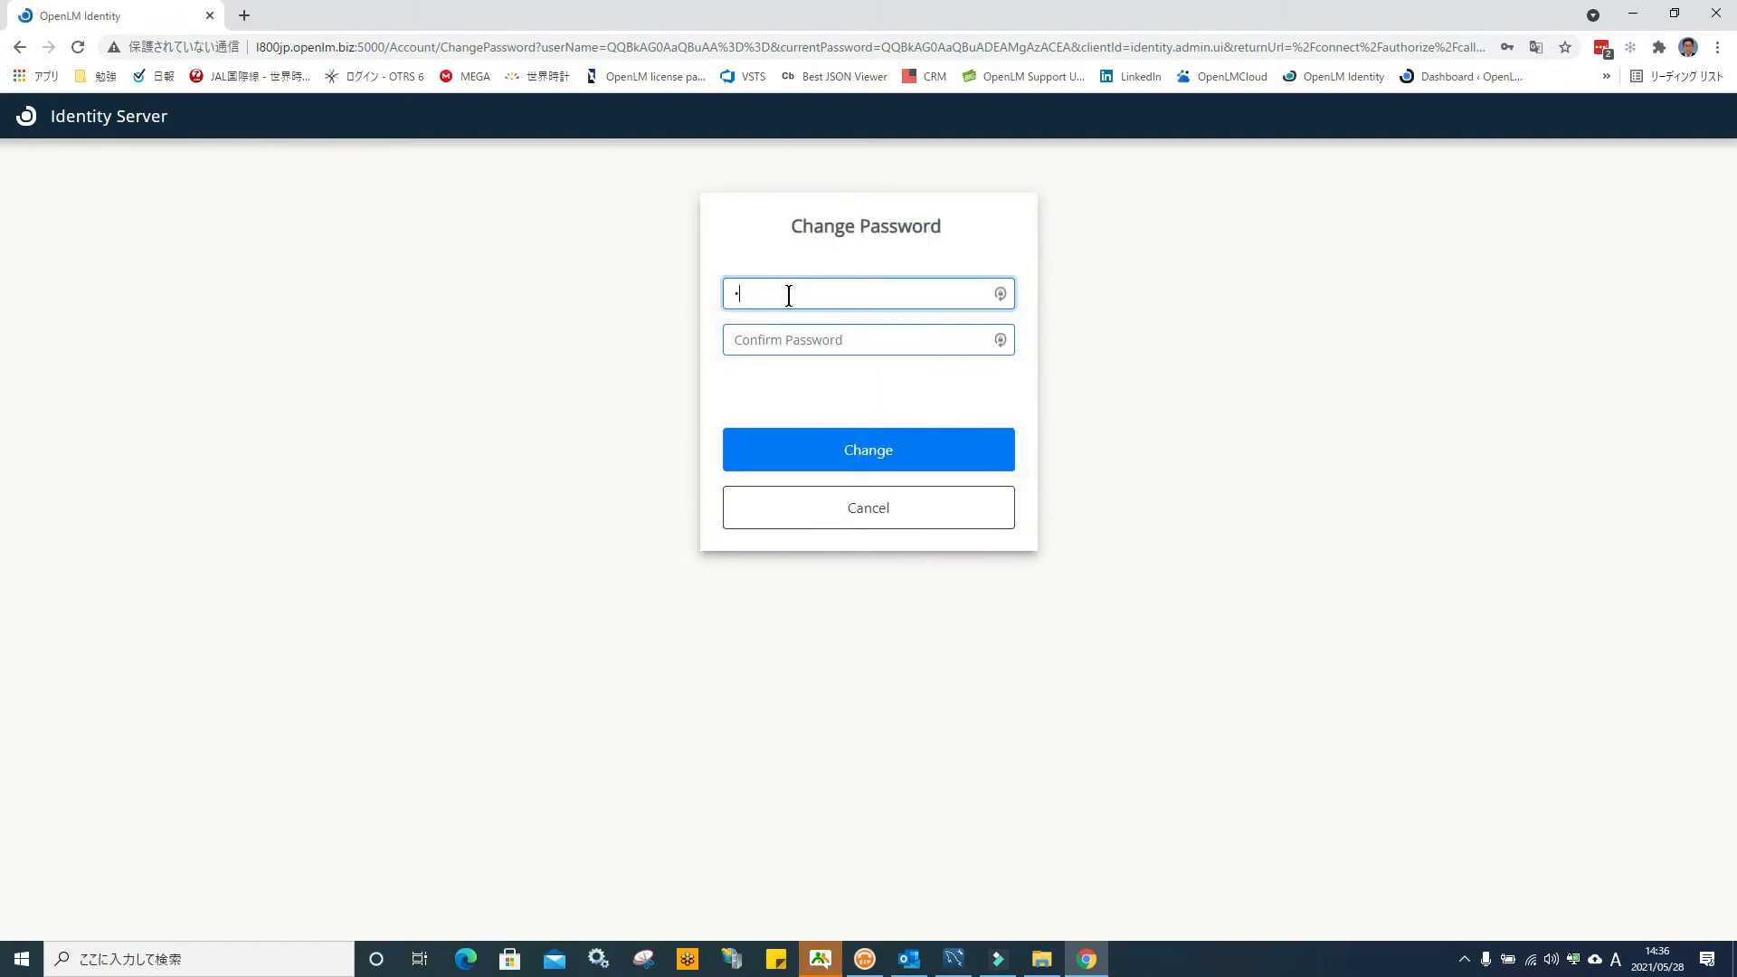
text(••••••••••)
key(Tab)
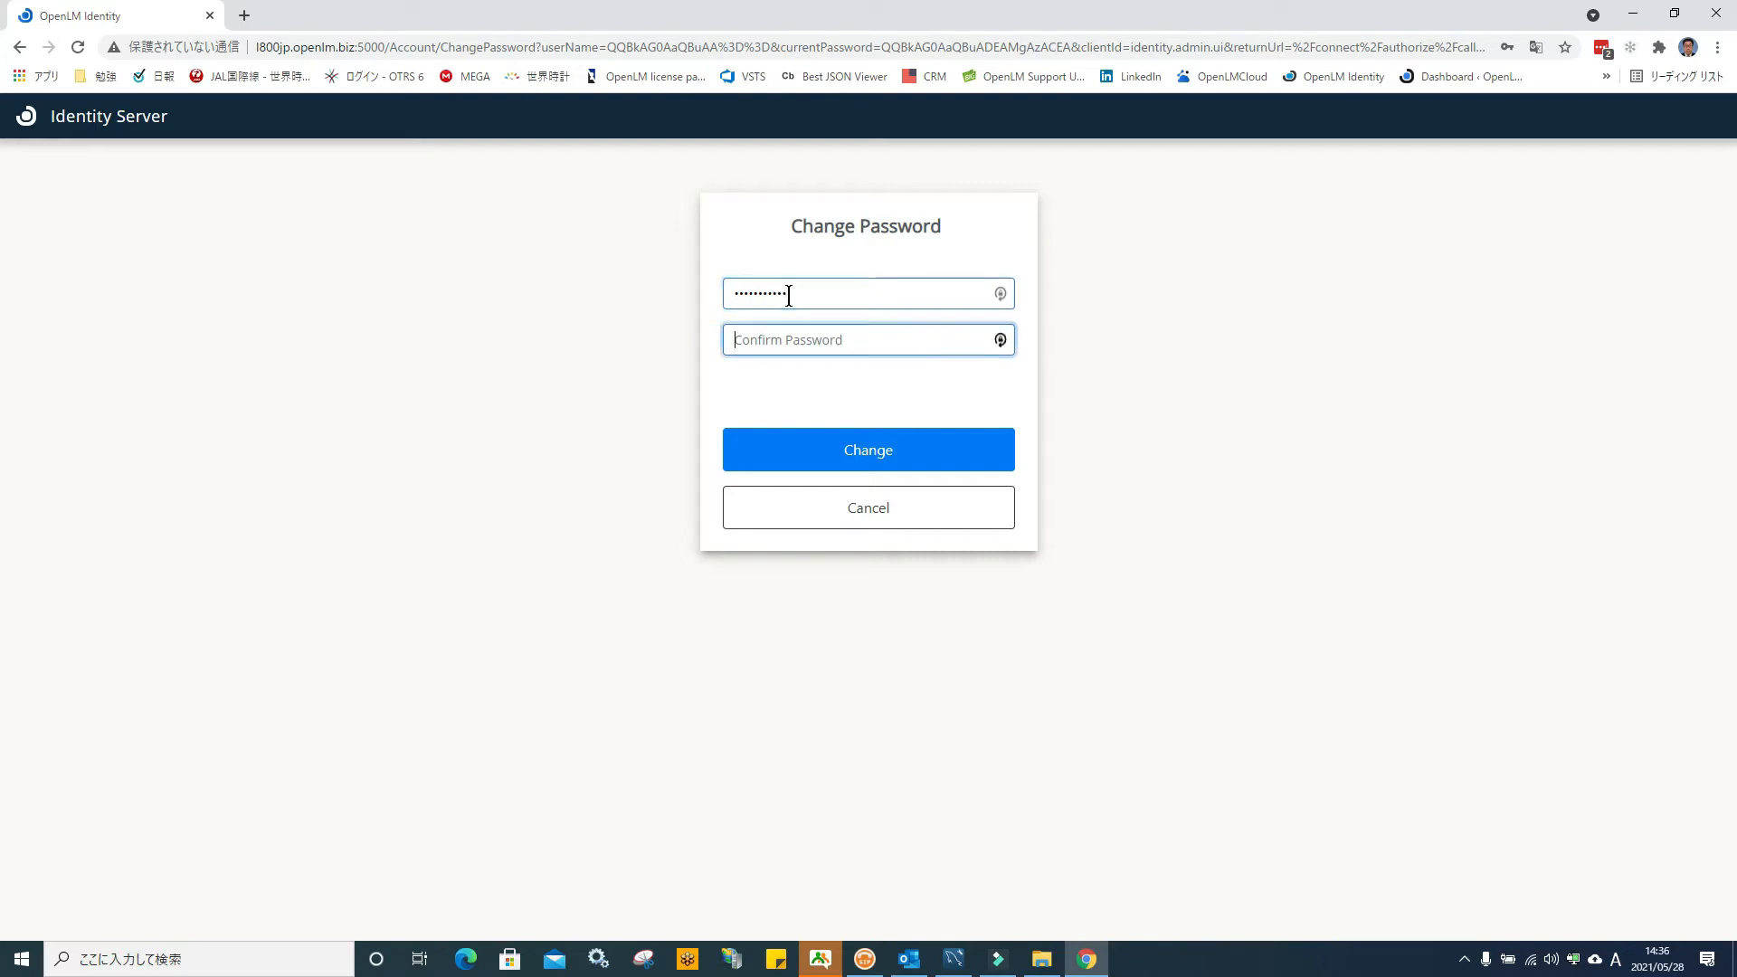
text(•••••••••••)
click(872, 450)
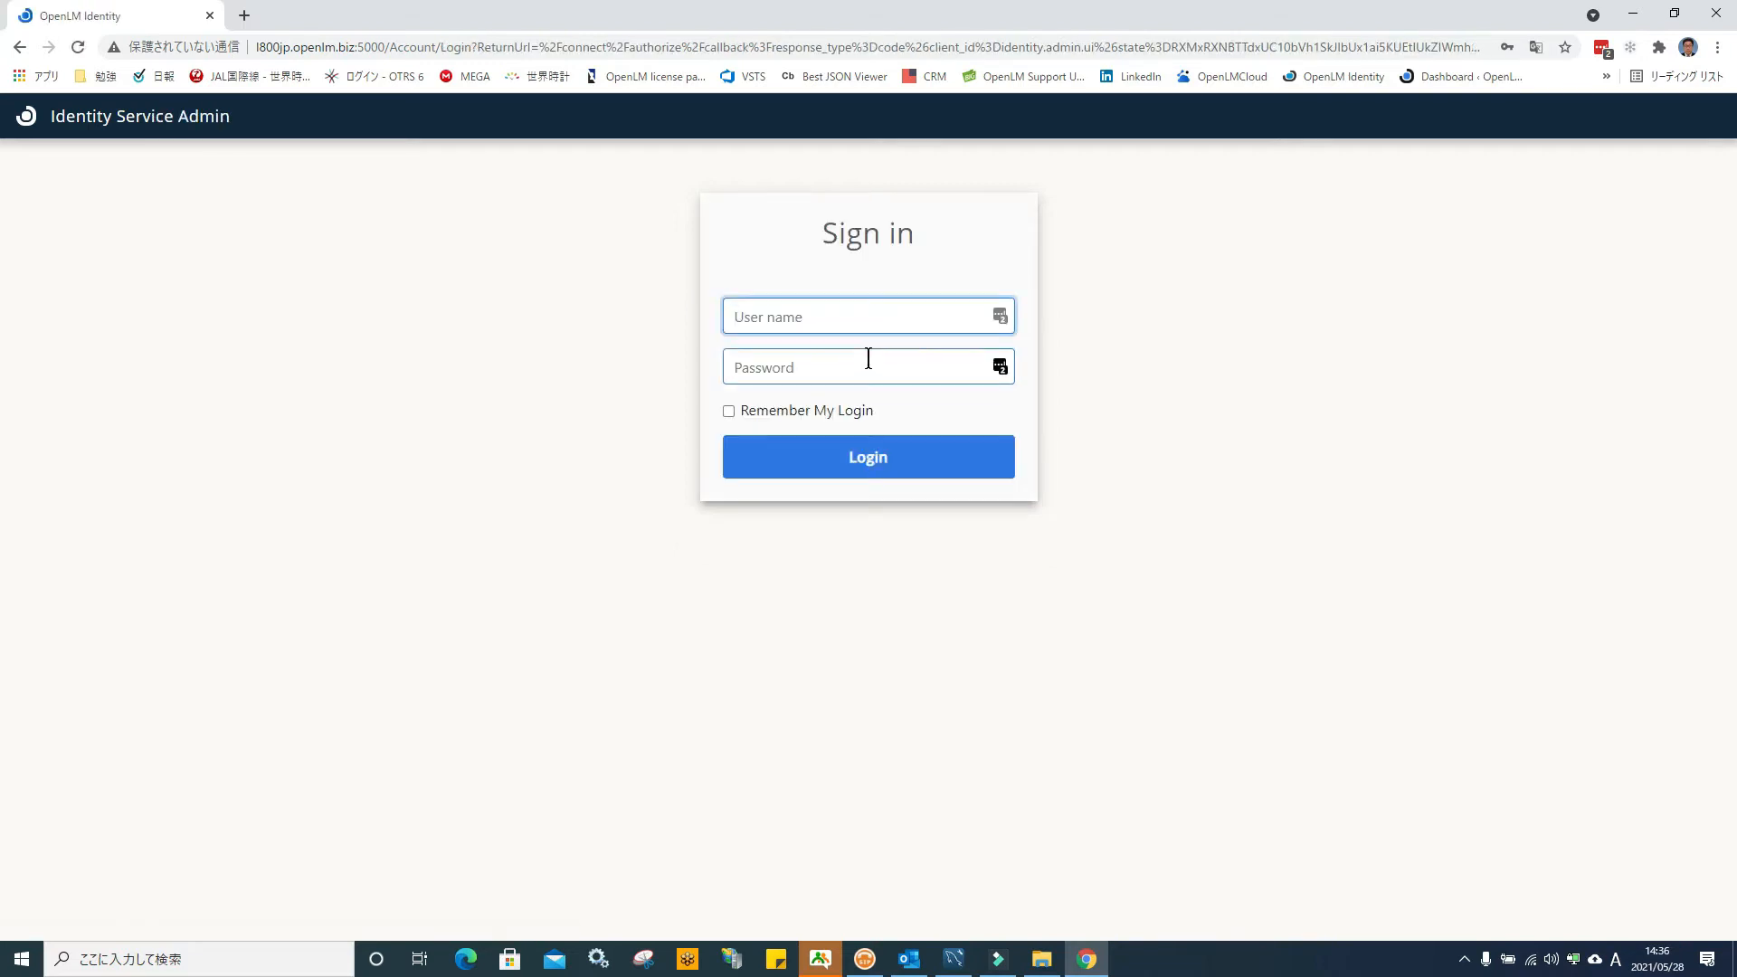
Sign in again as Admin with the new password and dismiss the LastPass offer
text(Admin)
key(Tab)
text(•••••••••)
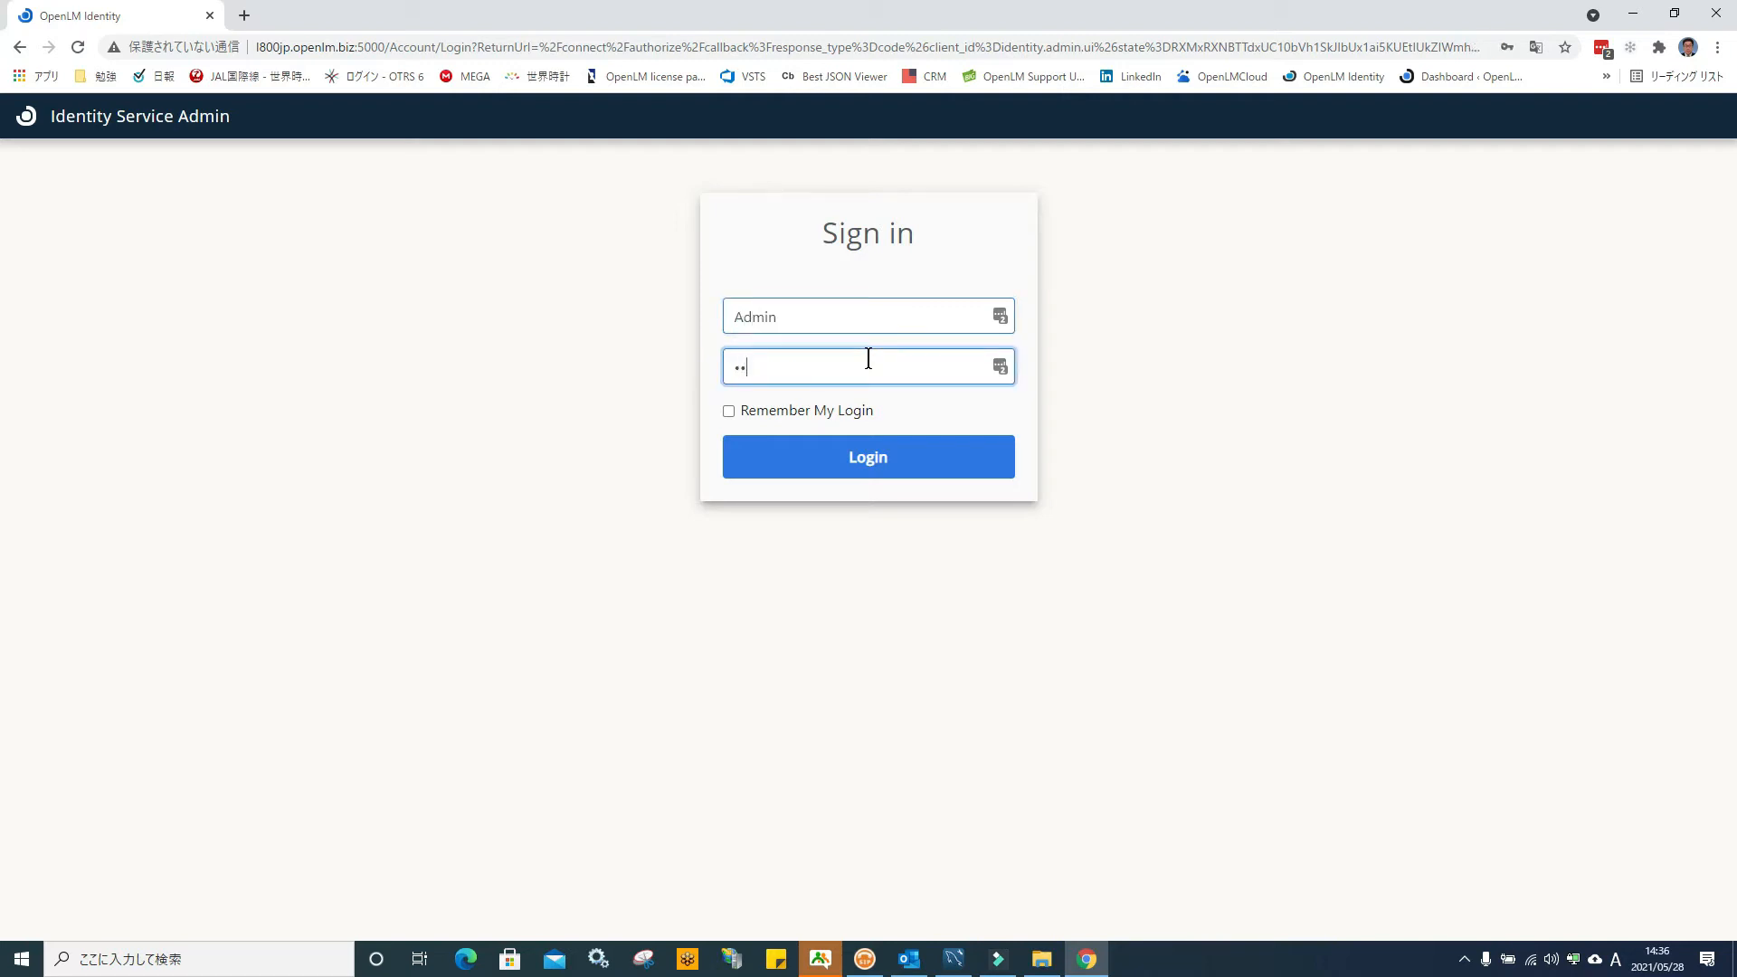
text(••)
key(Return)
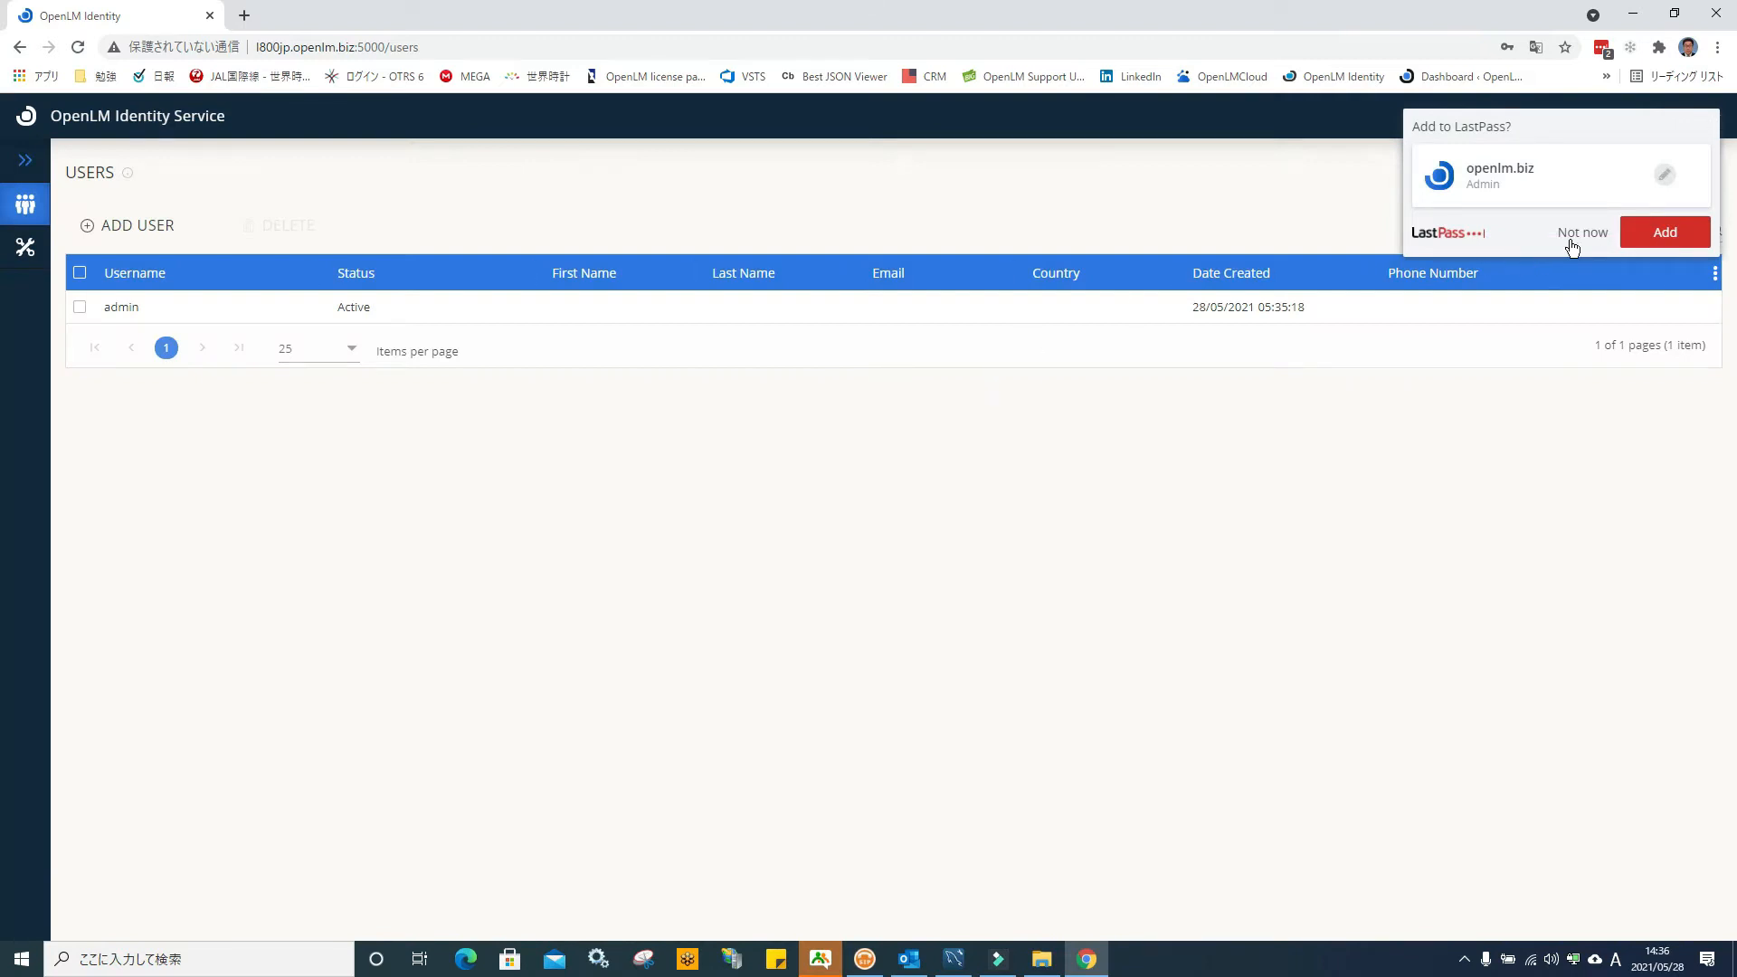
click(1599, 231)
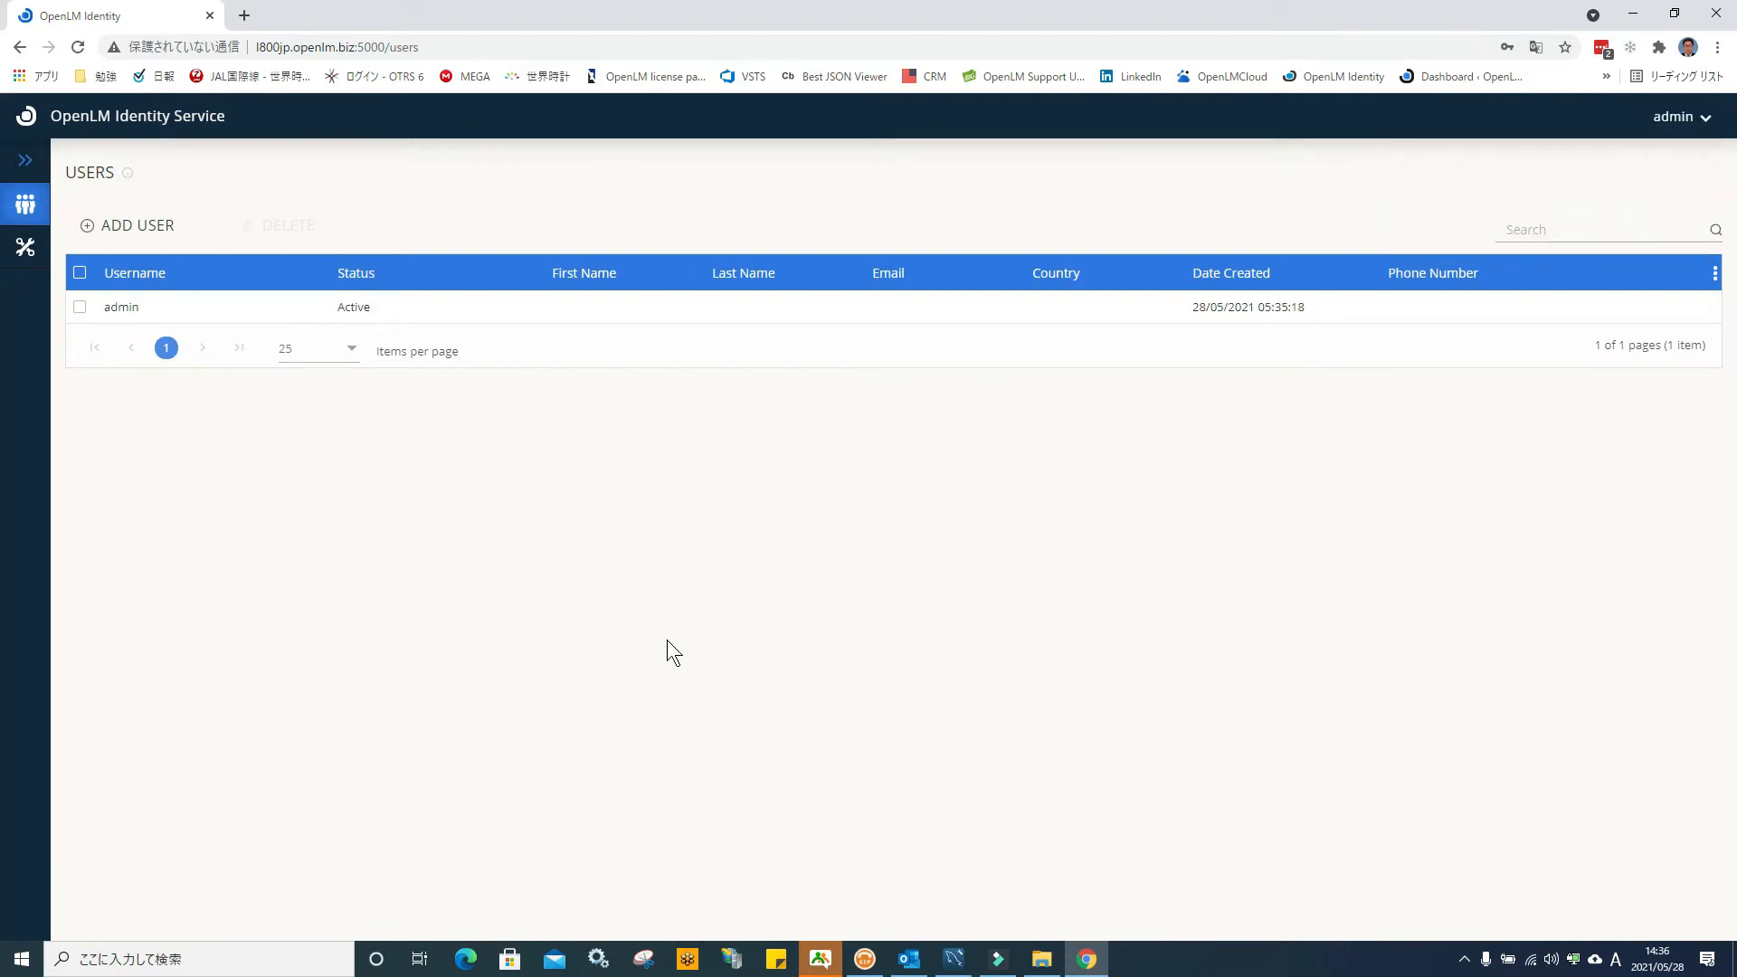
In MySQL Workbench, expand identity > Tables to see the created tables
click(953, 959)
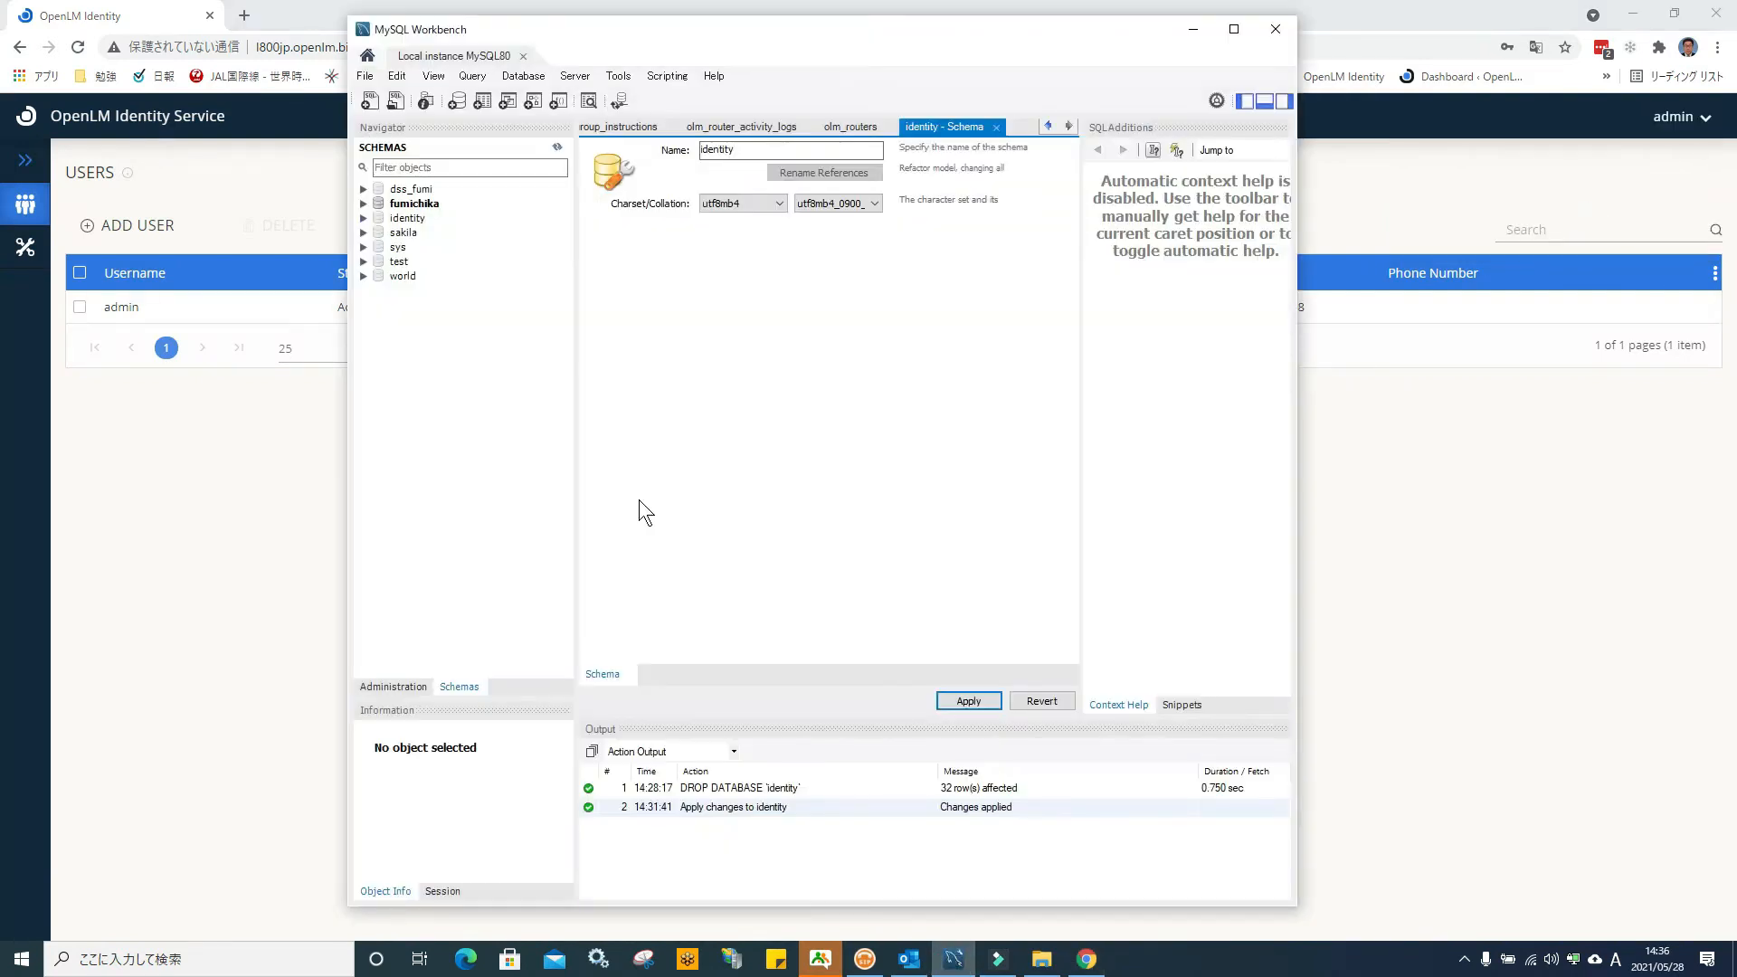
click(365, 218)
click(380, 231)
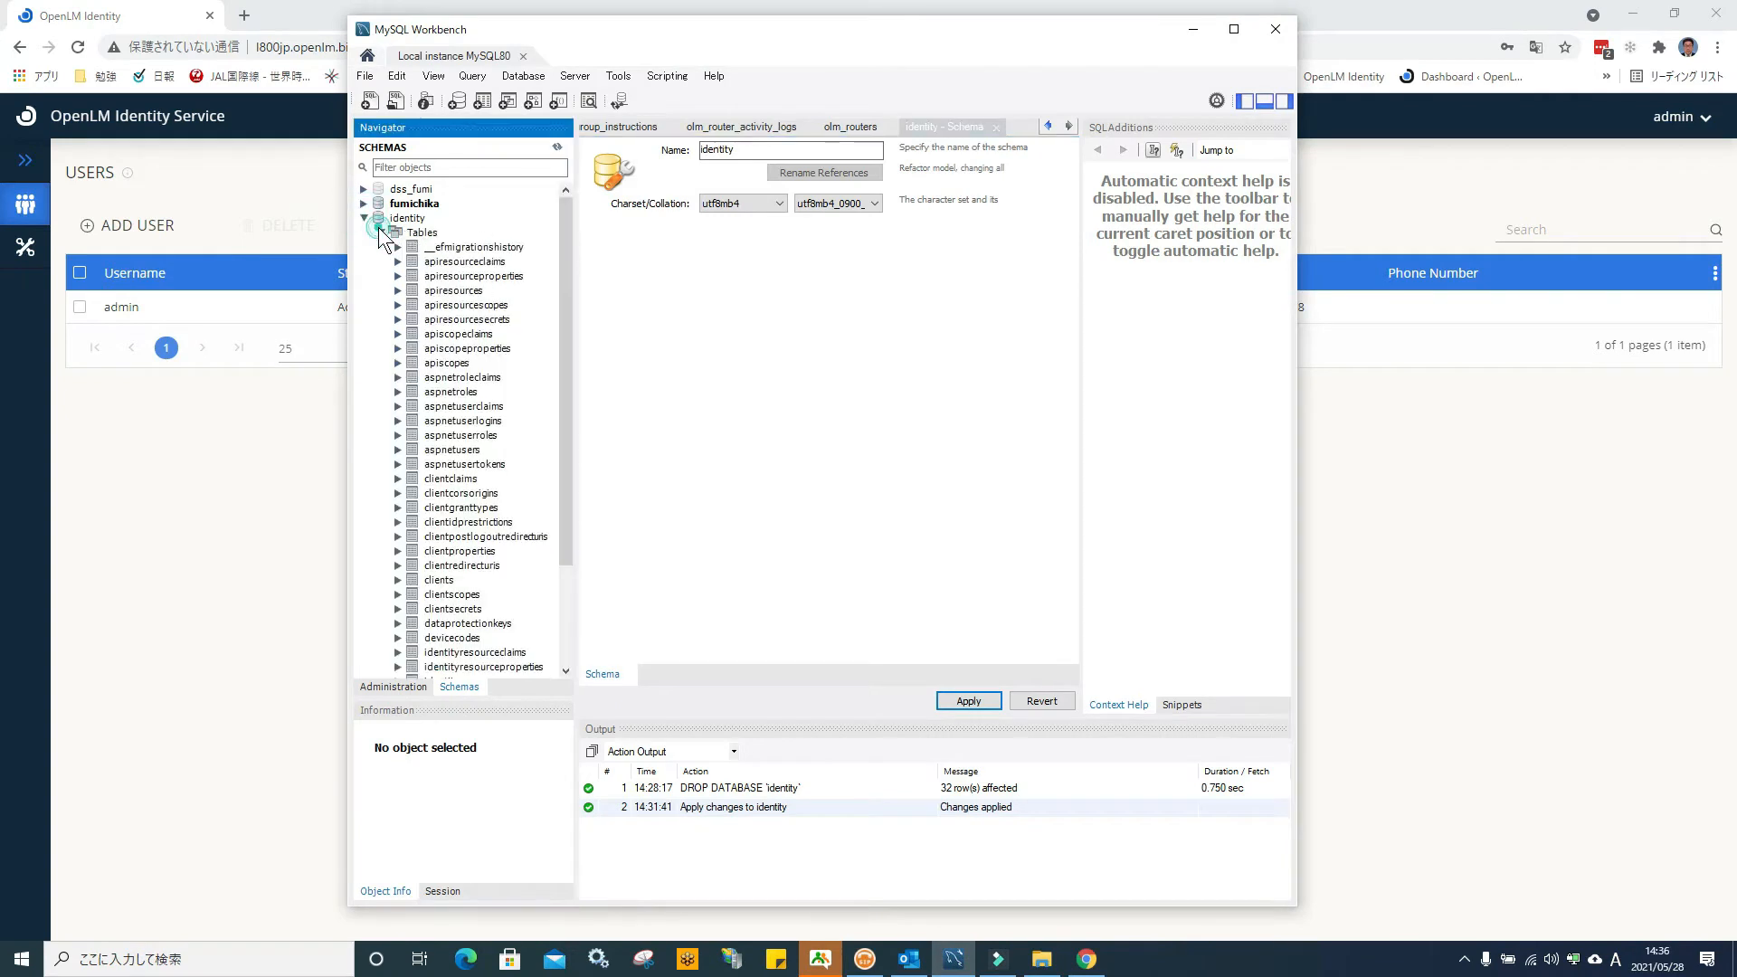
scroll(547, 561, down, 5)
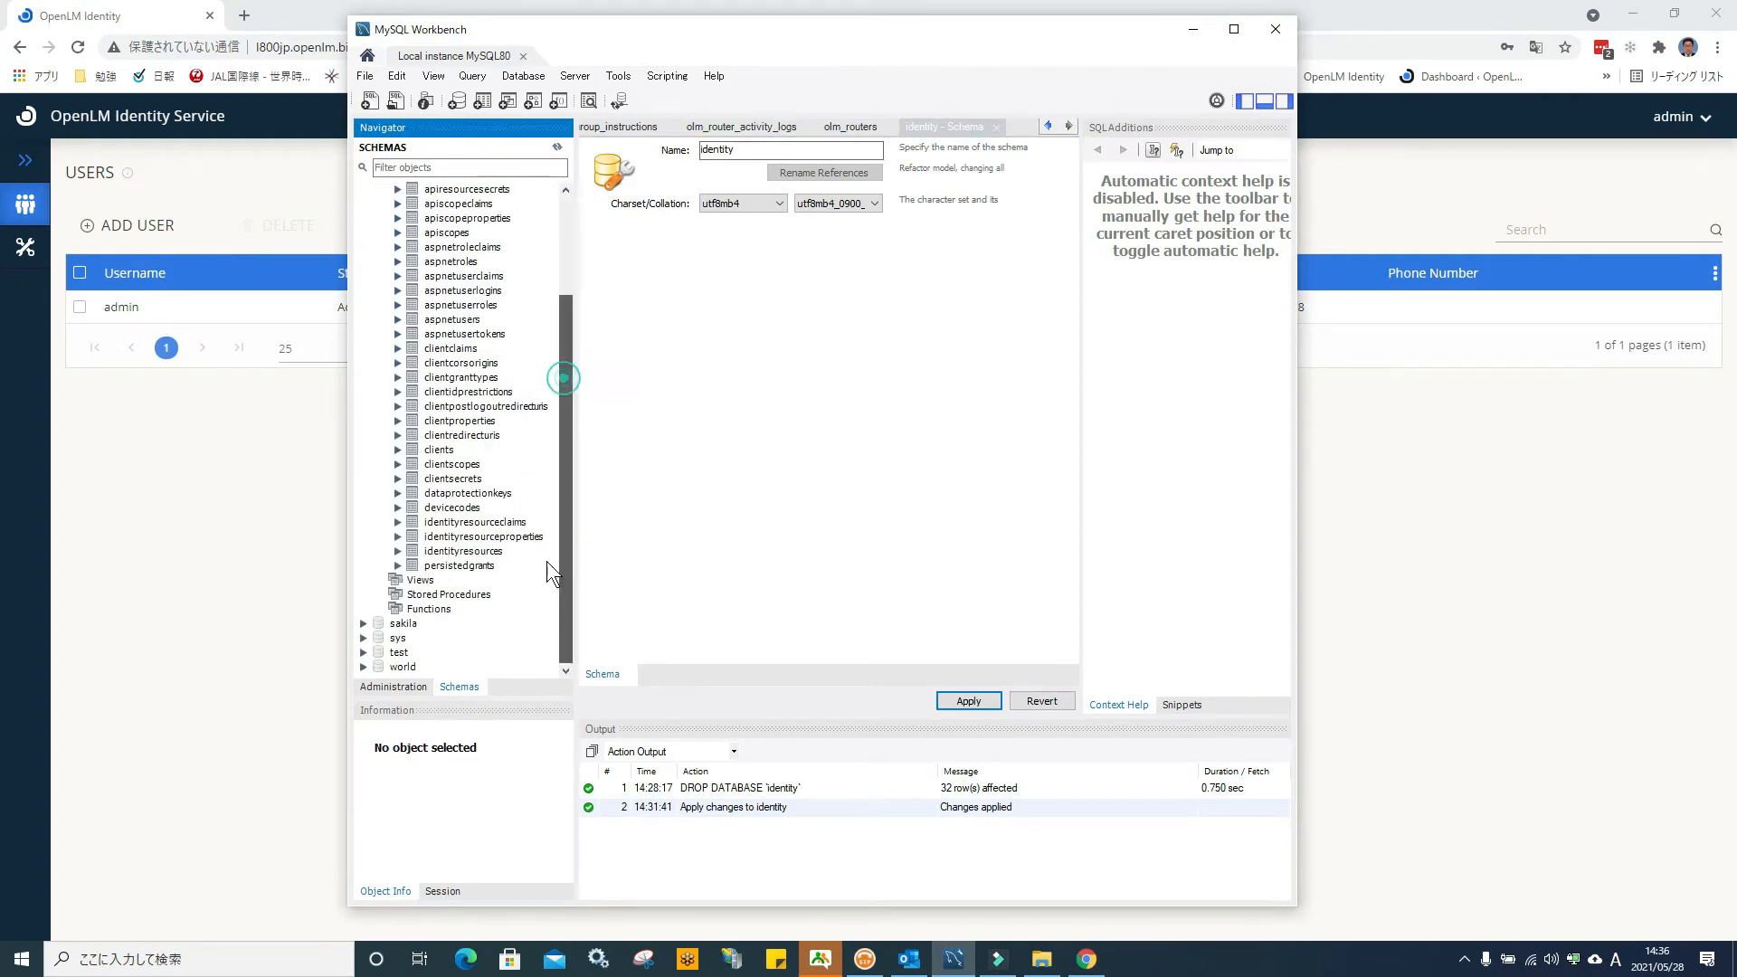
scroll(559, 398, up, 5)
Open the SECURITY CONFIGURATION tab in Identity Service settings, then hide the browser
click(1230, 28)
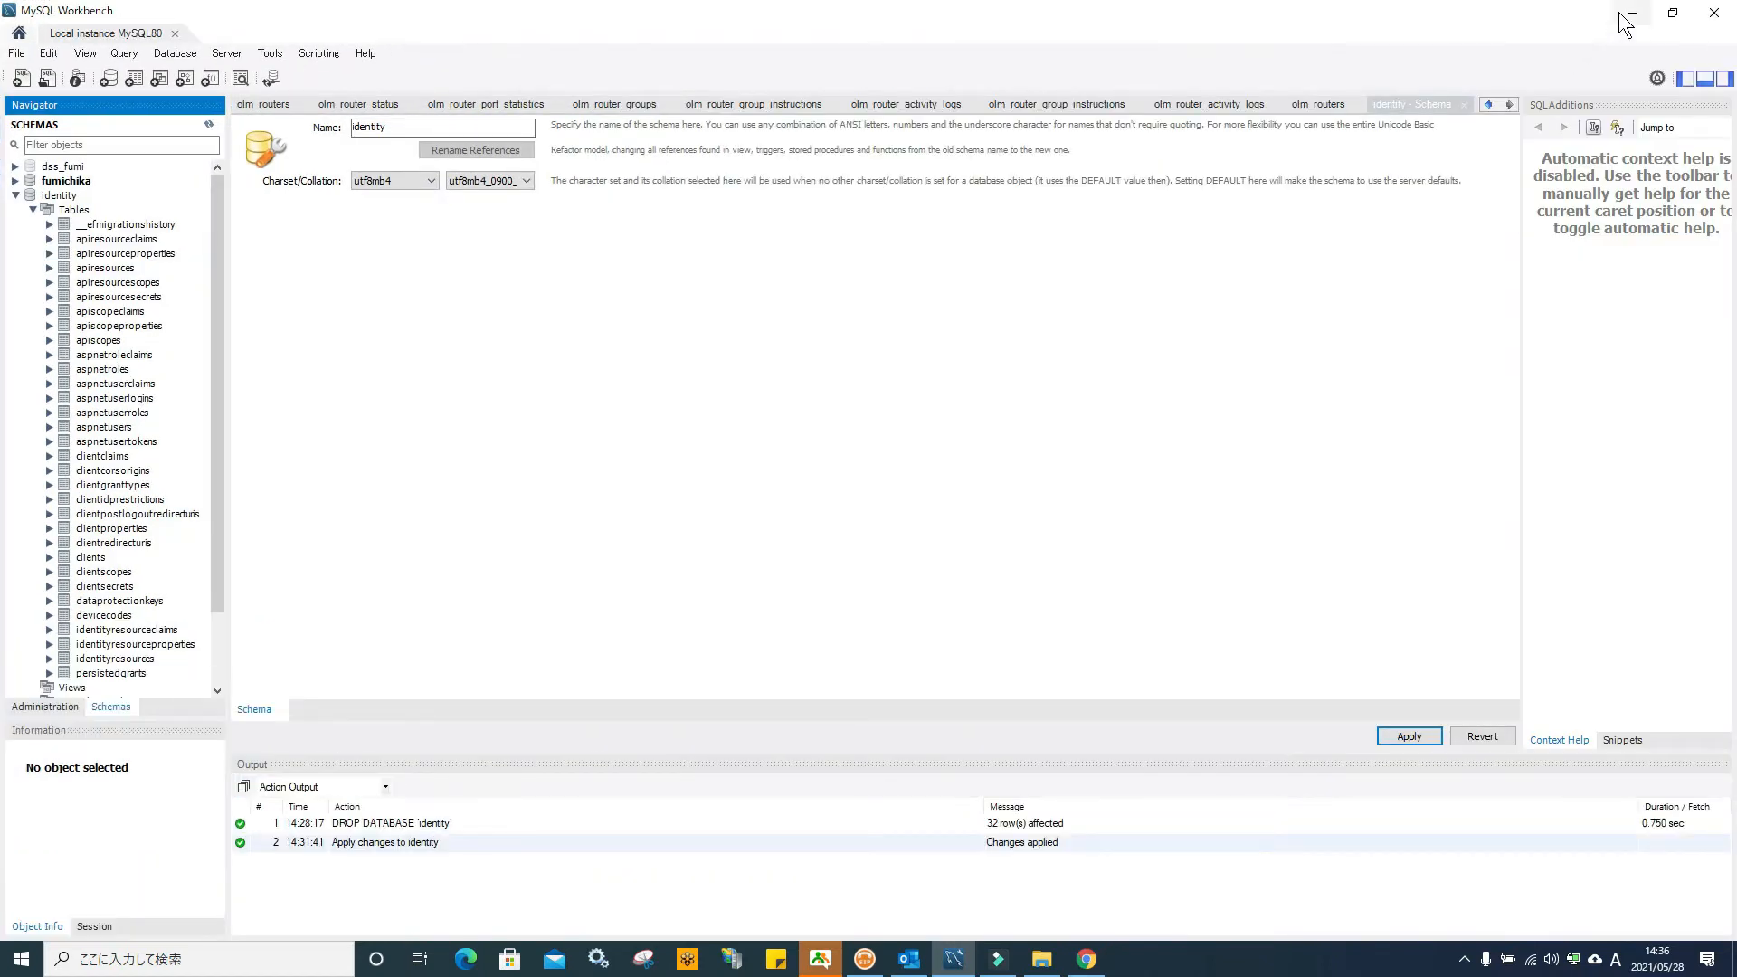
click(1626, 17)
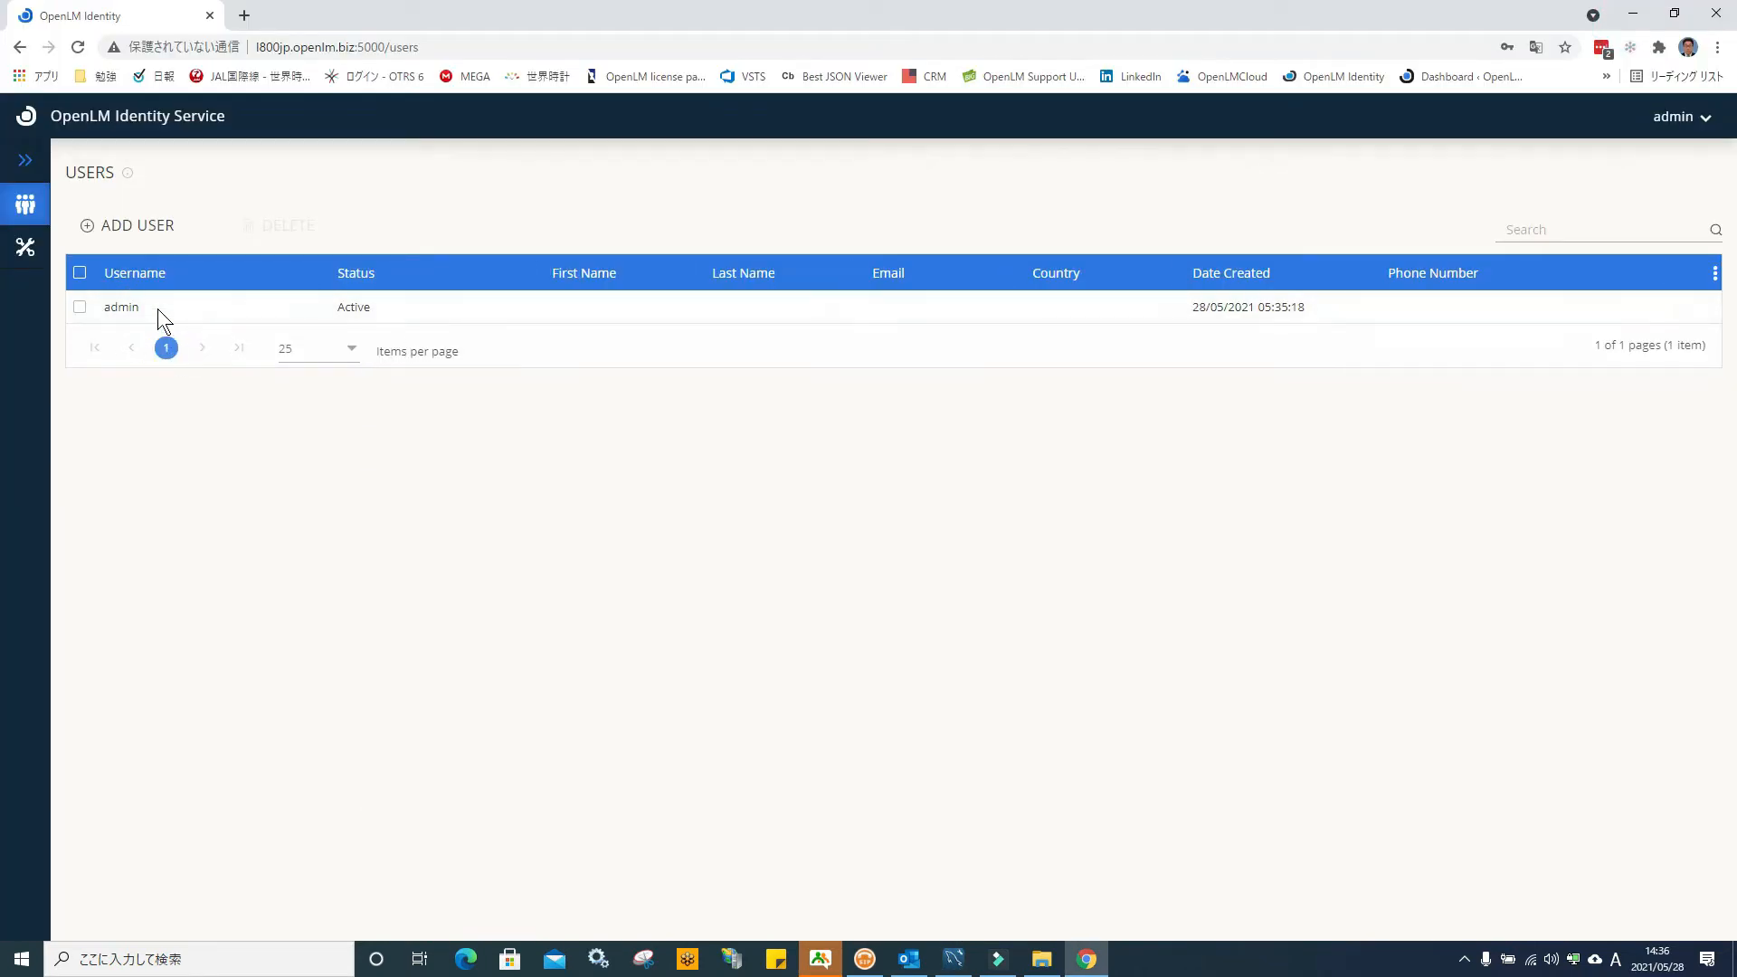
click(27, 245)
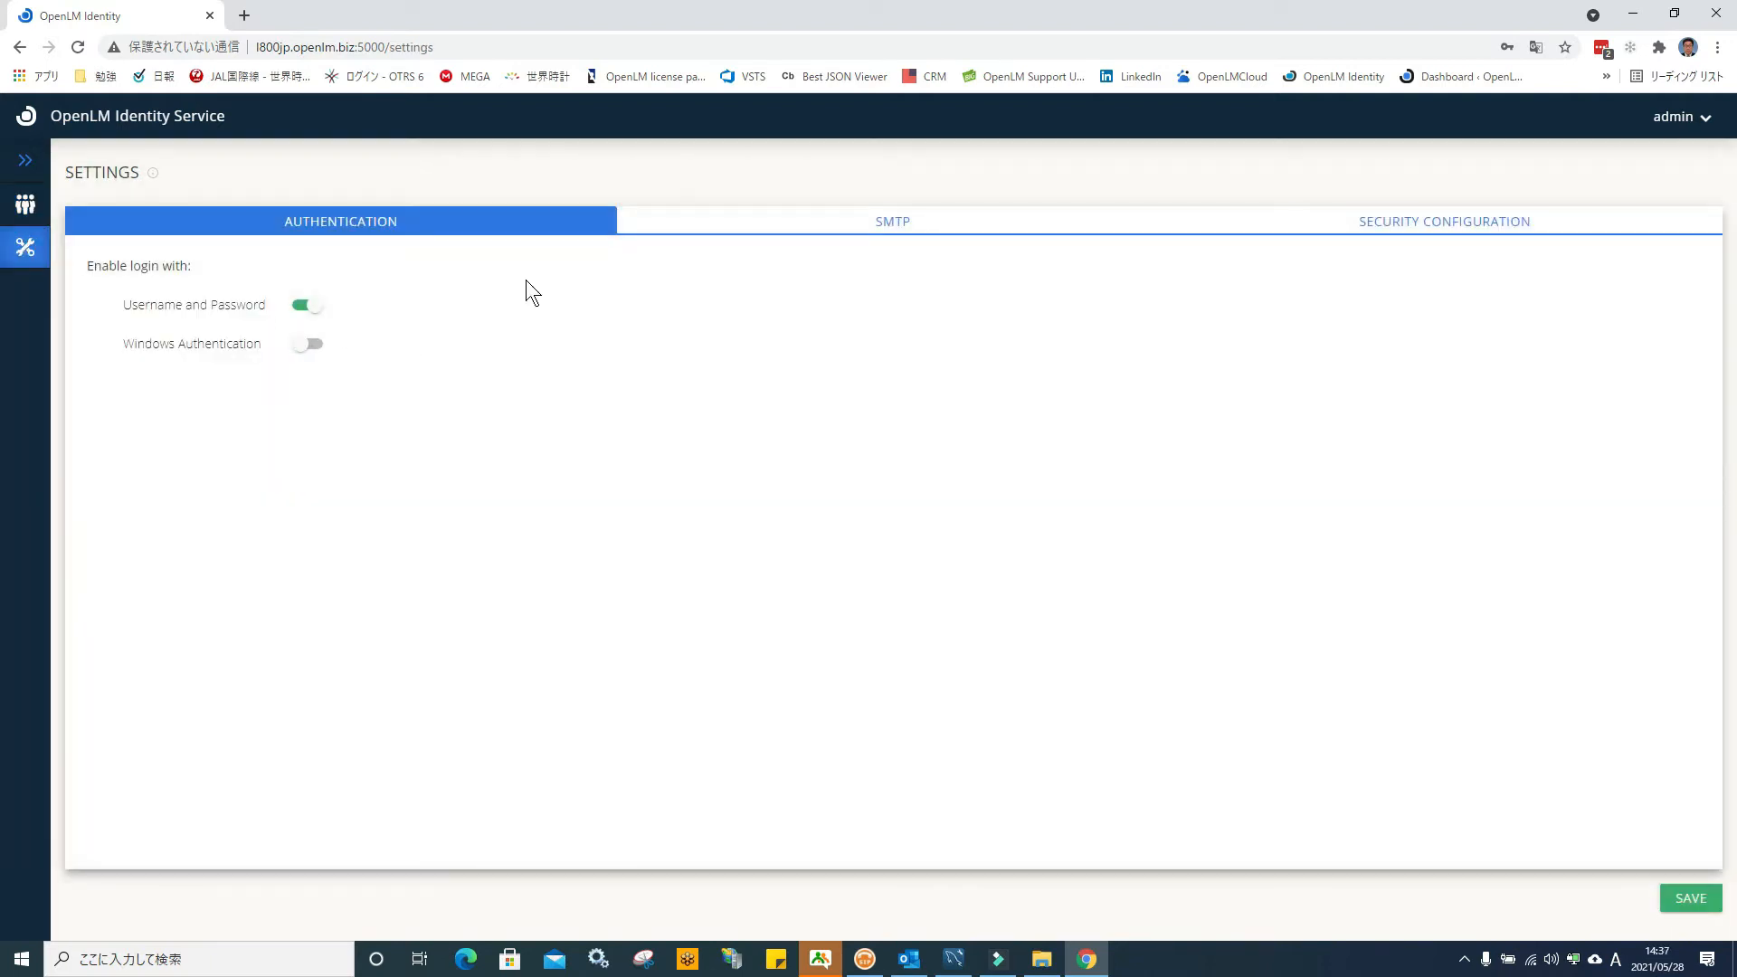
click(1376, 224)
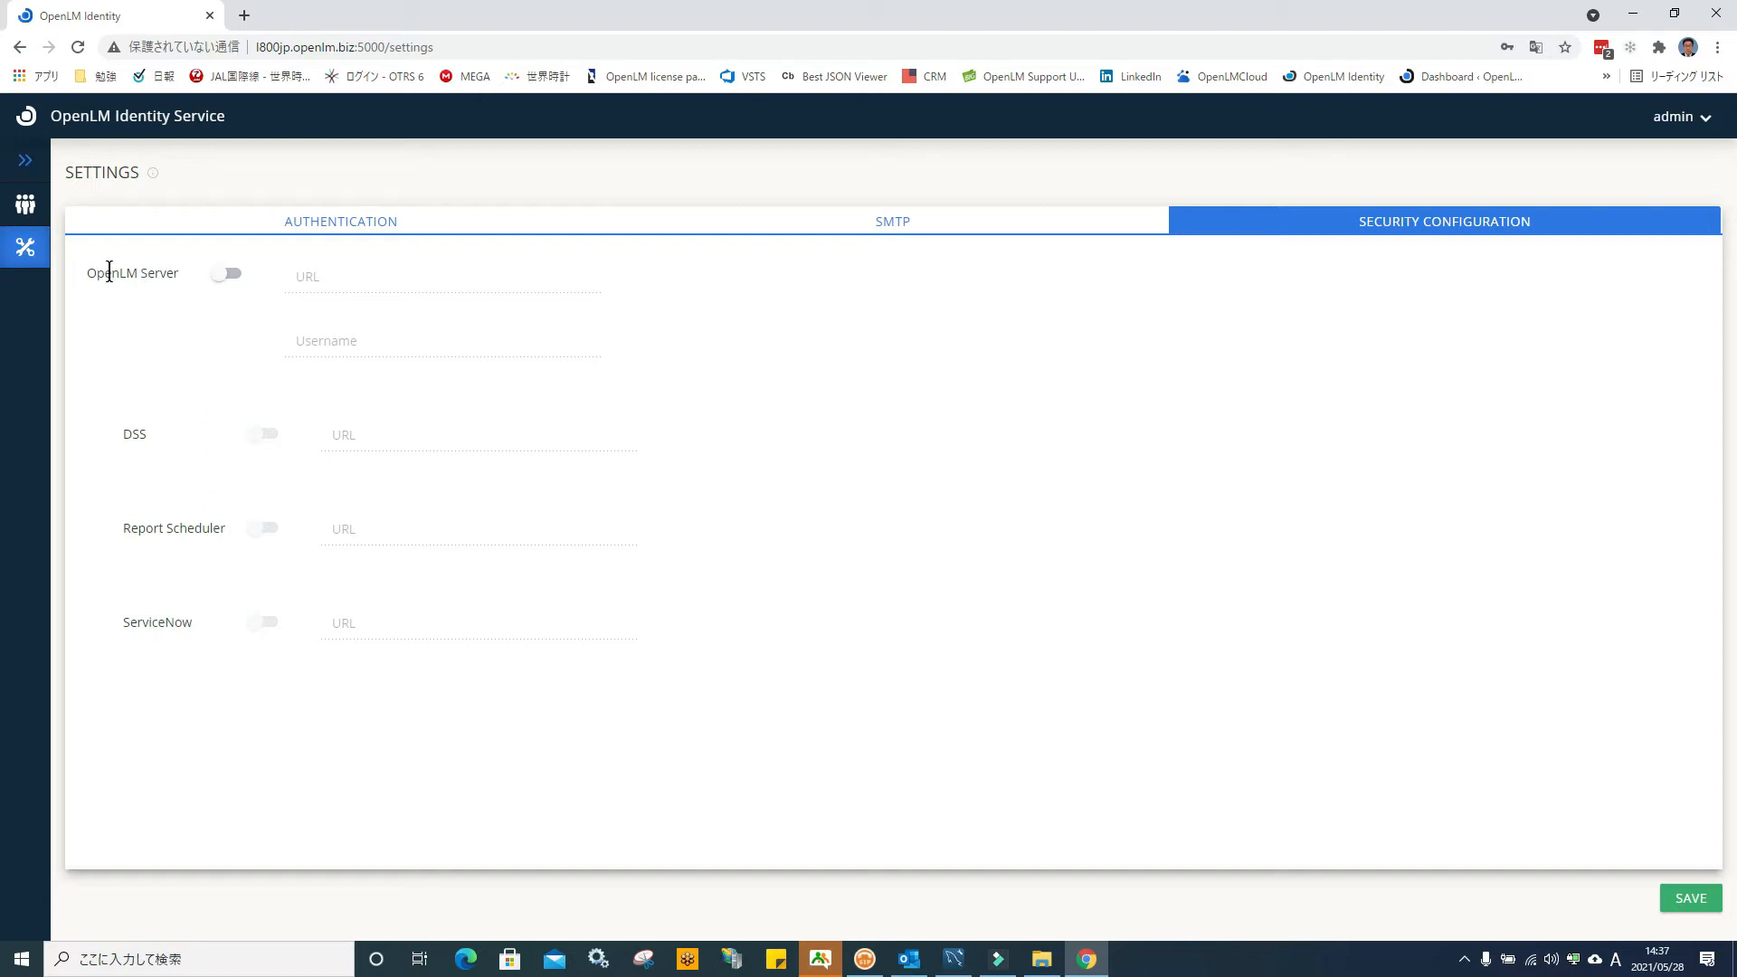
click(1633, 14)
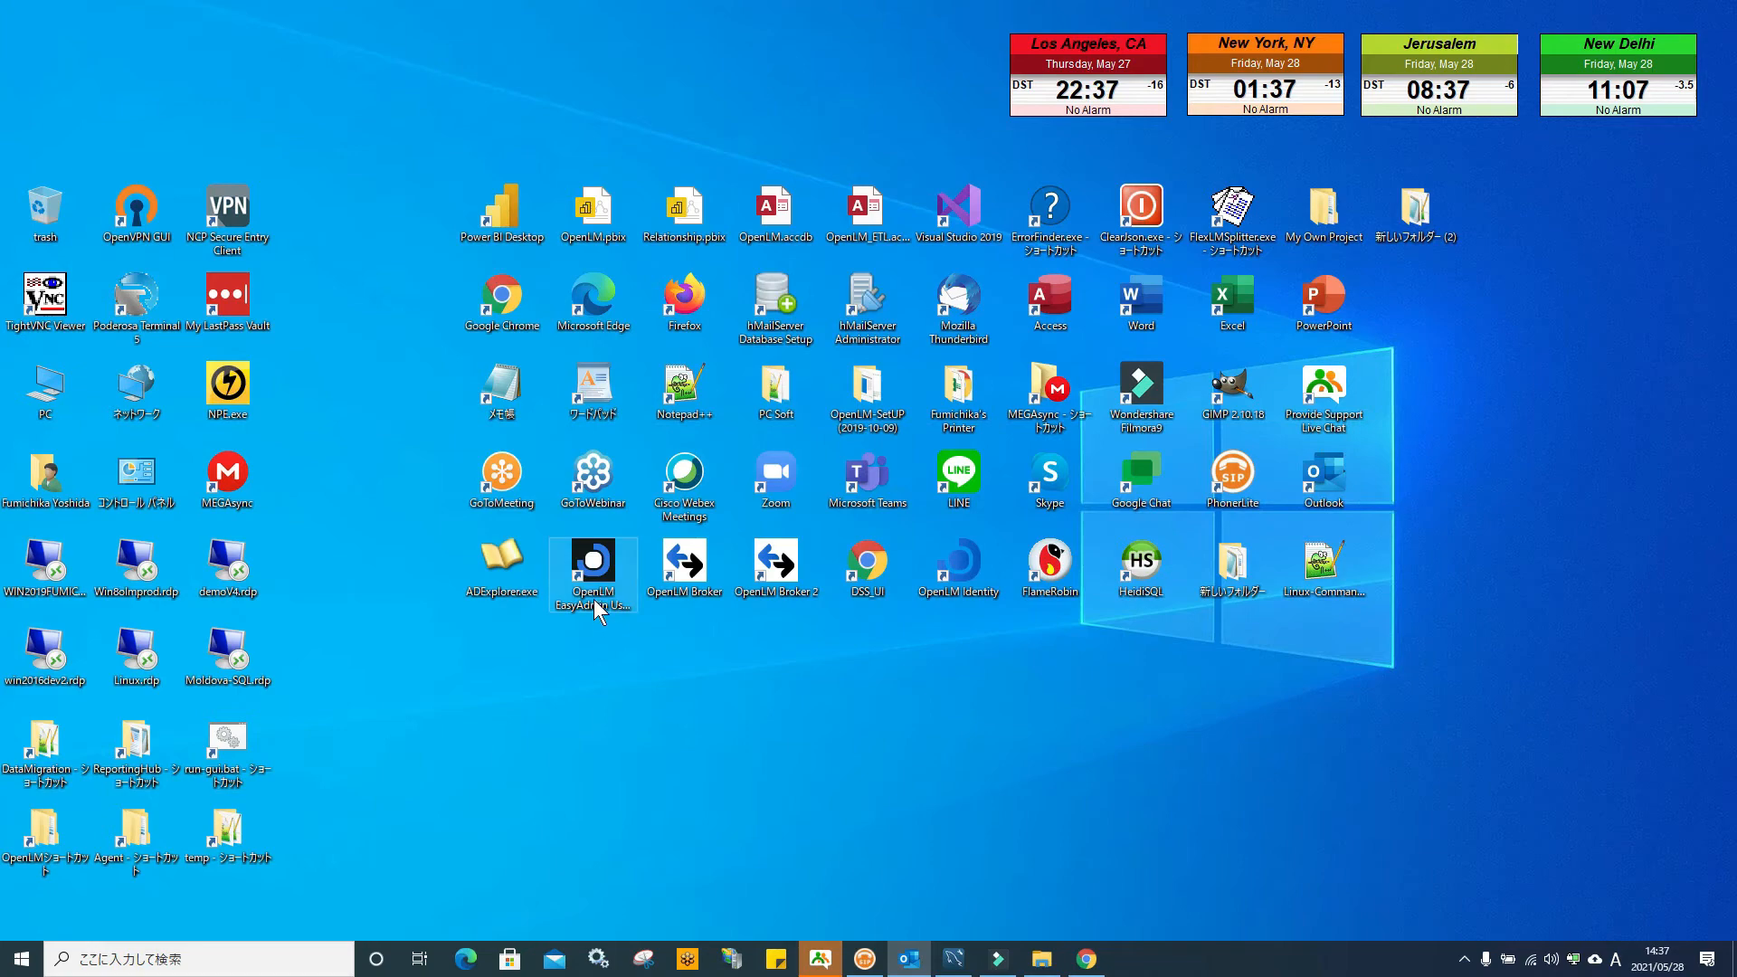
Launch OpenLM EasyAdmin, check the License Manager servers list loads, then hide Chrome
double_click(594, 570)
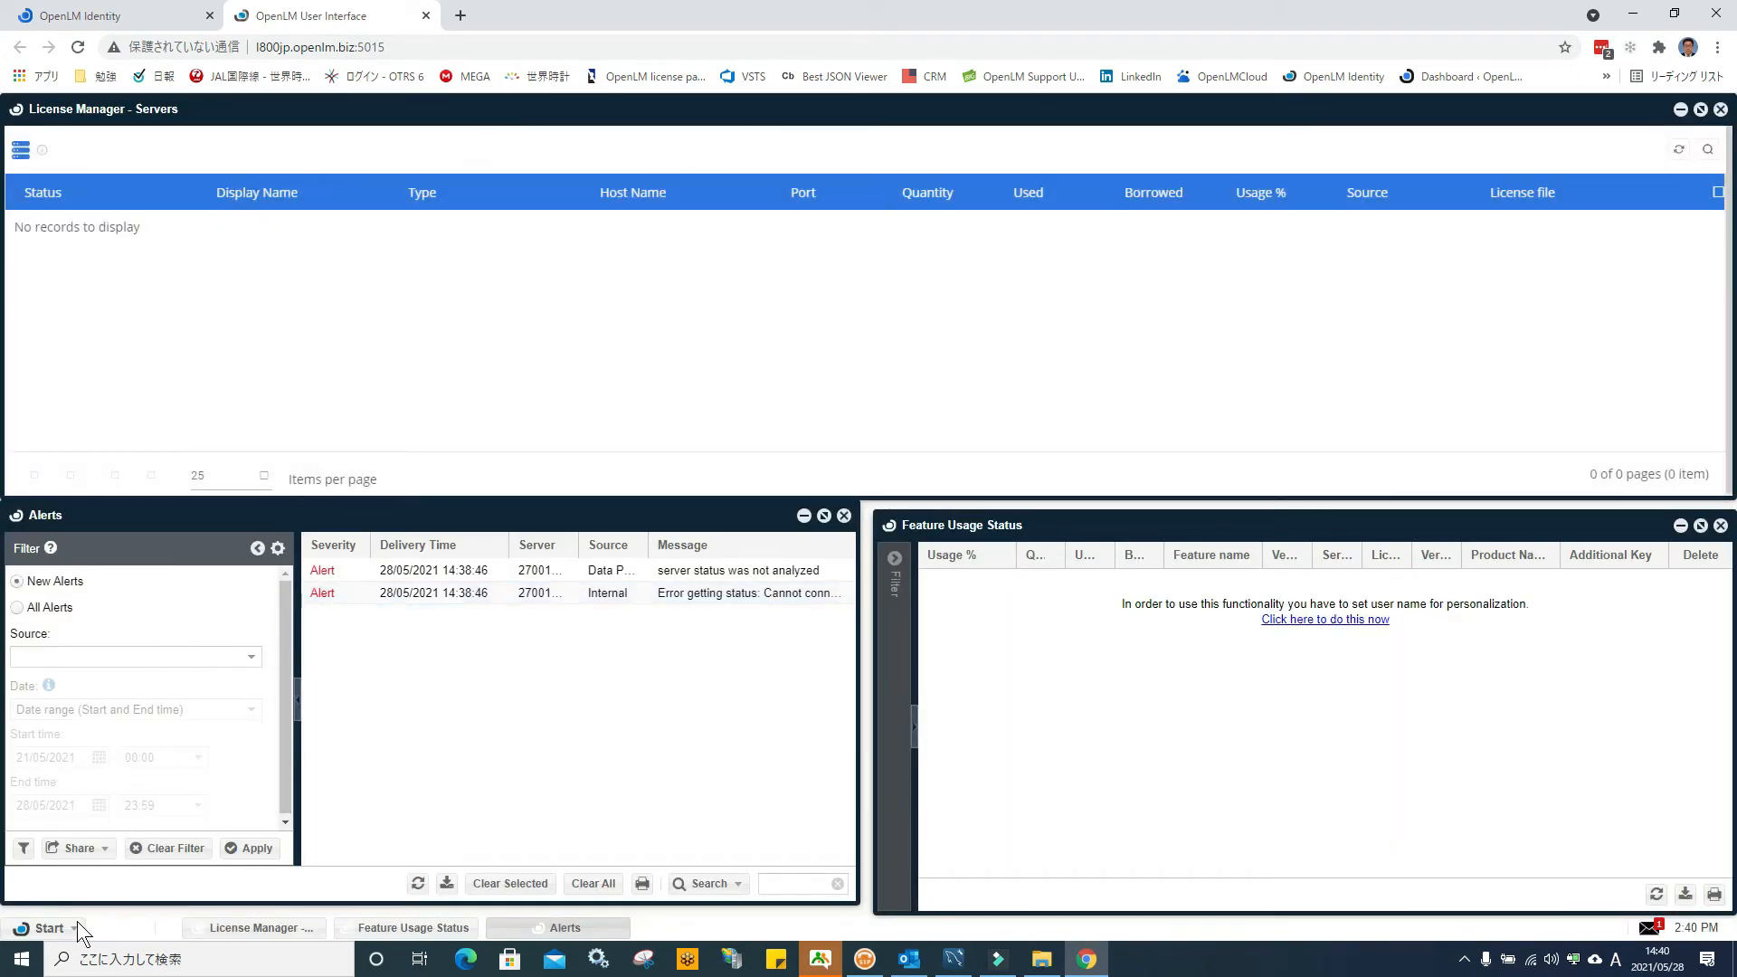
click(76, 926)
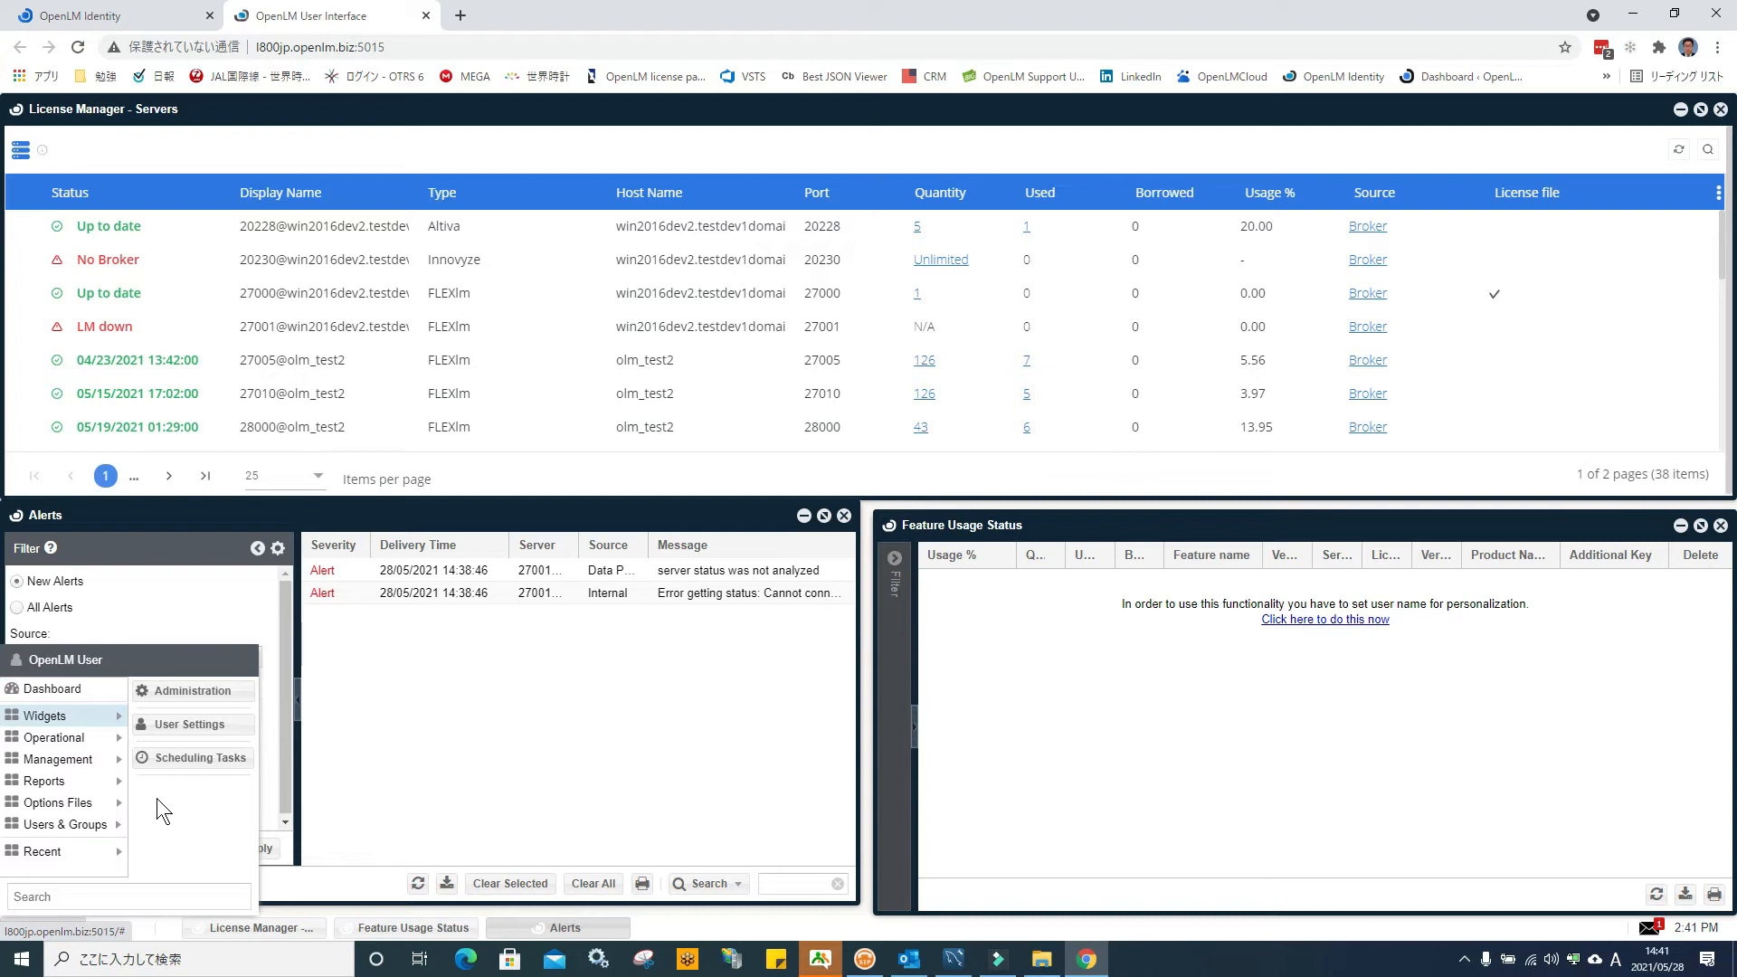
click(434, 753)
click(1636, 12)
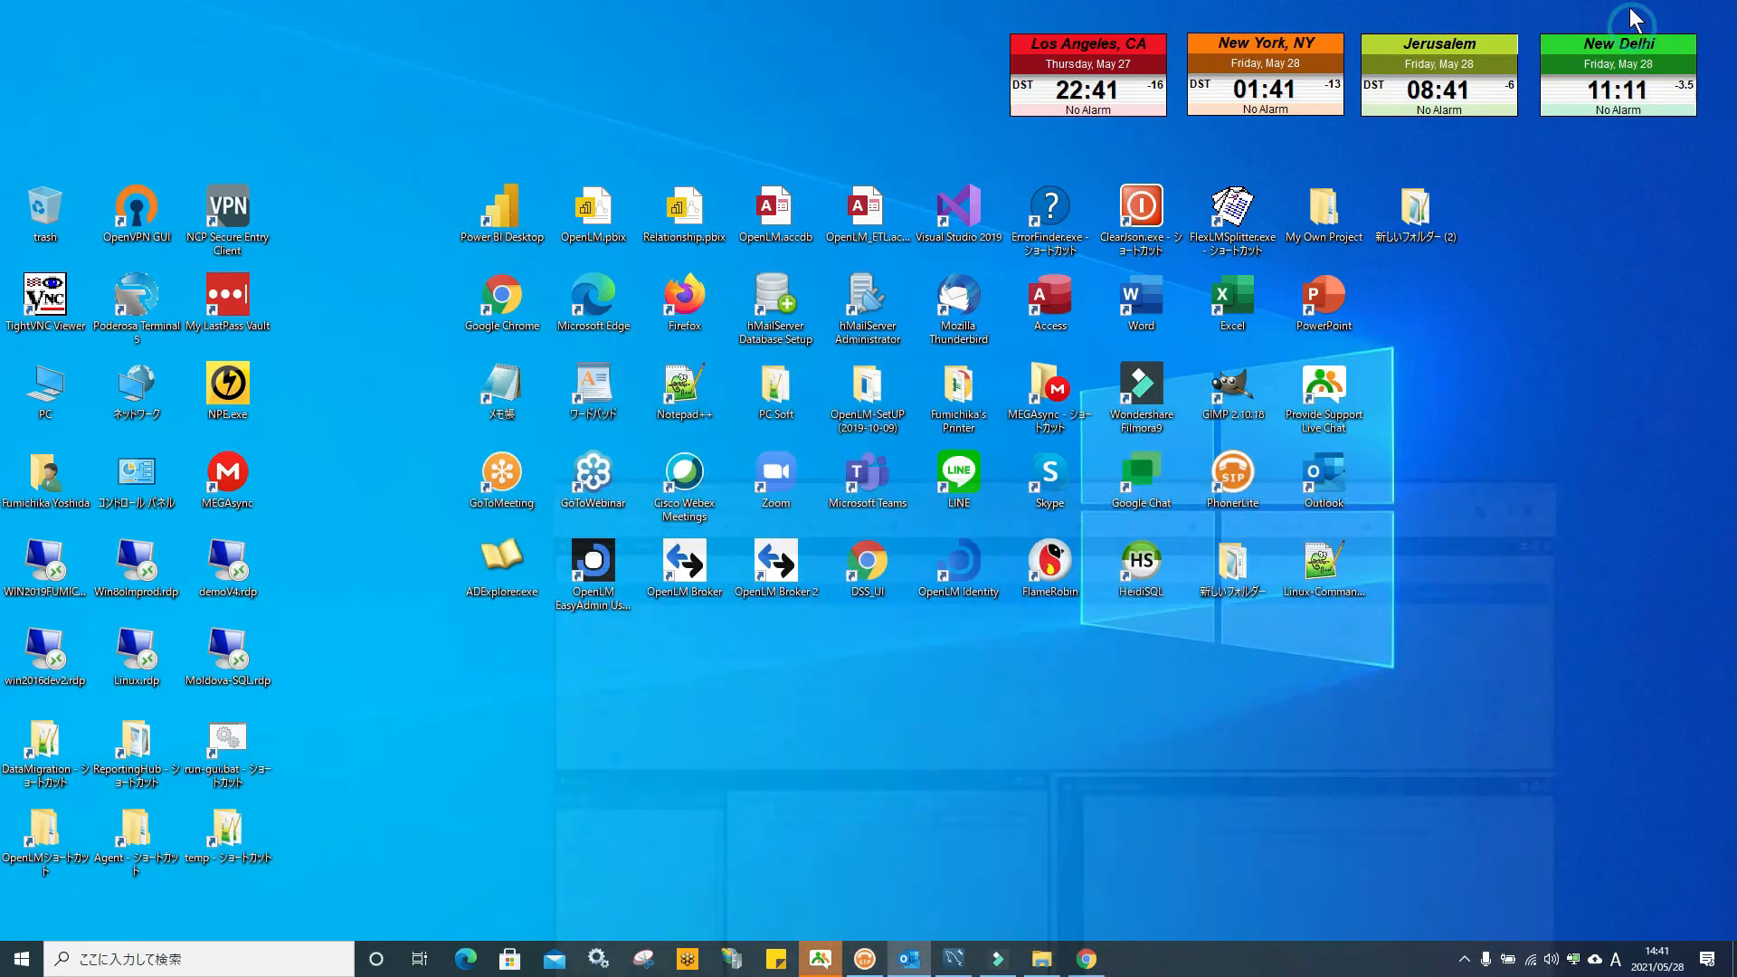
Open DSS_UI to check Agent Manager lists AGENT7, then close the DSS and OpenLM User Interface tabs
double_click(874, 555)
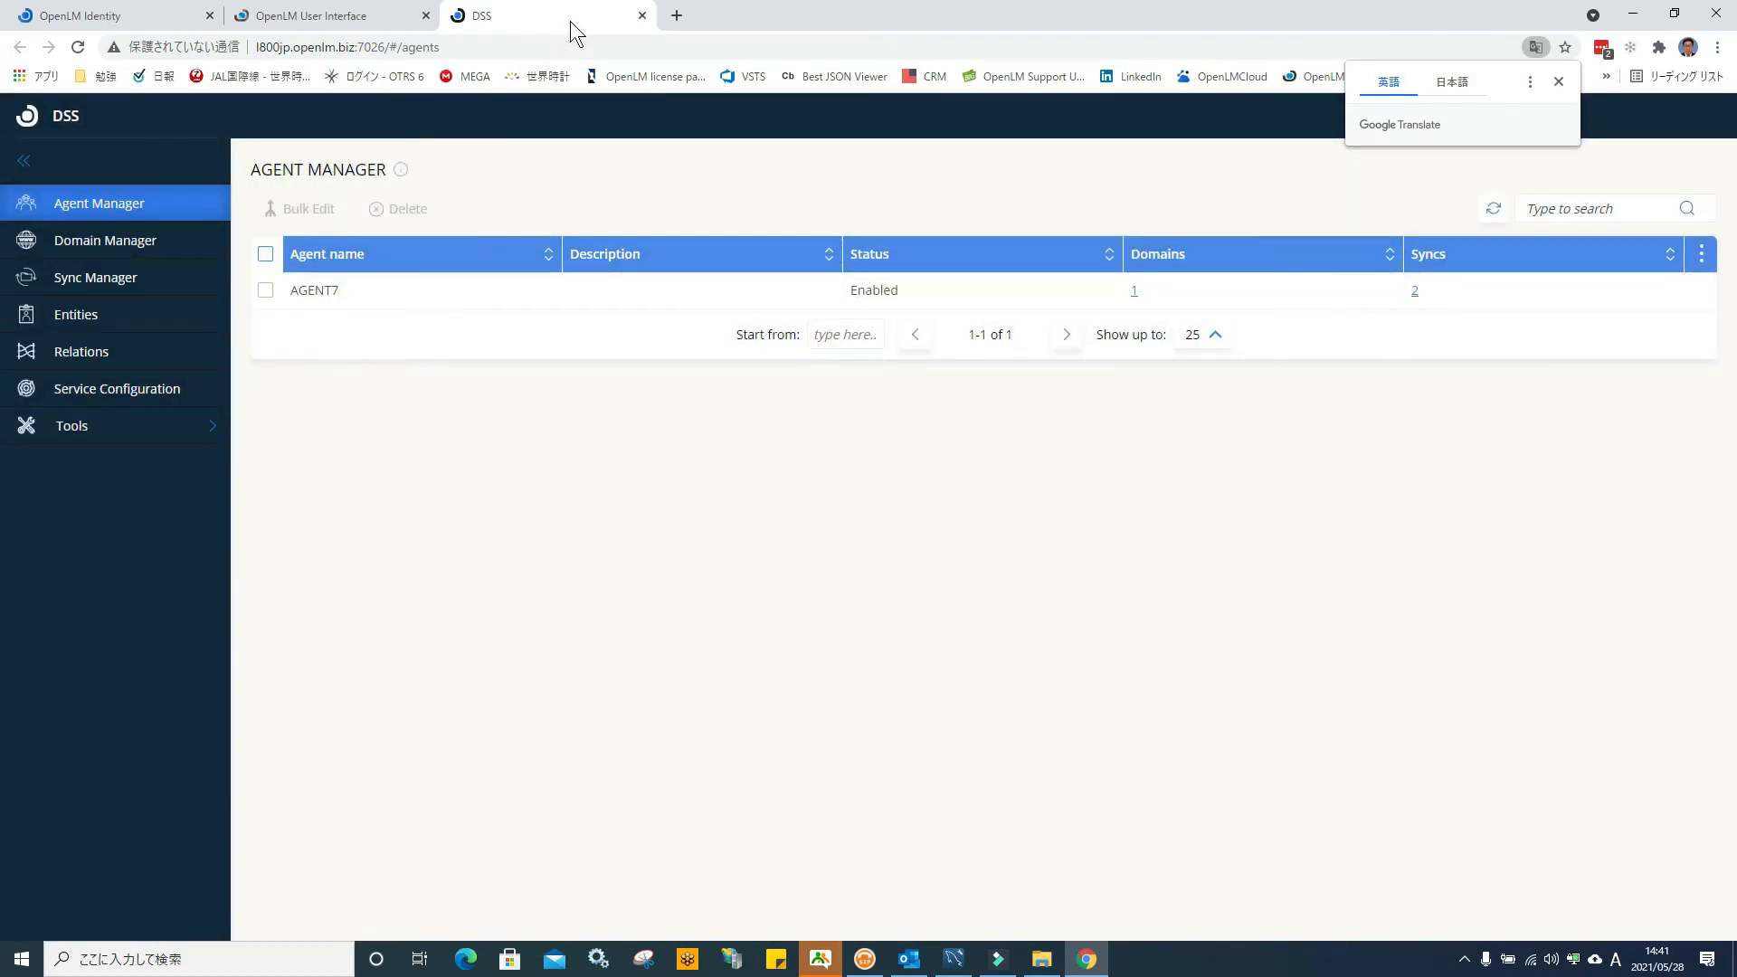
click(642, 15)
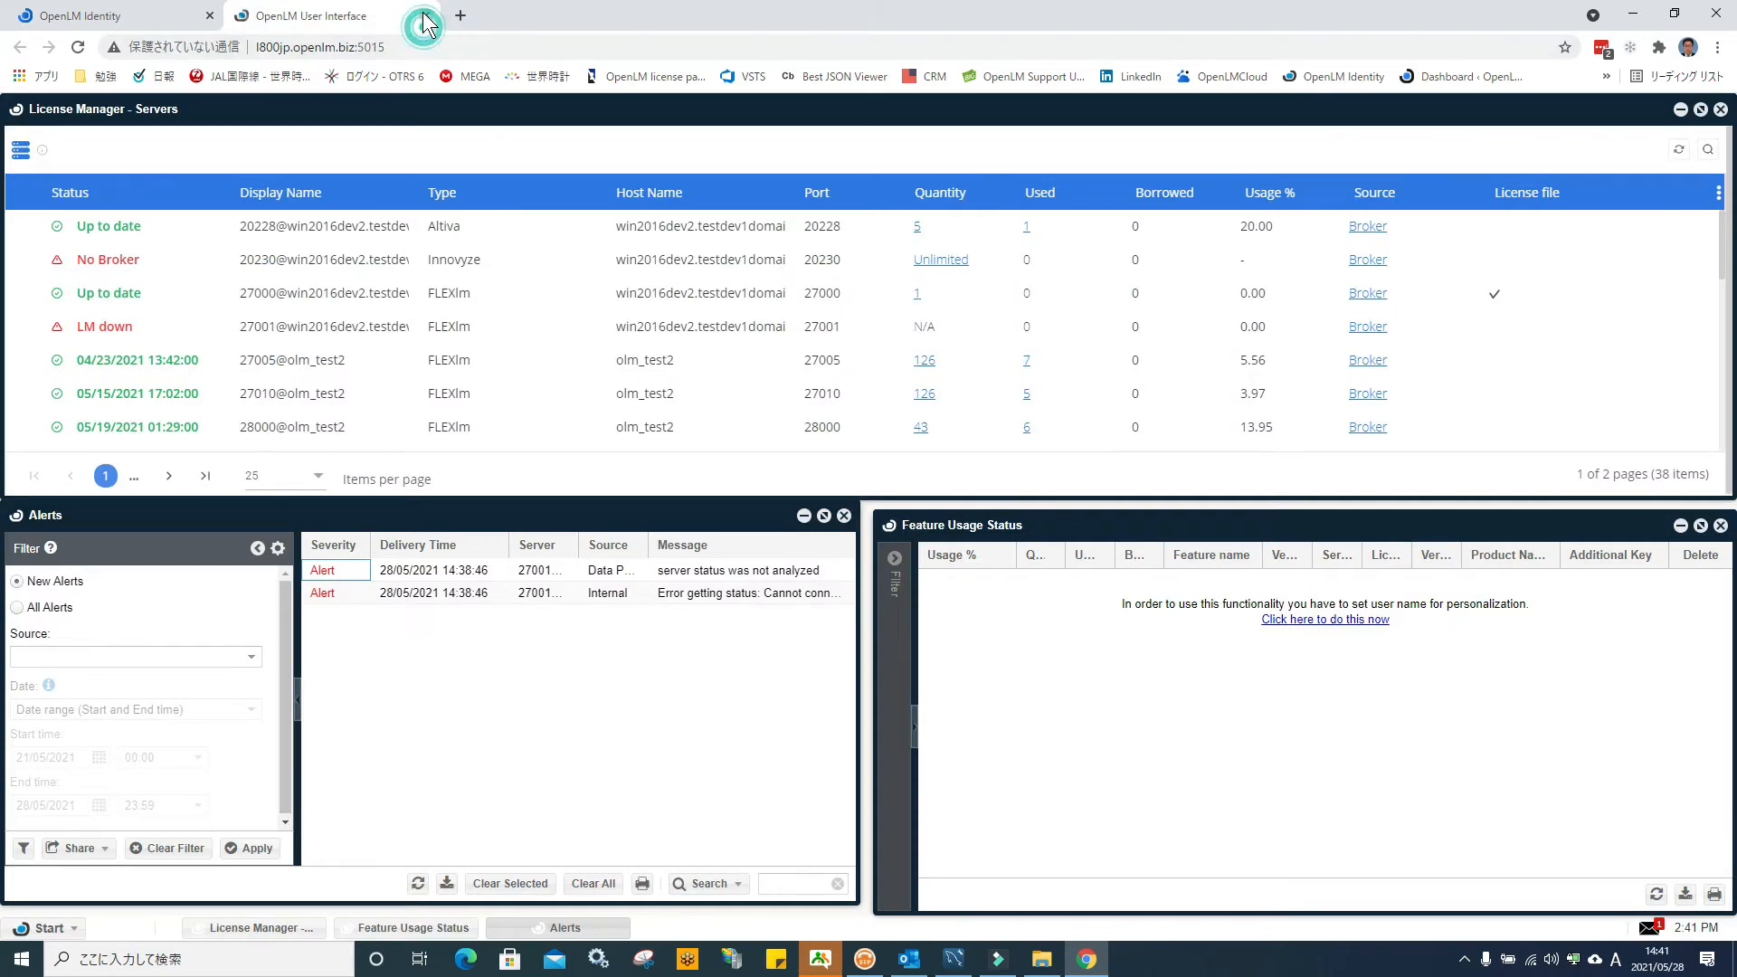
click(425, 16)
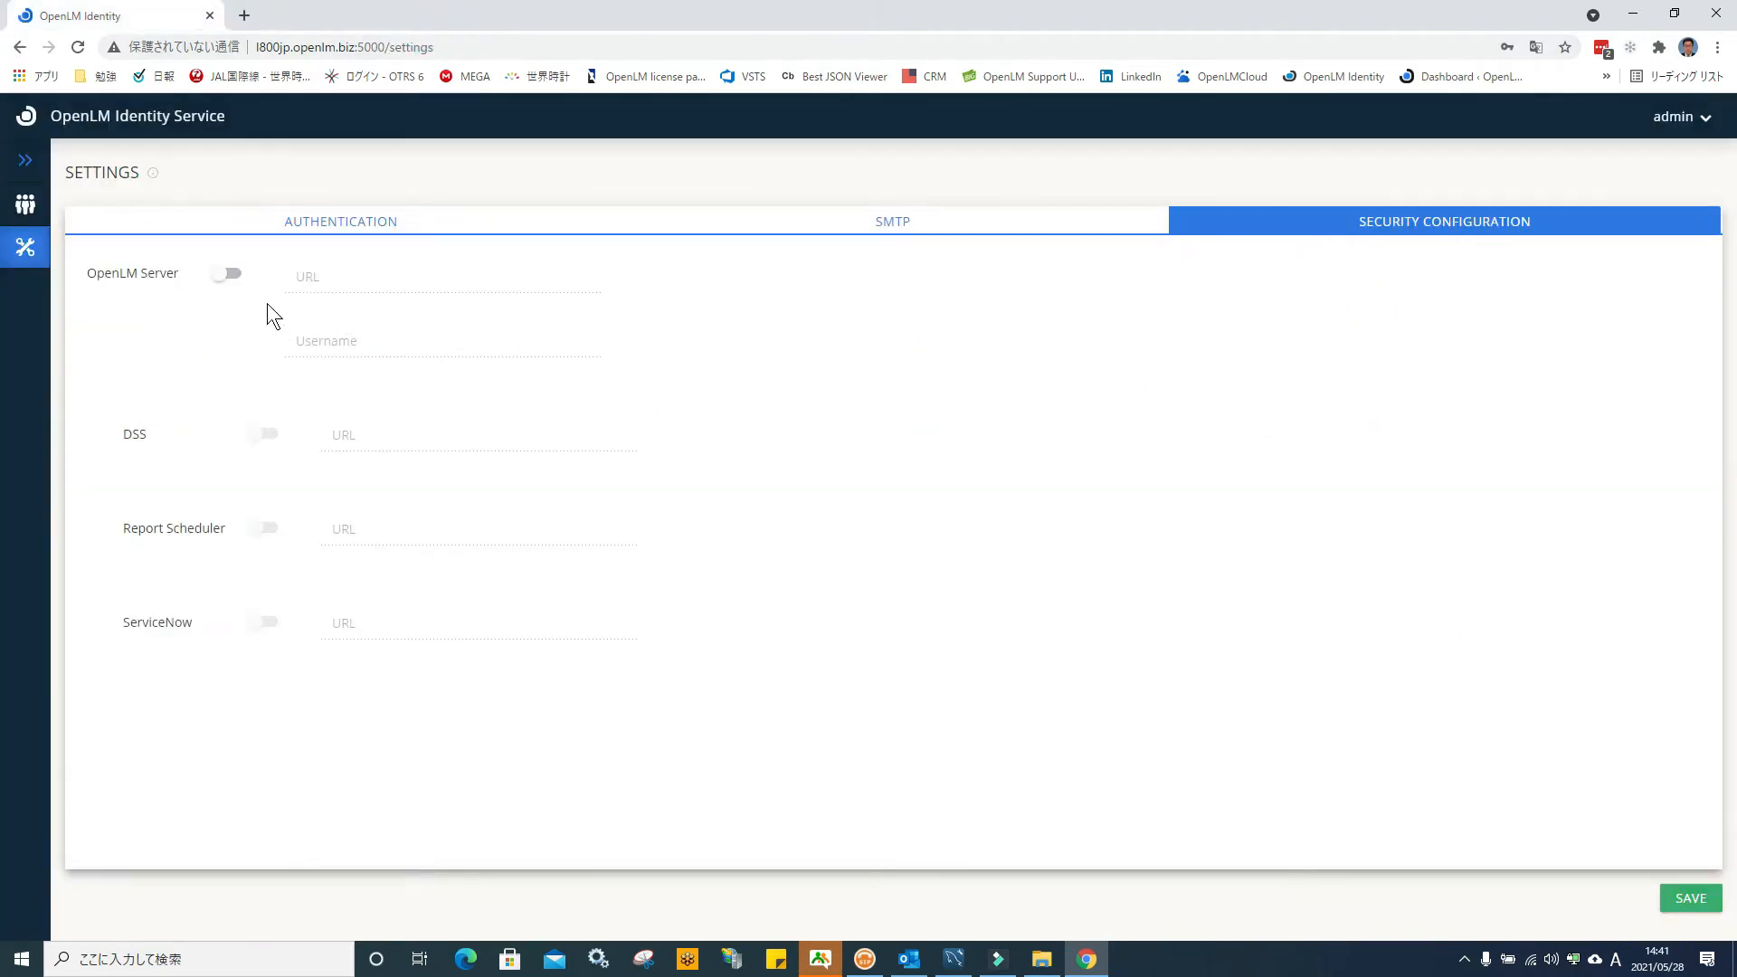
Enable the OpenLM Server connection and fill in its suggested URL and username
click(234, 274)
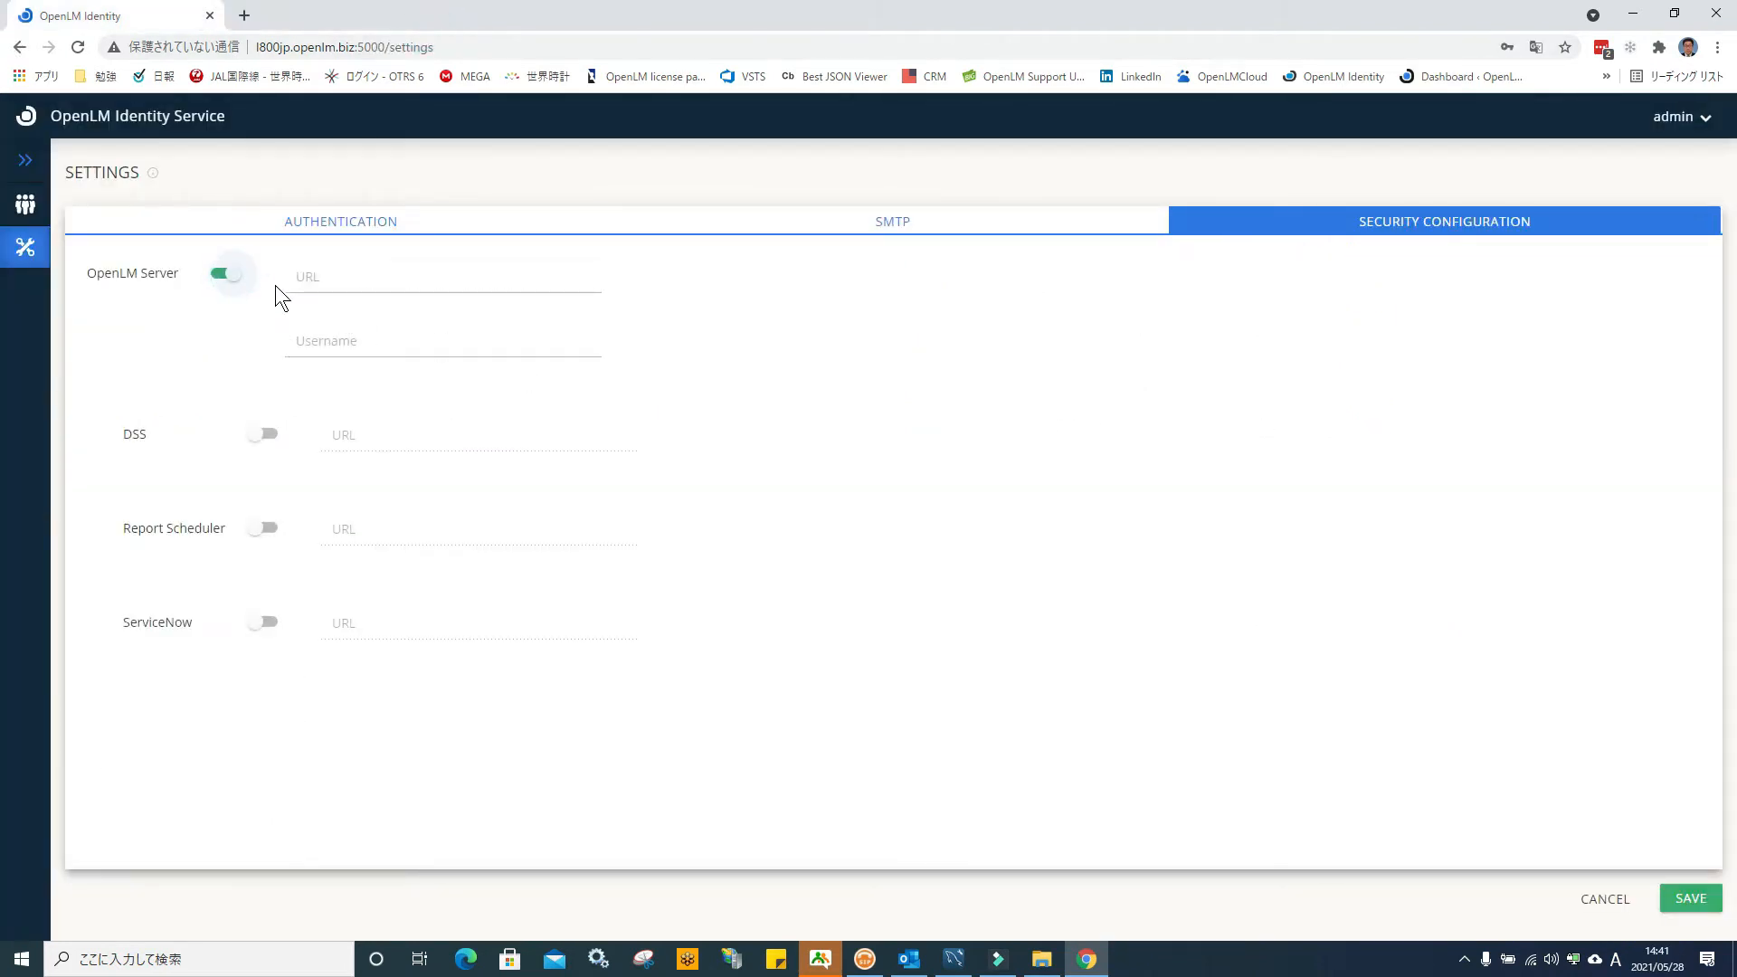
click(322, 284)
text(h)
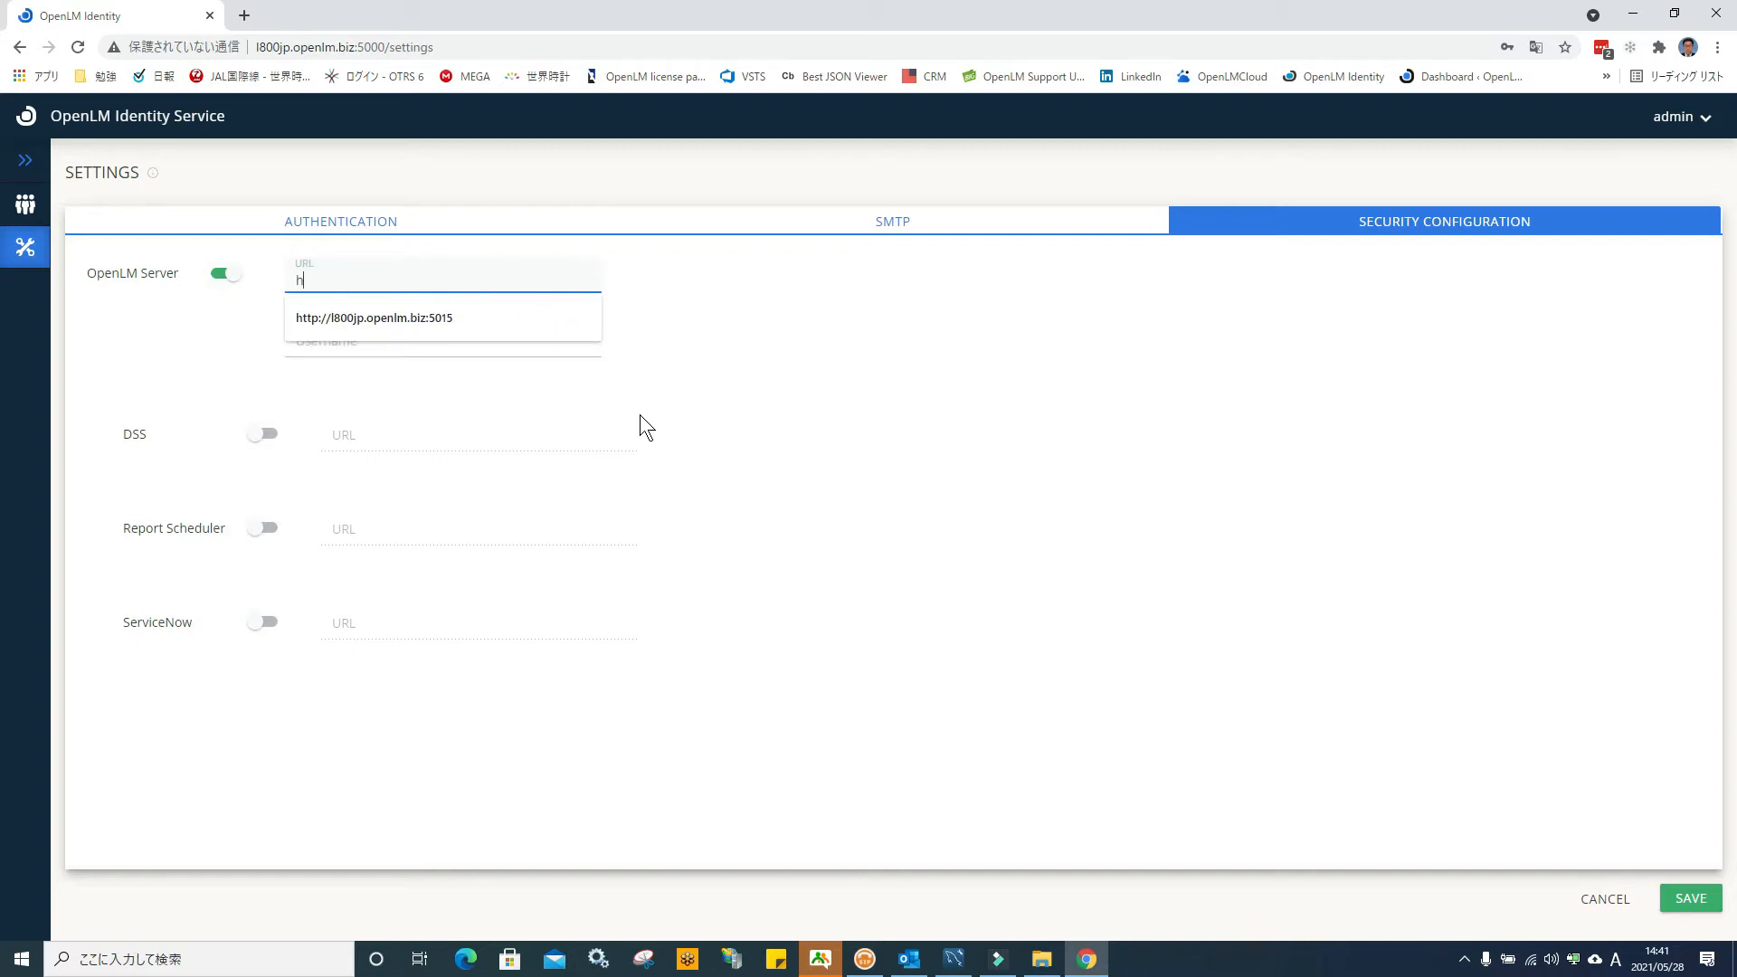
text(ttp://)
click(449, 312)
click(349, 342)
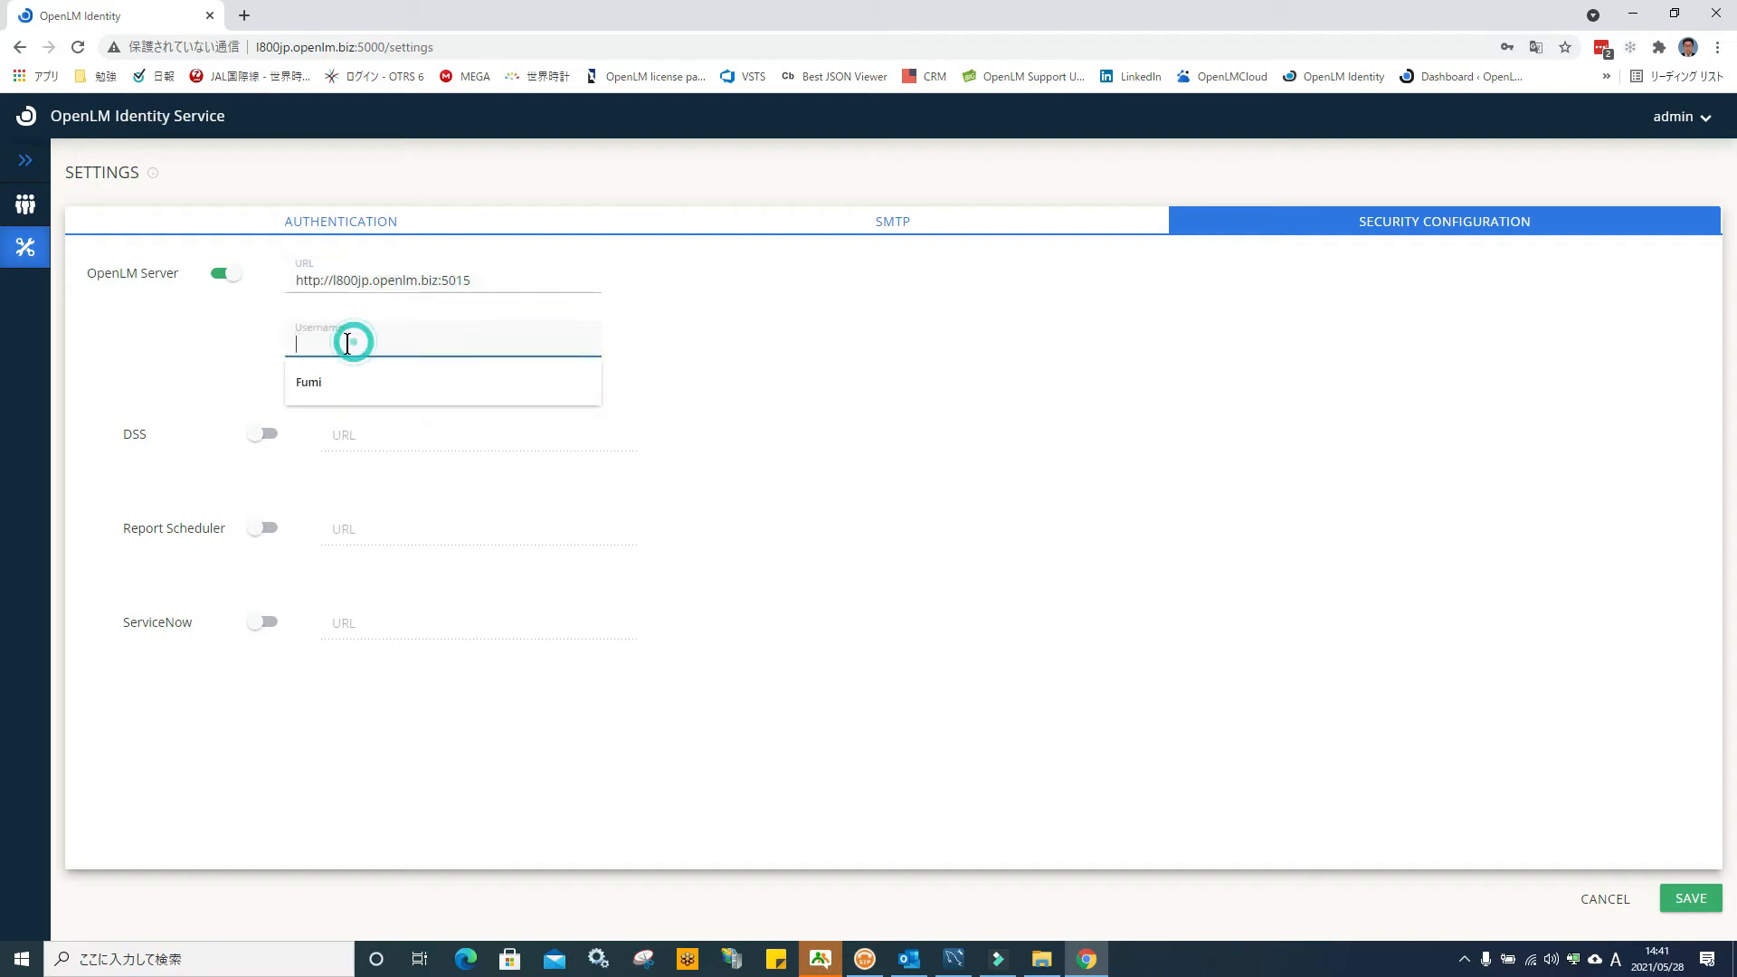
text(Admin)
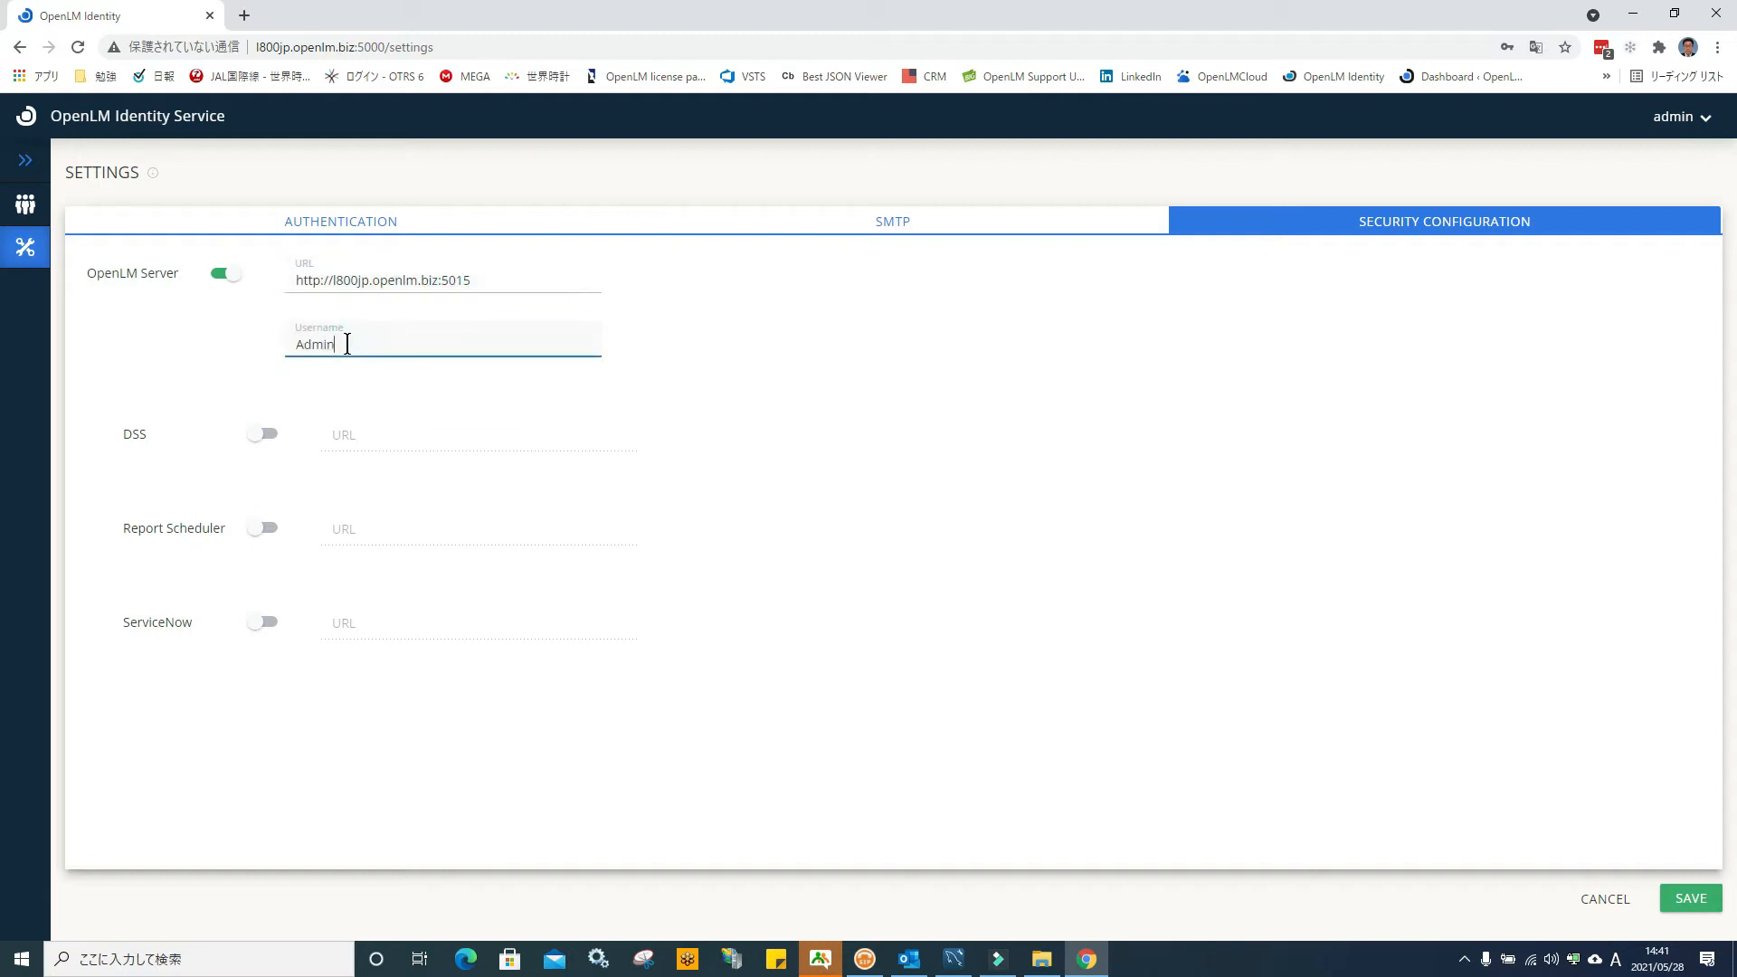
Enable the DSS connection with its port 7026 URL
click(269, 436)
click(342, 434)
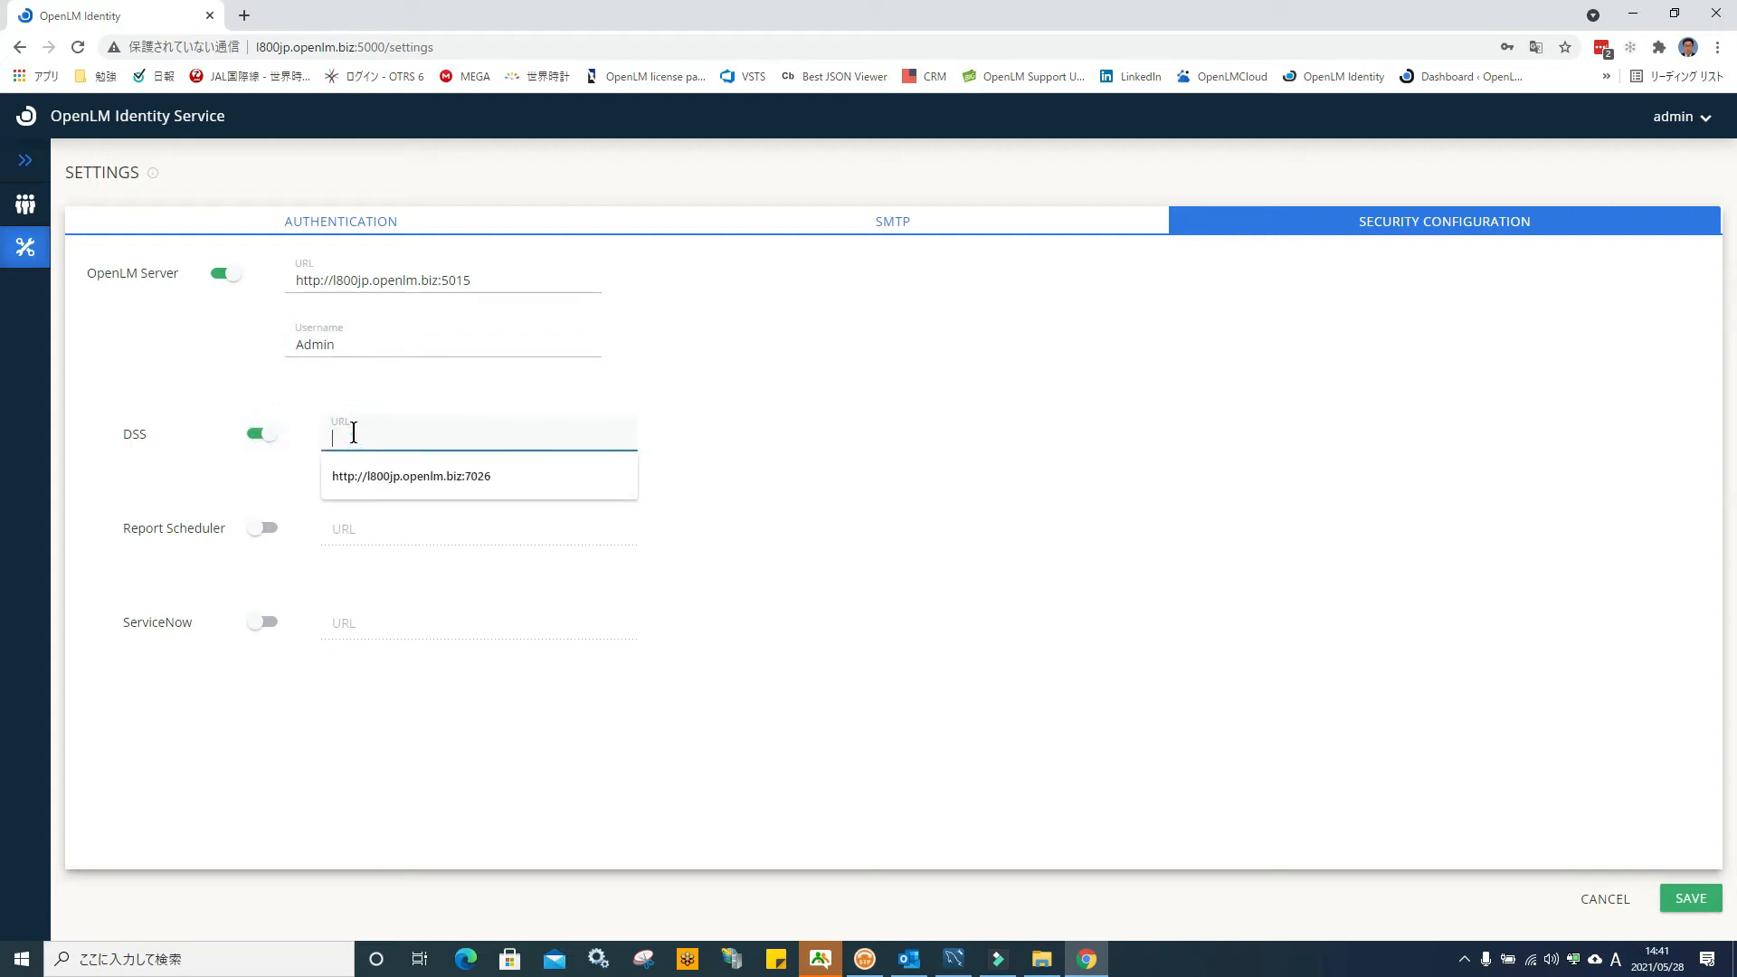
click(389, 477)
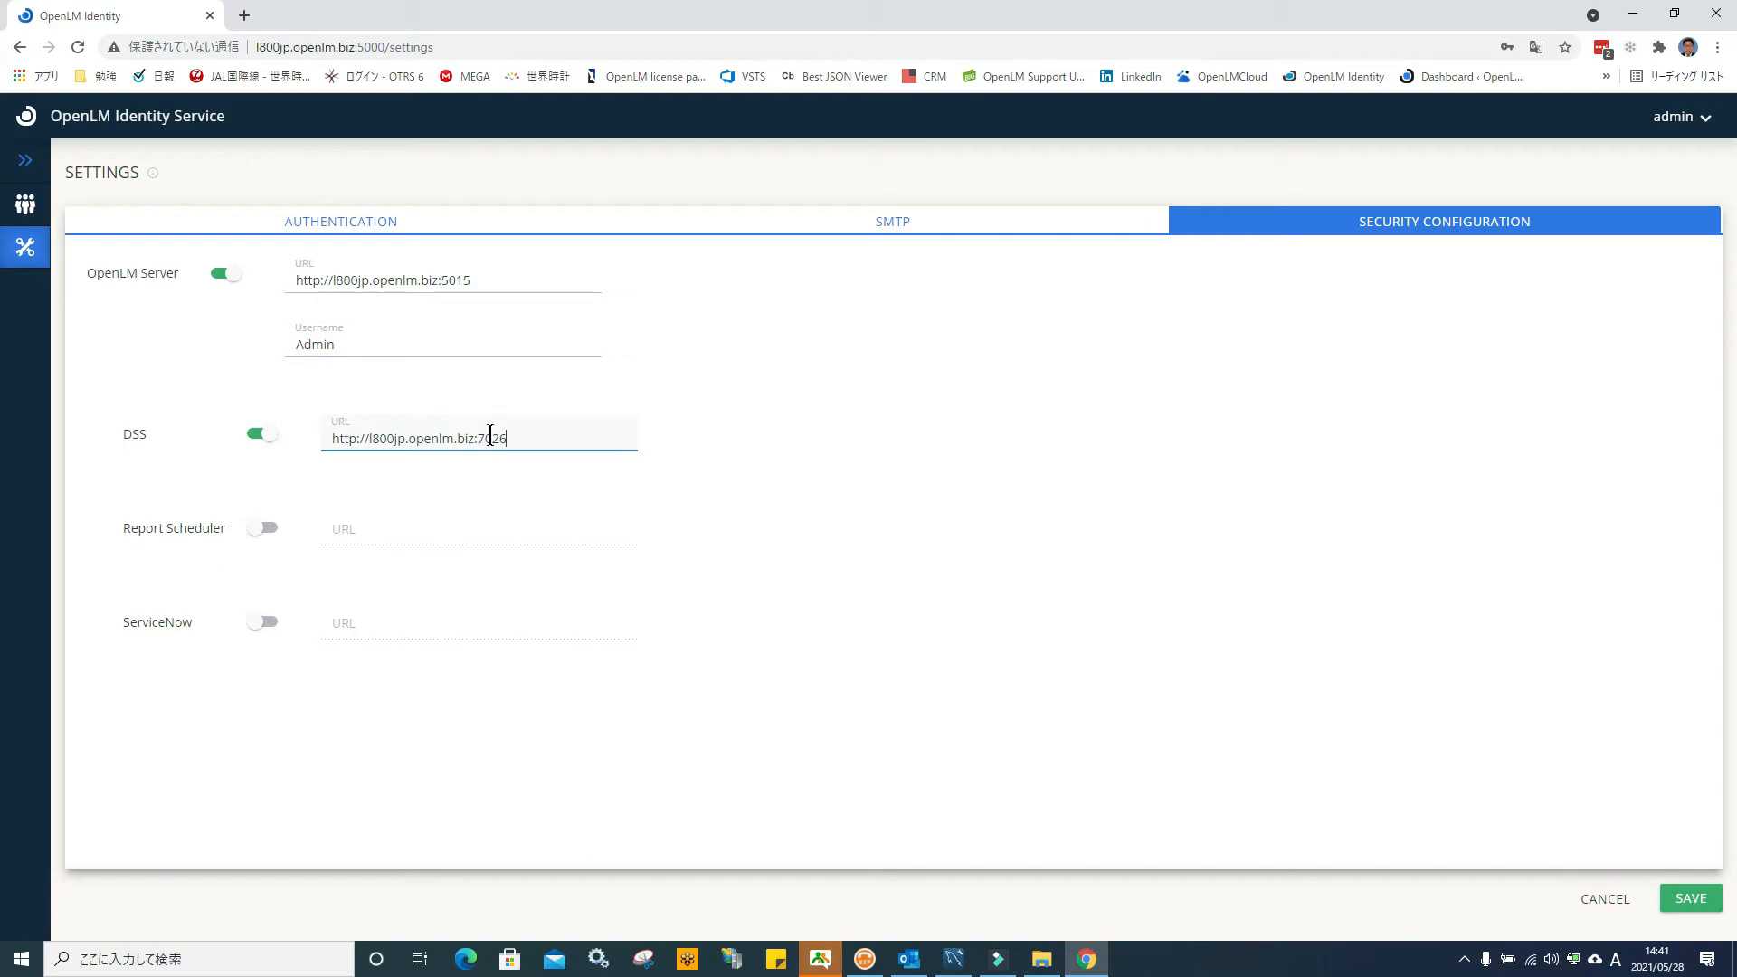
drag(333, 280, 436, 282)
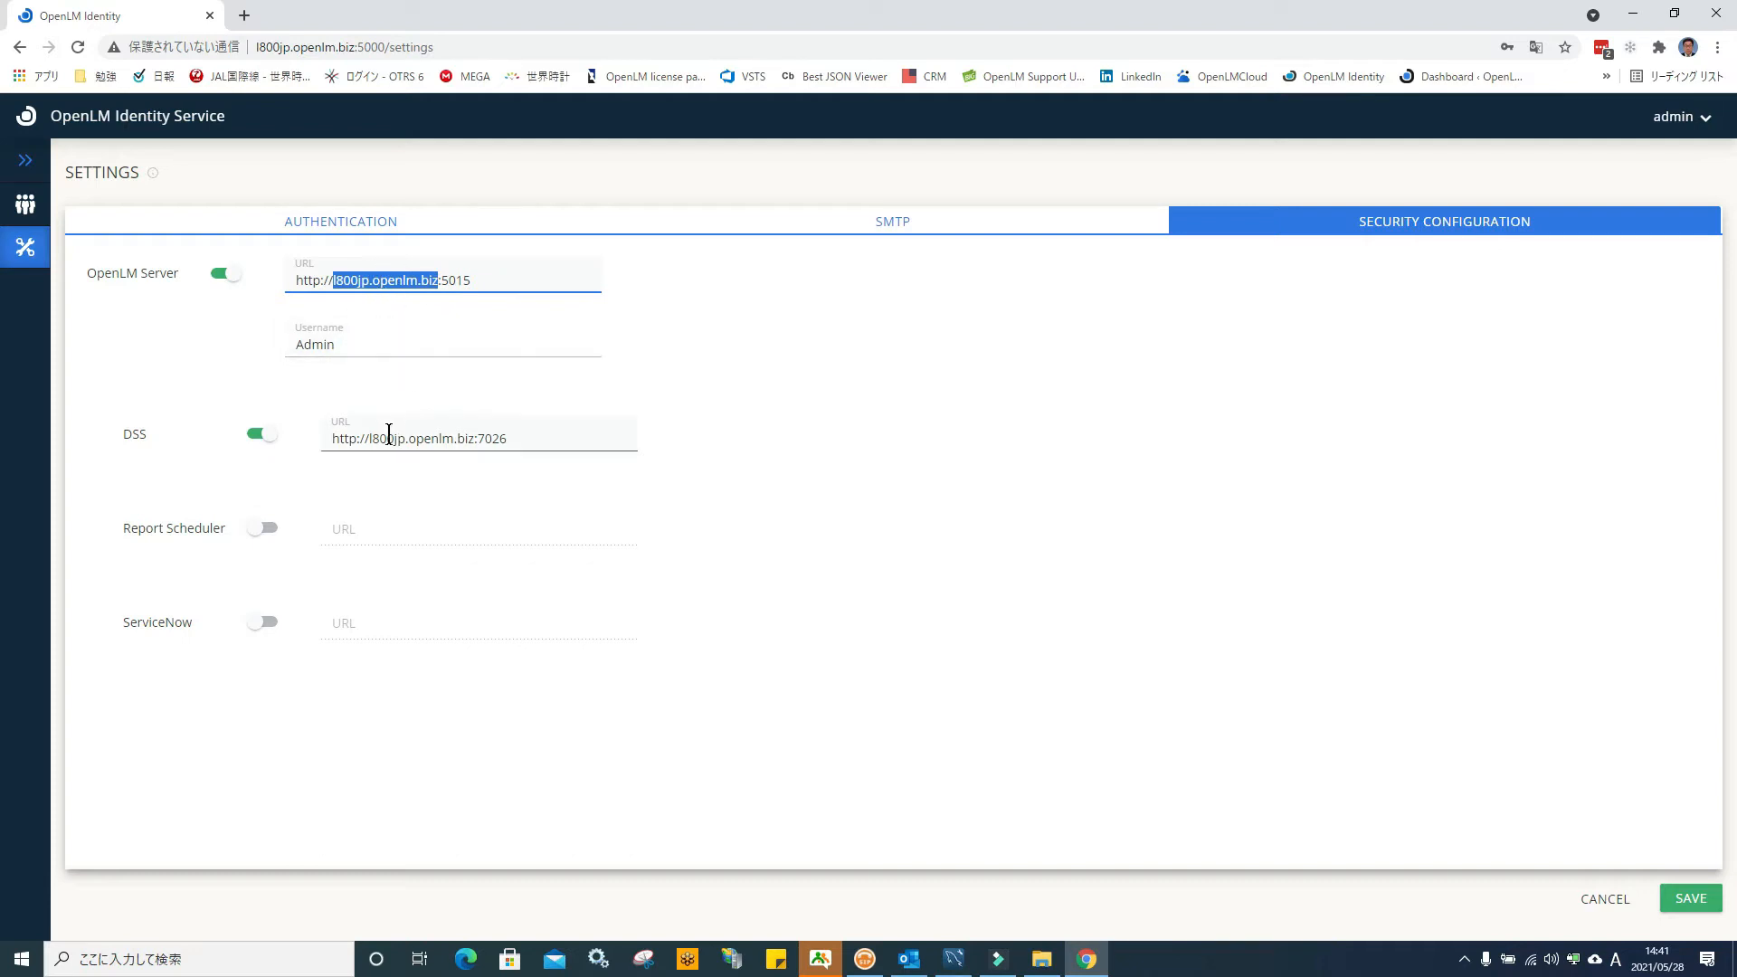
drag(371, 441, 475, 440)
drag(466, 441, 421, 539)
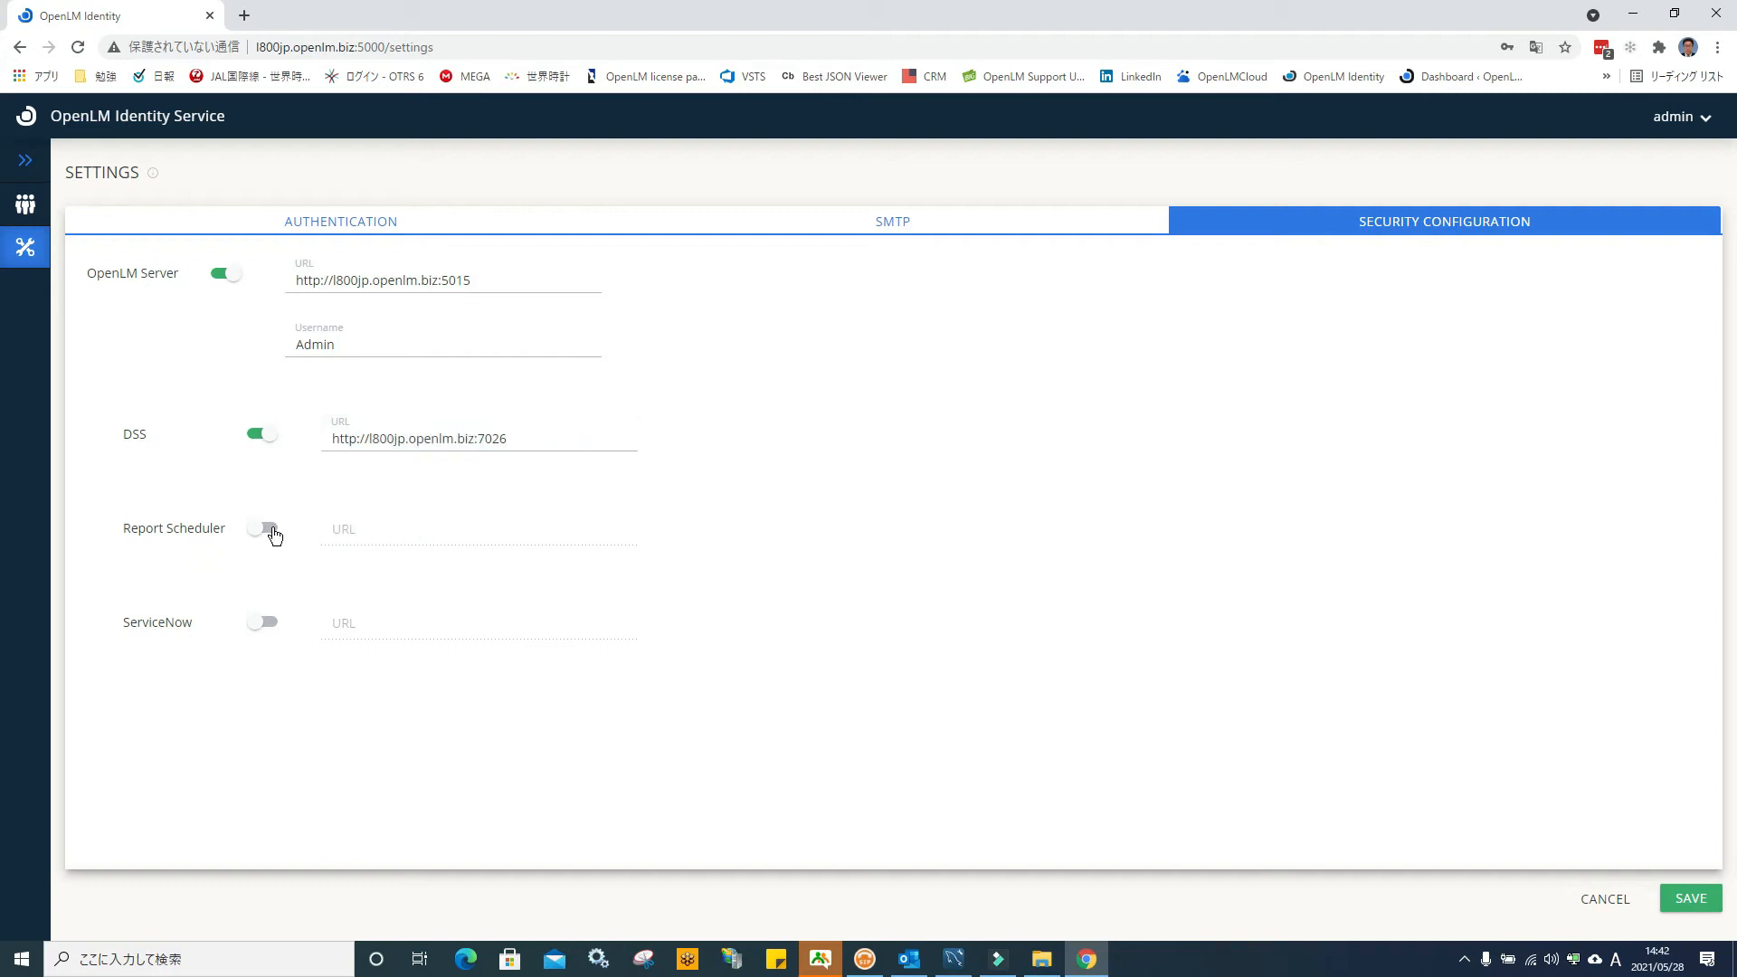
Enable Report Scheduler on port 8888 and ServiceNow on port 5005, then save
click(259, 528)
click(358, 528)
click(474, 579)
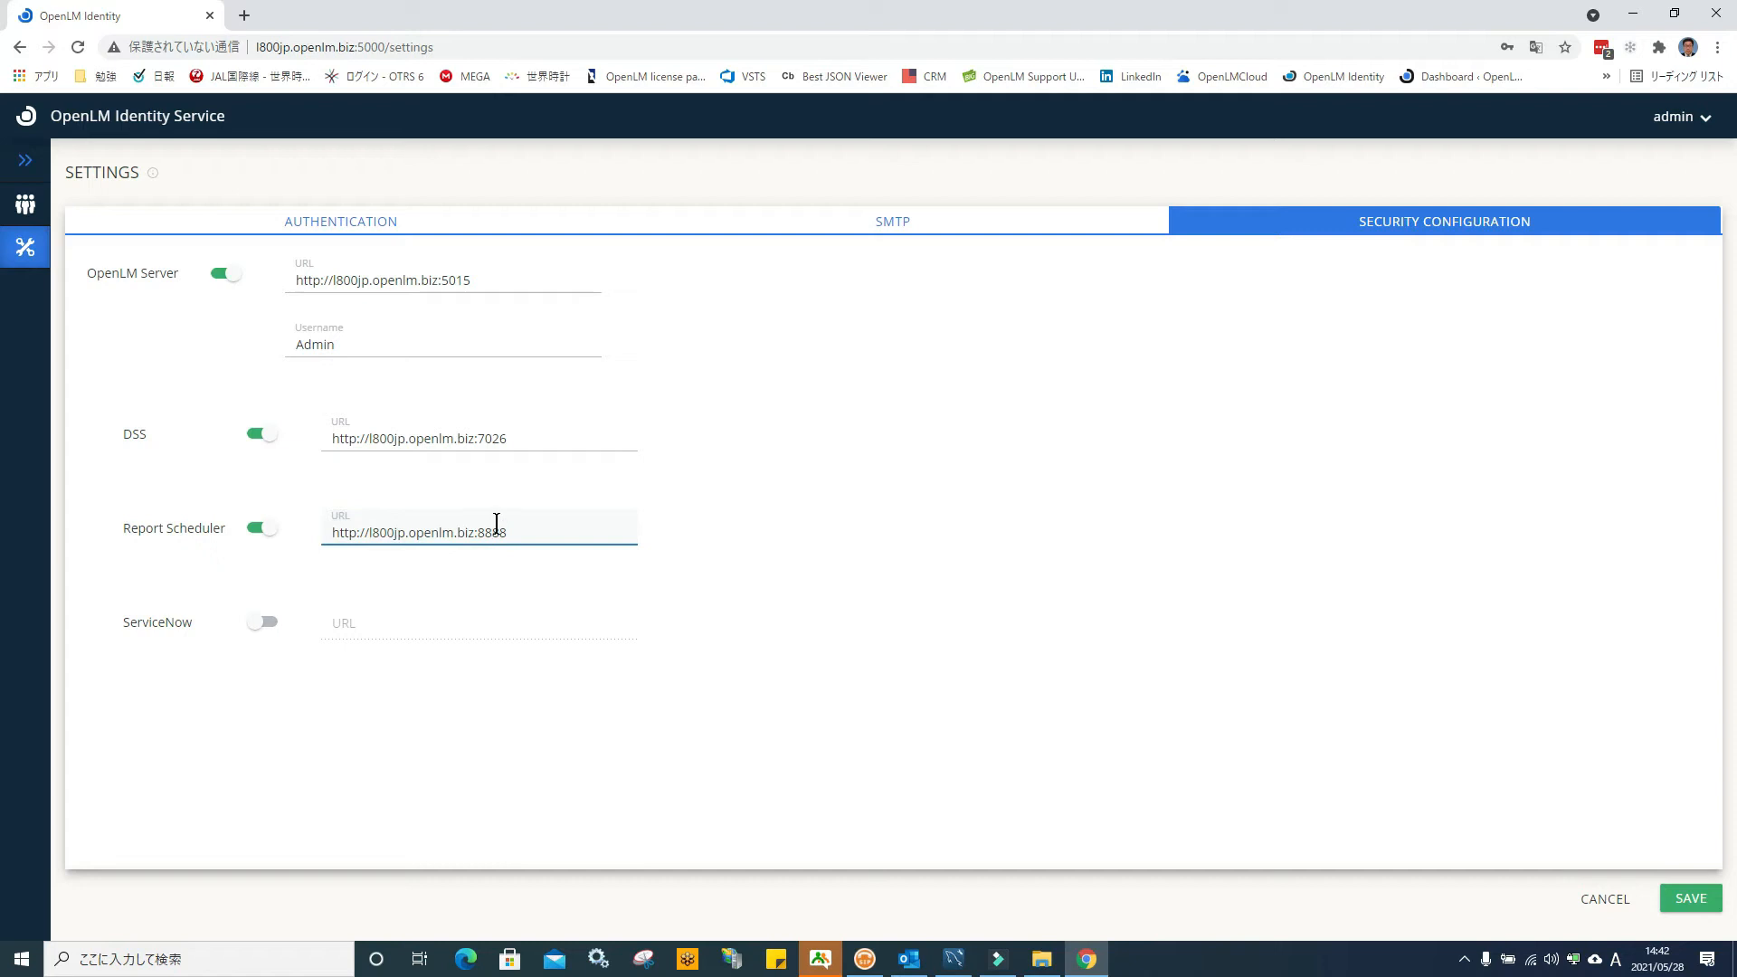
click(262, 623)
click(347, 633)
click(467, 663)
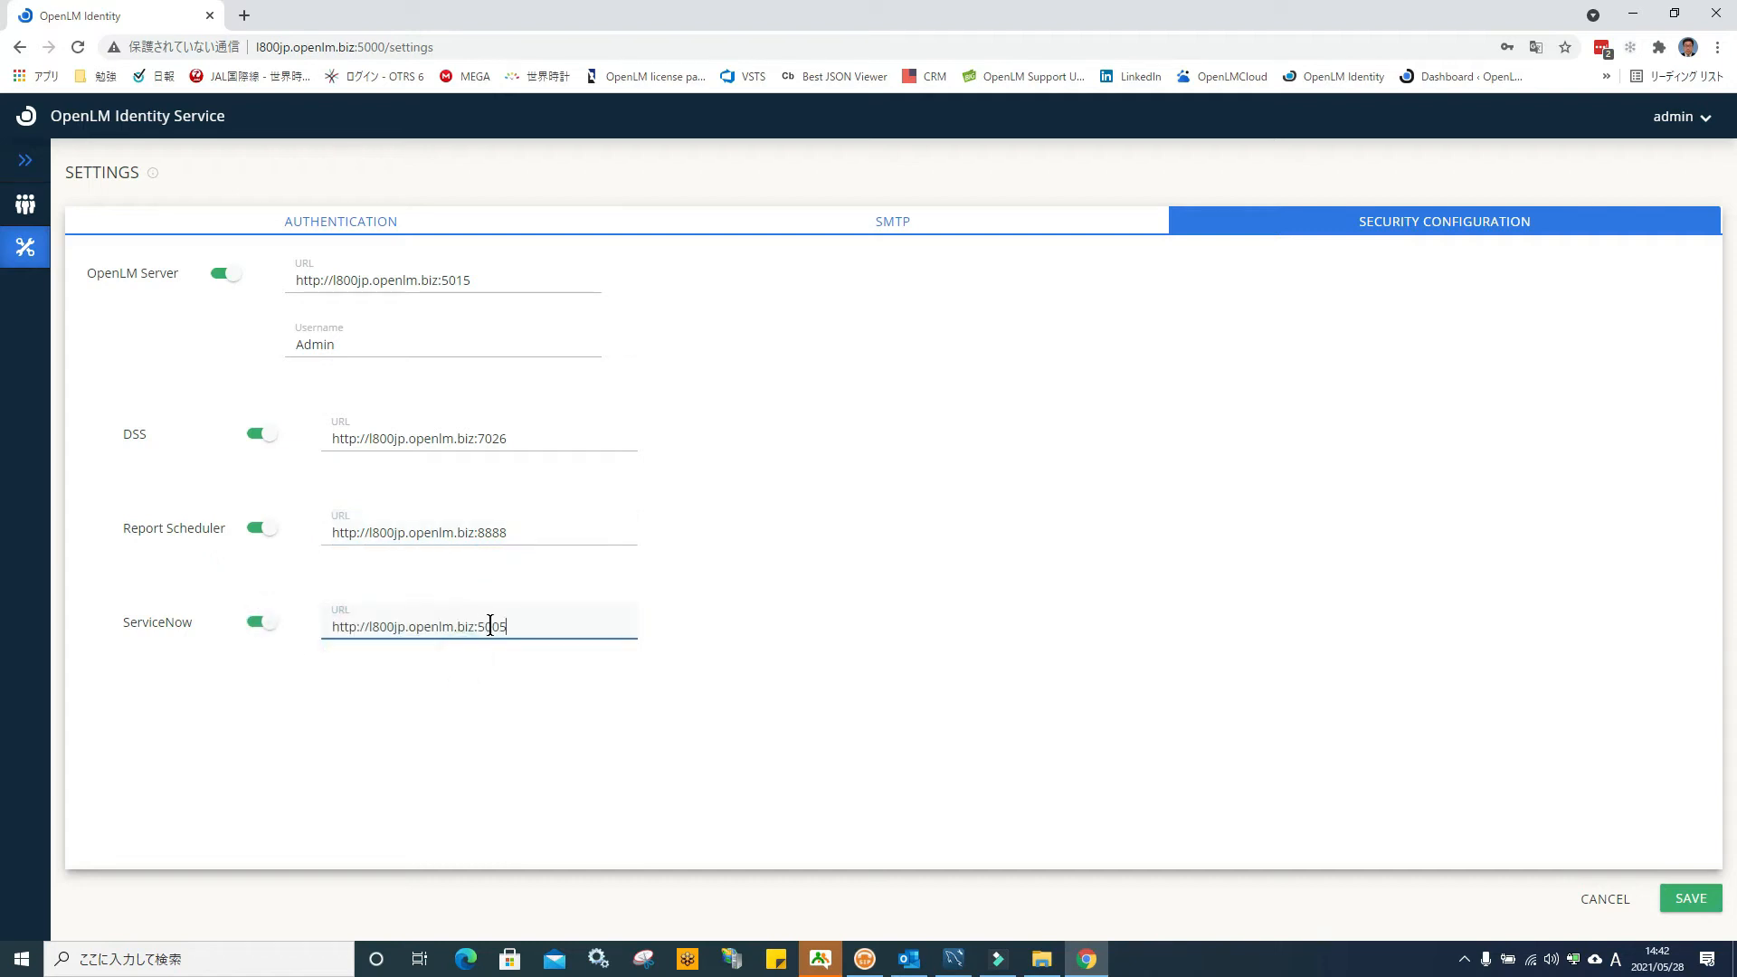
click(816, 351)
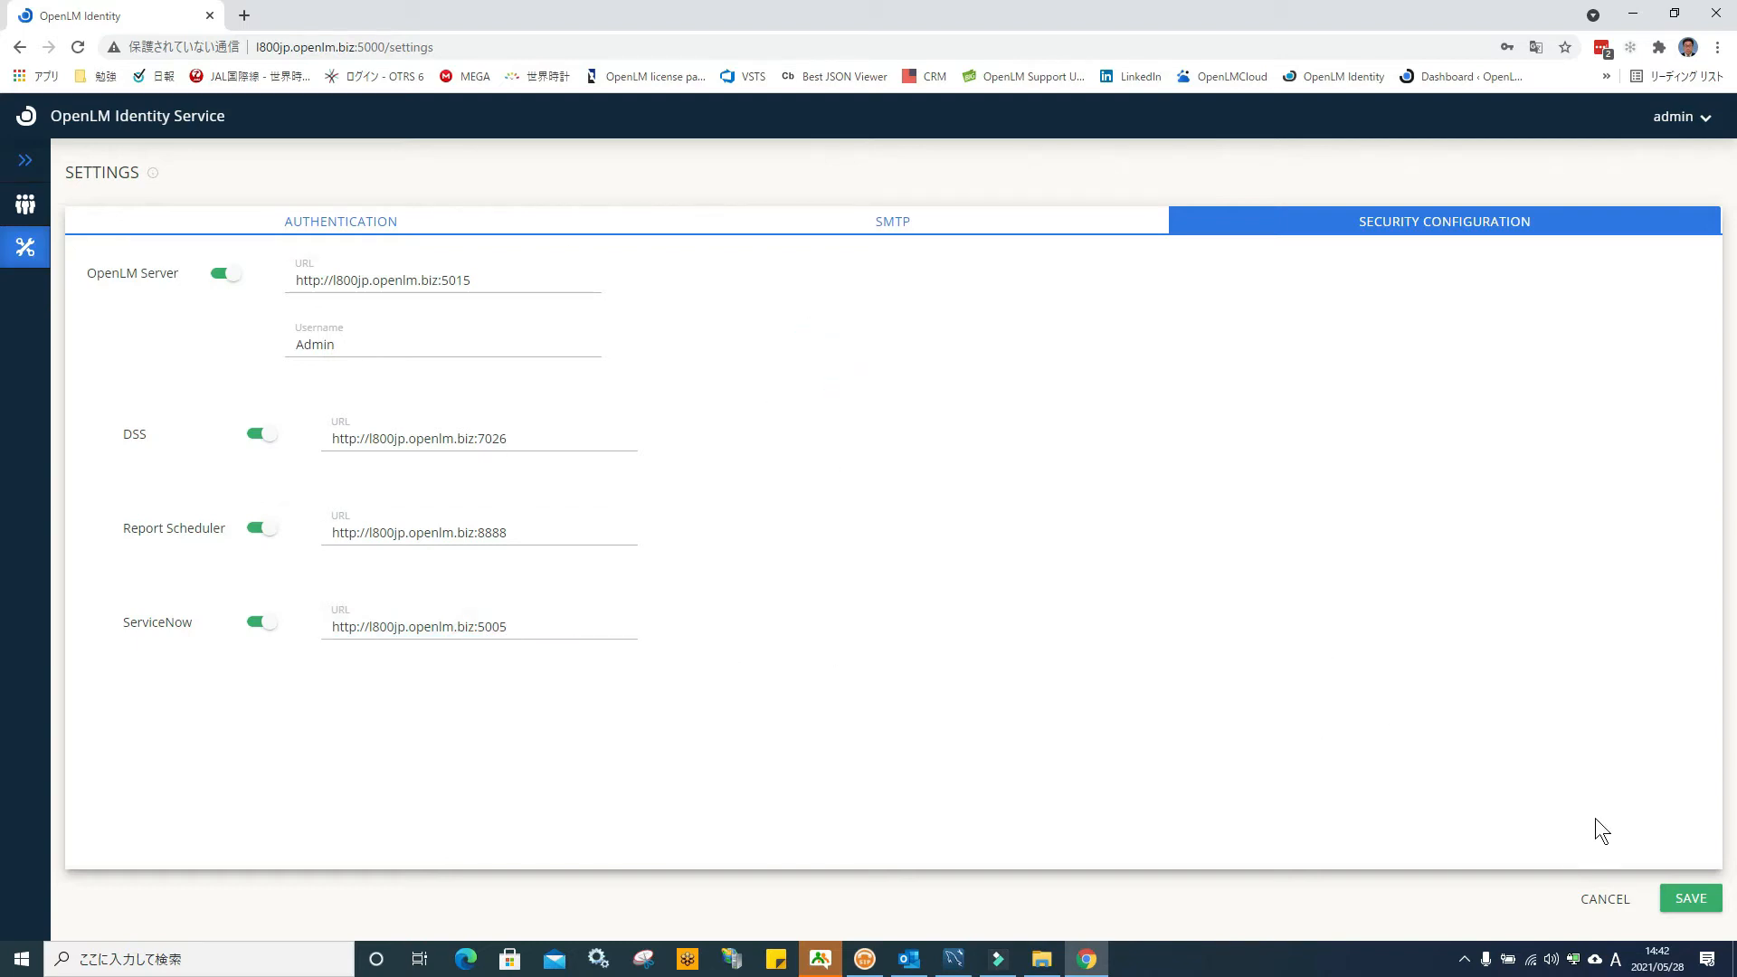
click(1687, 907)
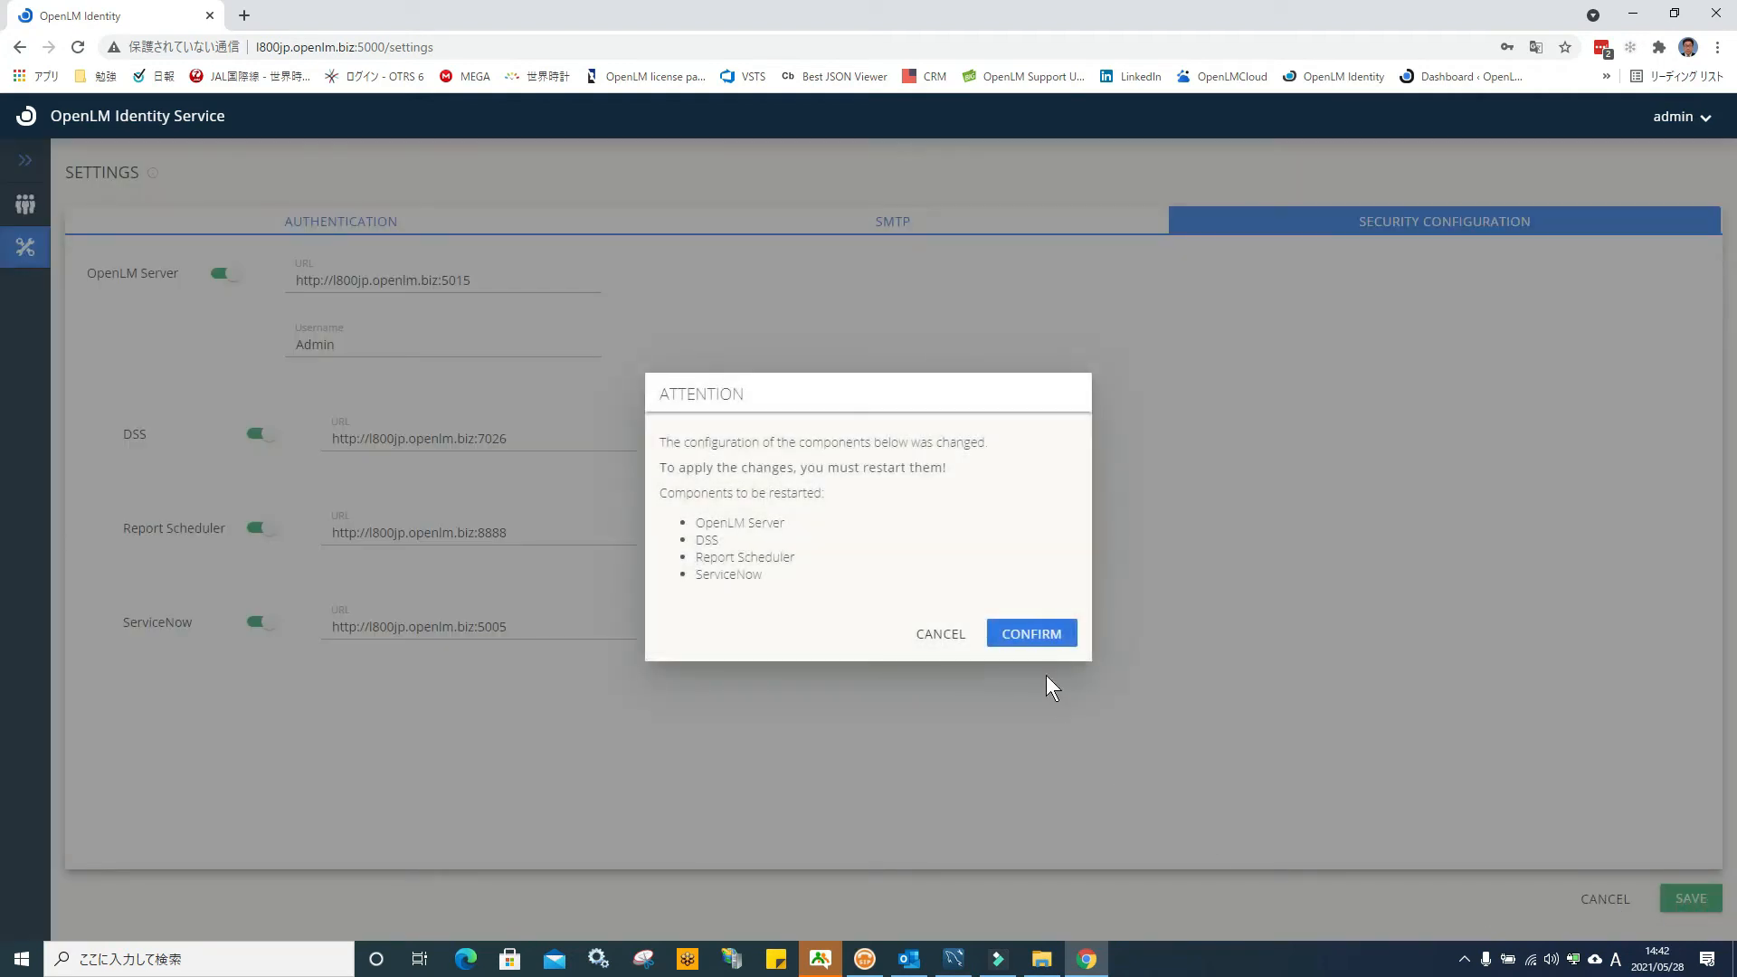
Confirm the notice that the four changed components need restarting, then go to Windows Services
click(1034, 636)
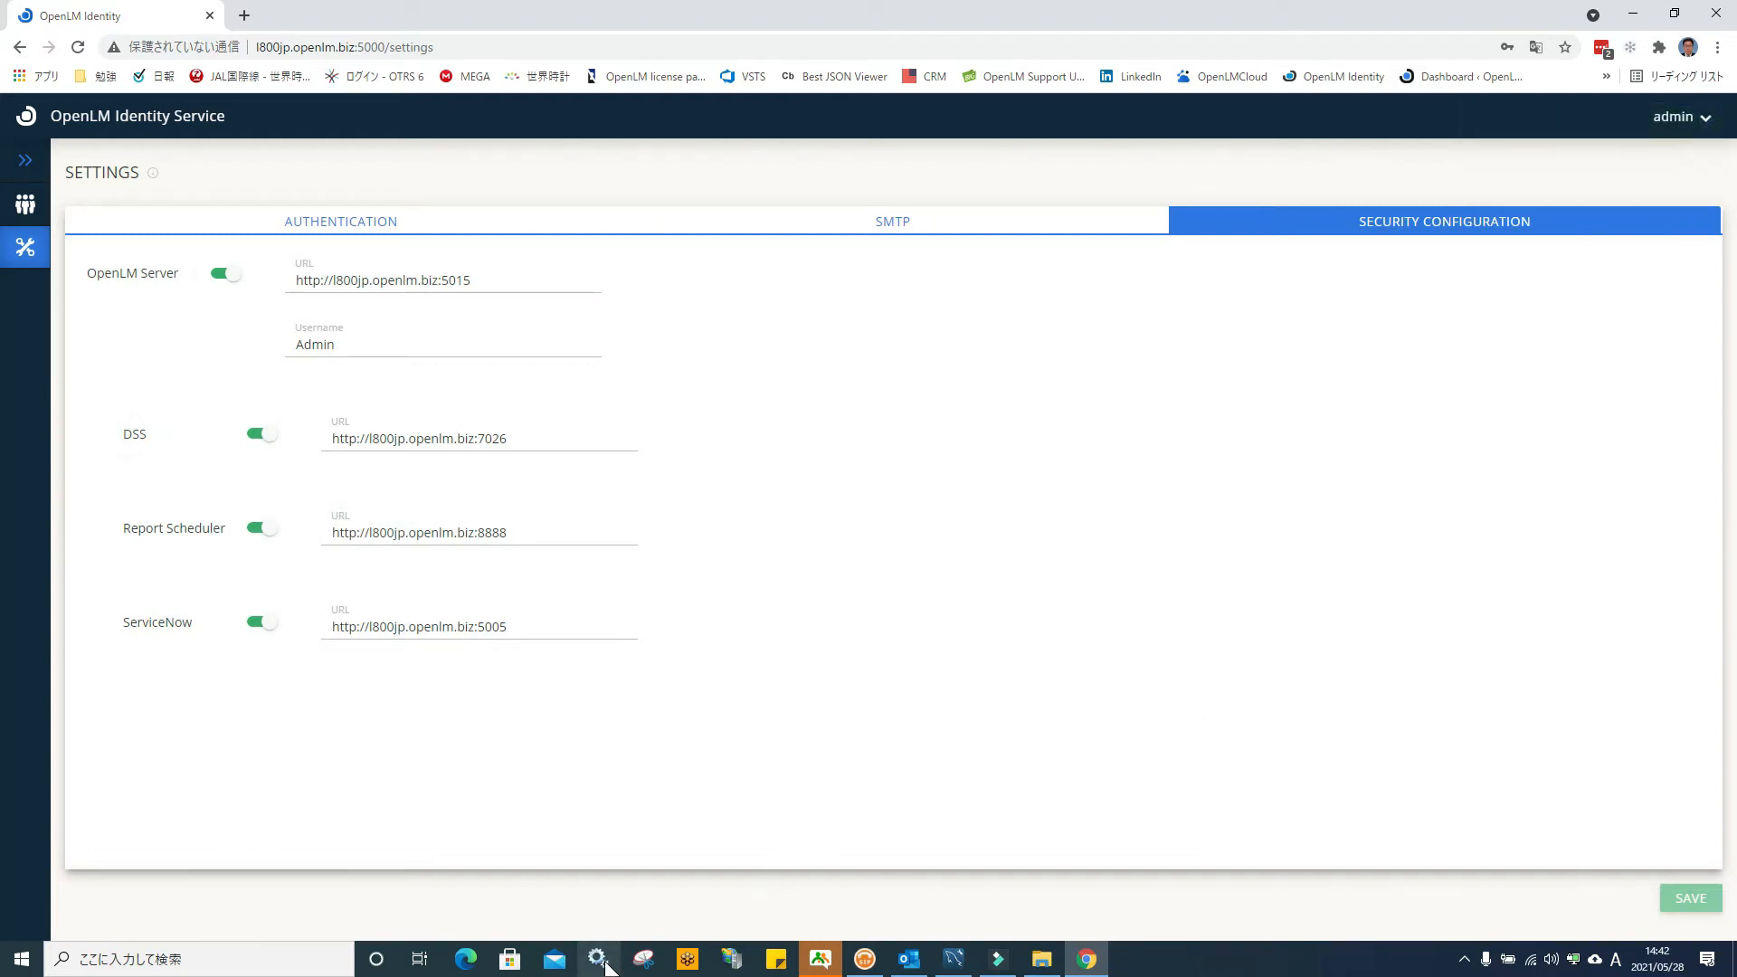
click(598, 960)
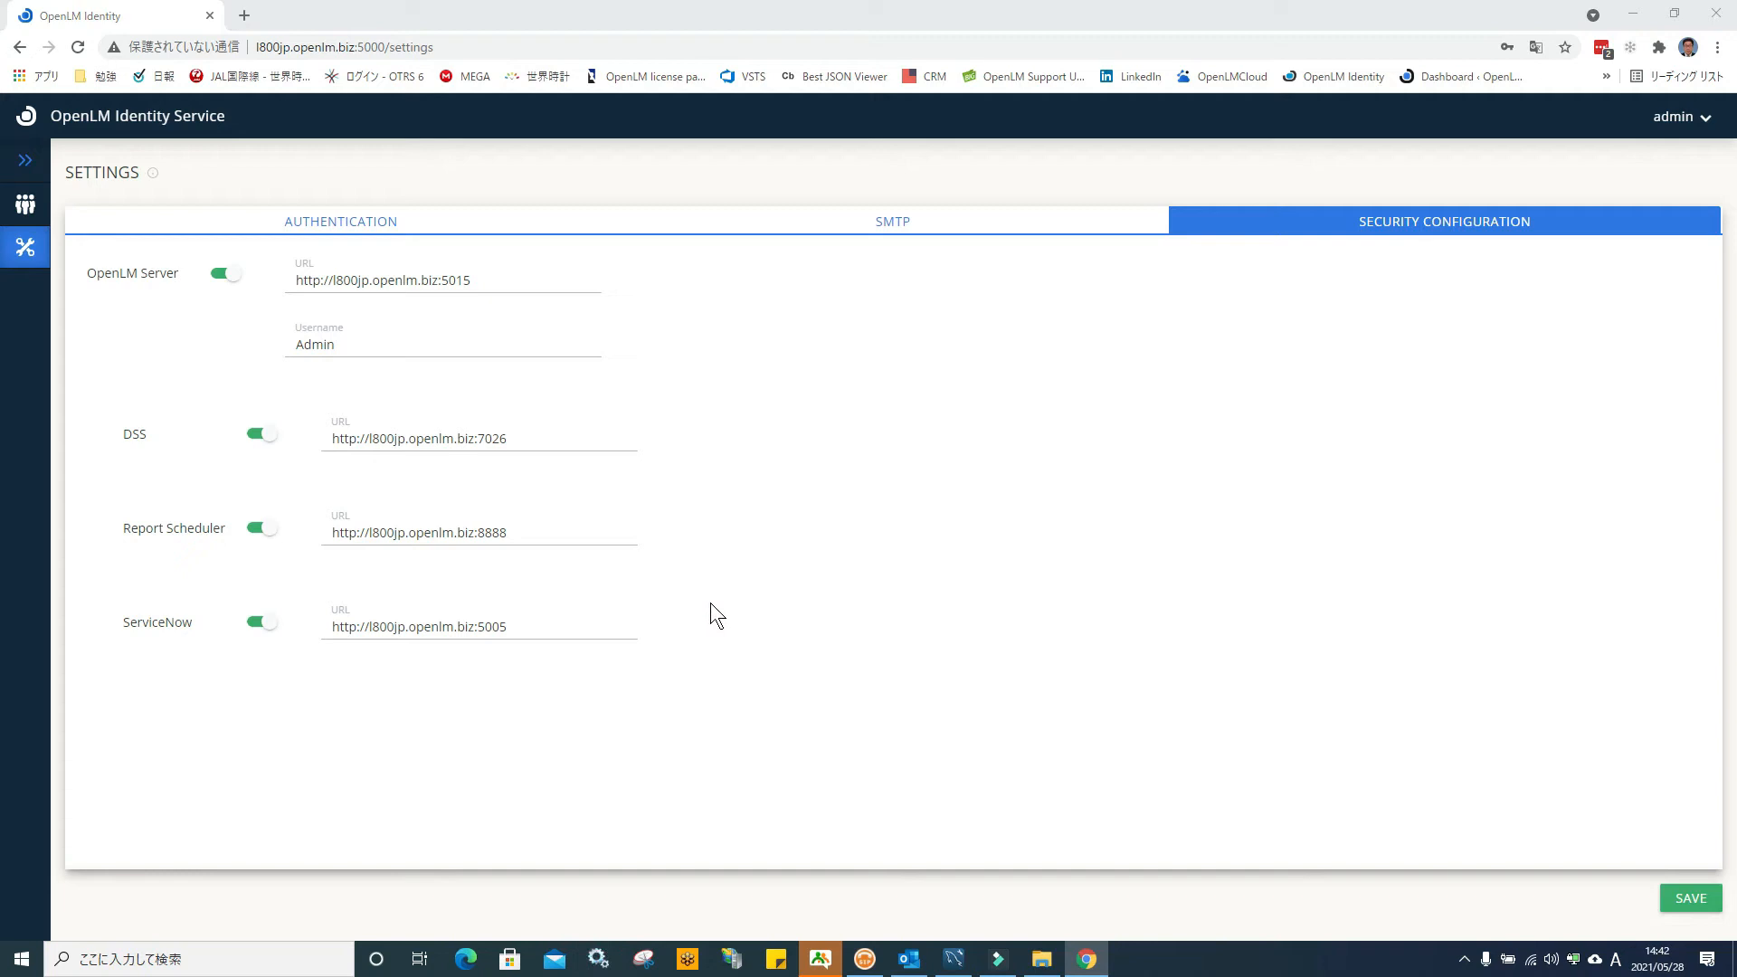
Restart the OpenLM Server and OpenLM Directory Synchronization services
scroll(476, 371, down, 5)
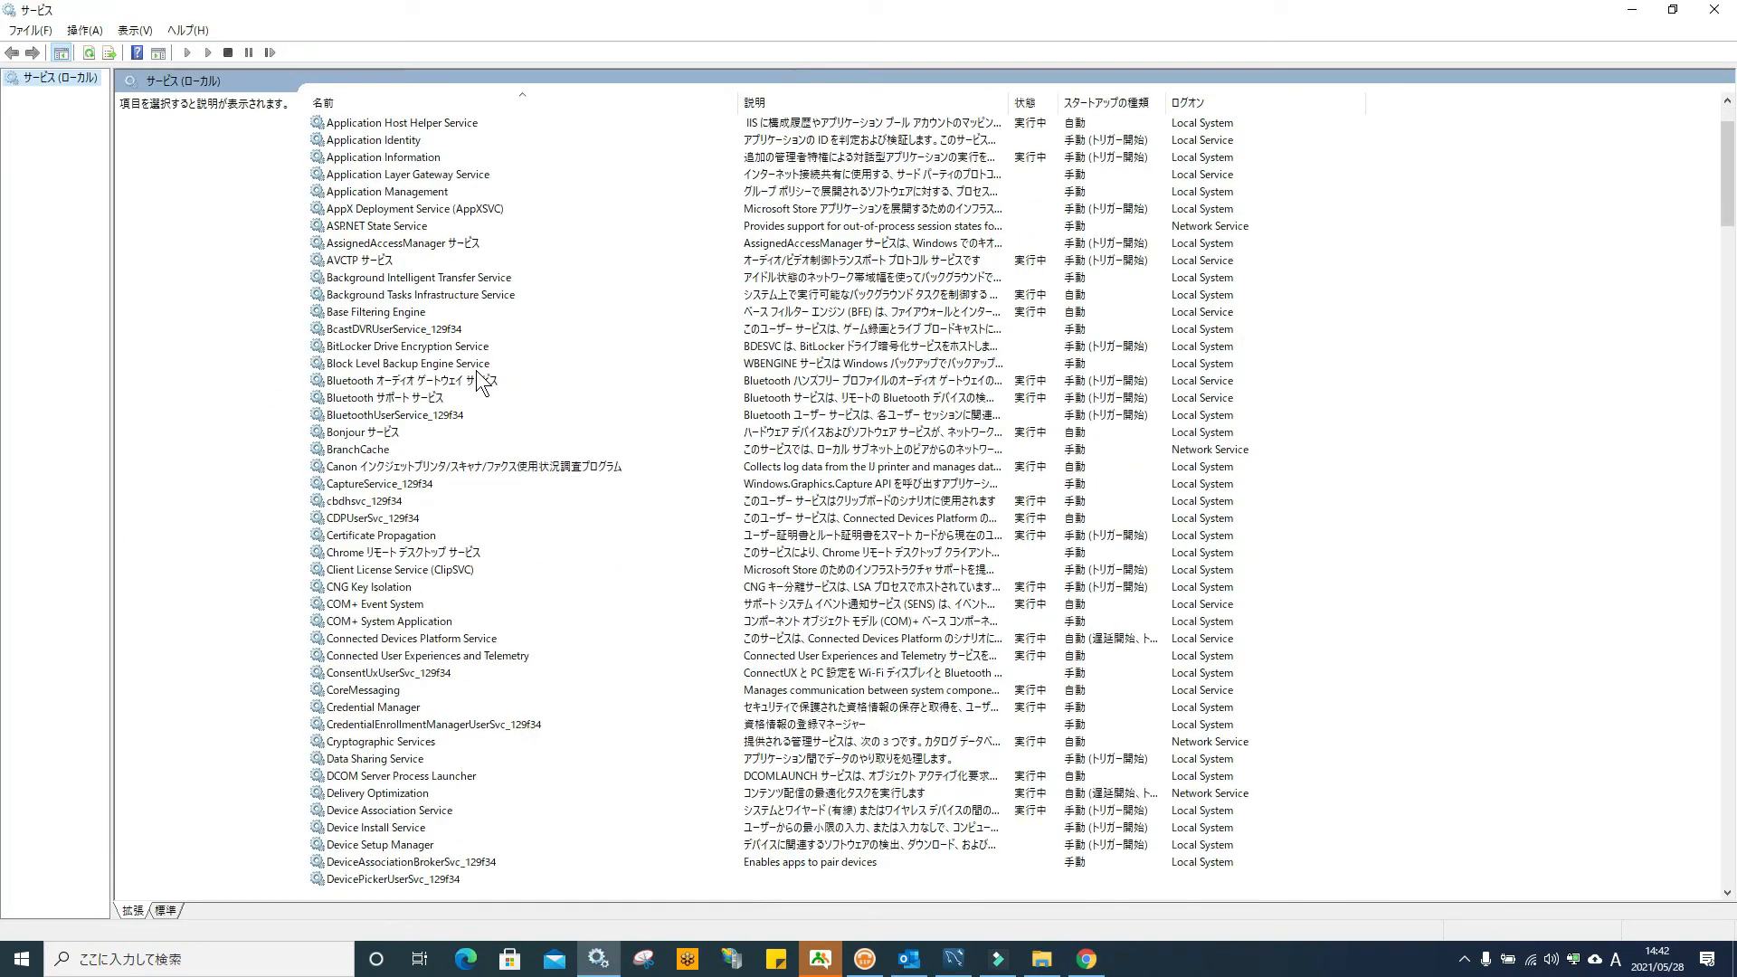
scroll(476, 371, down, 20)
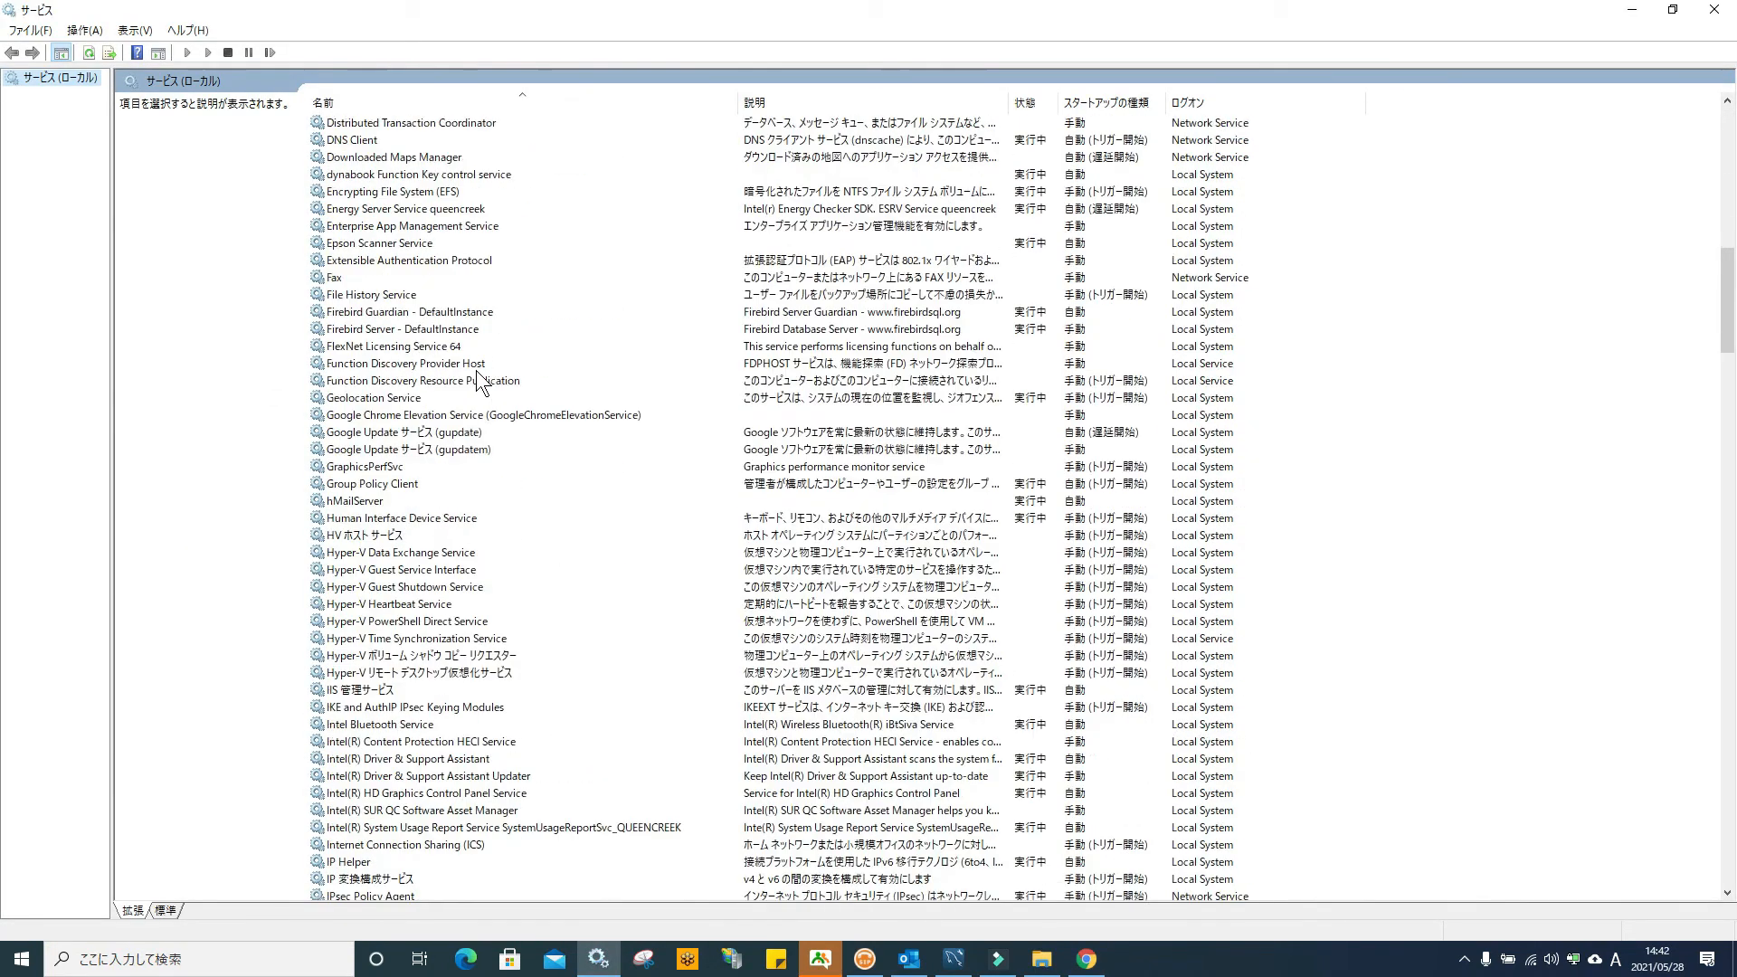
scroll(477, 372, down, 12)
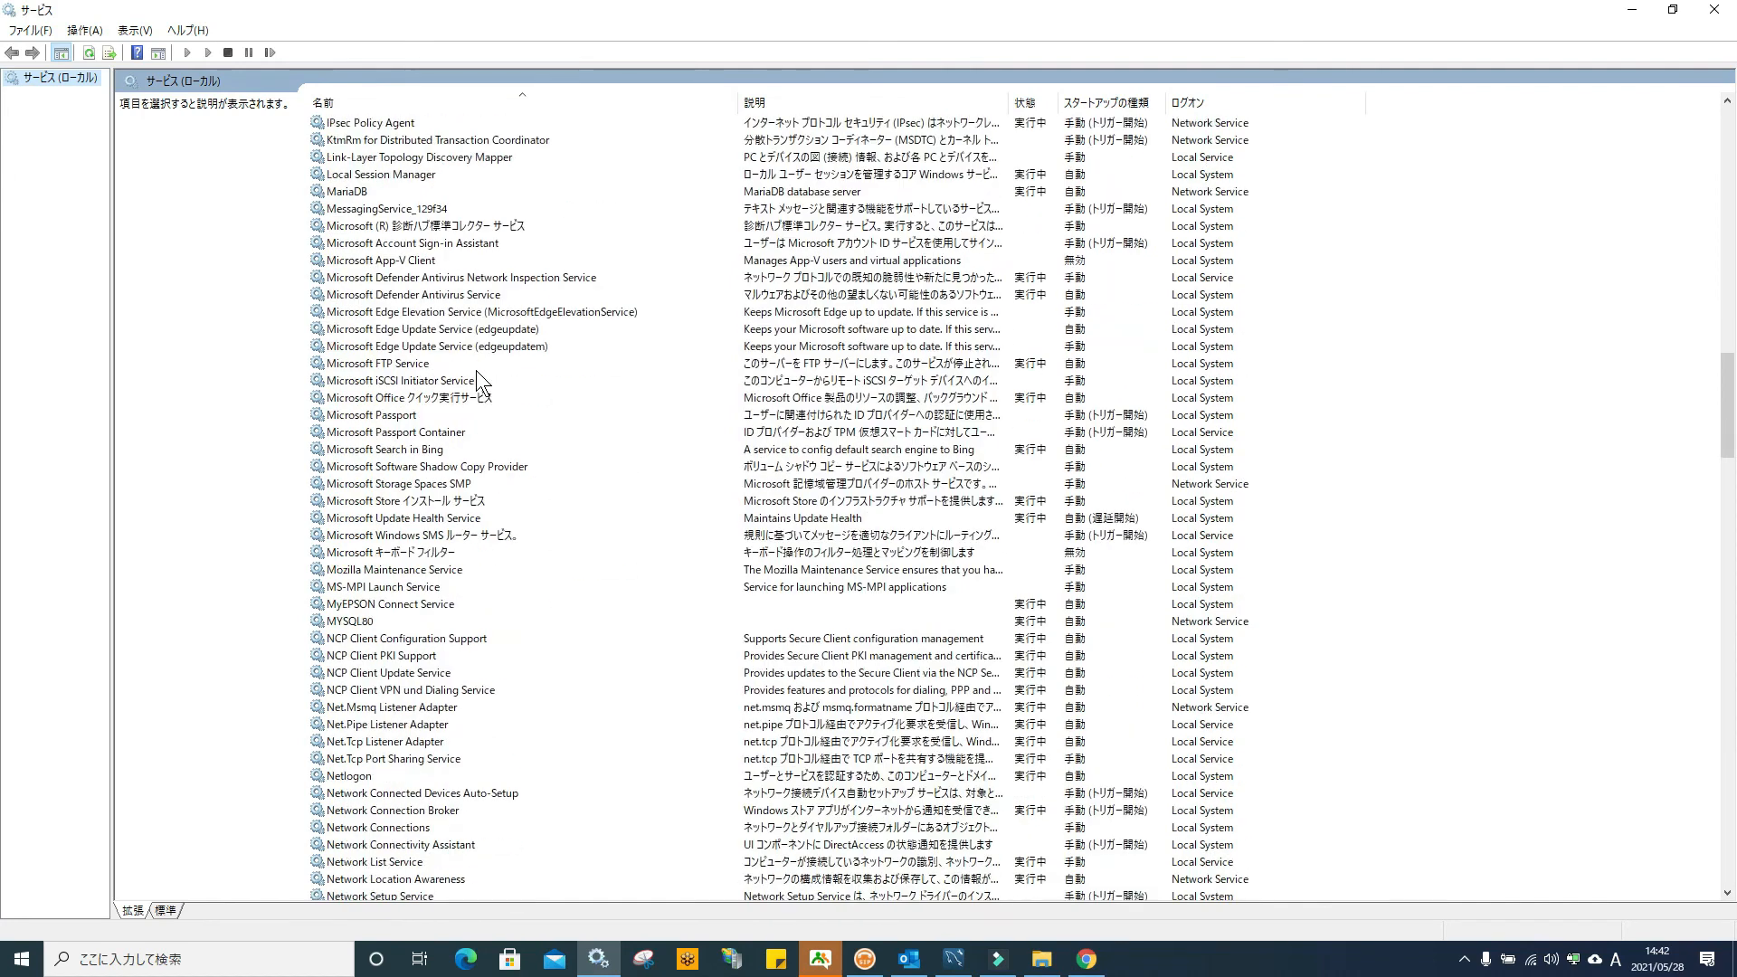
scroll(477, 371, down, 7)
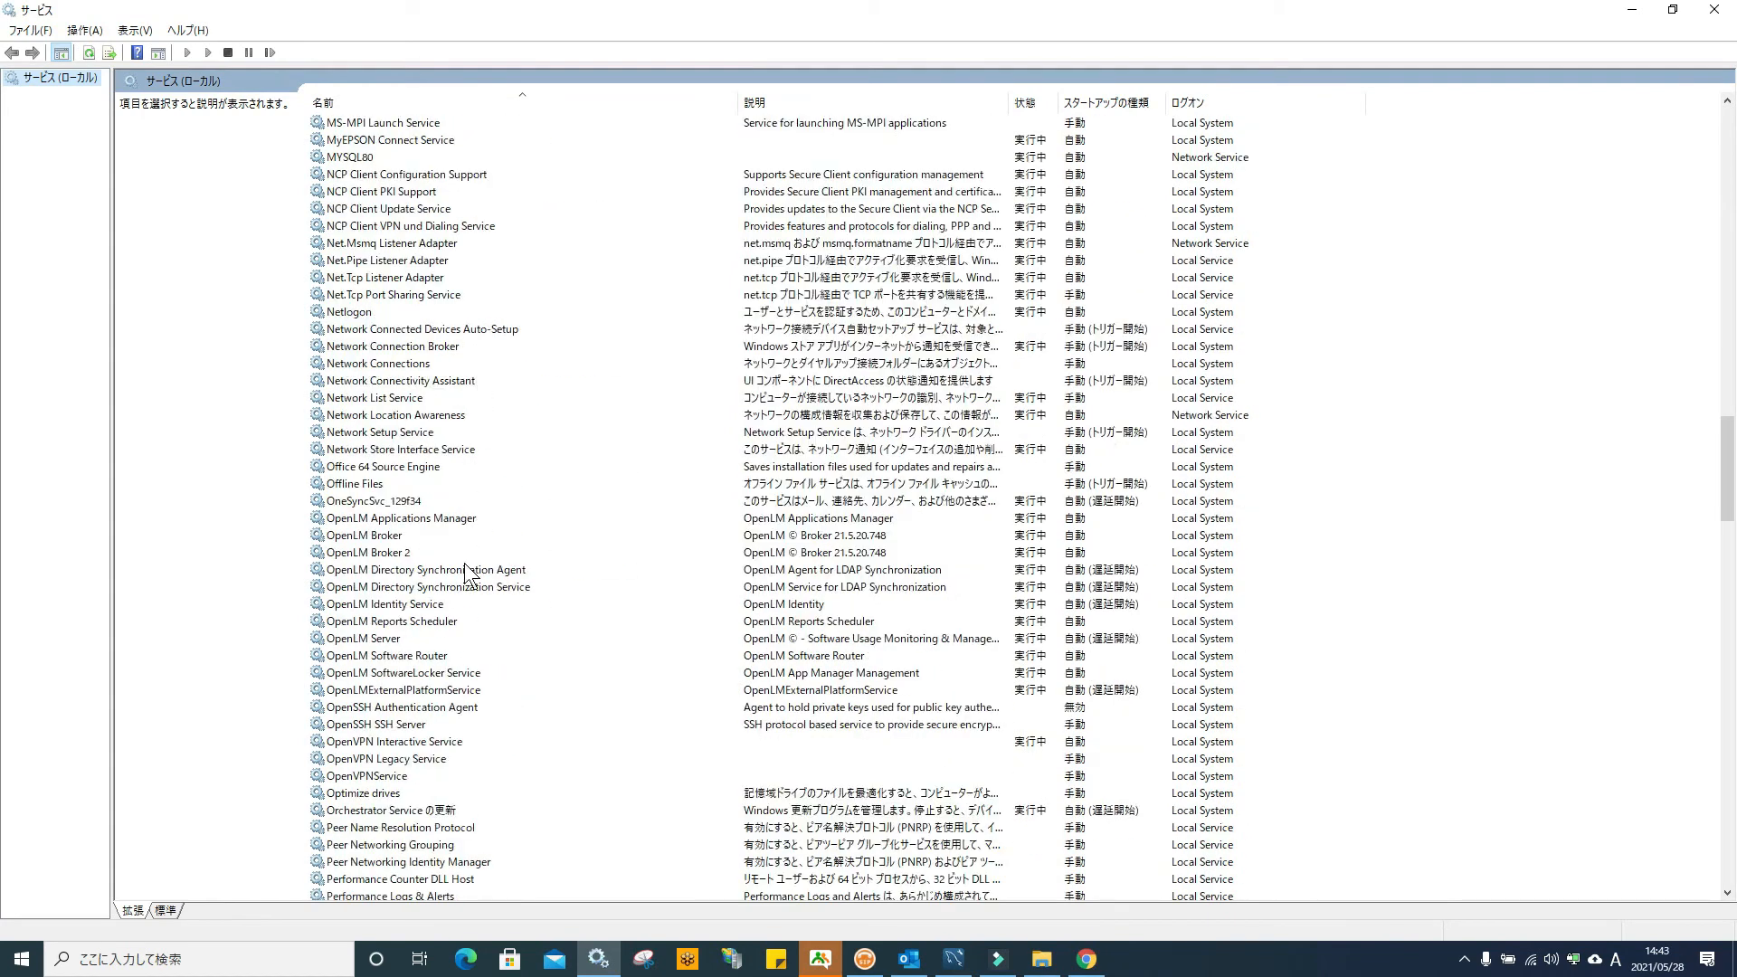
click(390, 640)
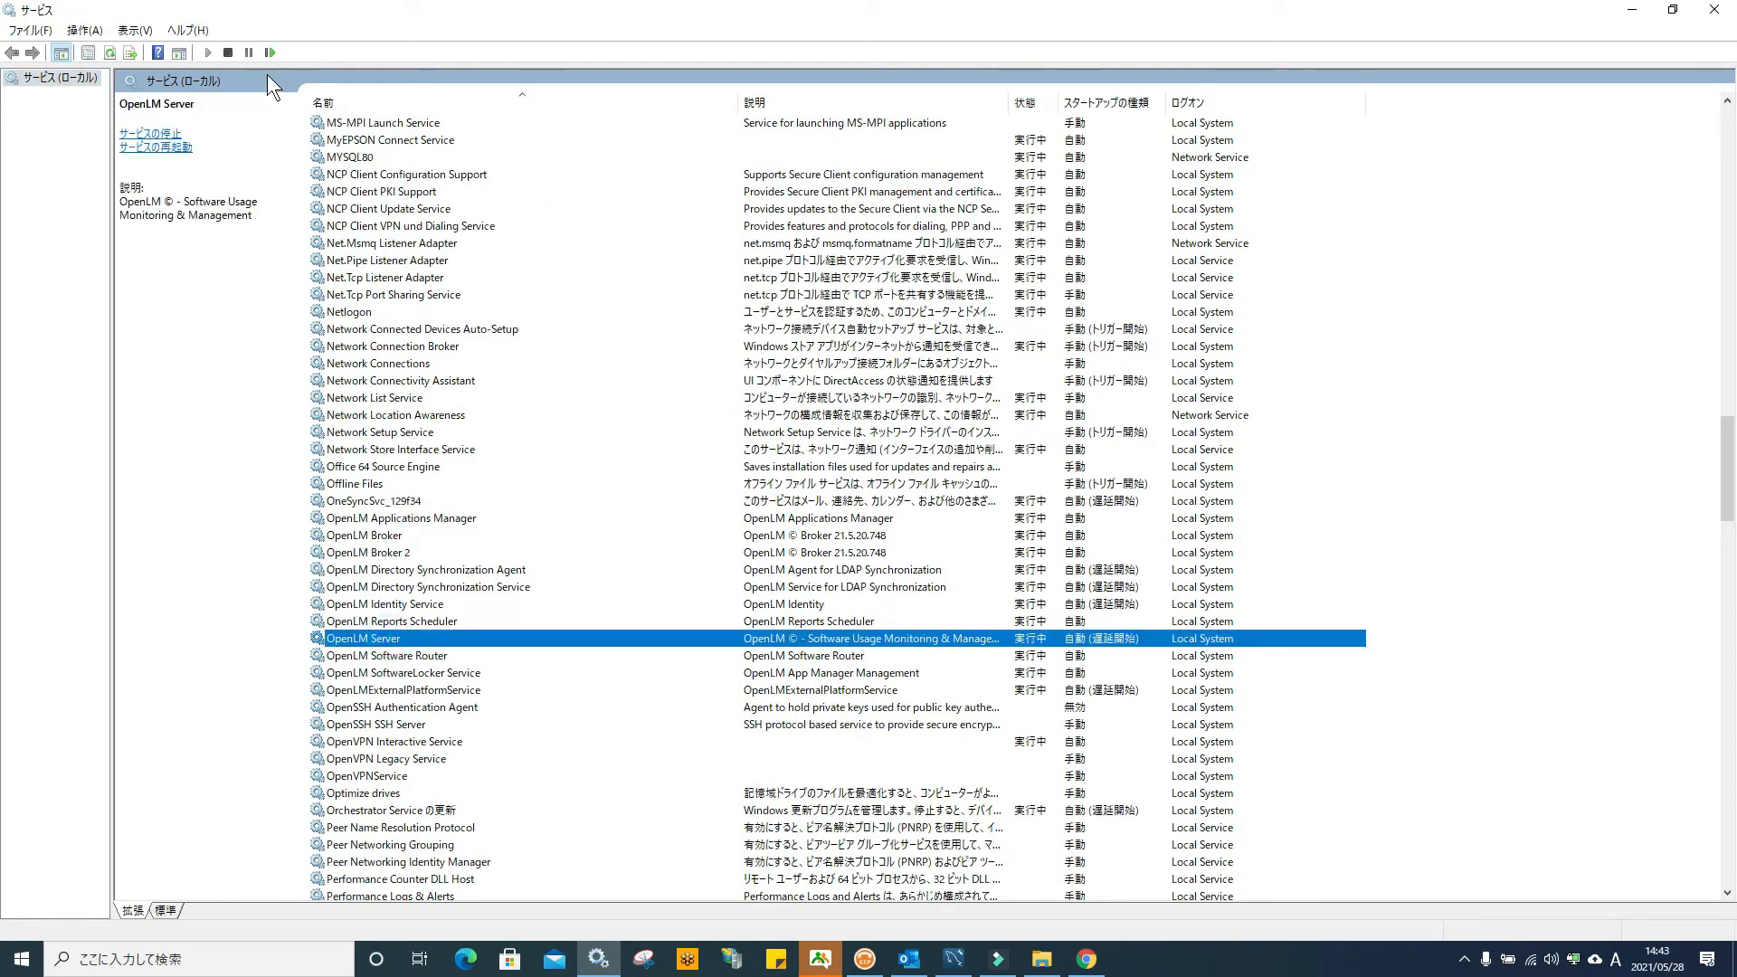
click(268, 52)
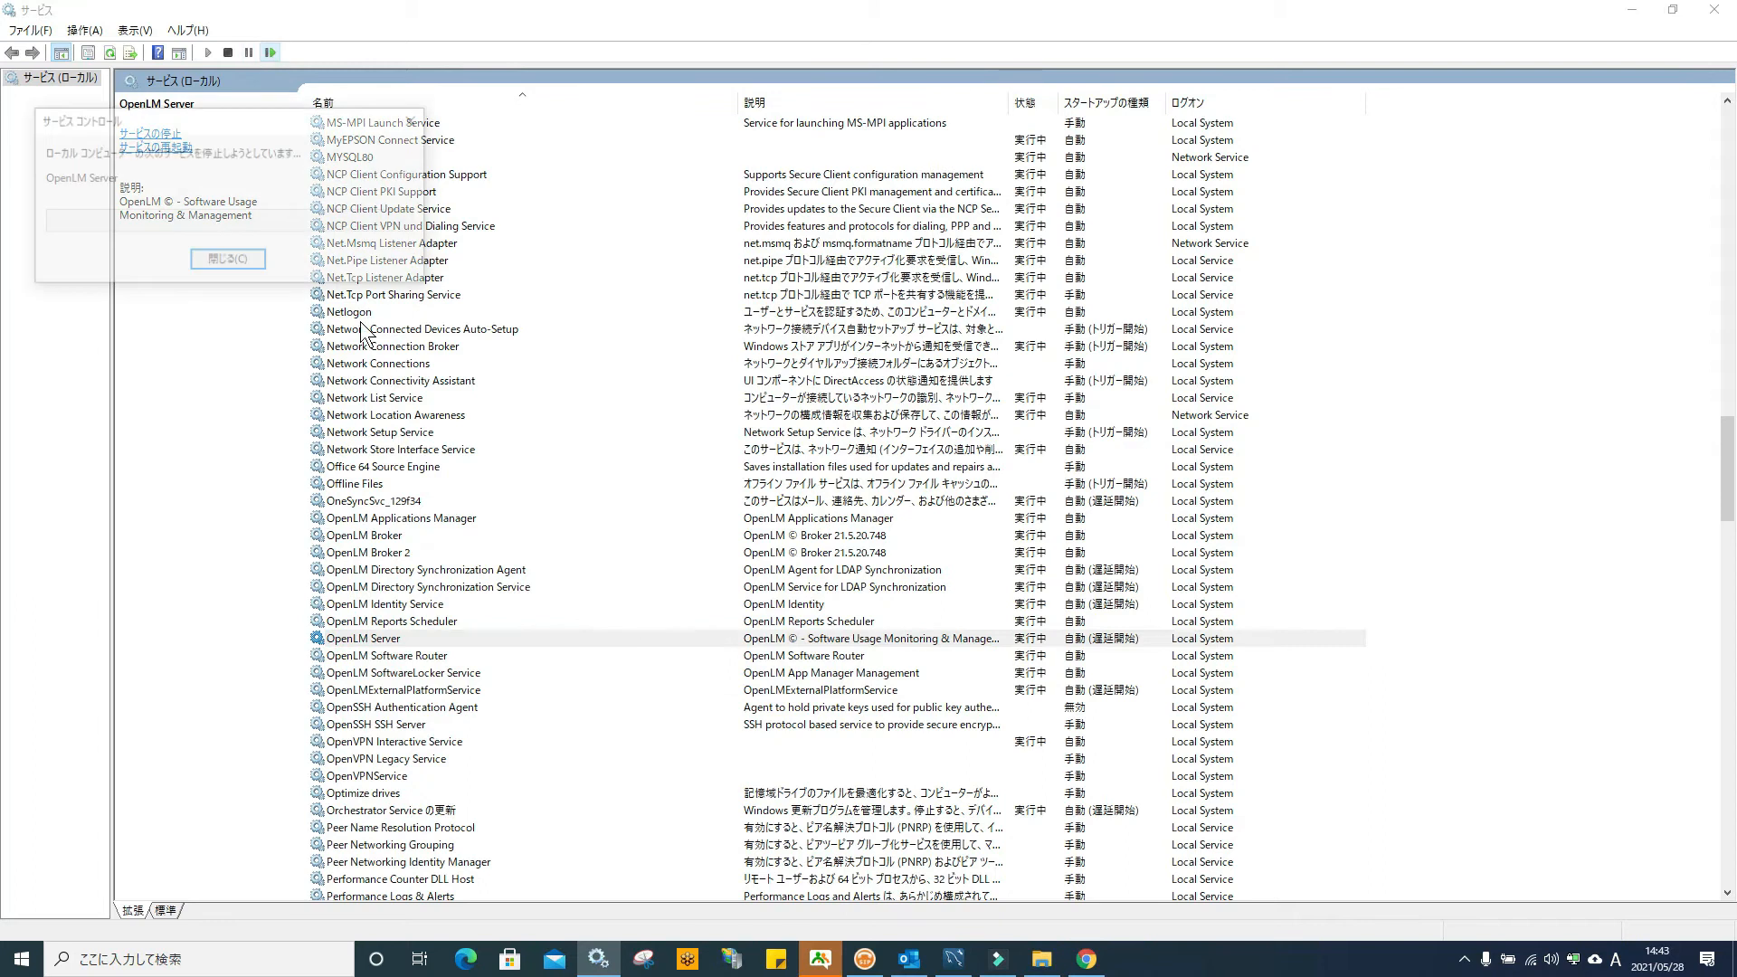
click(381, 621)
click(378, 587)
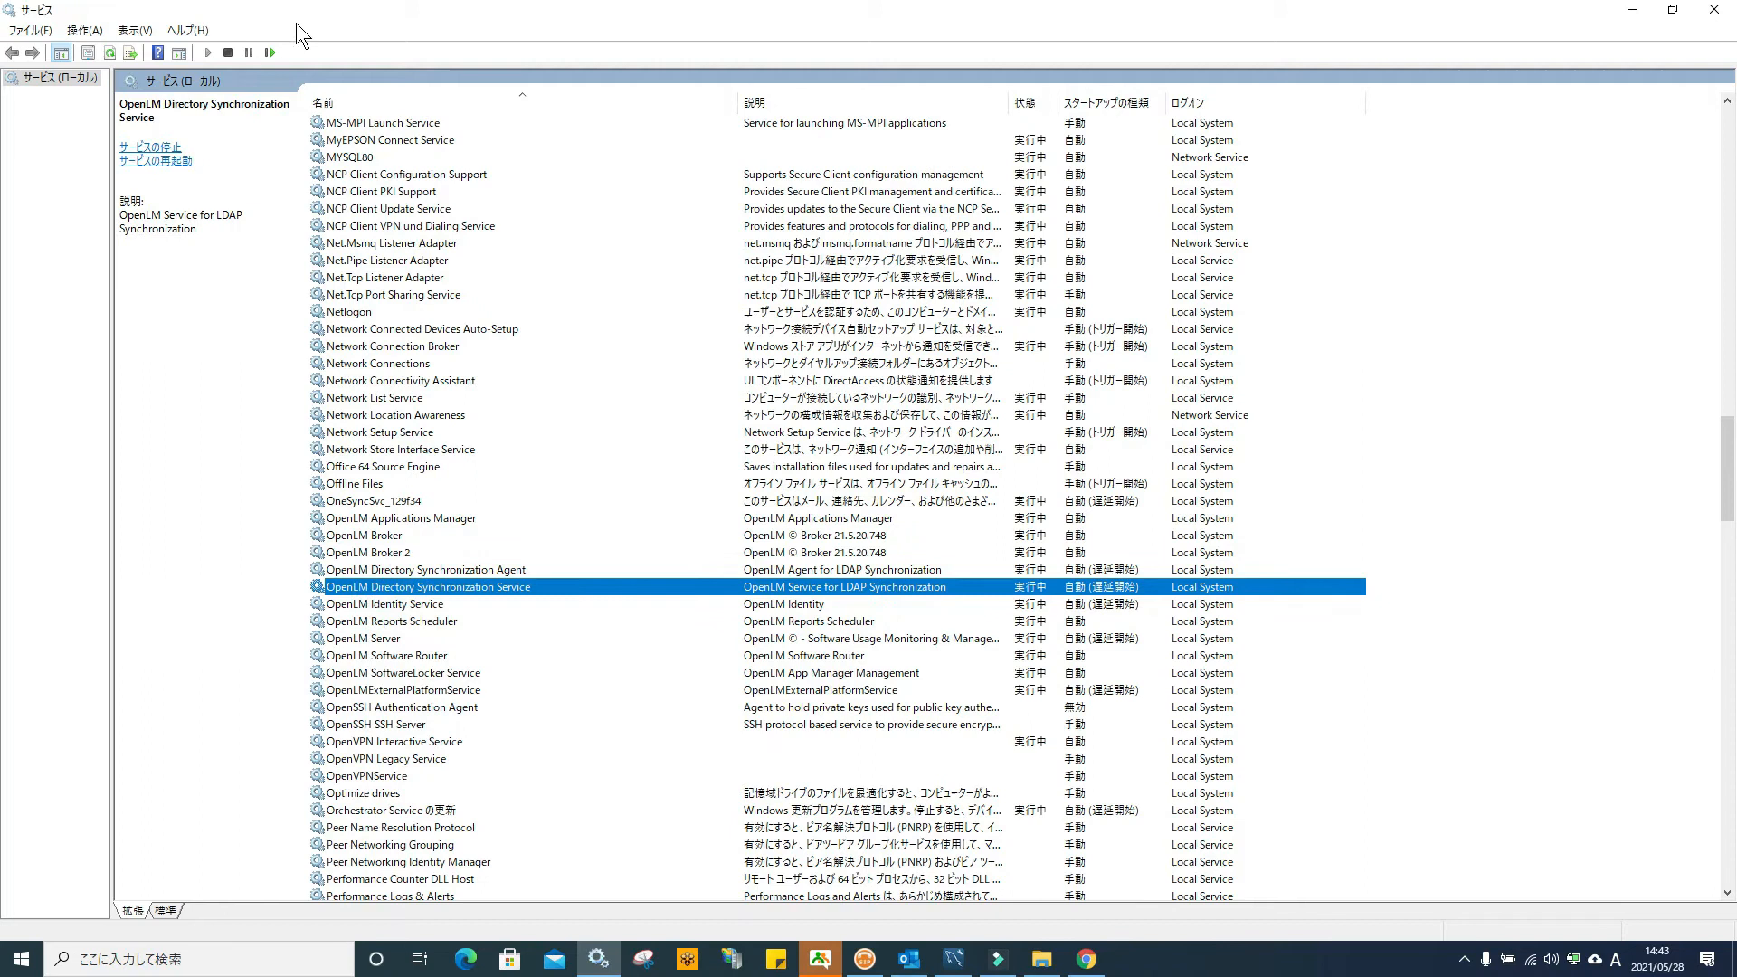
click(272, 52)
Restart the Reports Scheduler, ExternalPlatform and Identity services, then minimize Services
click(389, 623)
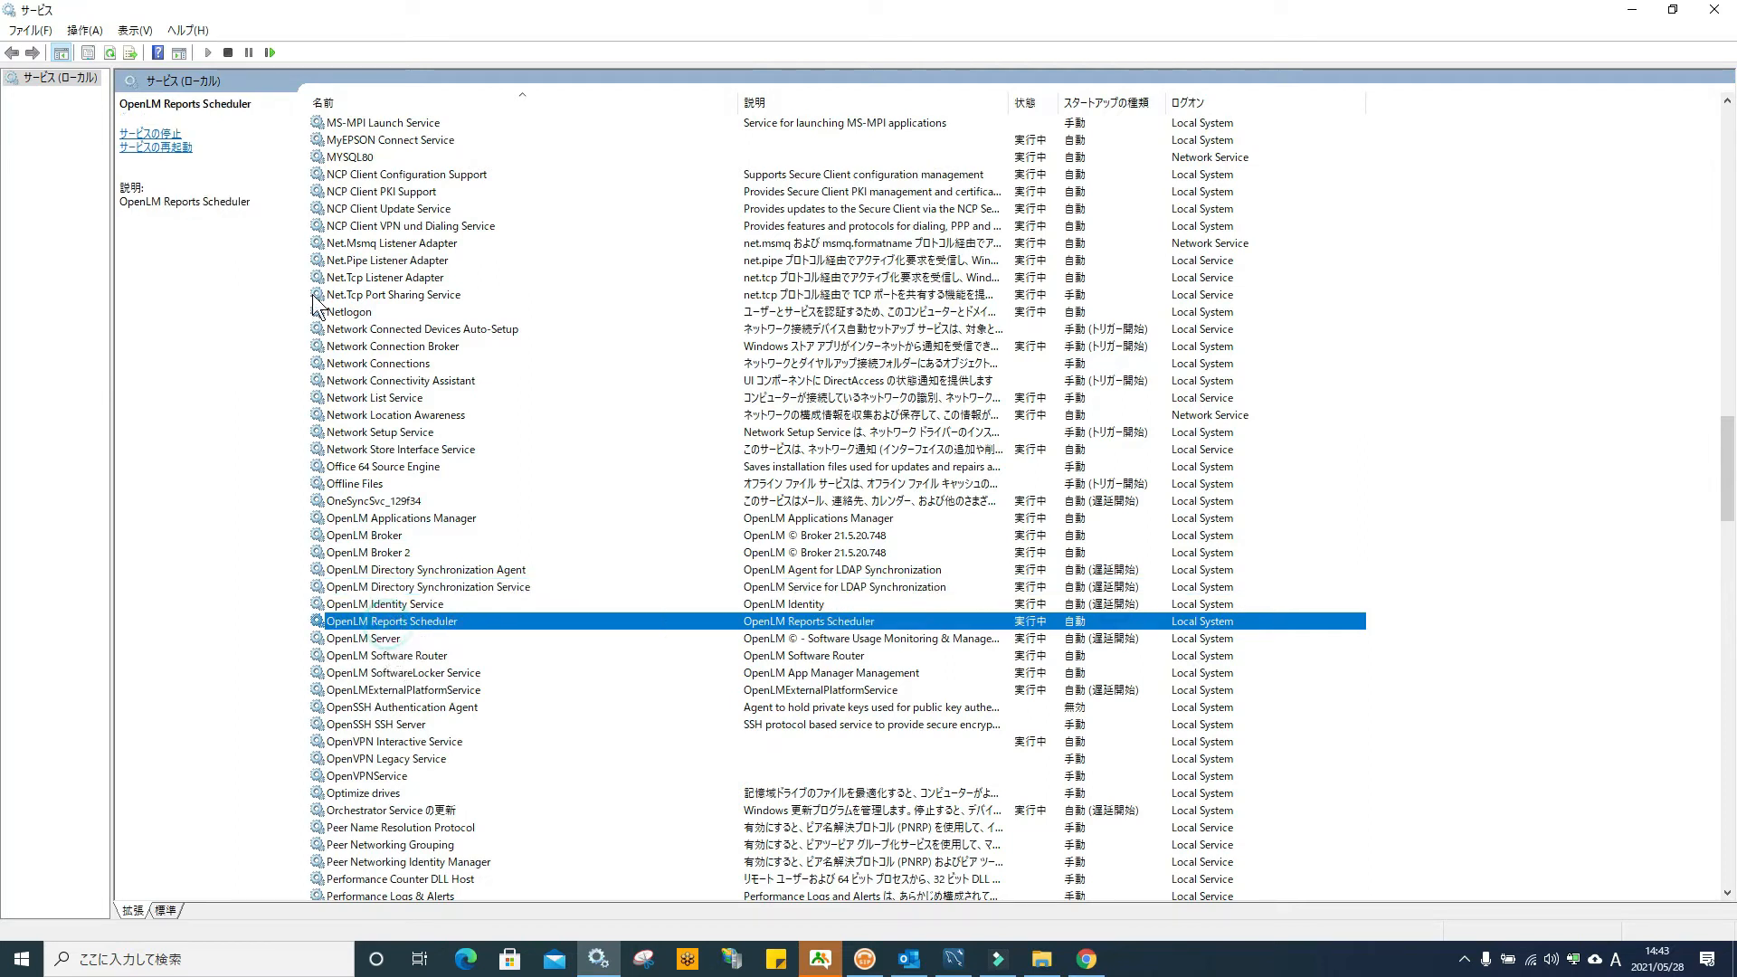
click(269, 53)
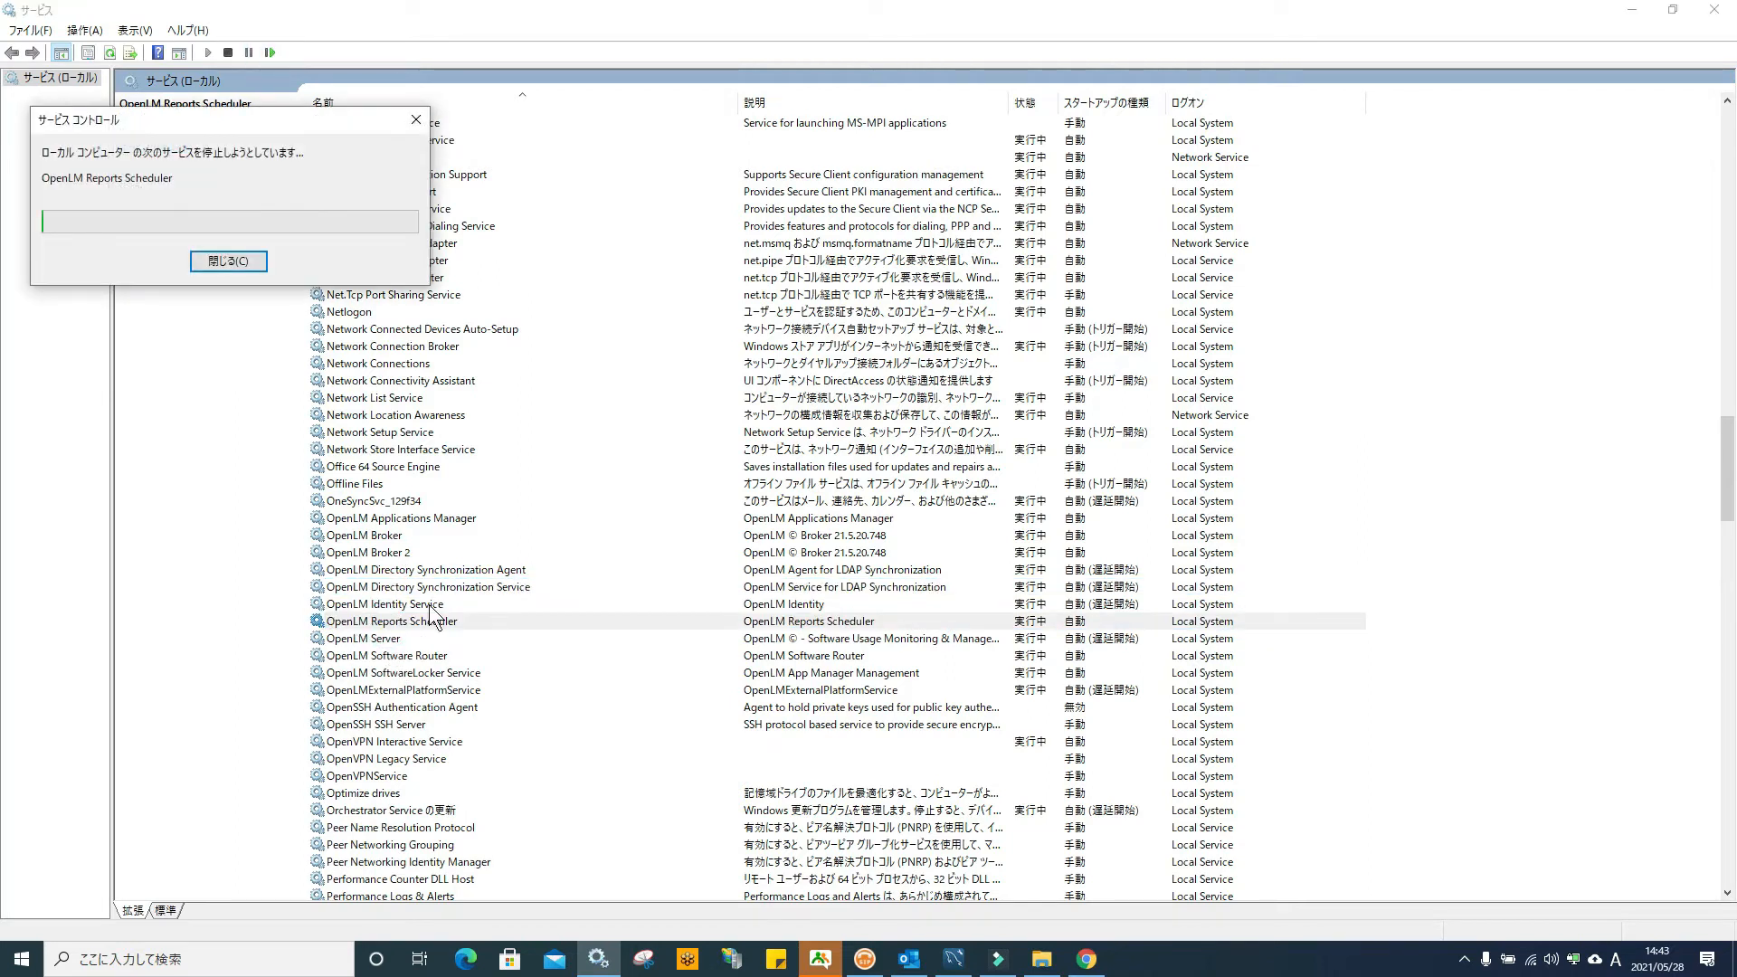
click(406, 690)
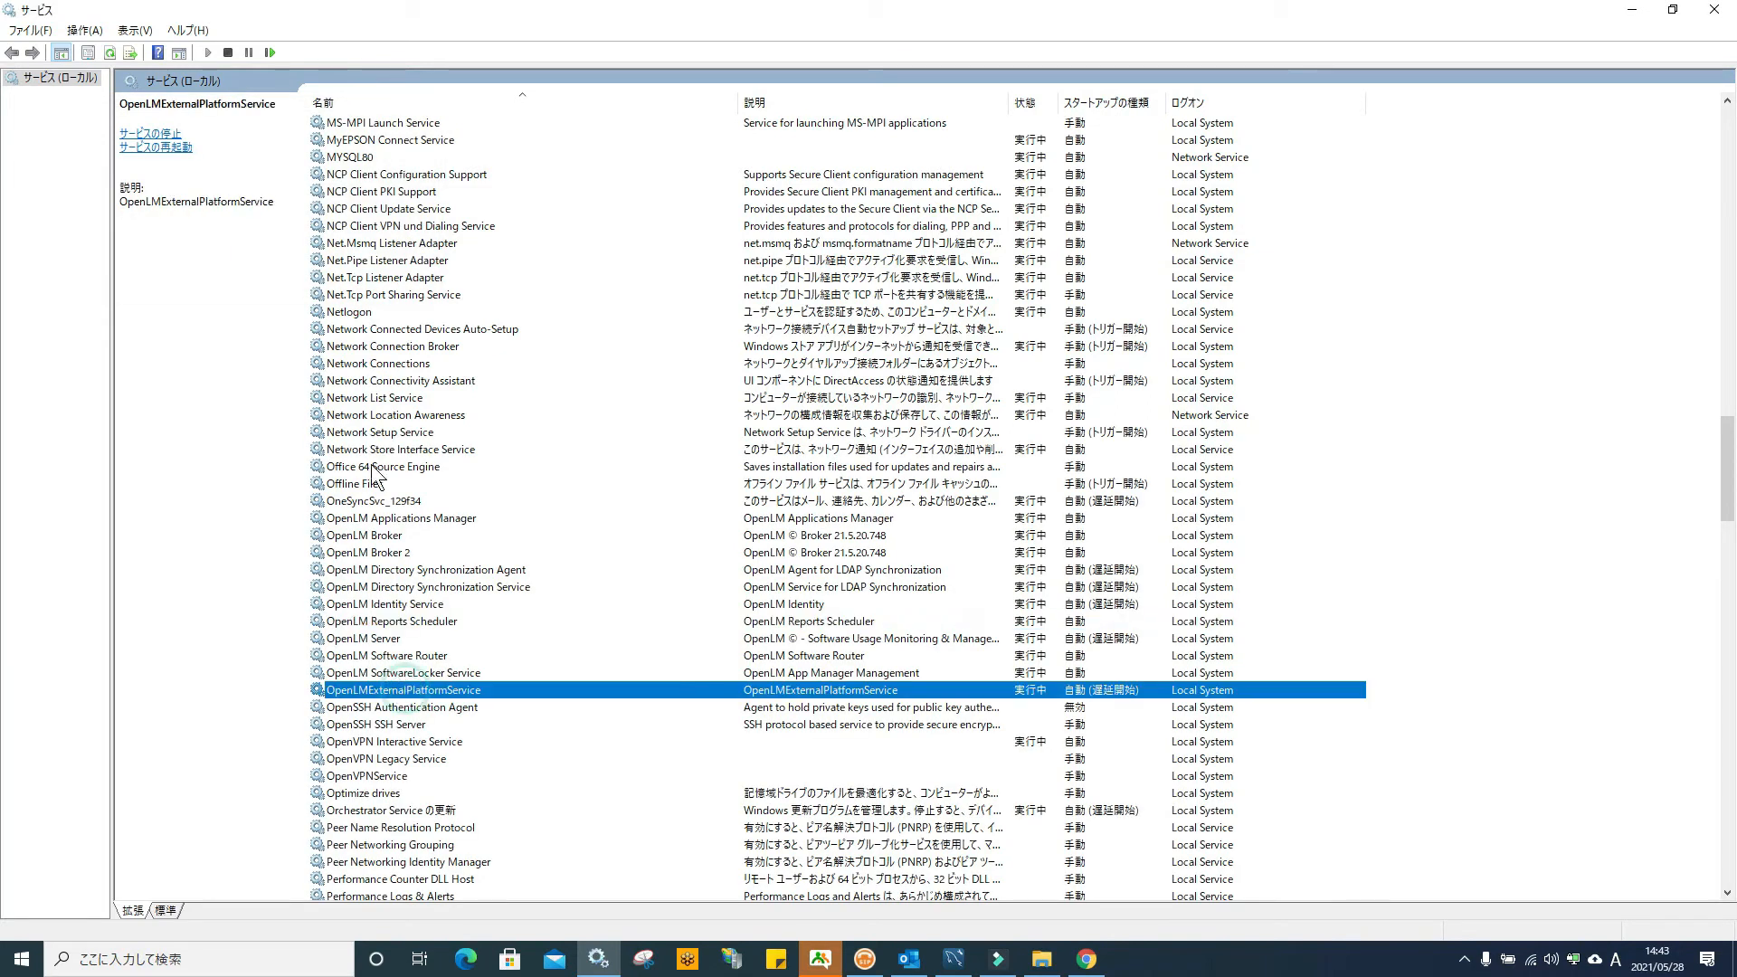
click(268, 50)
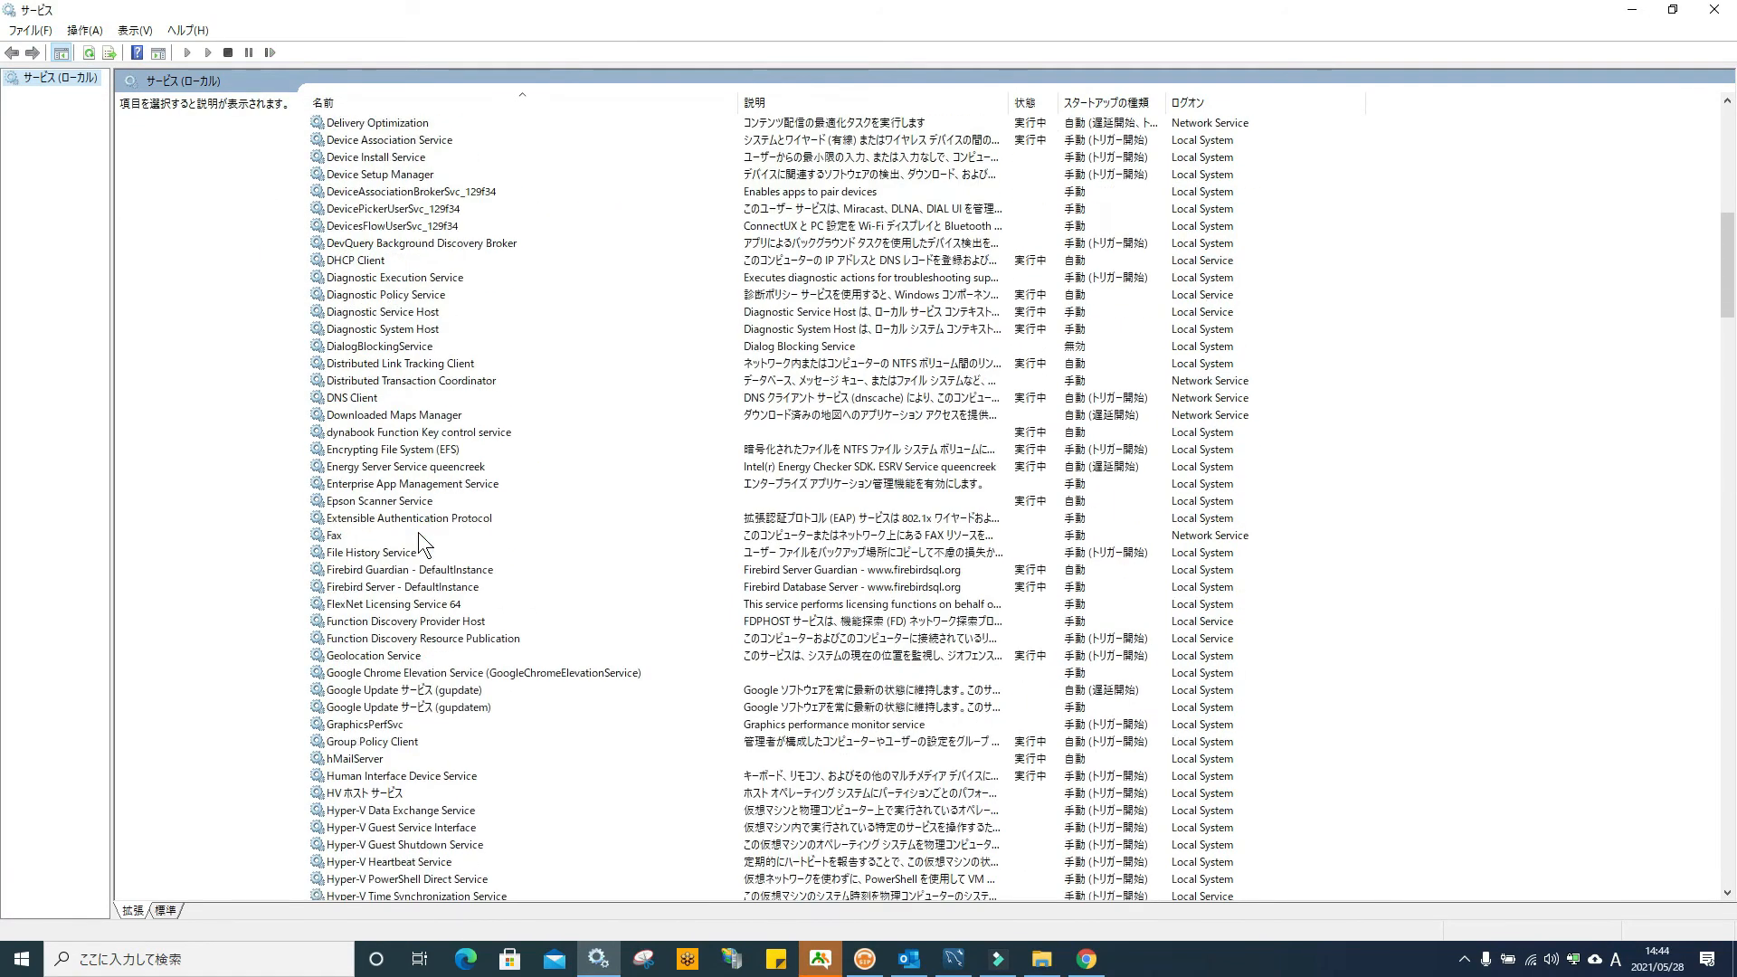
scroll(419, 543, down, 20)
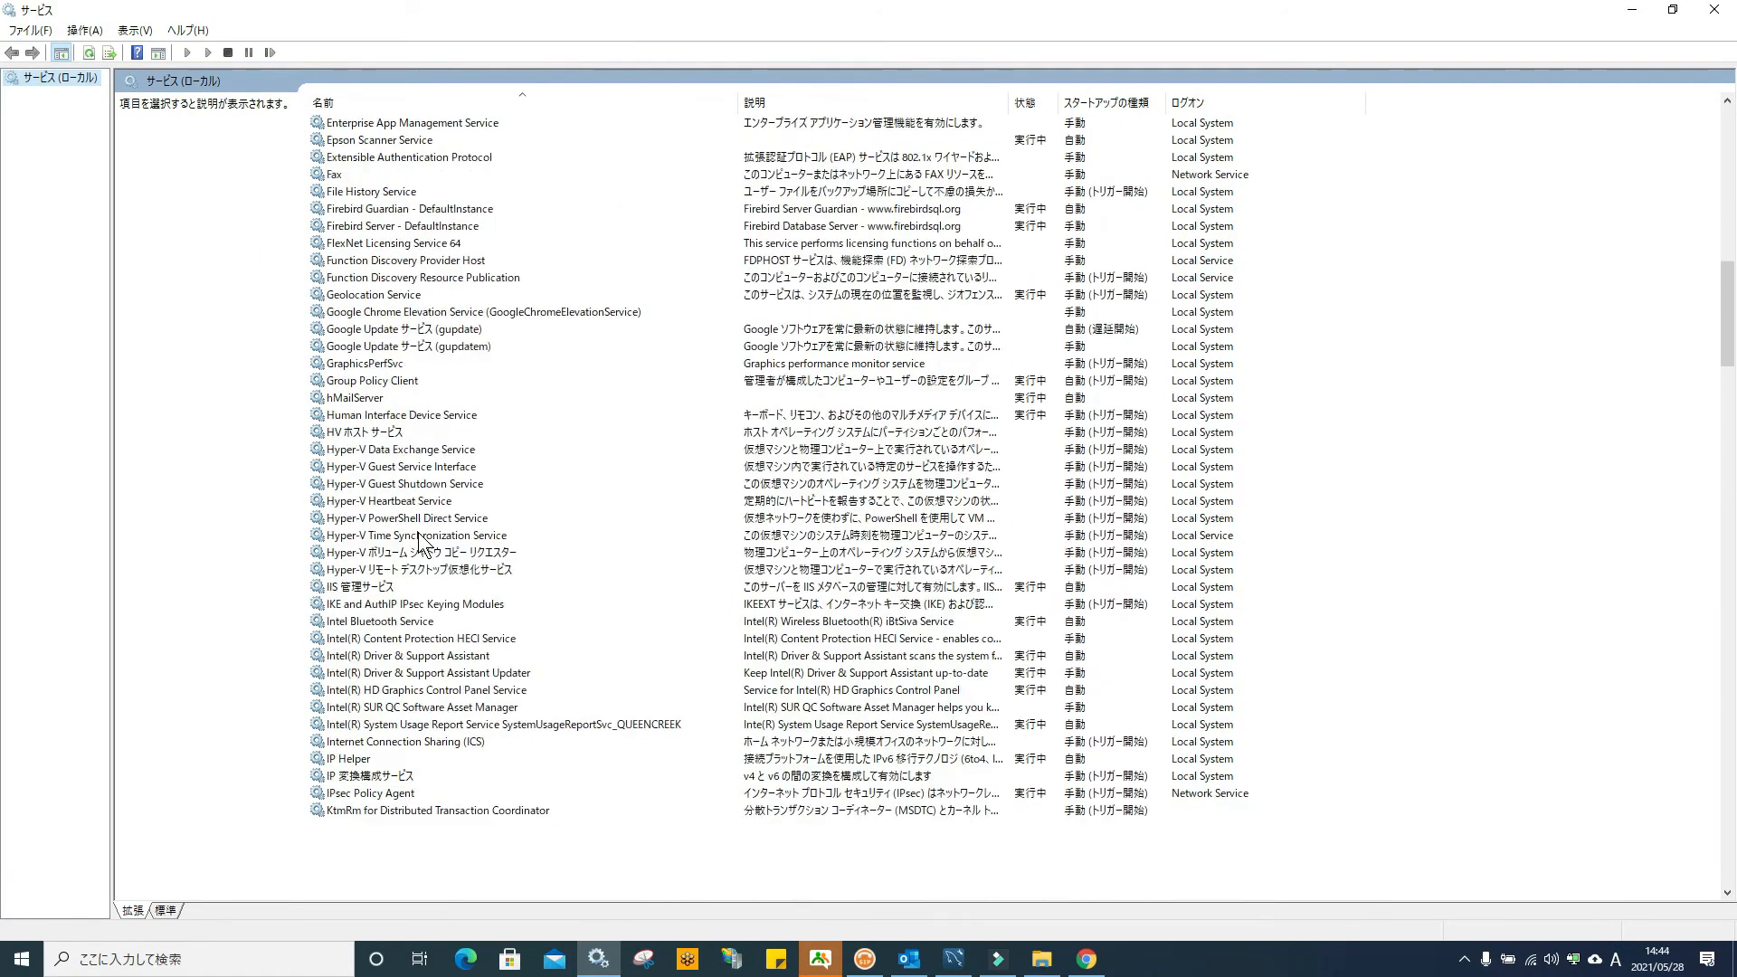
scroll(419, 543, down, 3)
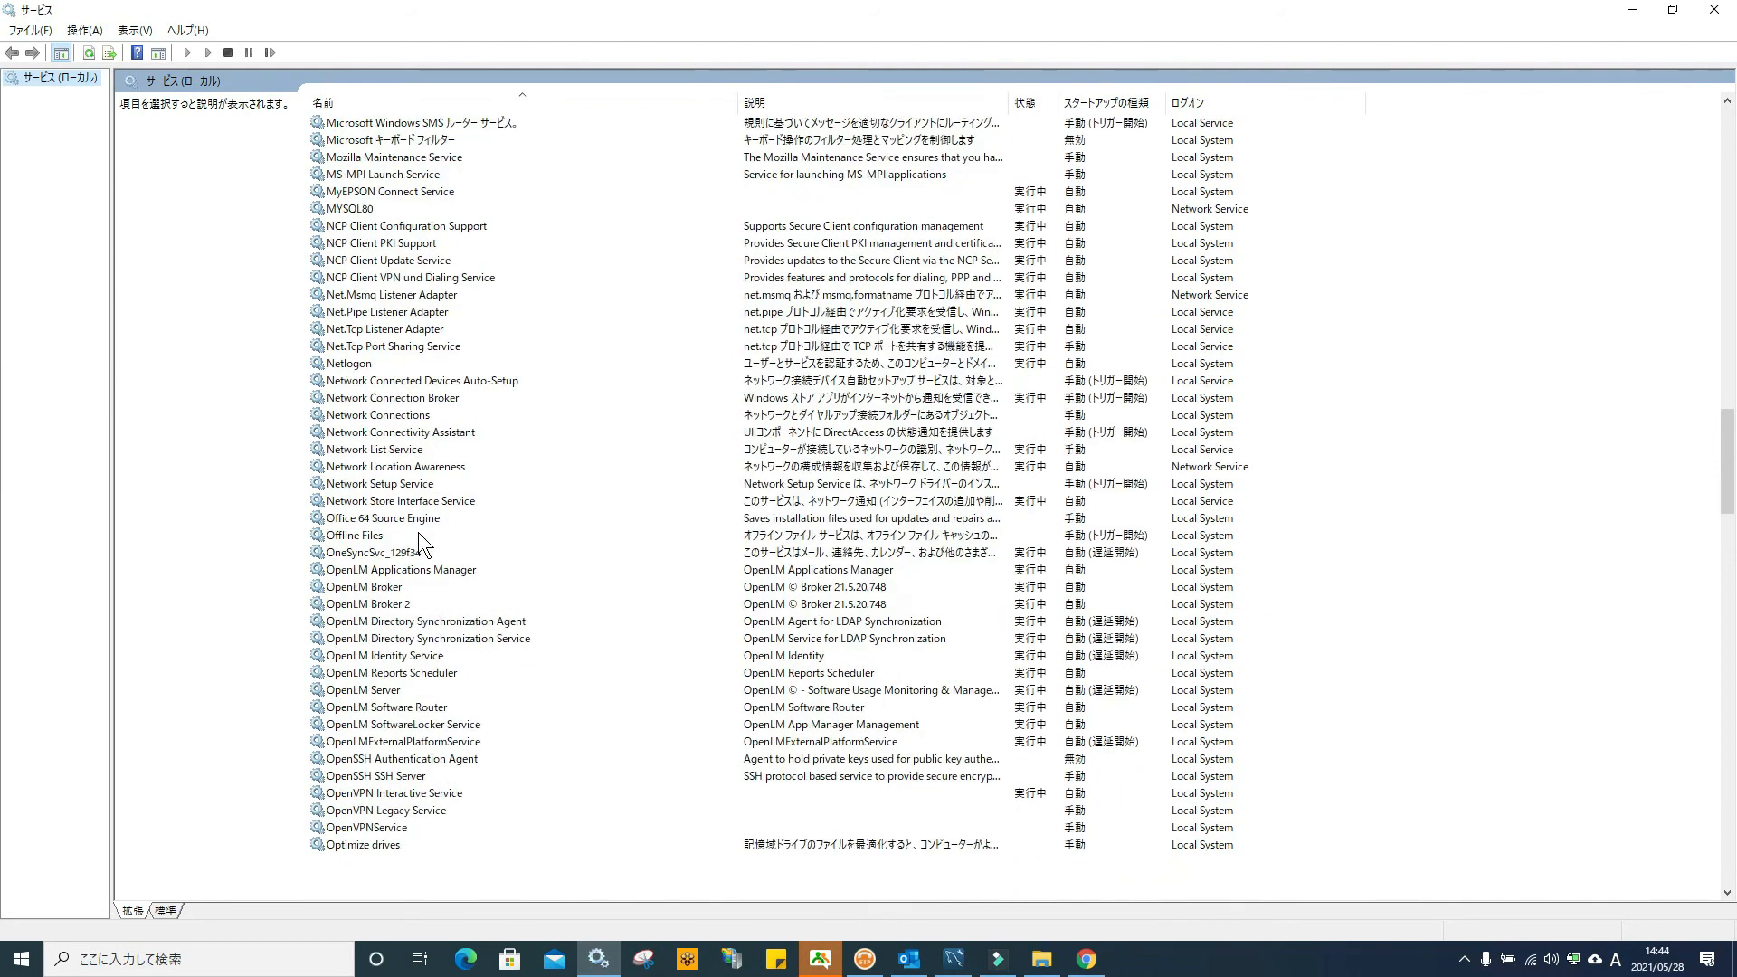
click(419, 657)
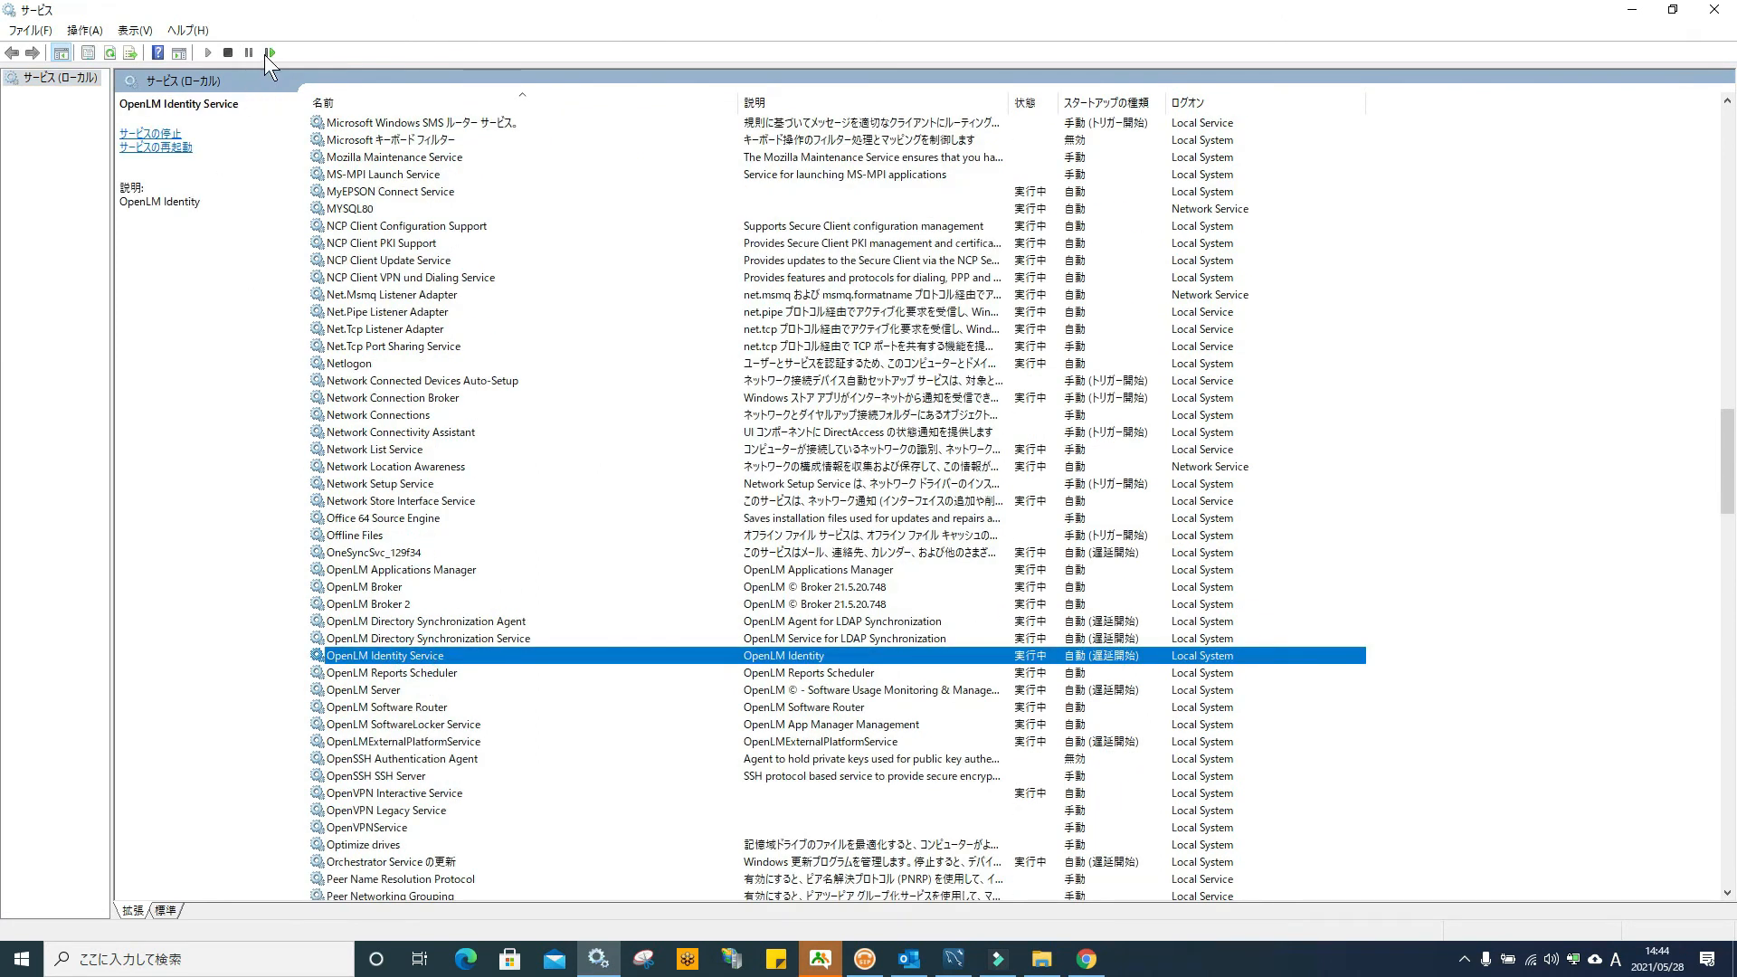
click(268, 53)
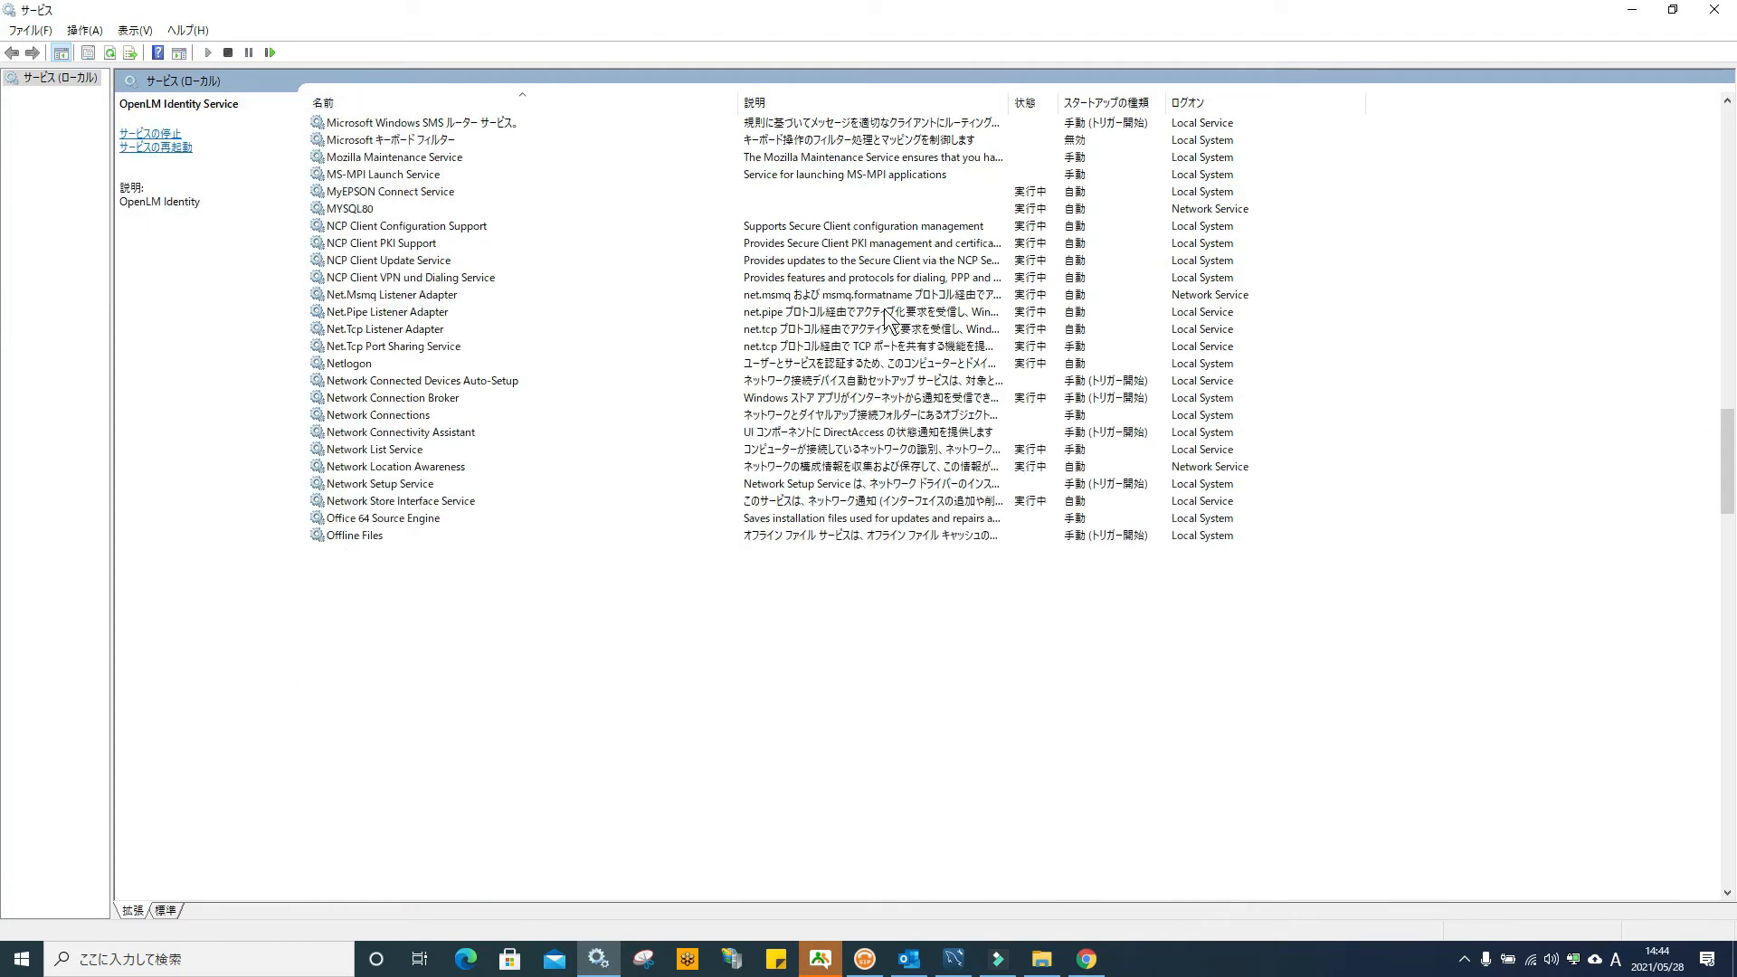
click(1633, 11)
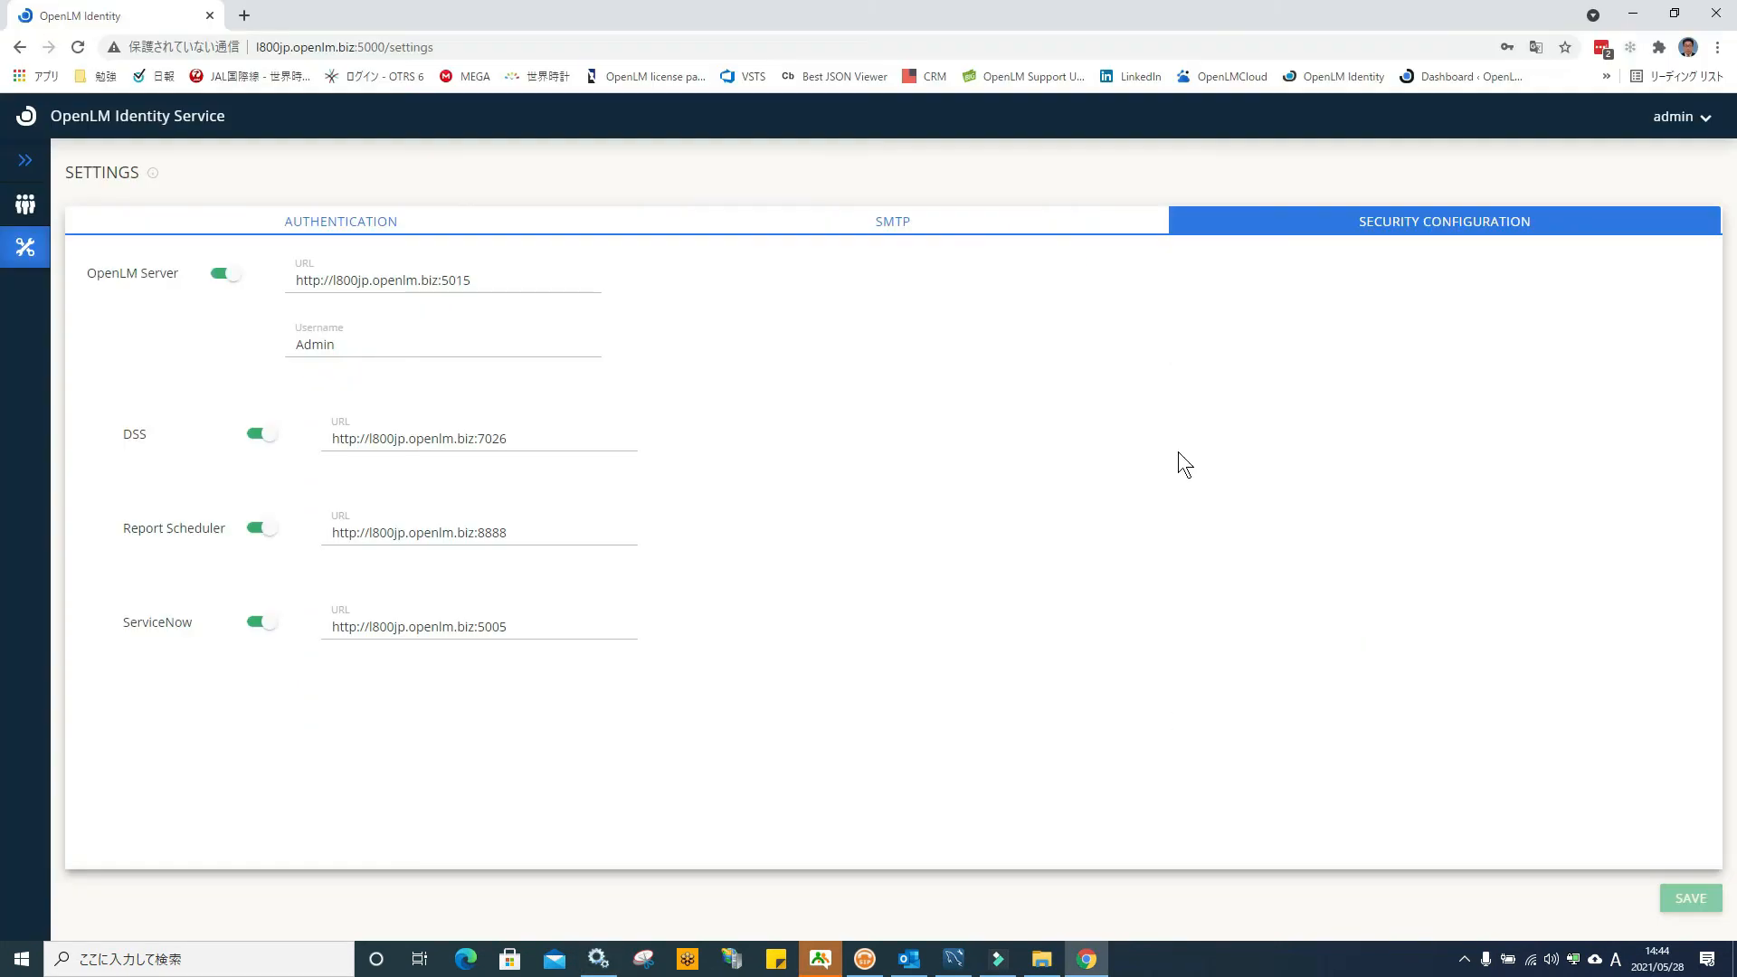
Launch OpenLM EasyAdmin from the desktop and sign in with the administrator account
click(1633, 16)
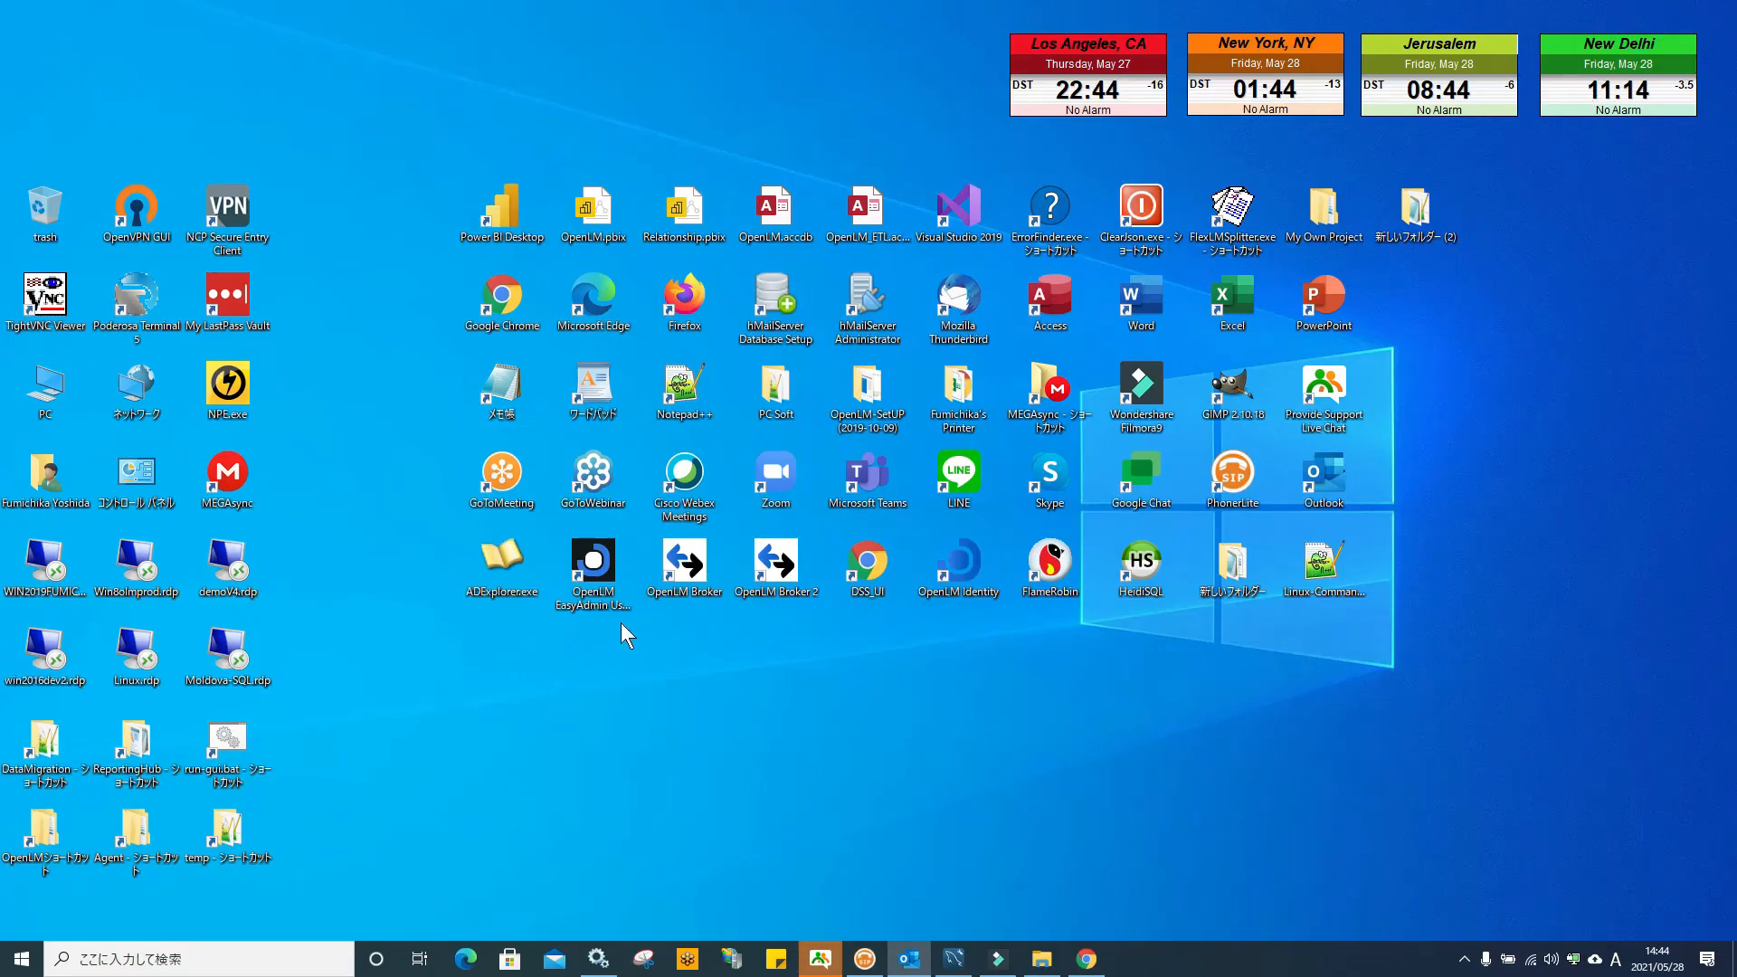
double_click(596, 575)
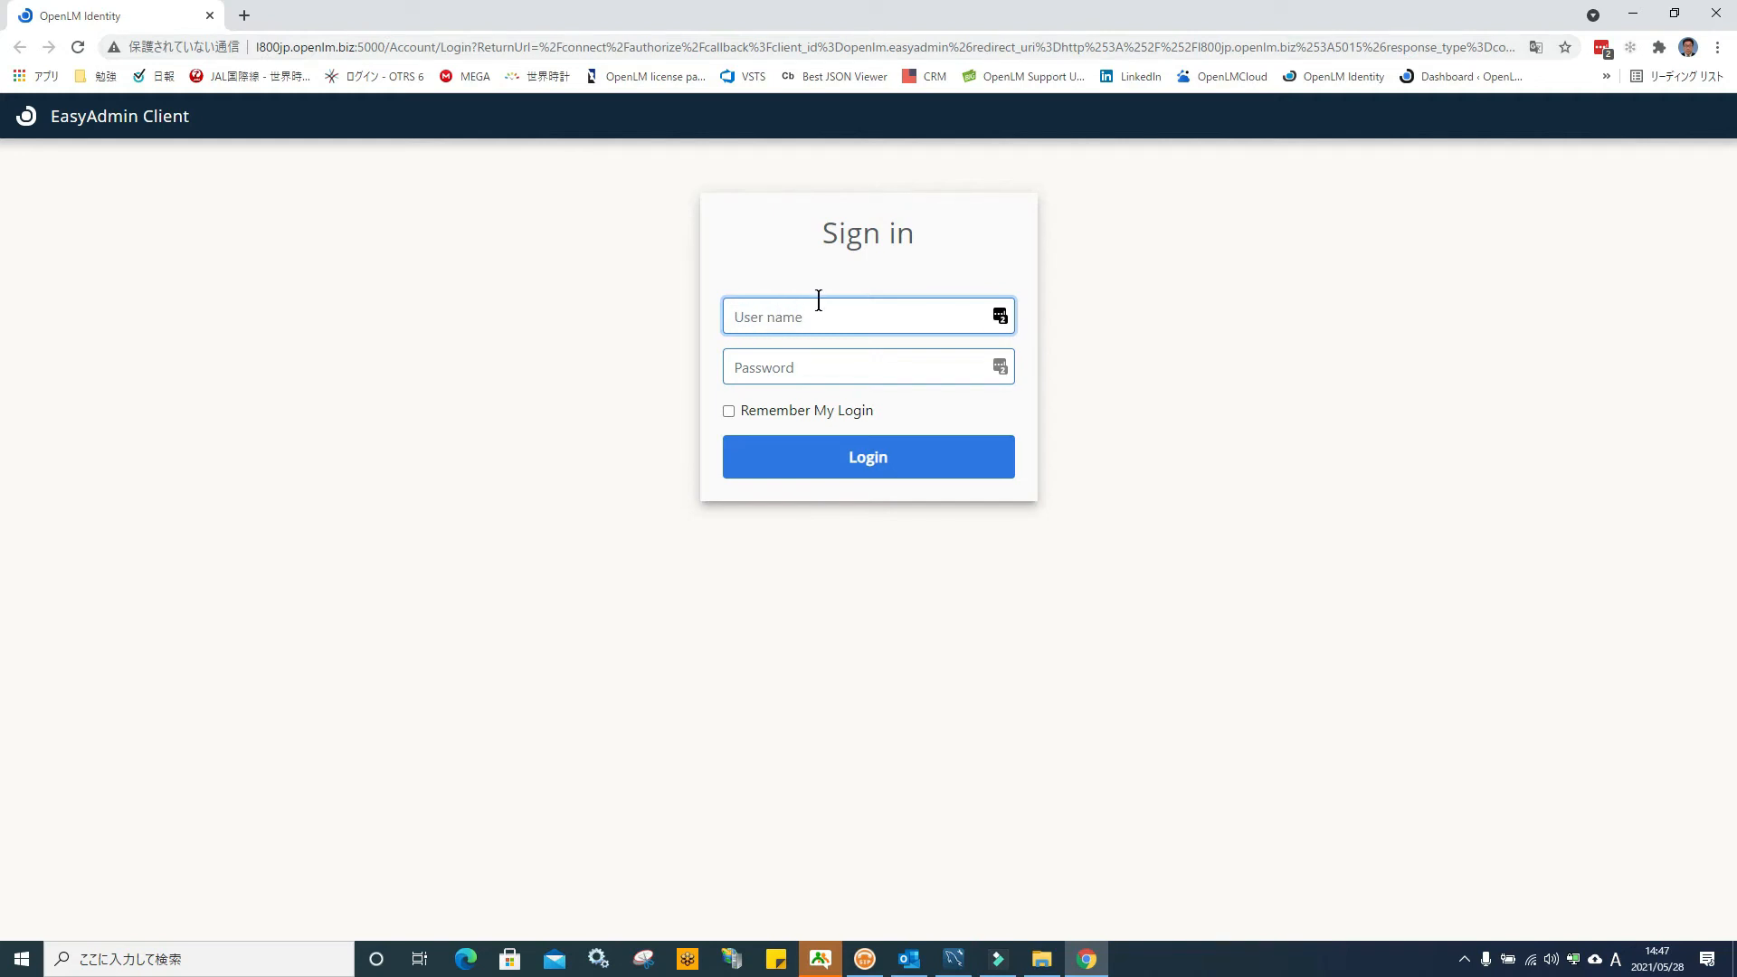
text(Admin)
key(Tab)
text(a)
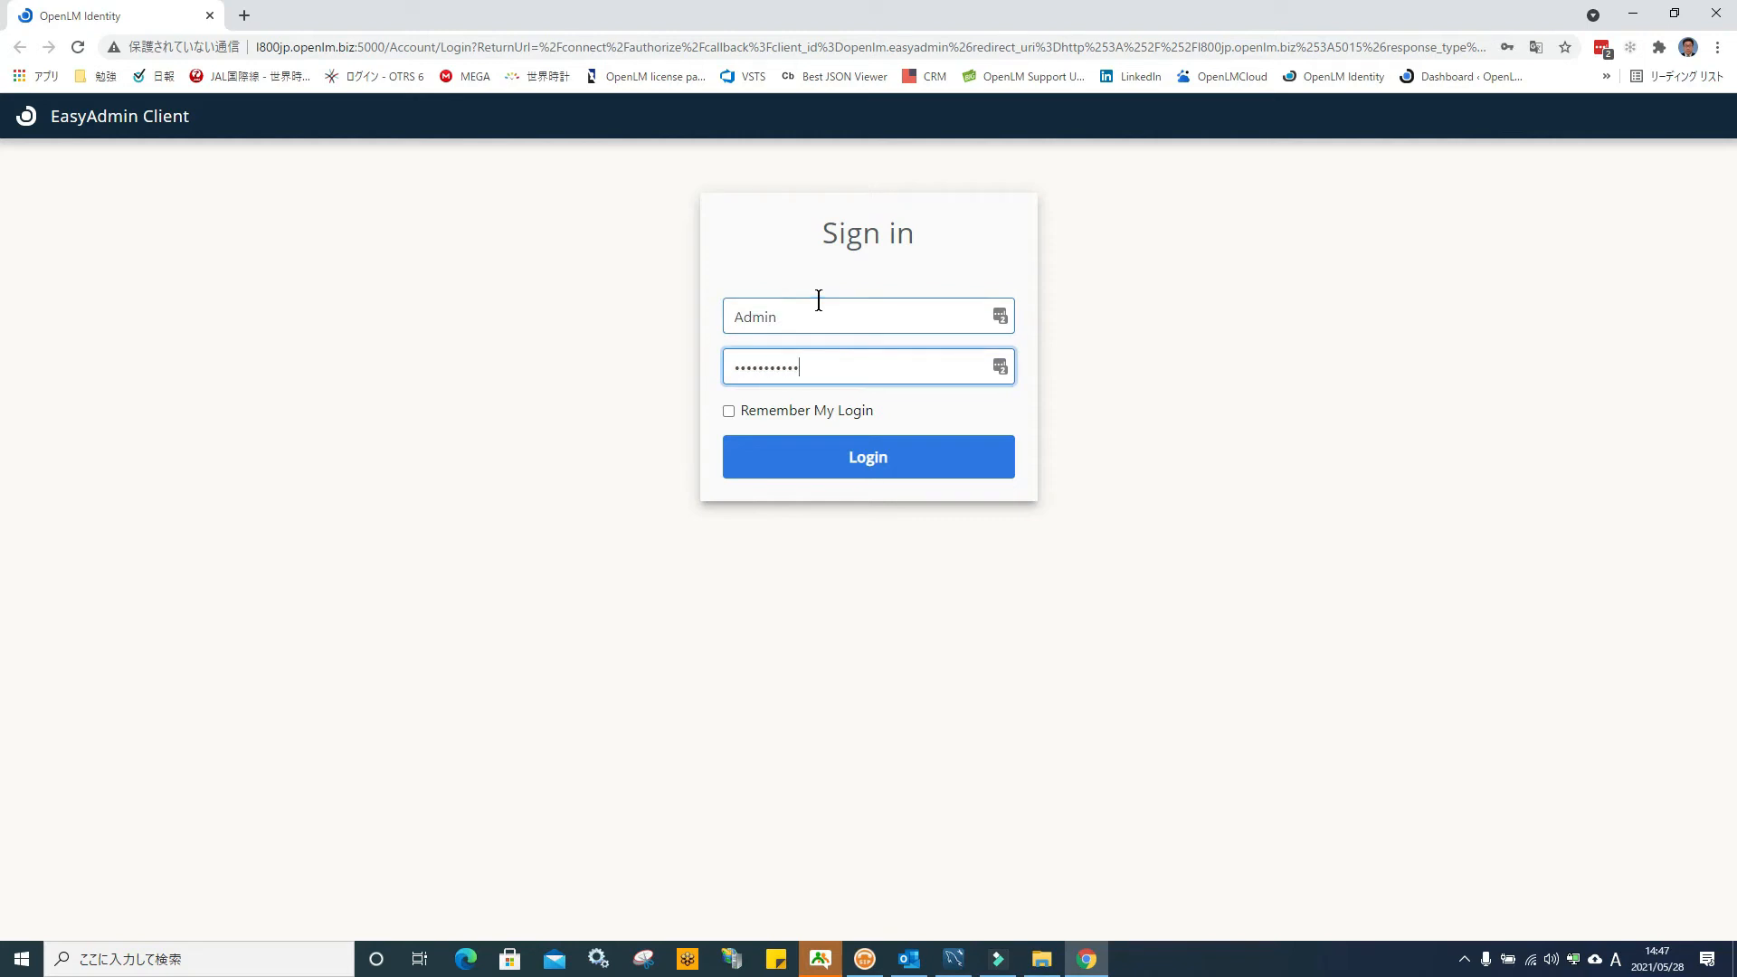
key(Return)
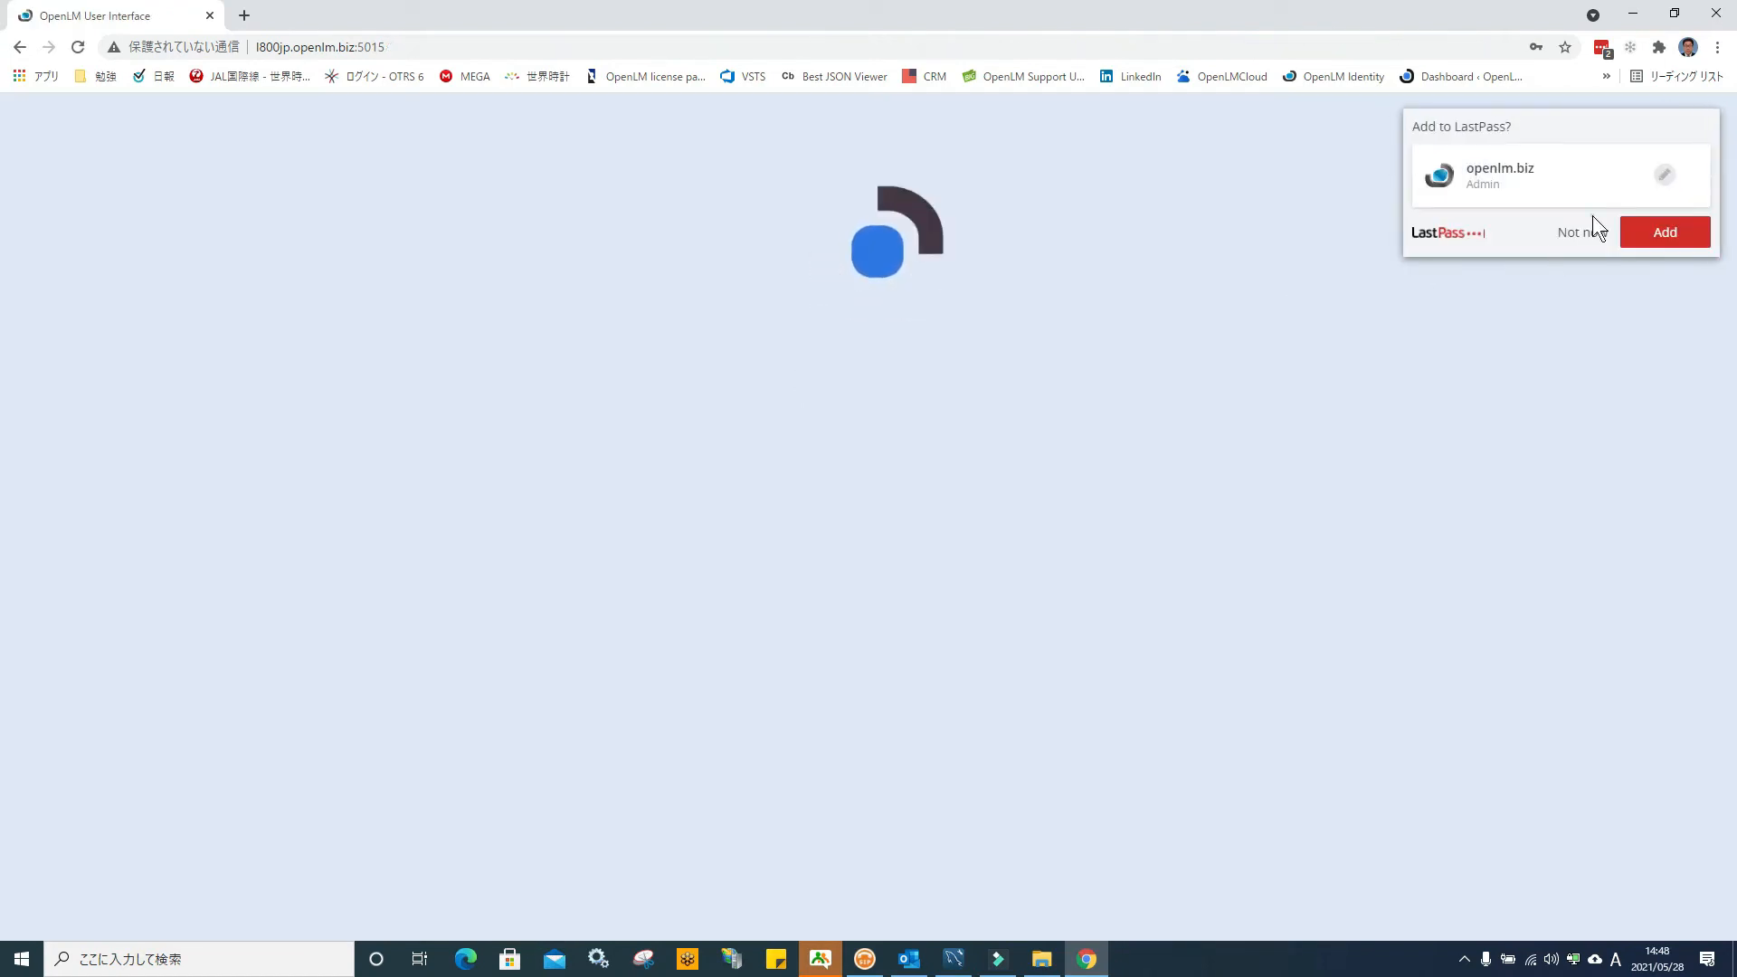
Dismiss the LastPass save prompt, check the EasyAdmin menu, and return to the desktop
click(1583, 234)
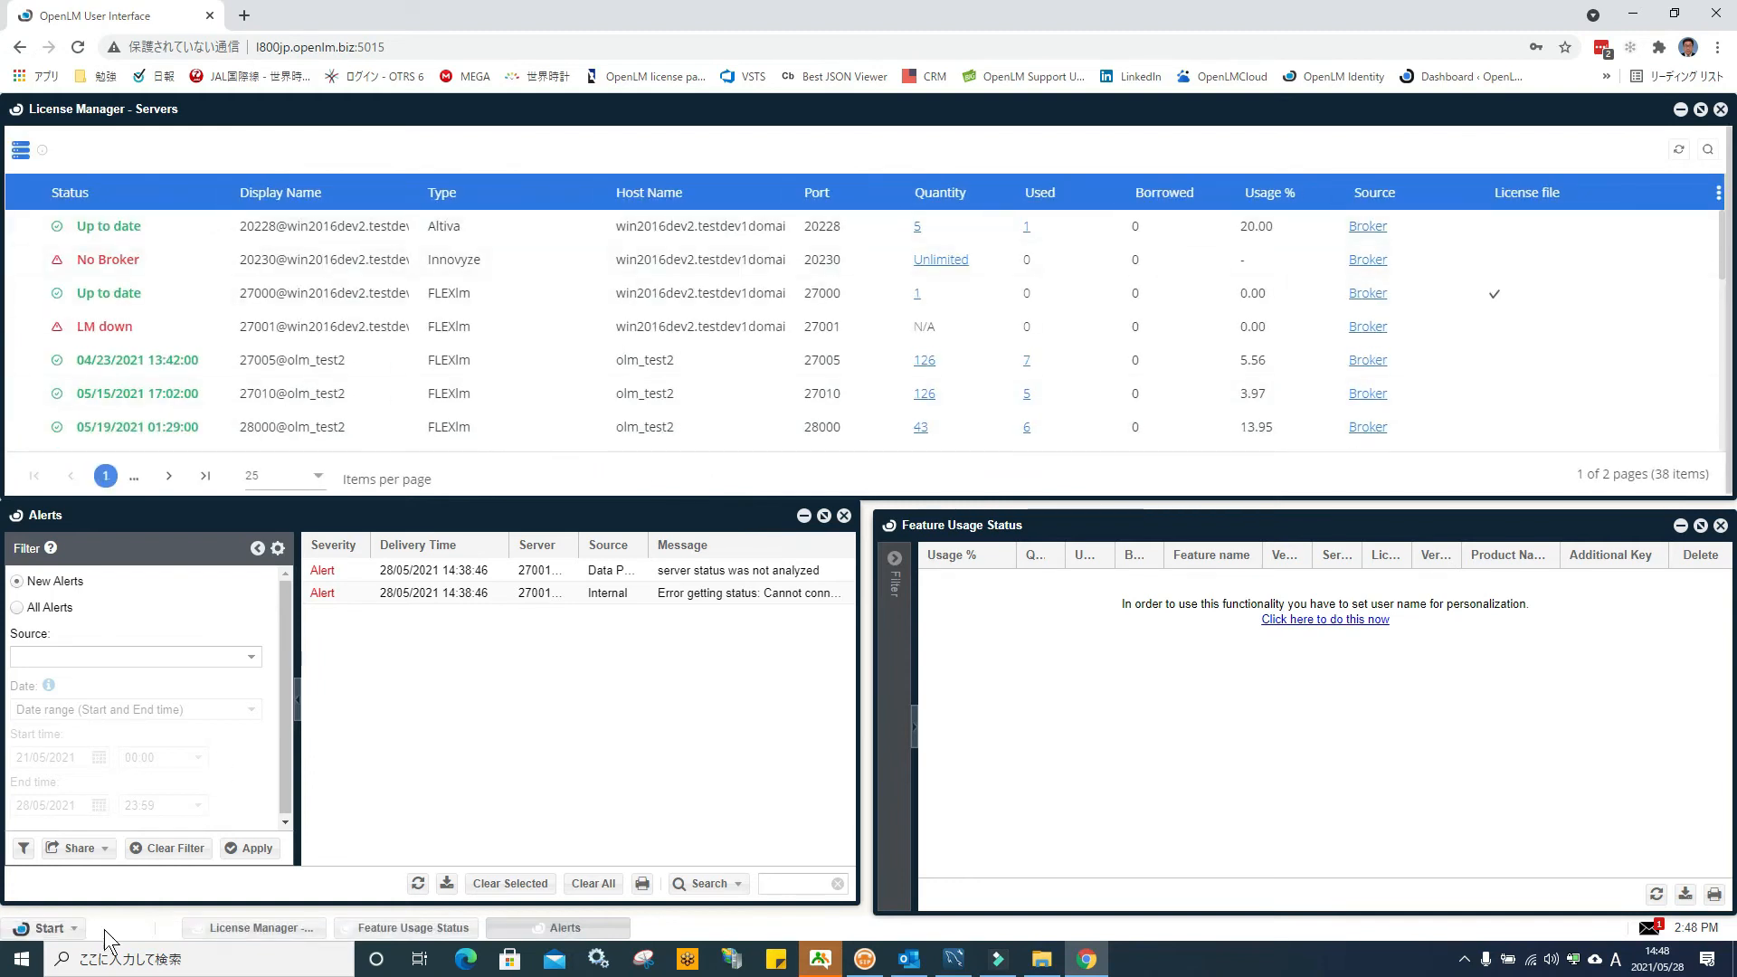
click(41, 928)
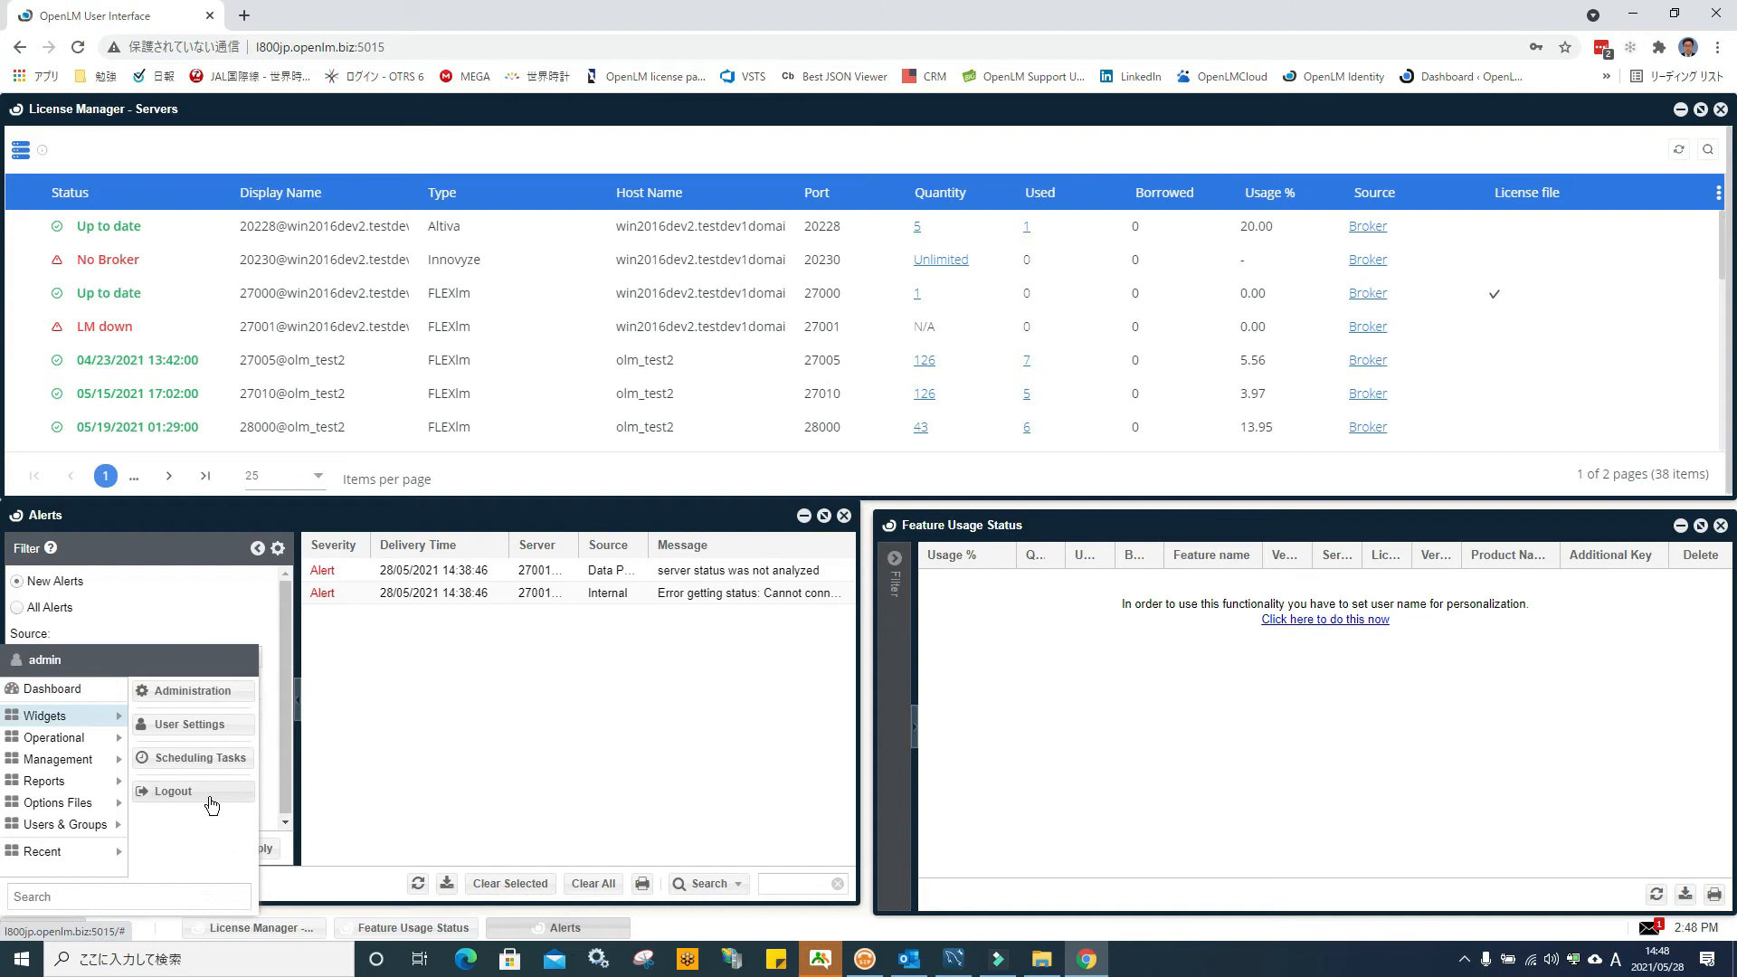
click(554, 746)
click(1633, 15)
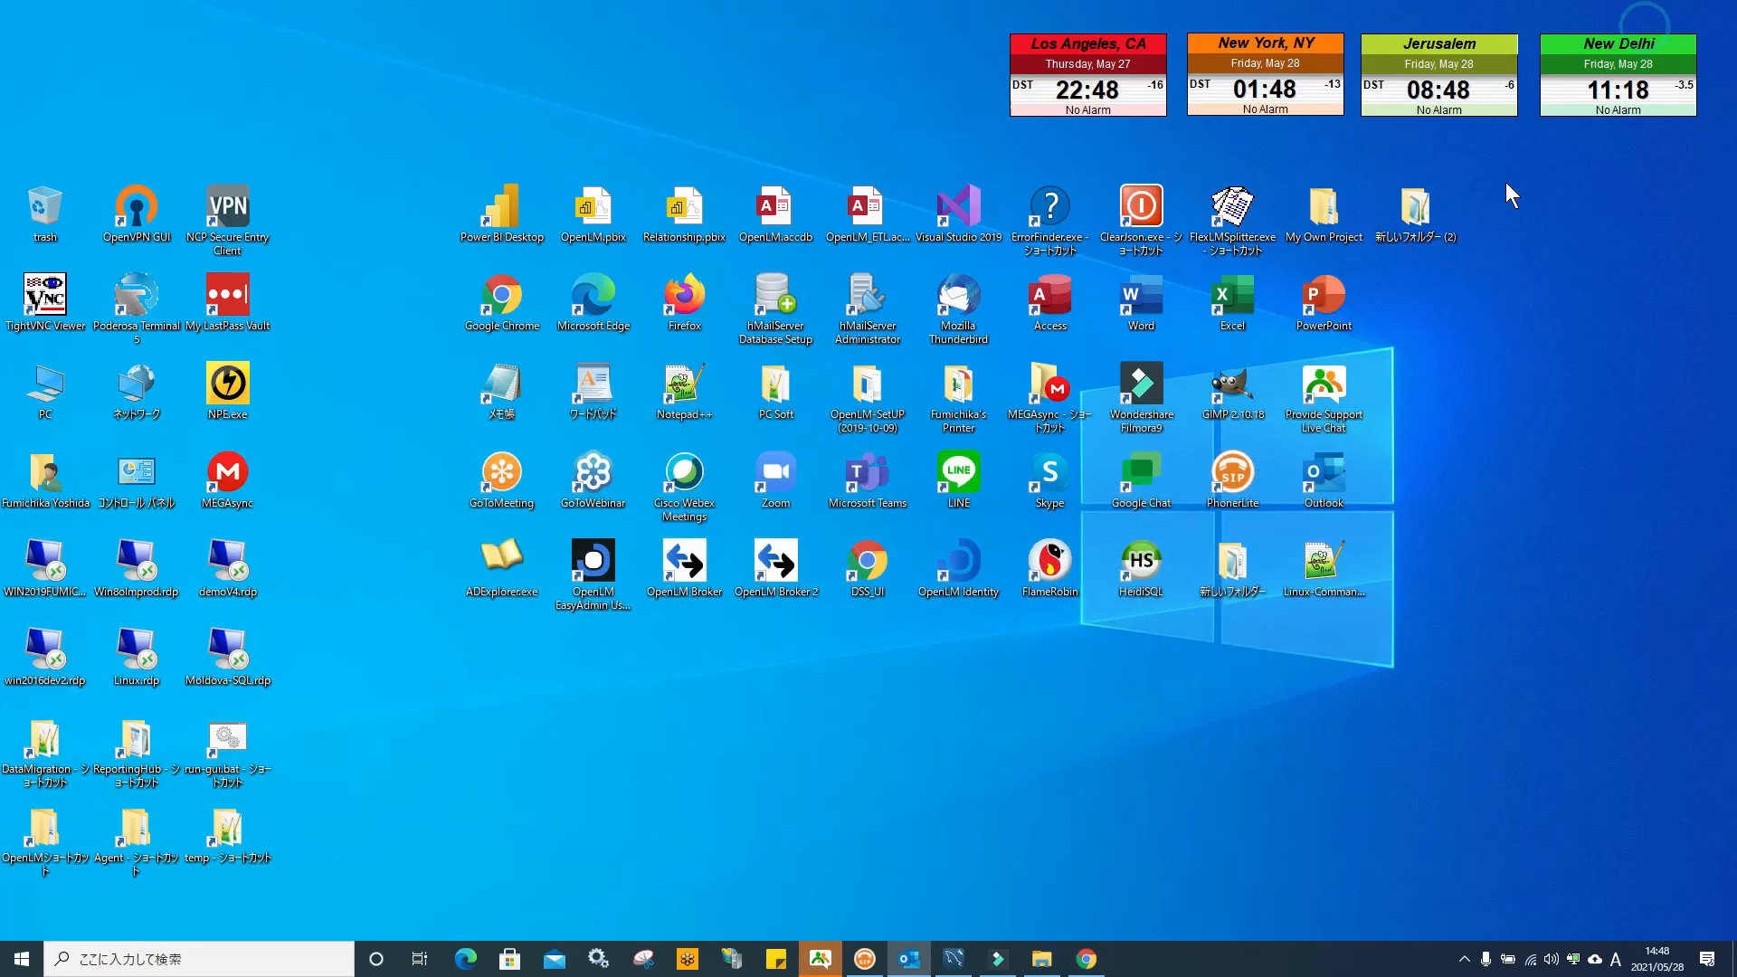
Open DSS to check AGENT7 is enabled in Agent Manager, then close its tab
double_click(867, 562)
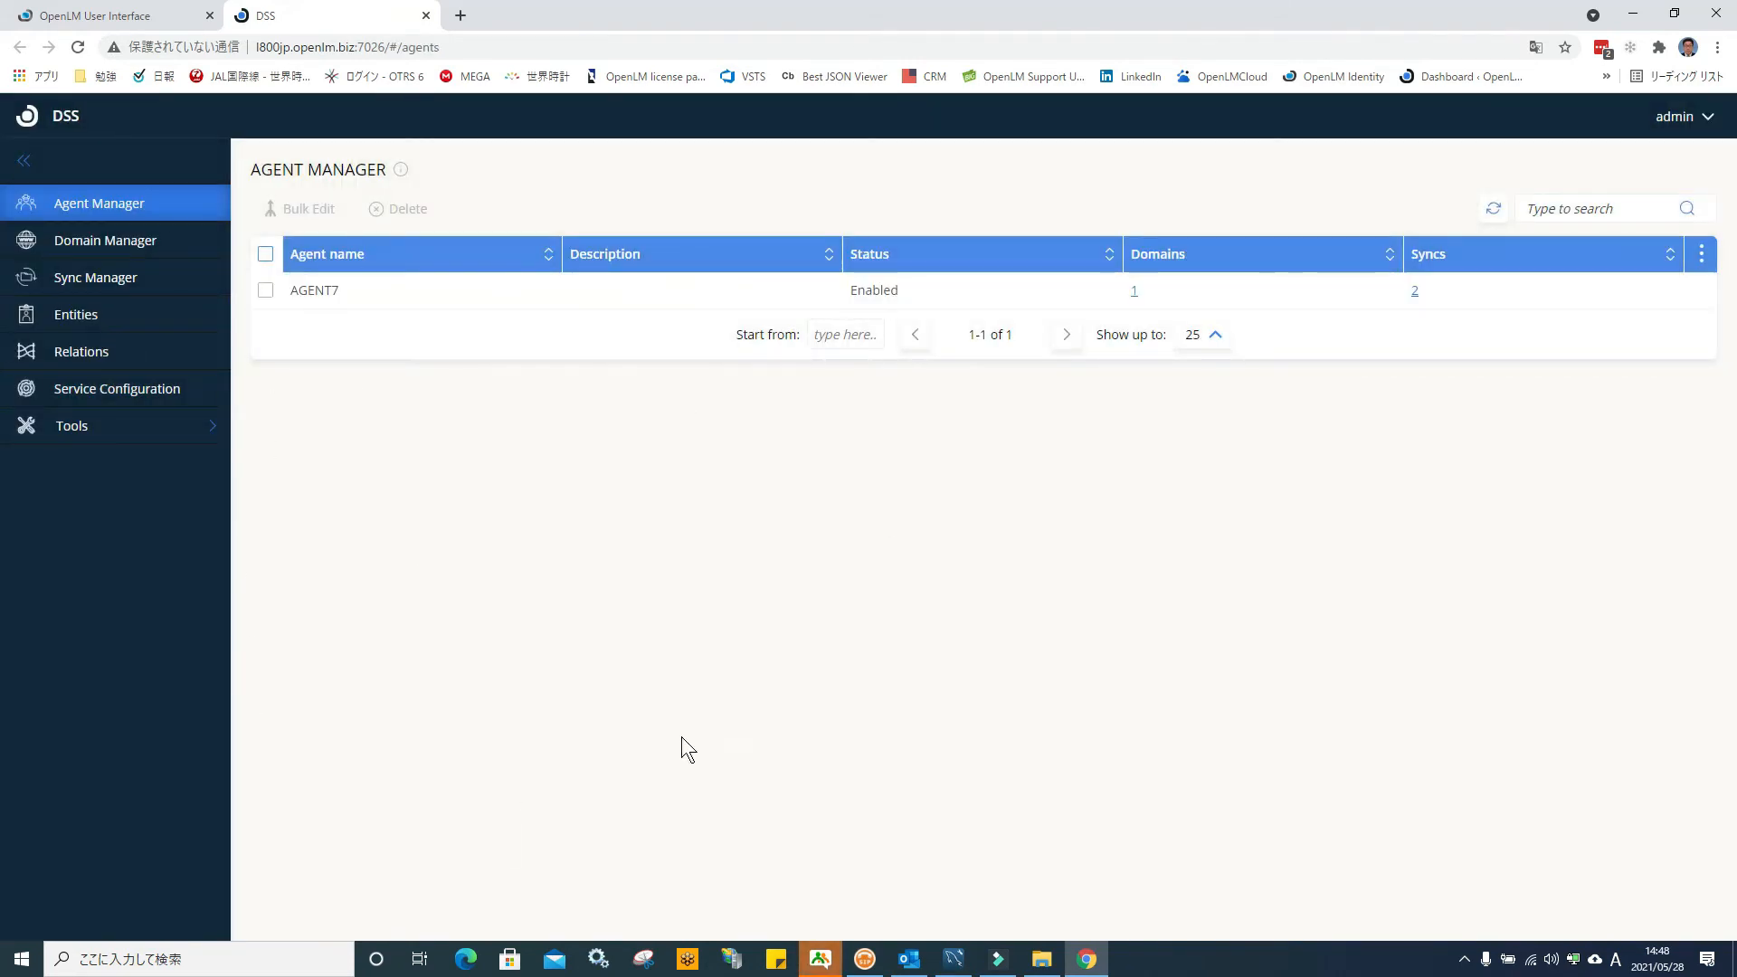
click(426, 15)
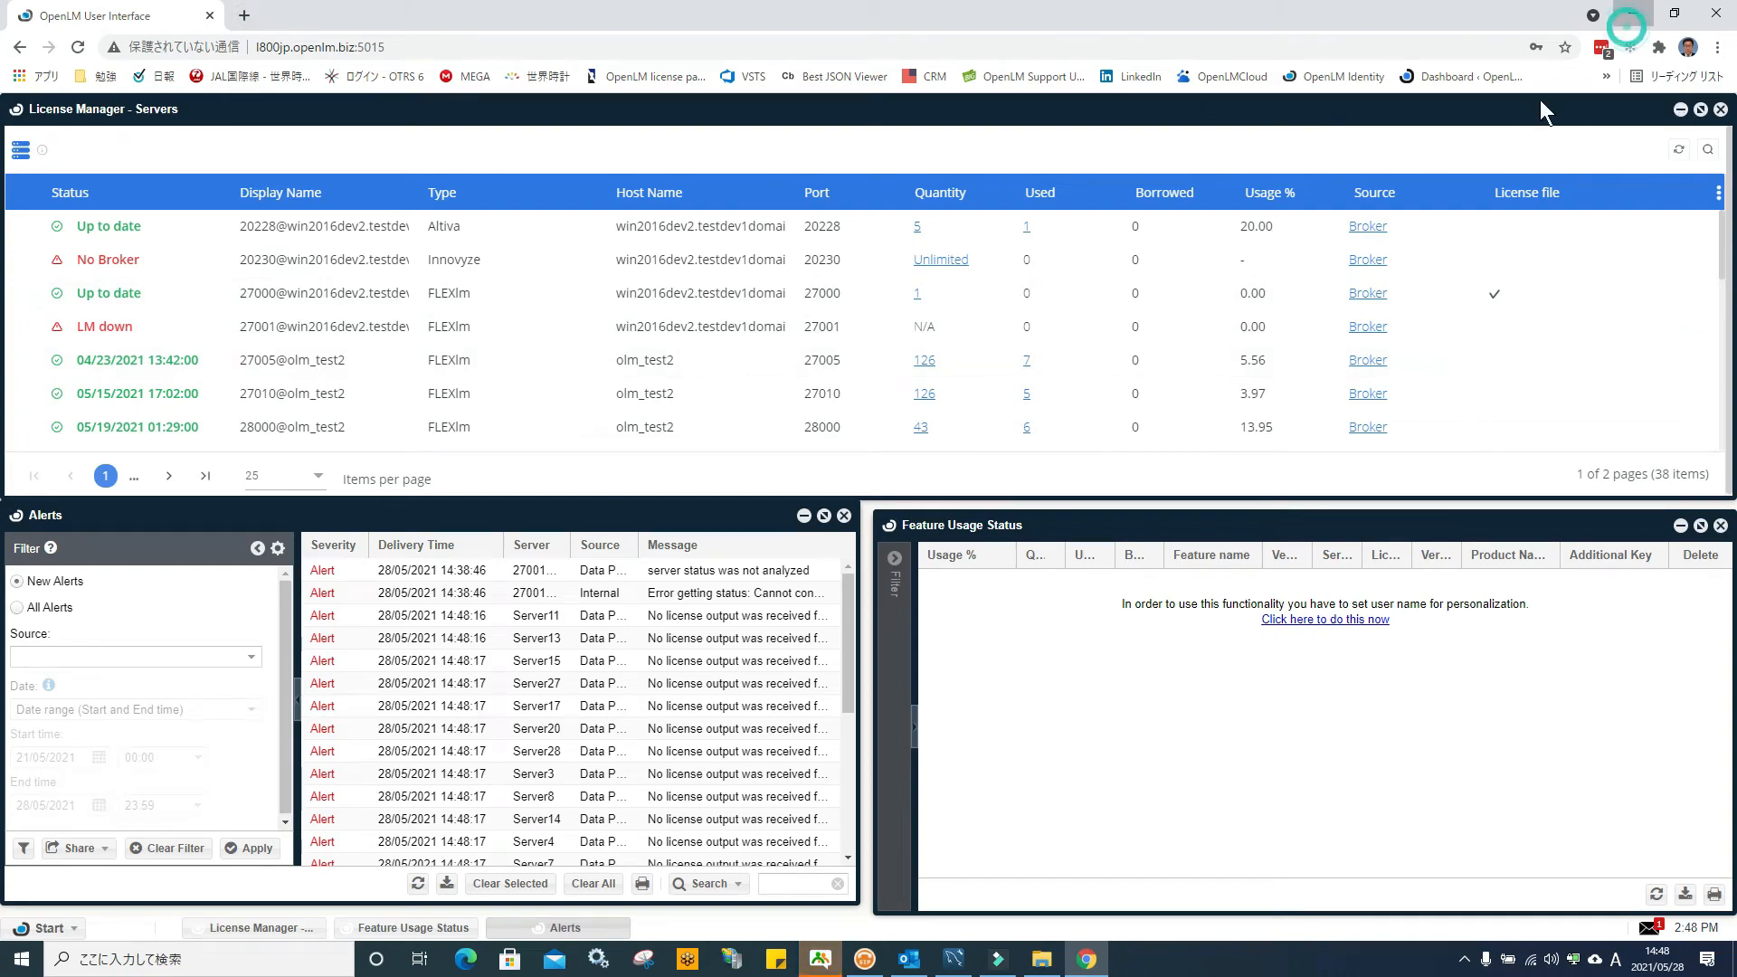
Launch OpenLM Identity from the desktop and log in with the administrator account
click(1634, 14)
double_click(957, 557)
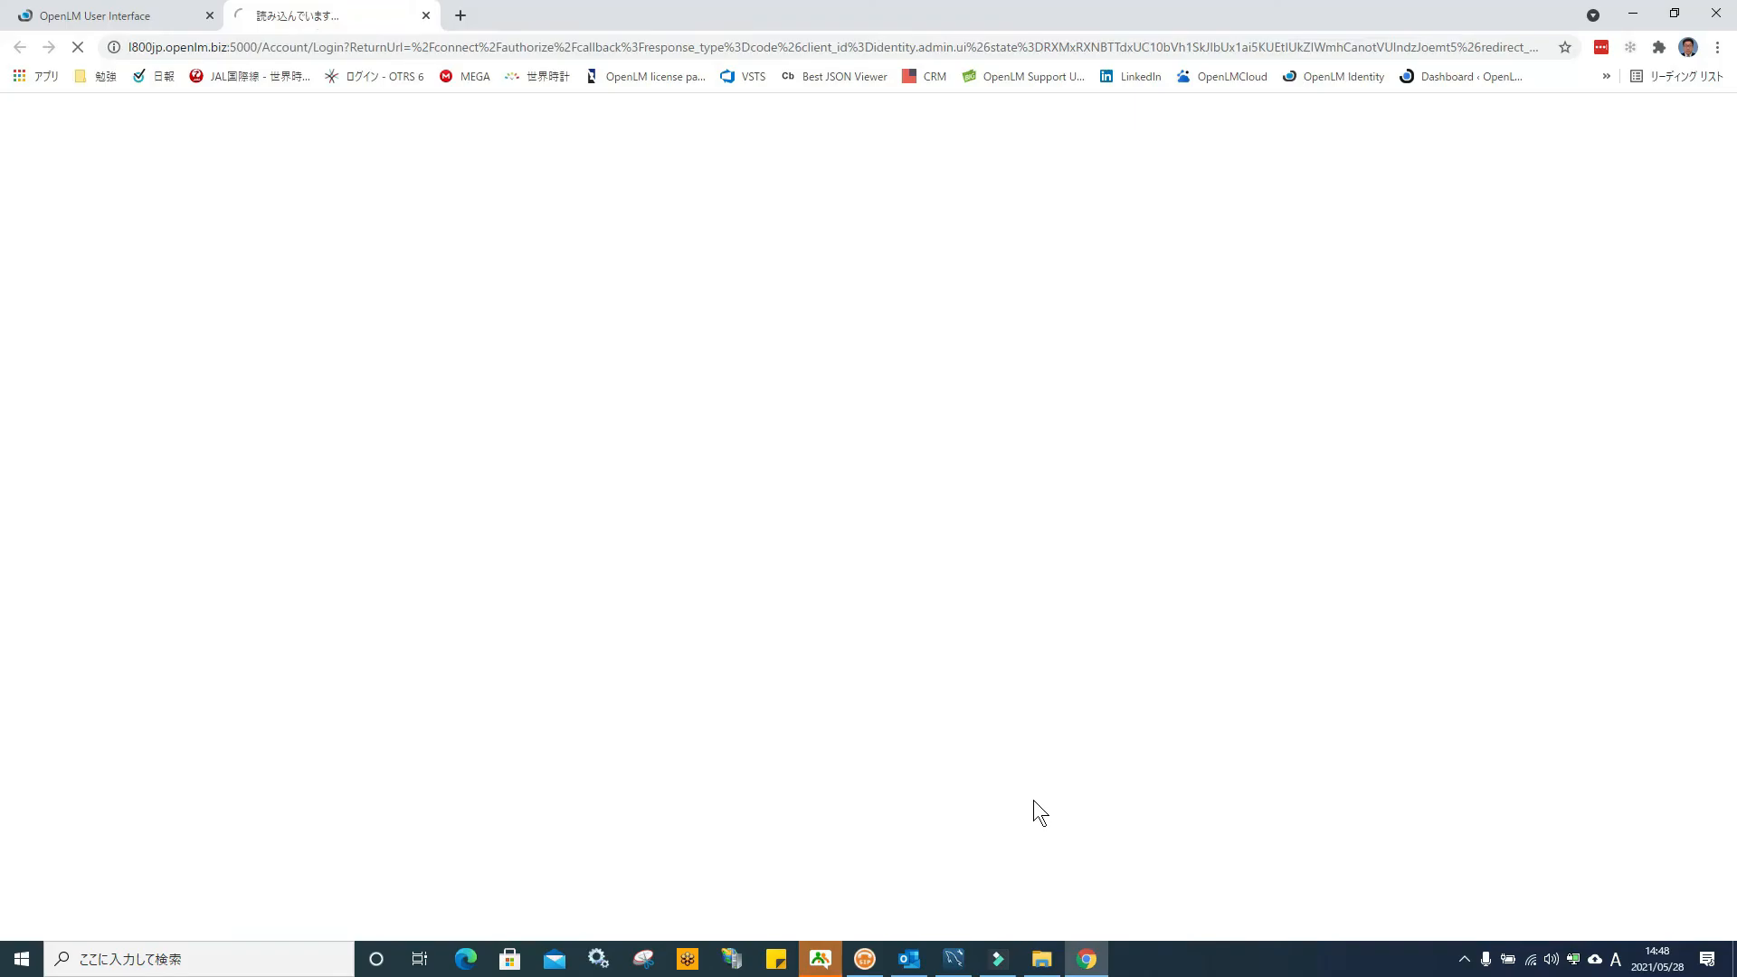
text(admin)
key(Tab)
text(•)
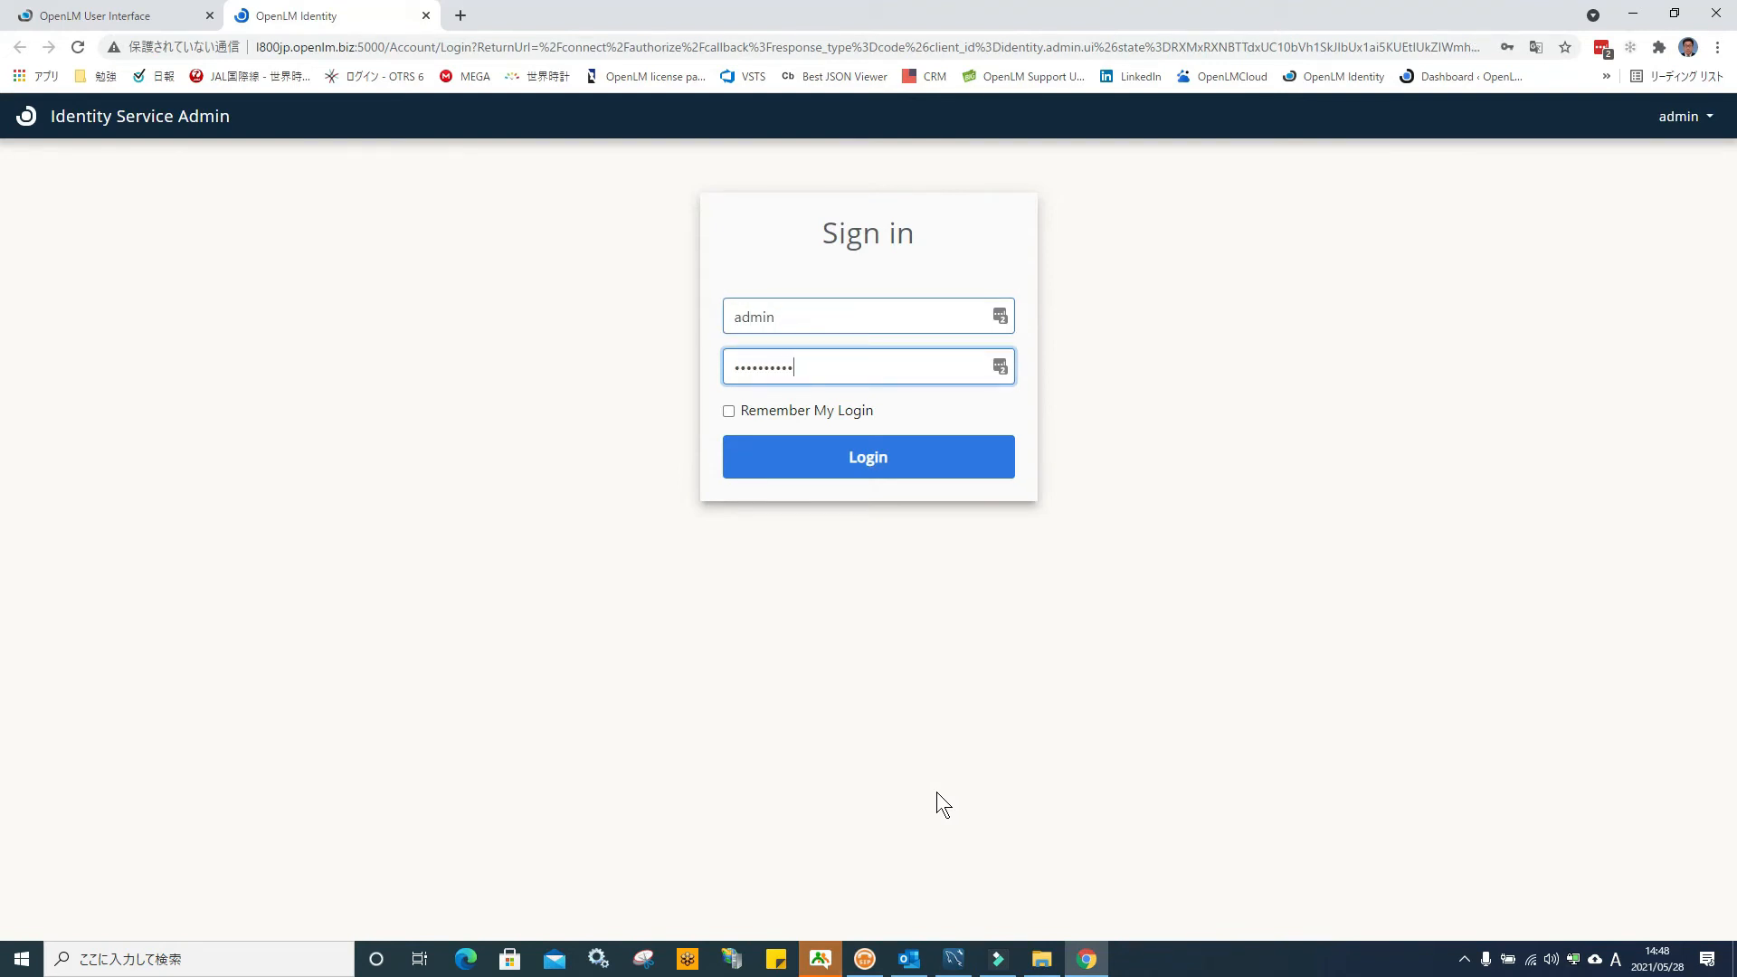
drag(741, 318, 718, 325)
text(A)
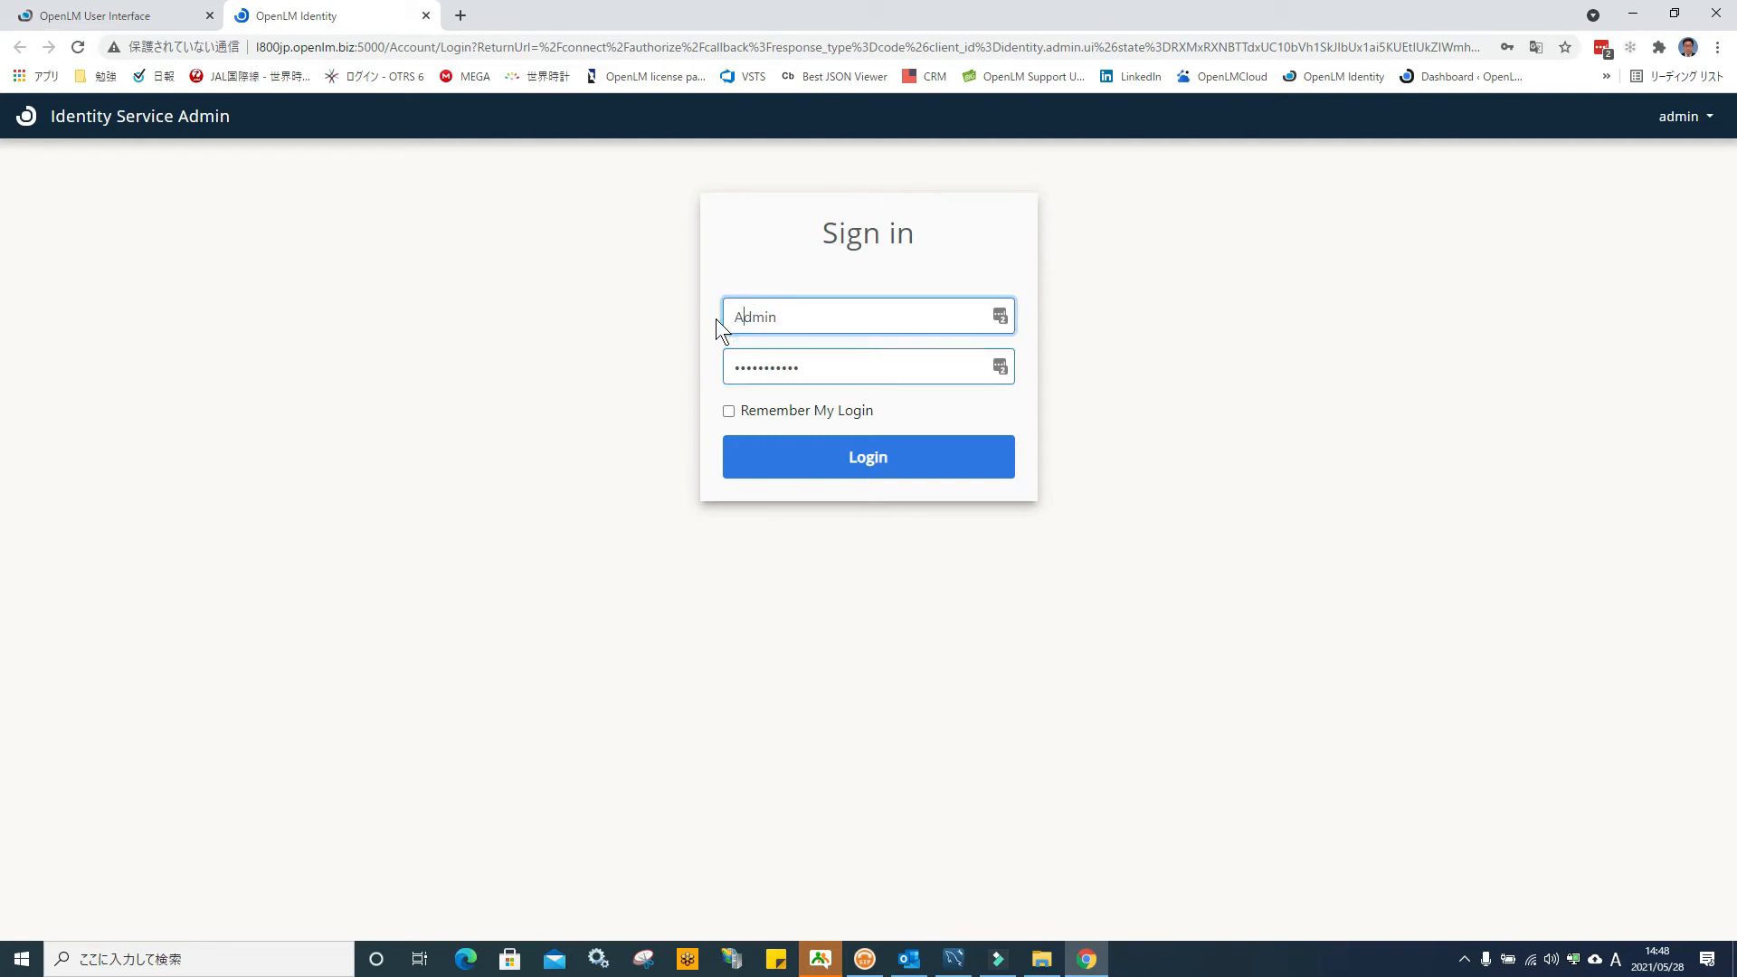
click(896, 468)
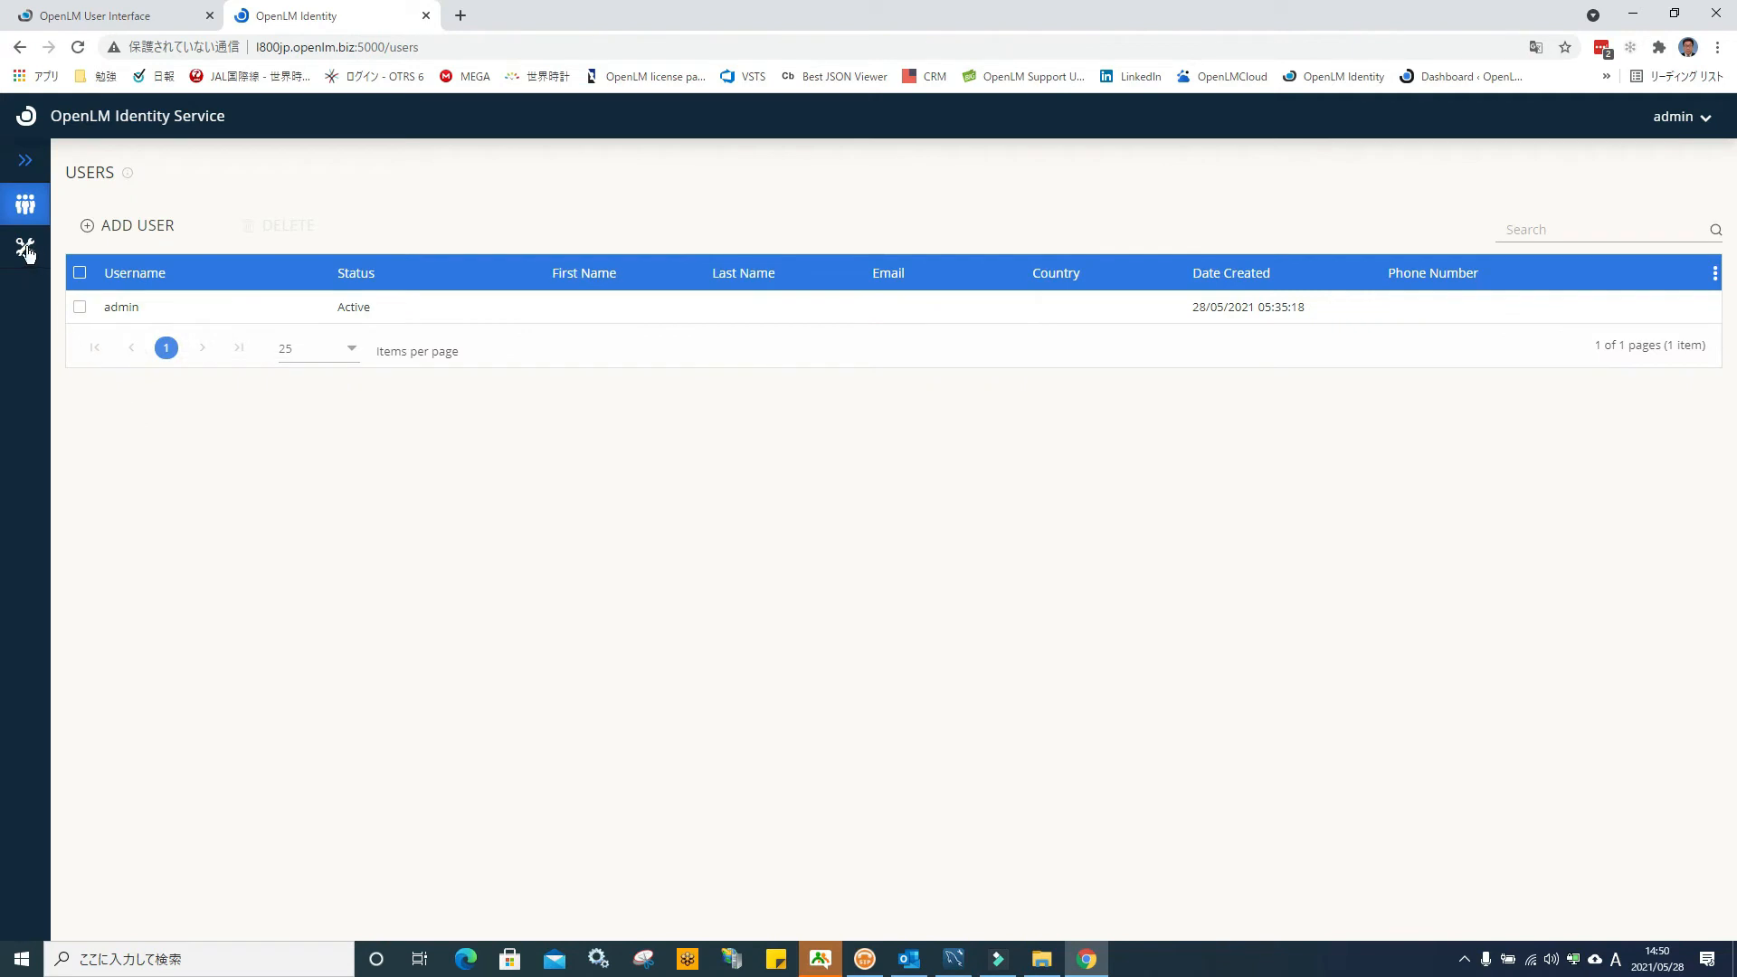
View Settings > Security Configuration showing all four connections, then return to the User Interface tab
click(28, 252)
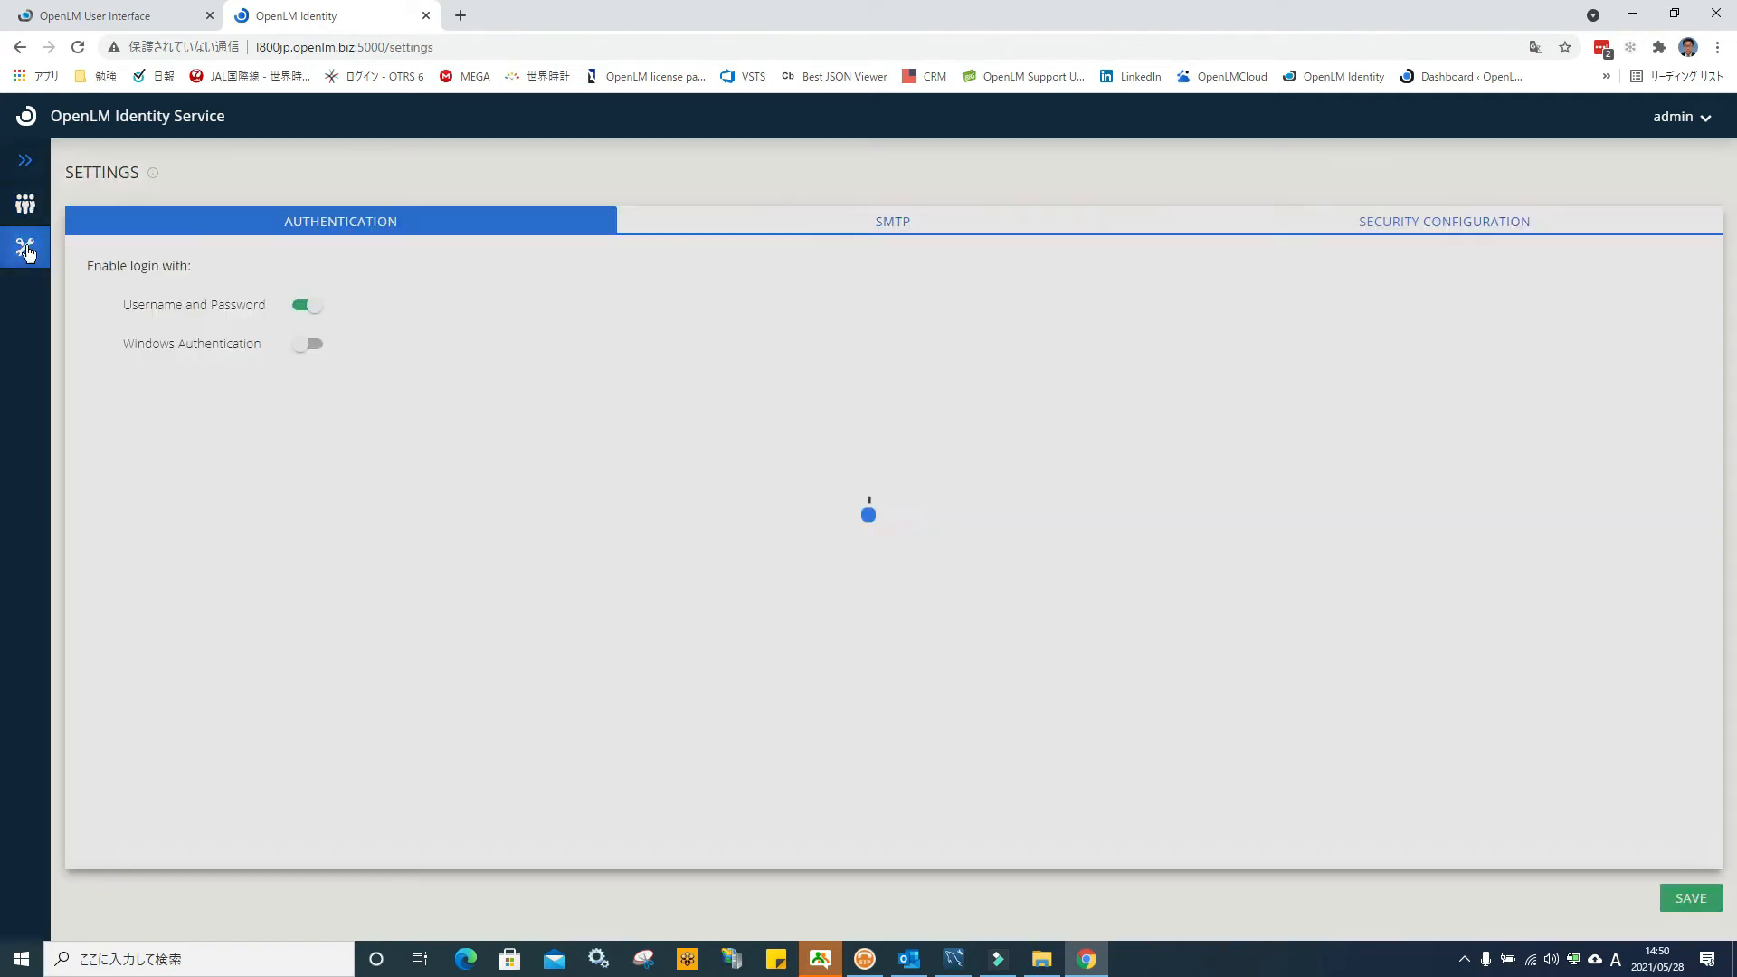
click(1436, 235)
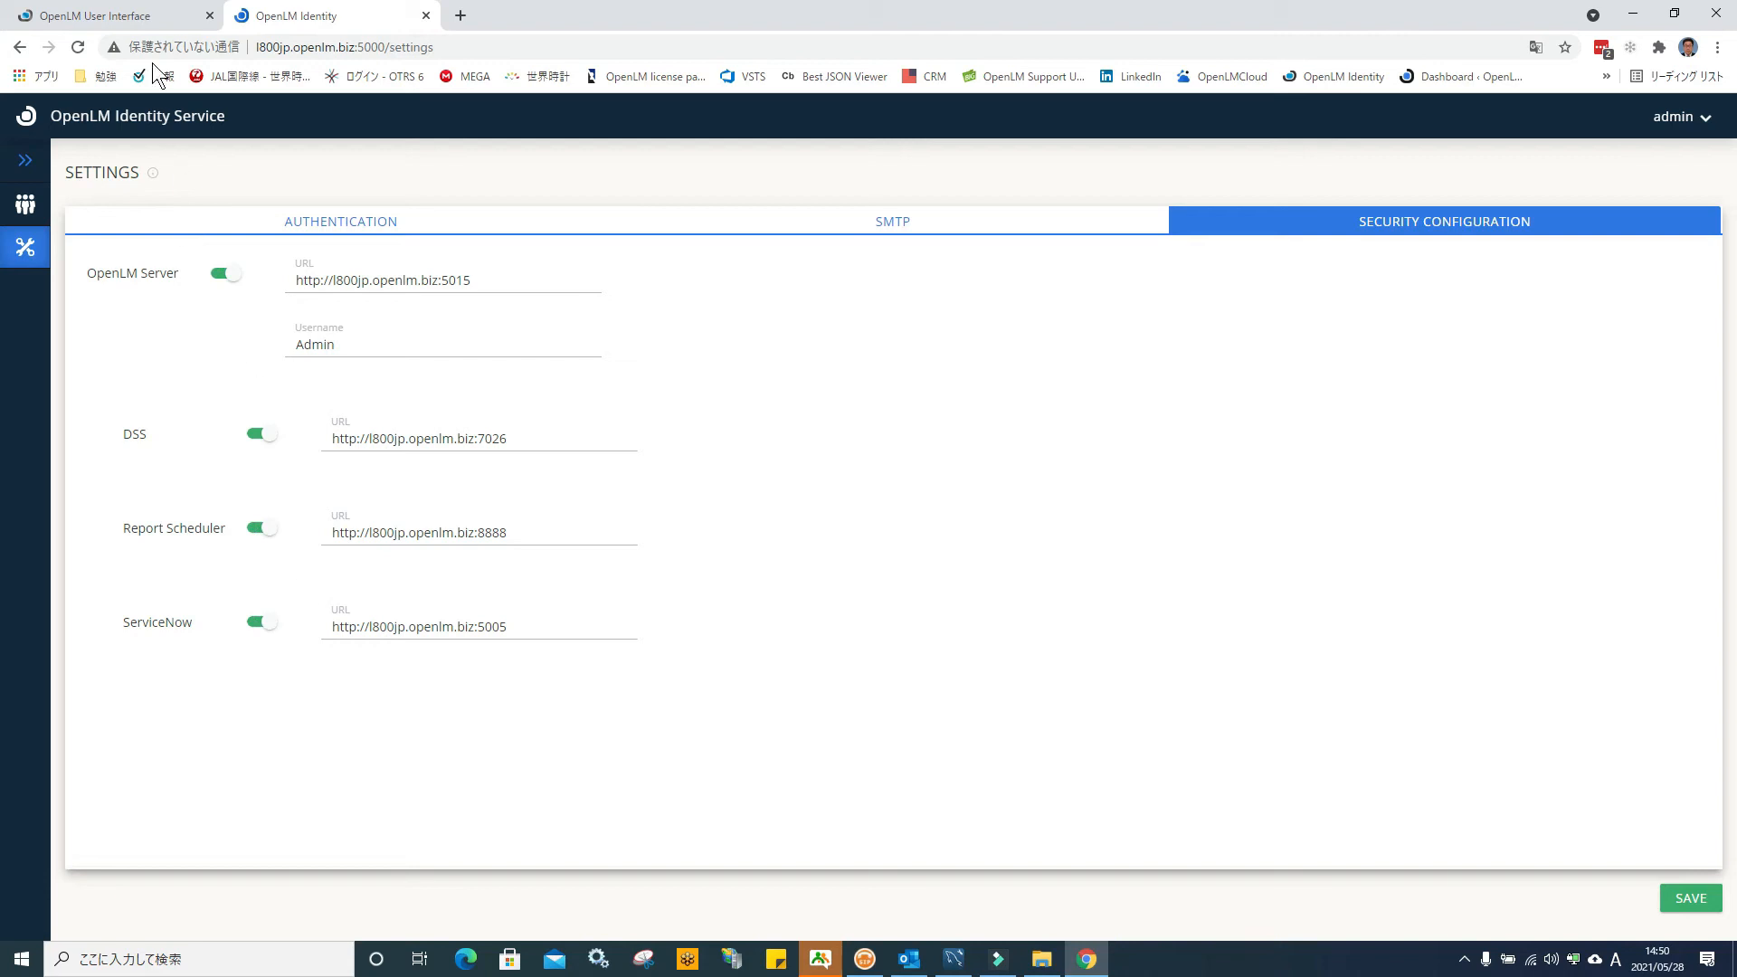
click(109, 18)
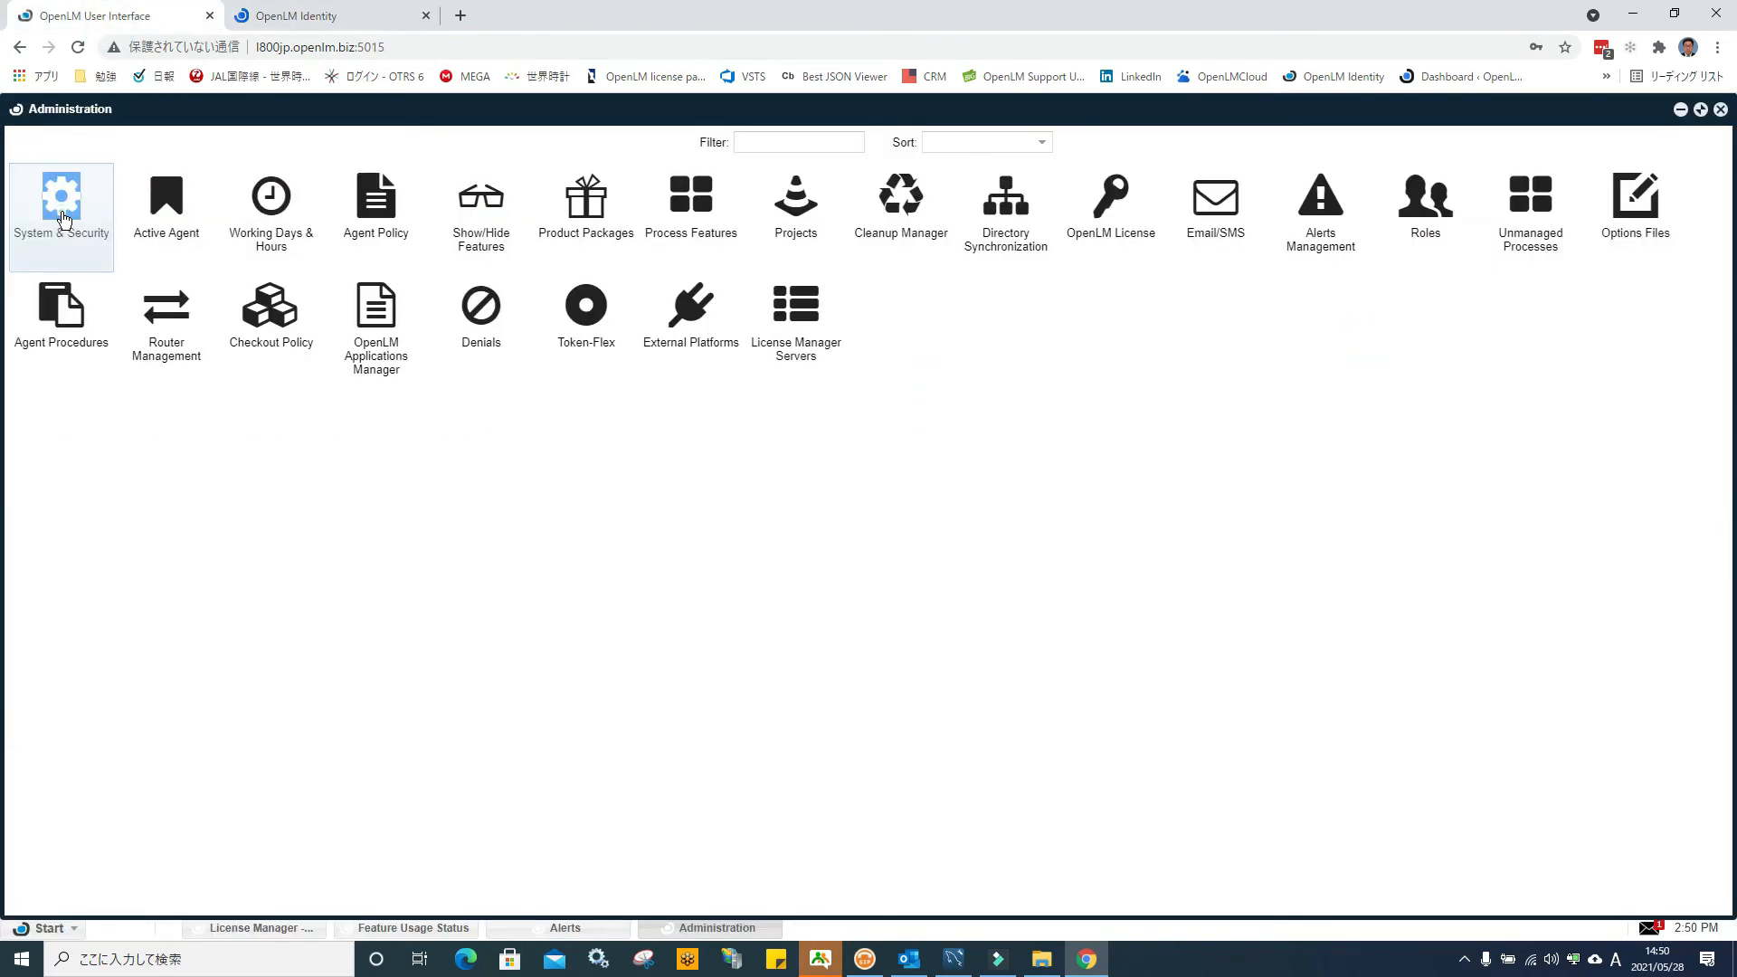
Under System & Security > Security > Authorization, add a new client and list the available types
click(64, 220)
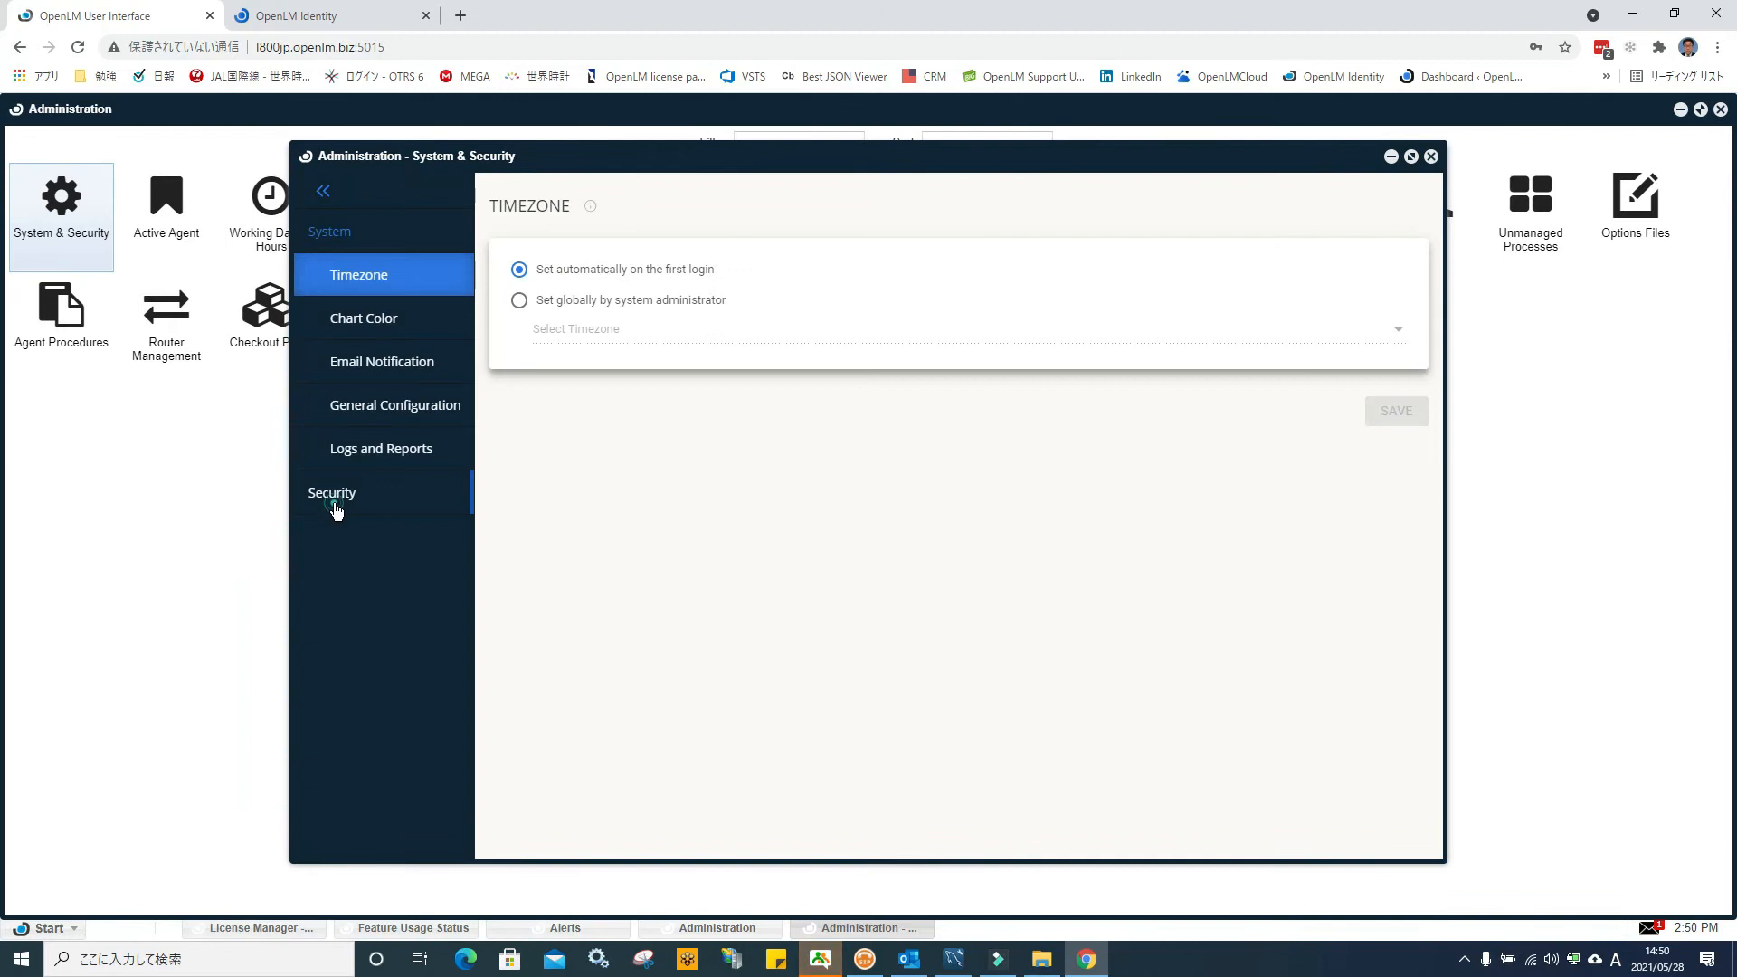
click(337, 496)
click(370, 362)
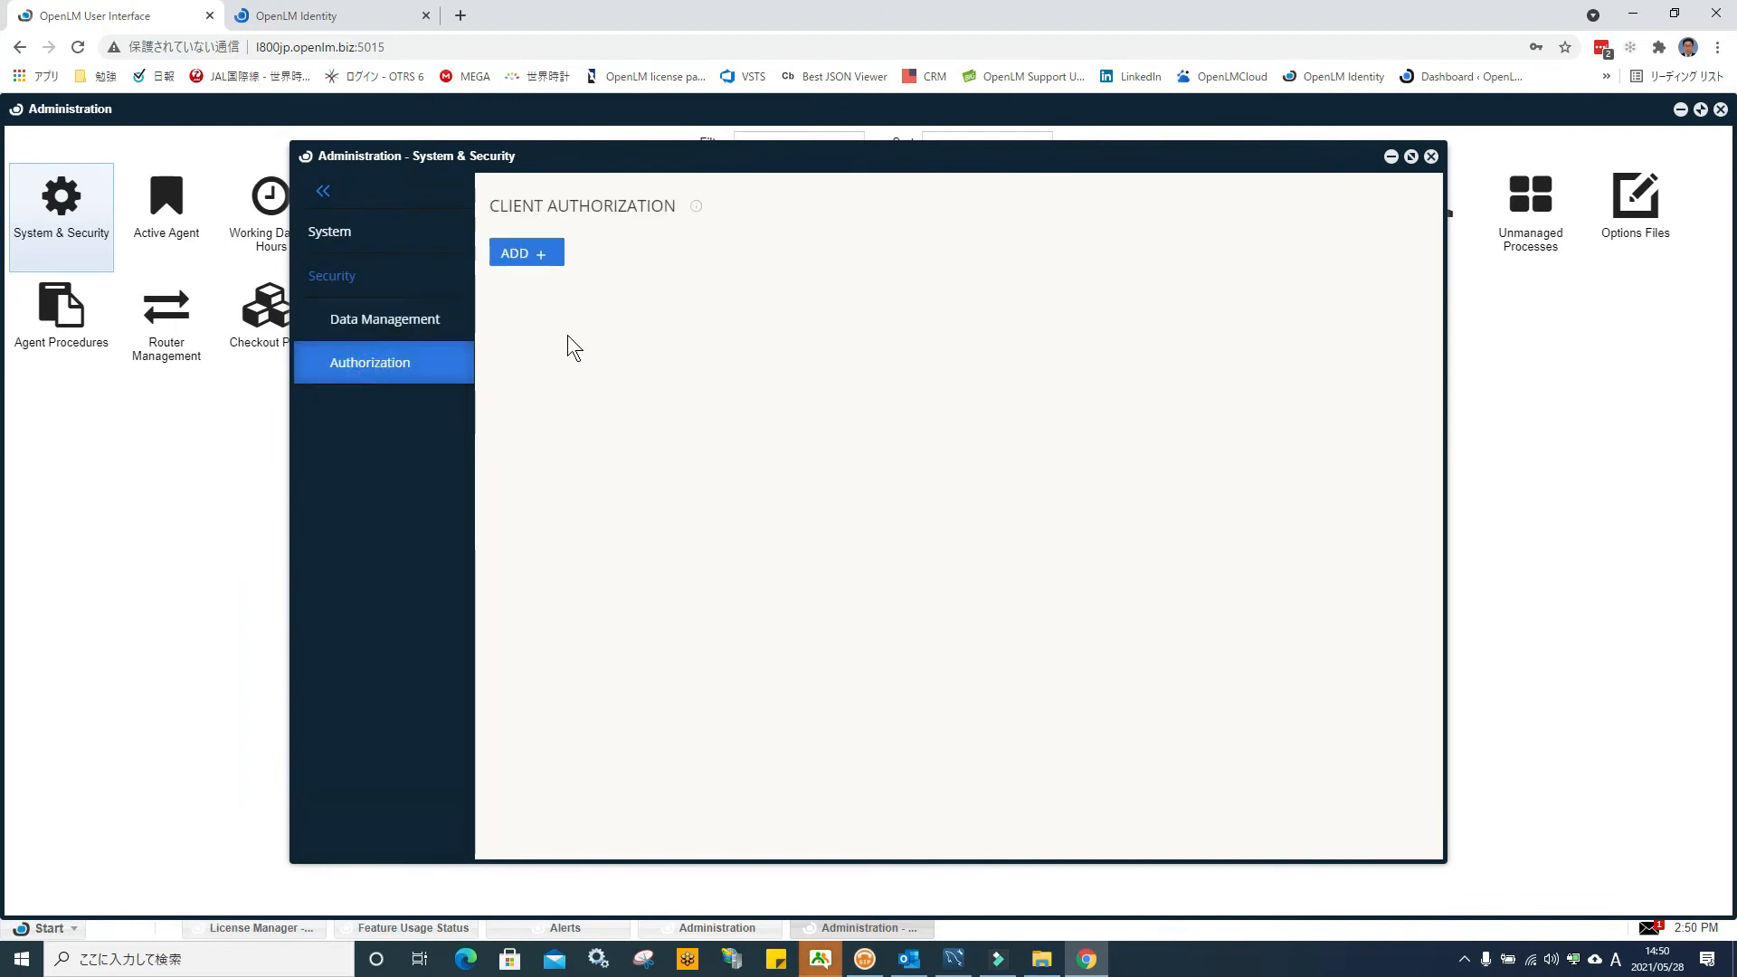
click(528, 256)
click(568, 298)
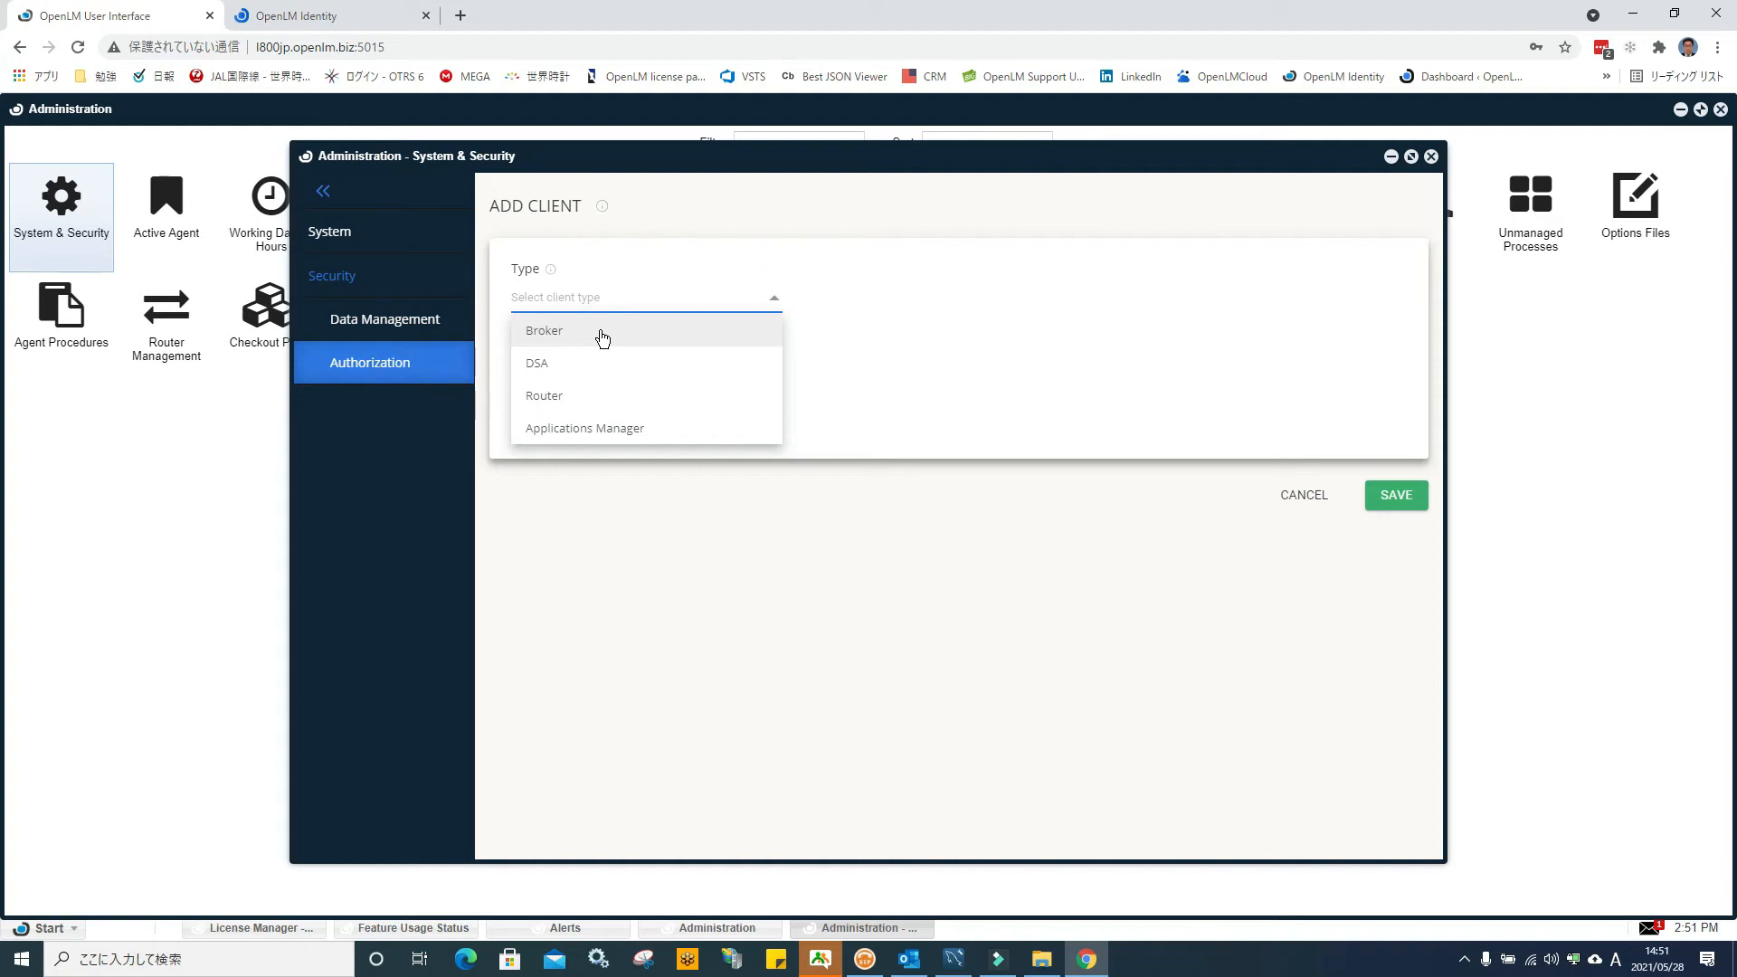
Save a Broker client described 'TEST' and acknowledge the one-time secret key warning
click(603, 339)
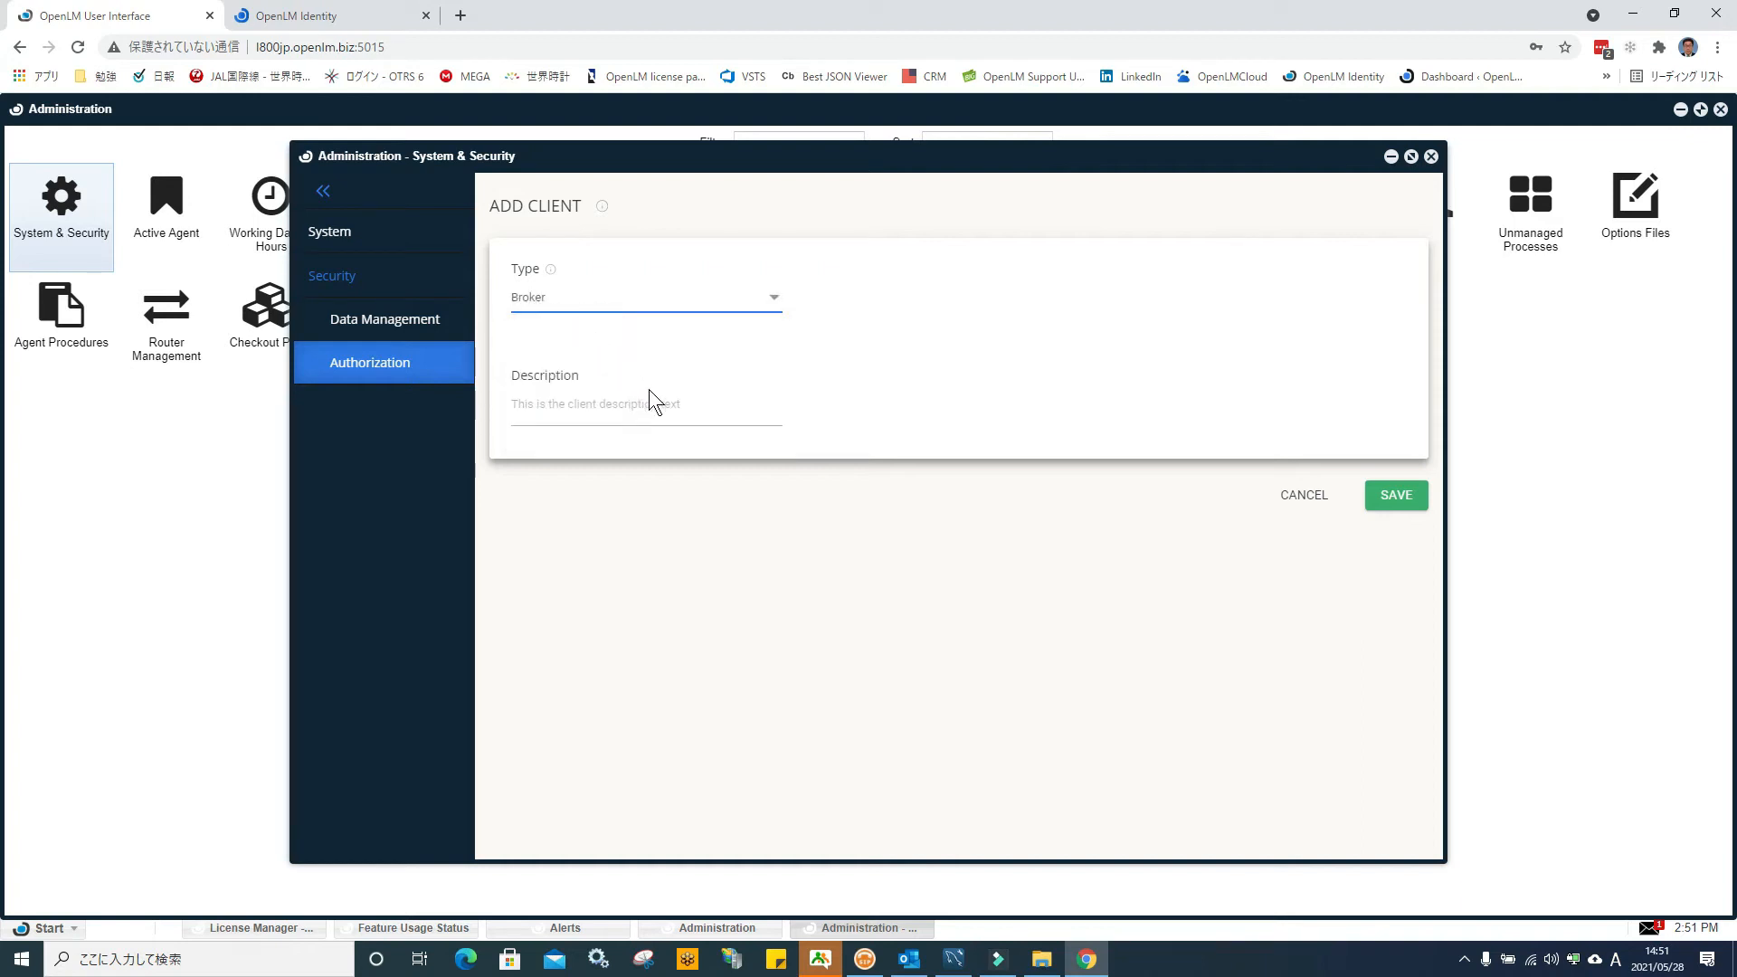
click(515, 423)
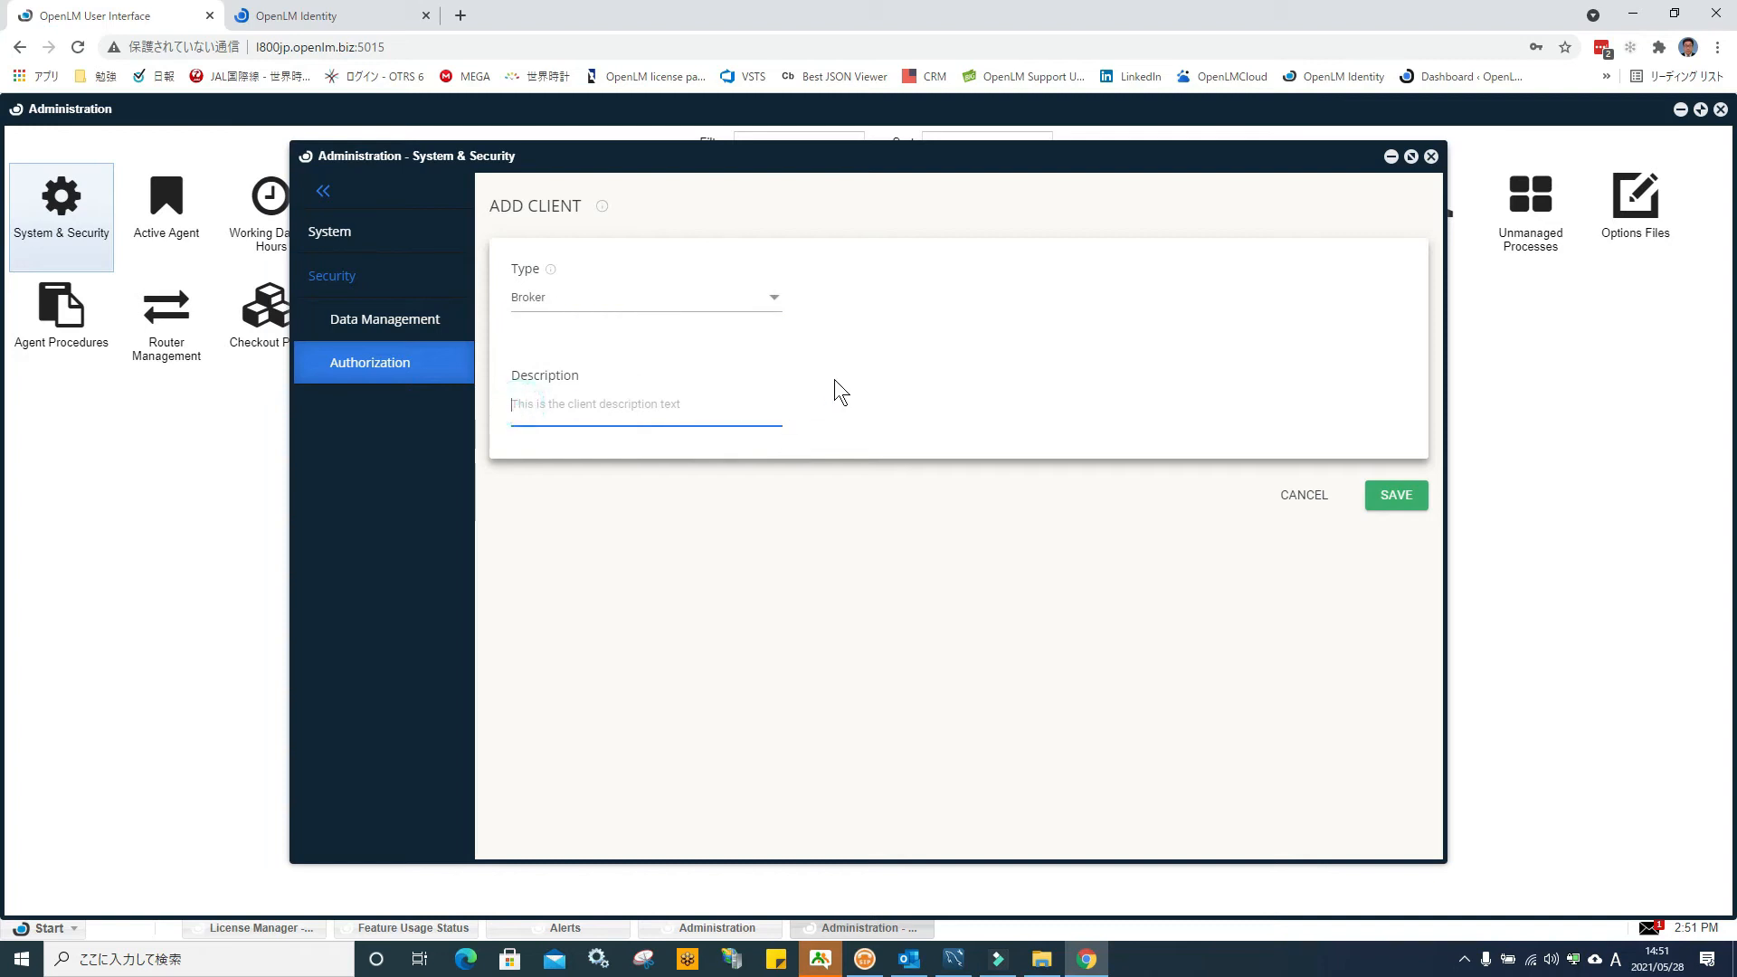
text(TE)
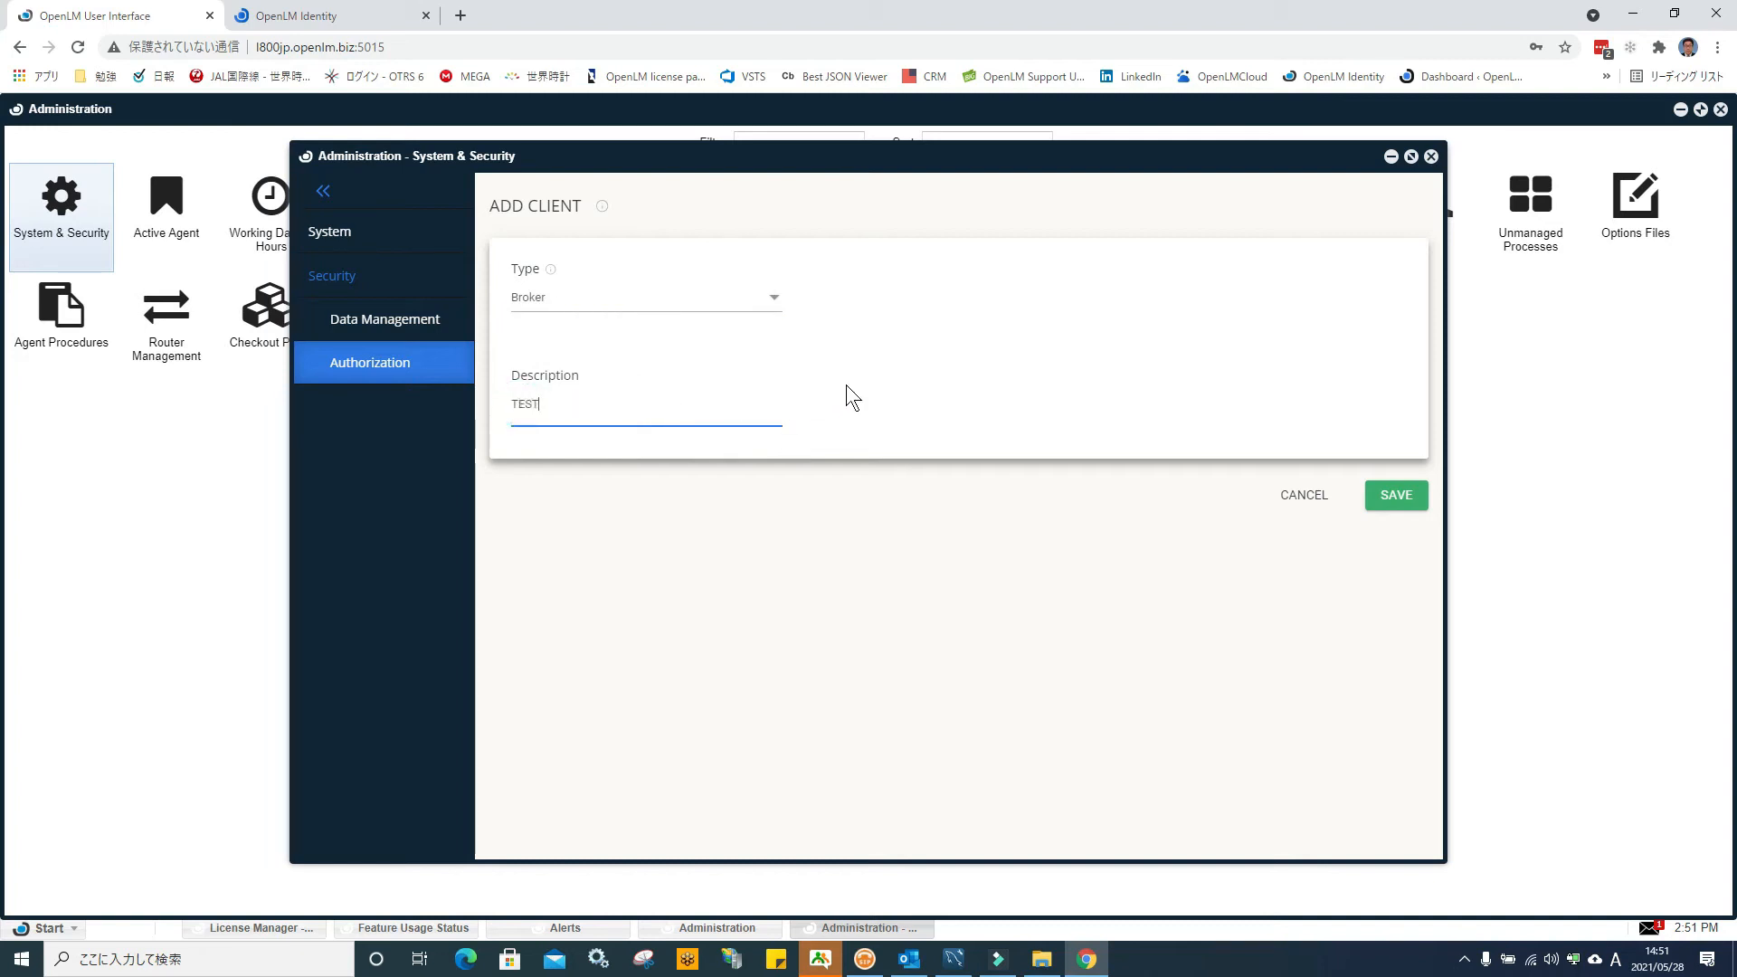
text(ST)
click(1393, 496)
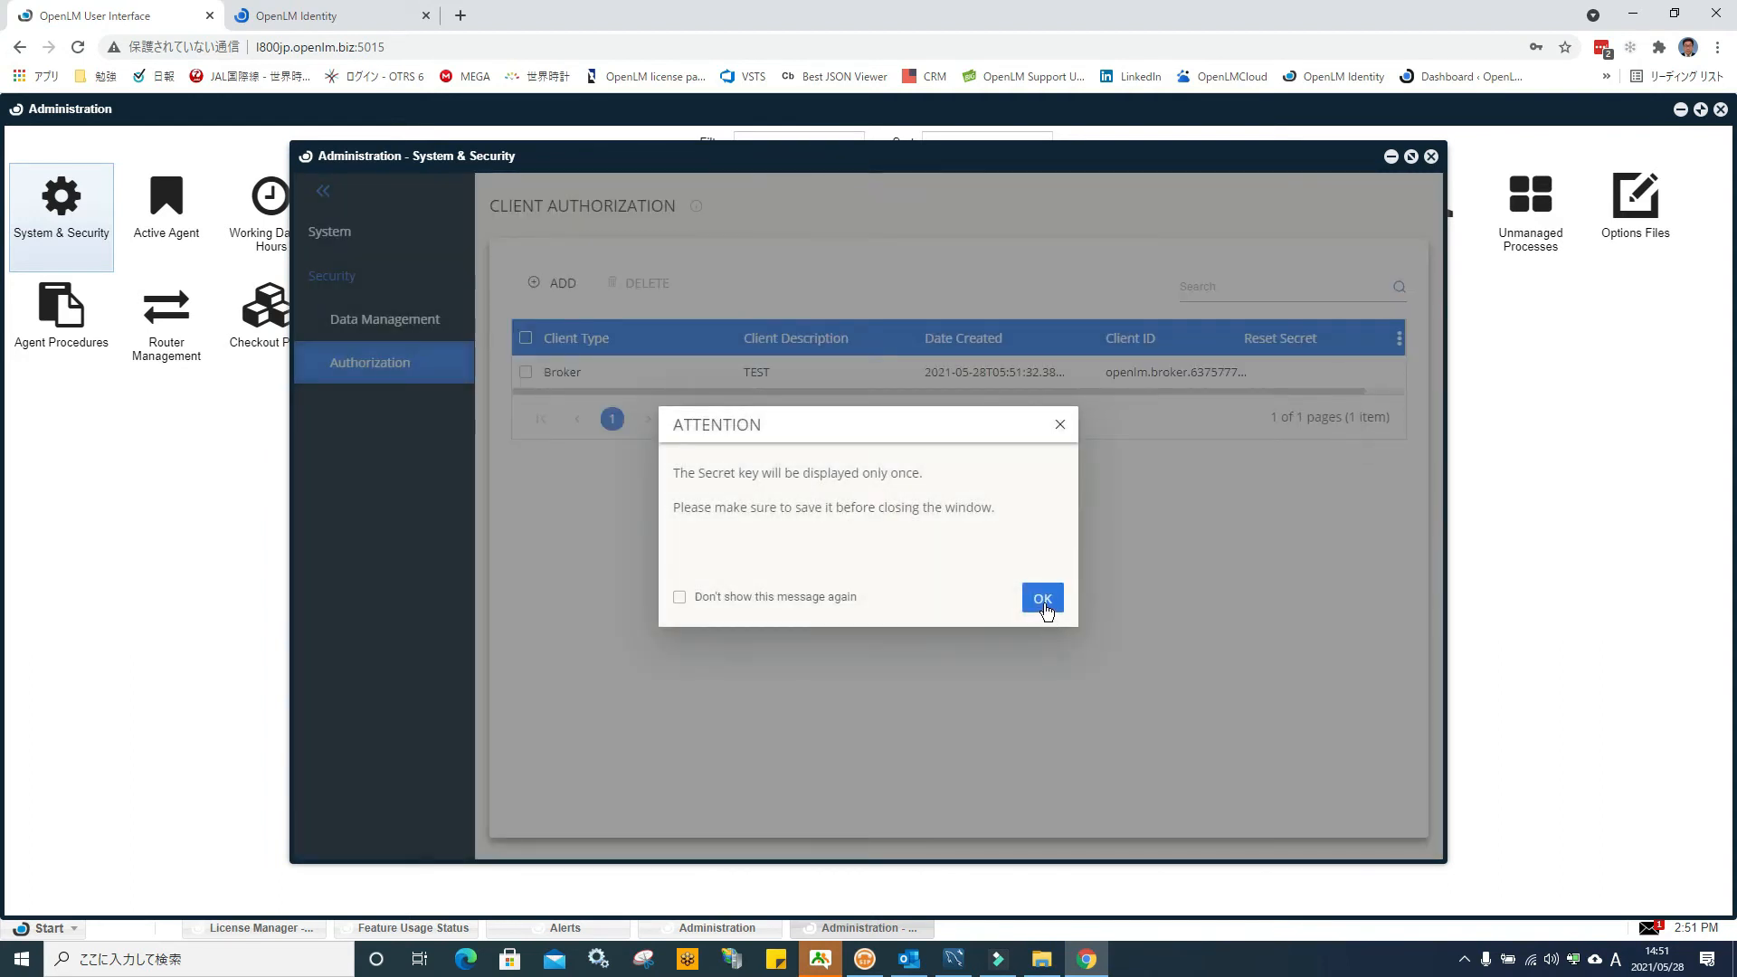
click(1044, 599)
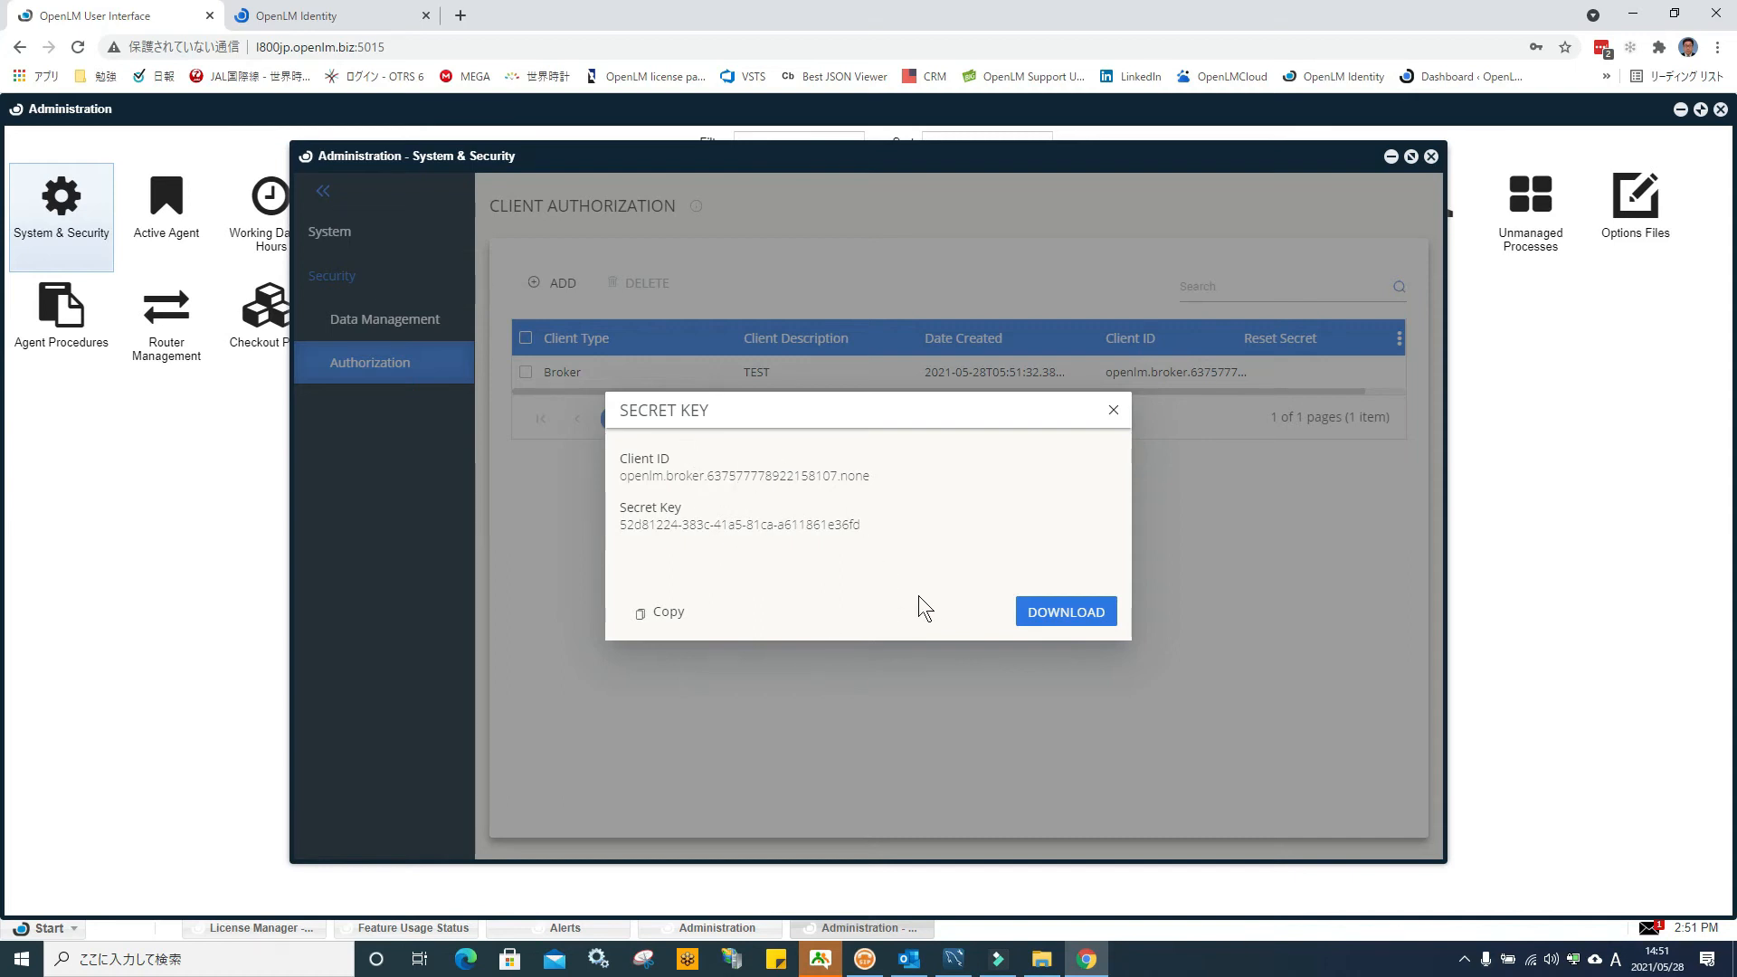
Download broker-authorization.json and cut it from the Downloads folder
click(1062, 618)
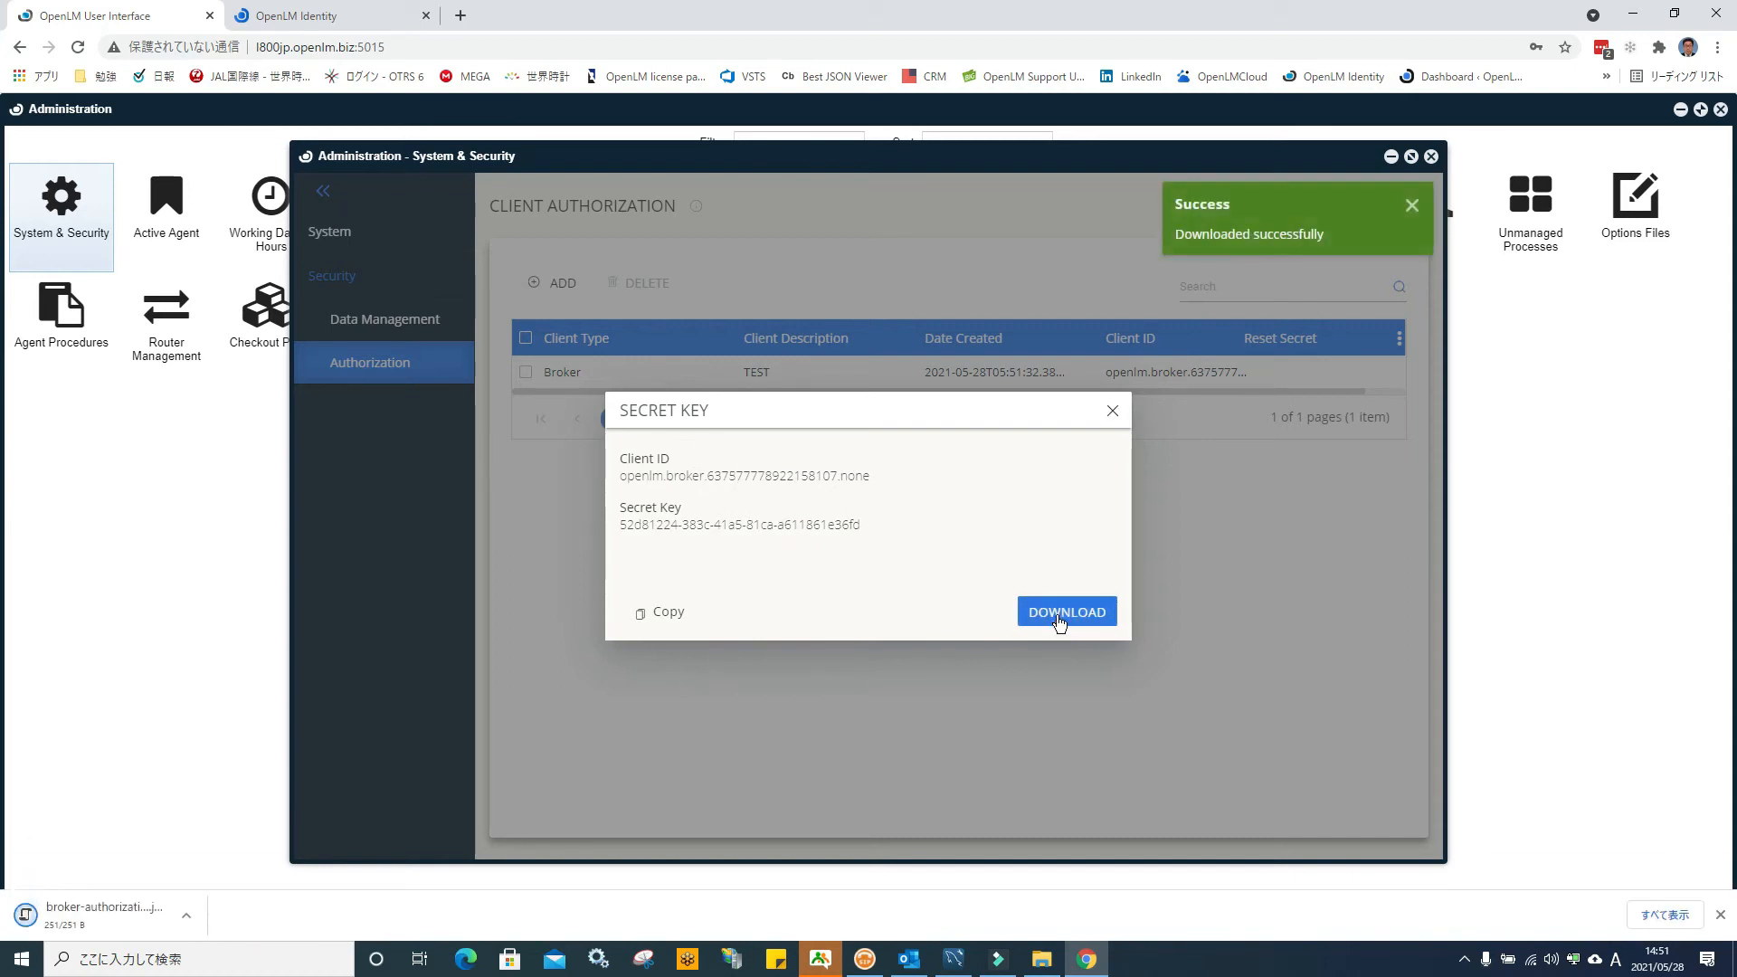
click(193, 919)
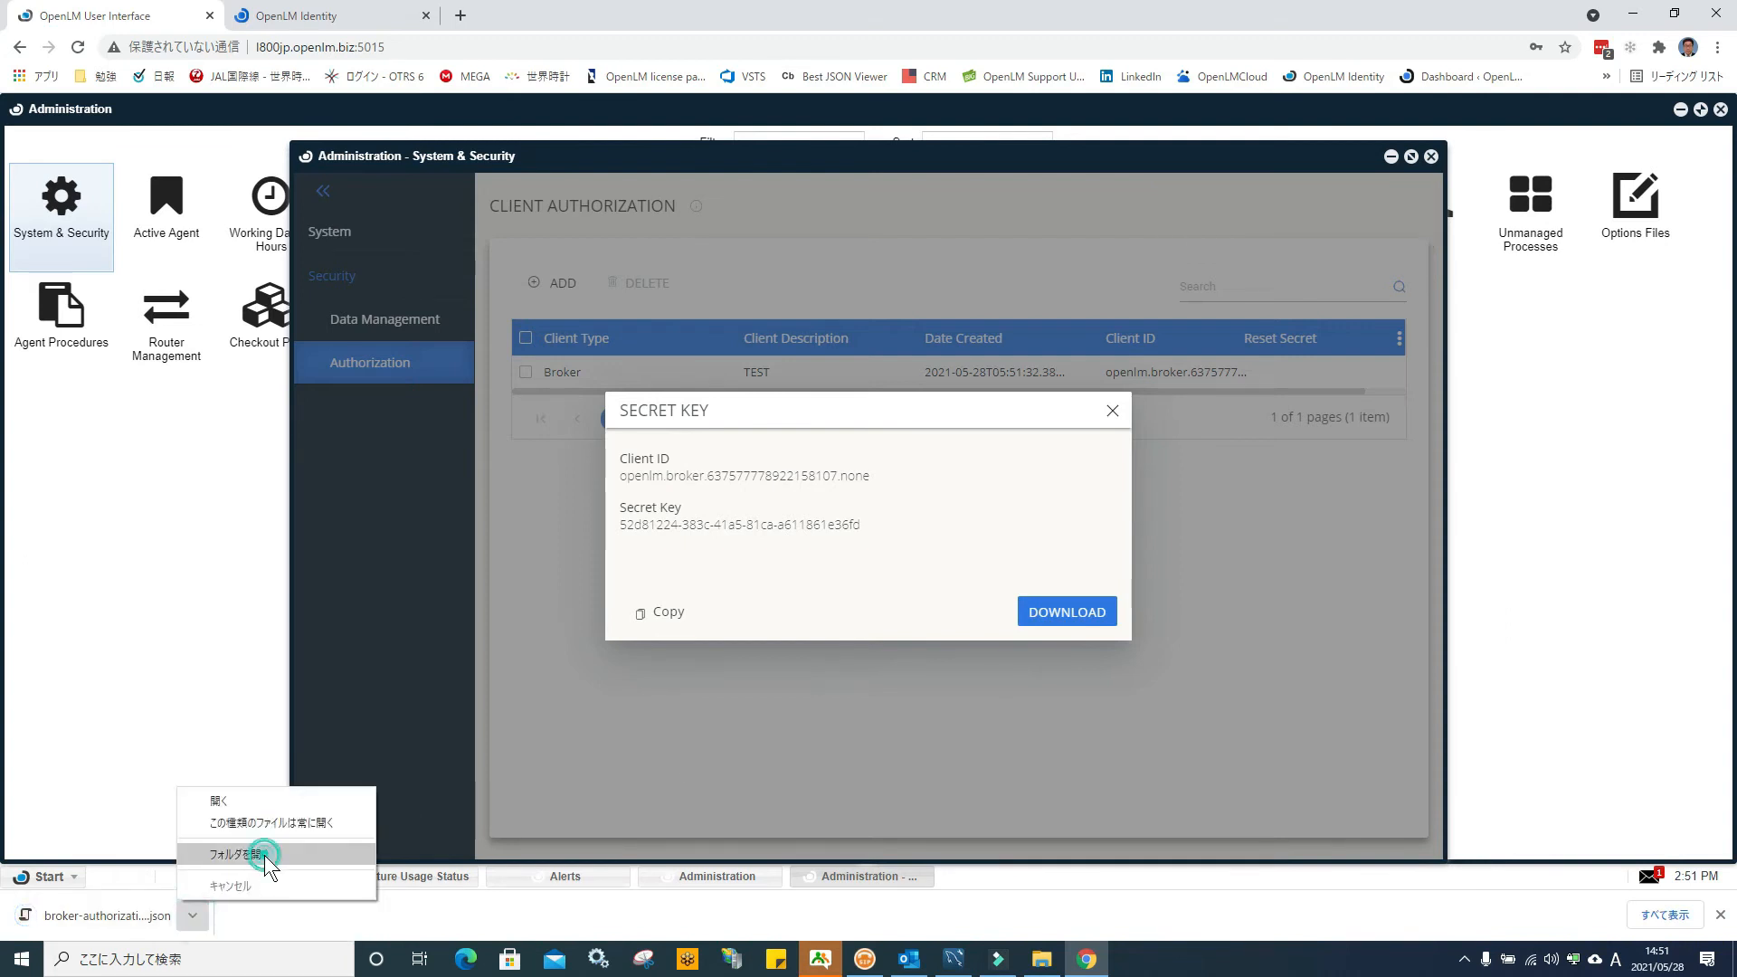
click(264, 855)
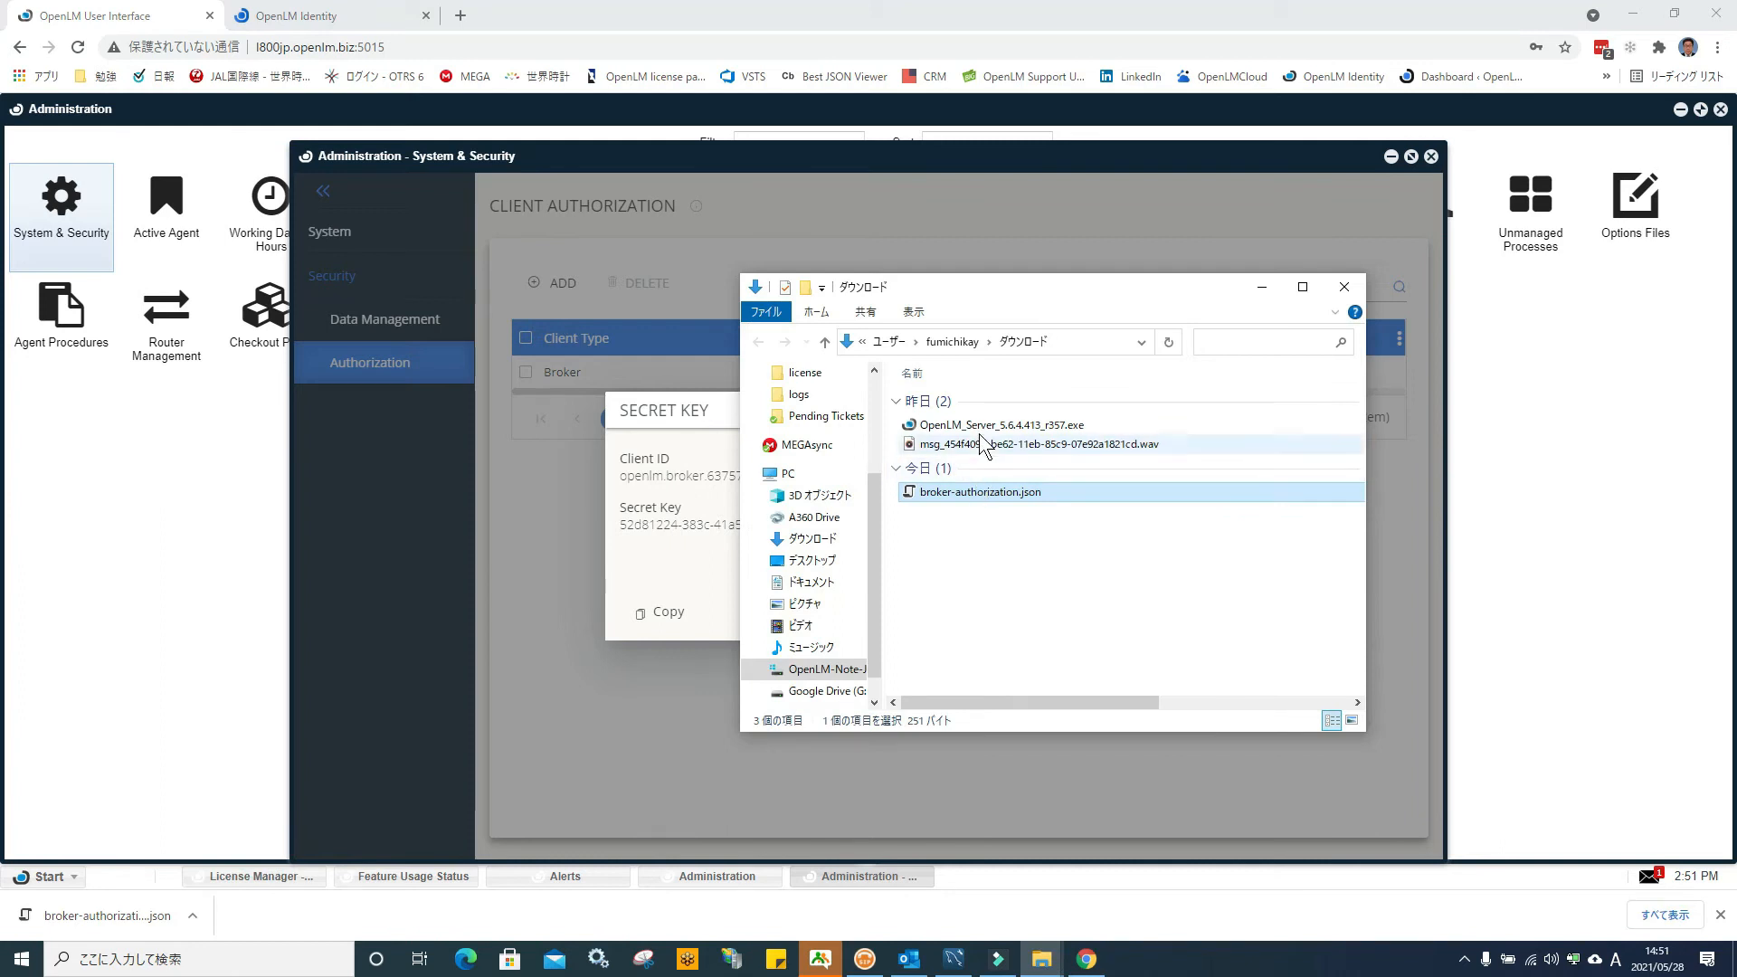
click(979, 432)
right_click(1000, 425)
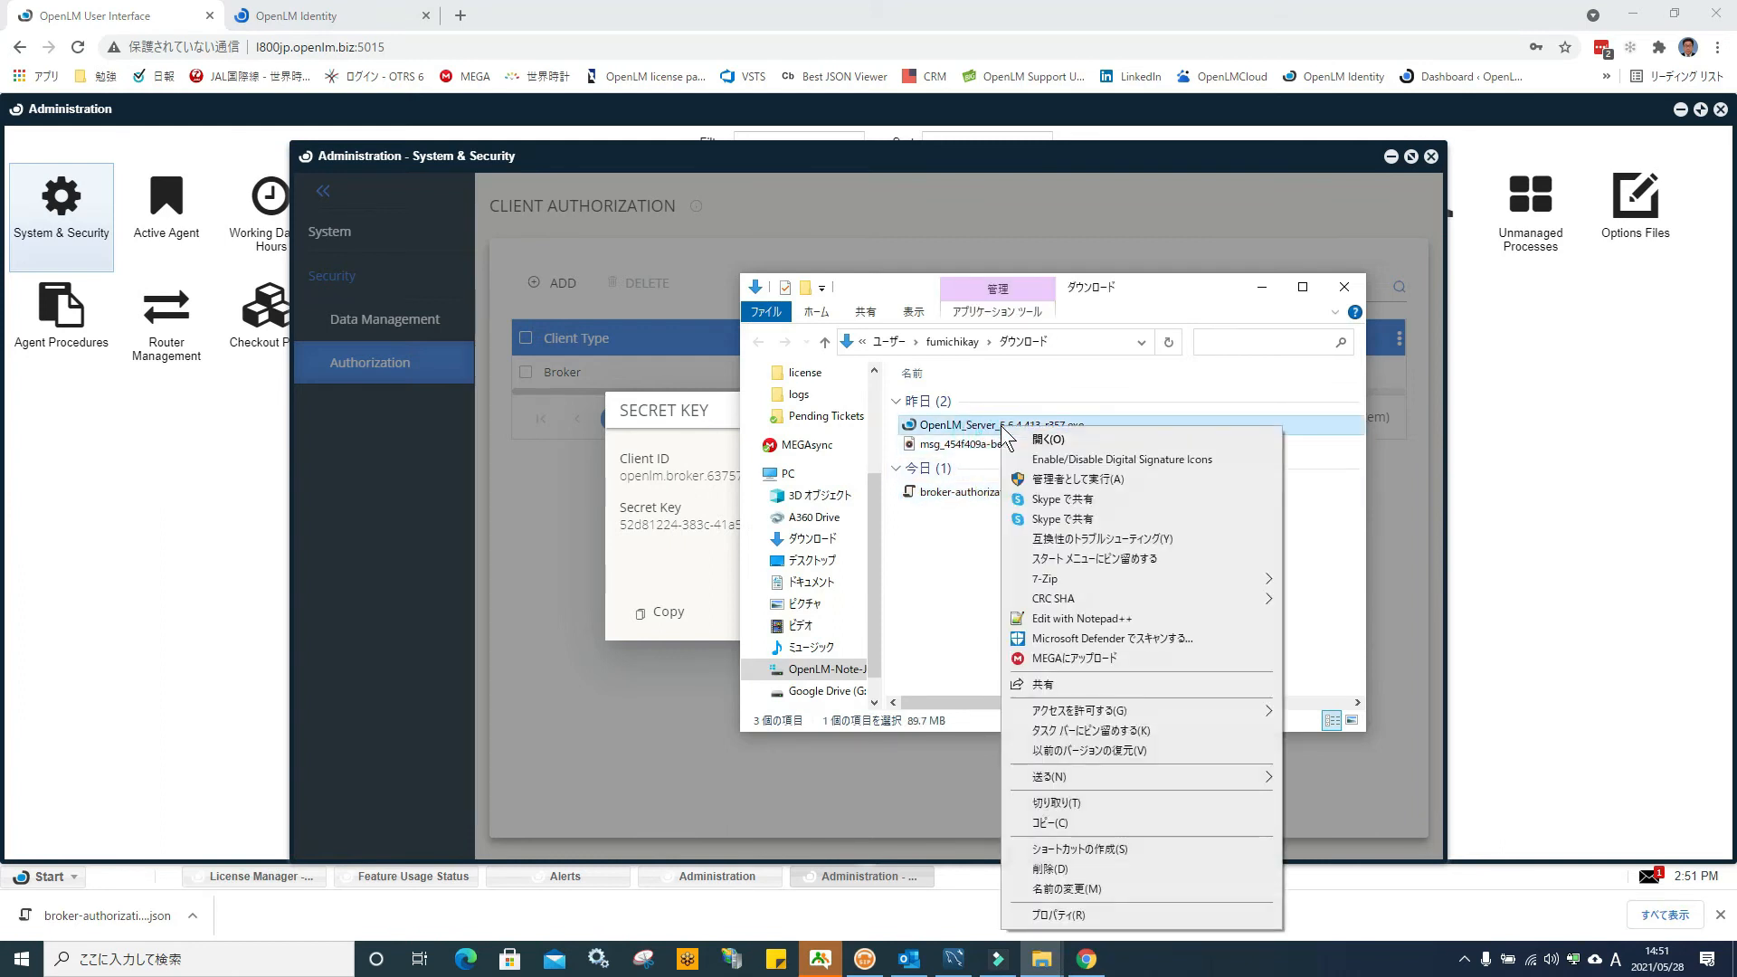
click(979, 496)
right_click(979, 495)
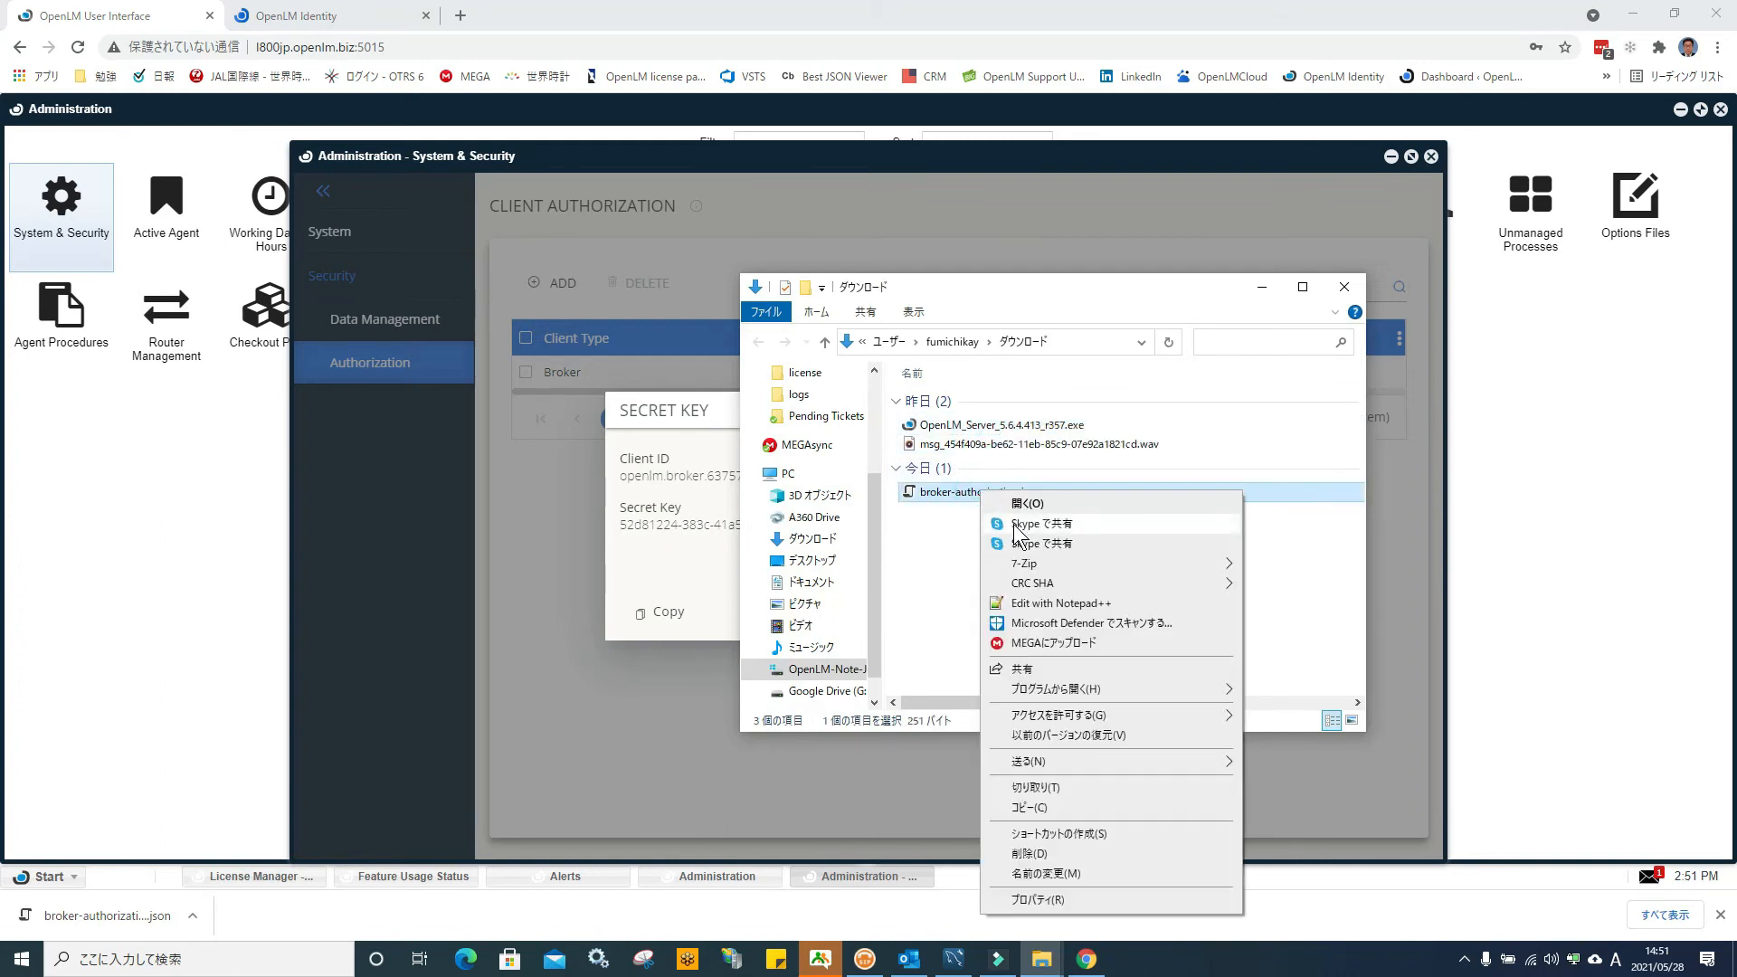
click(1062, 783)
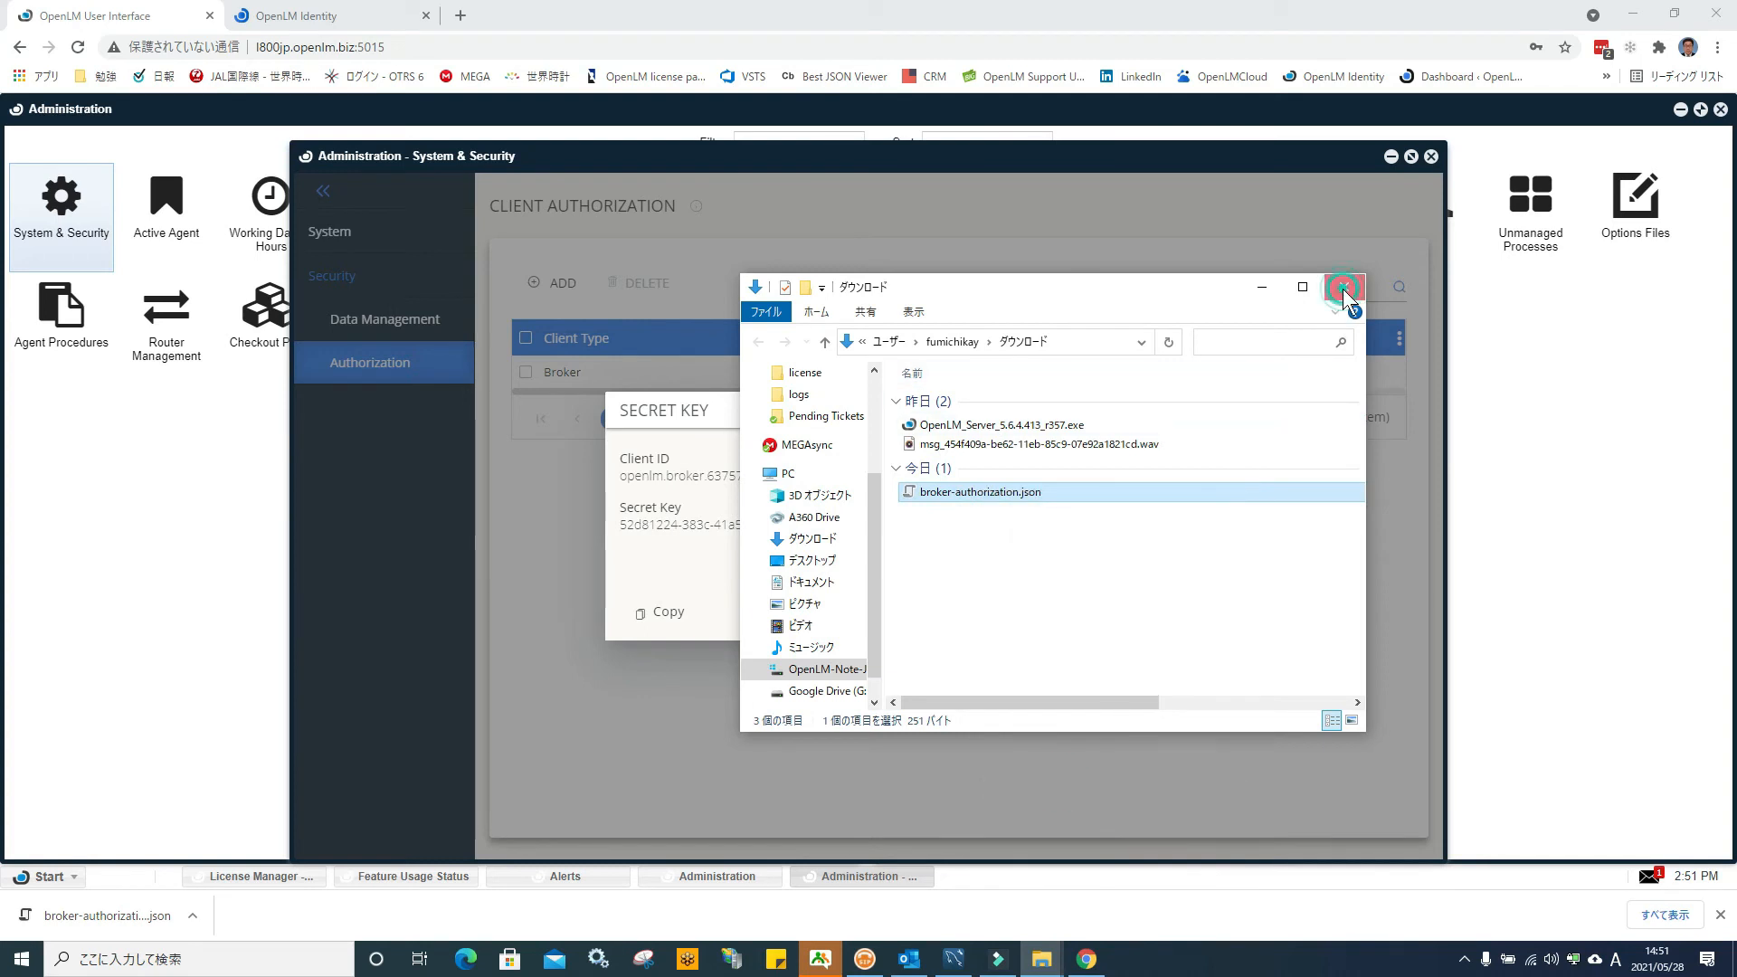
Paste broker-authorization.json onto the desktop and launch OpenLM Broker
click(1344, 288)
click(1645, 13)
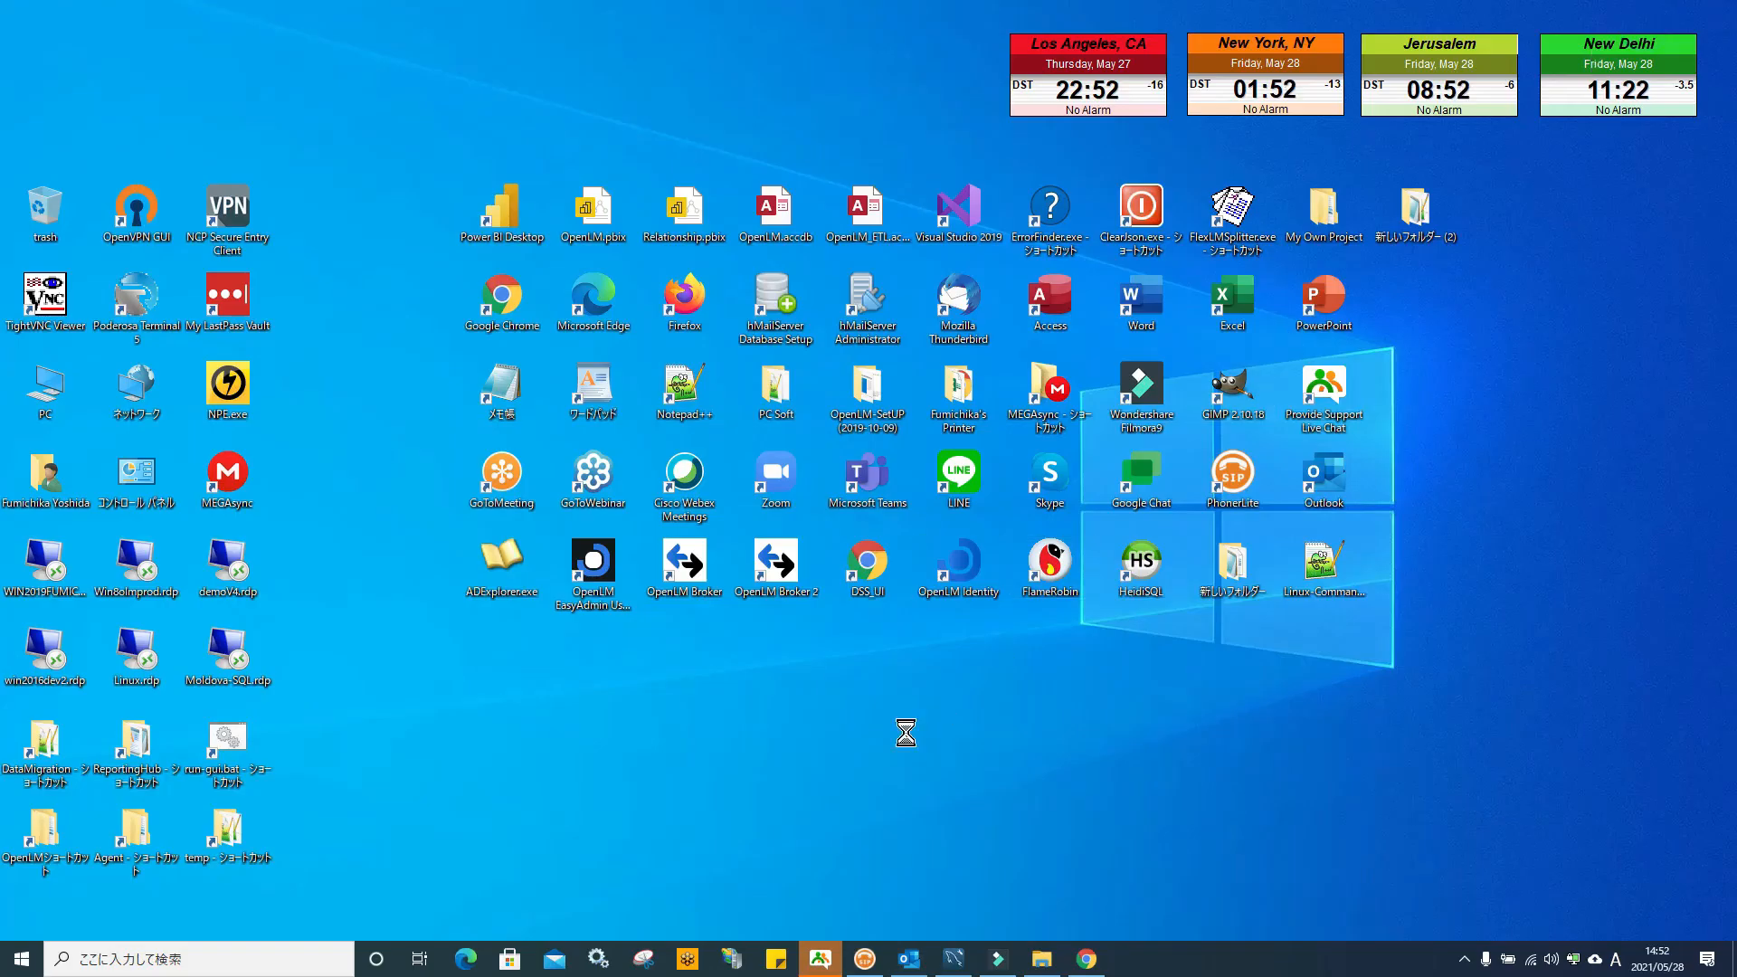
right_click(907, 735)
click(996, 568)
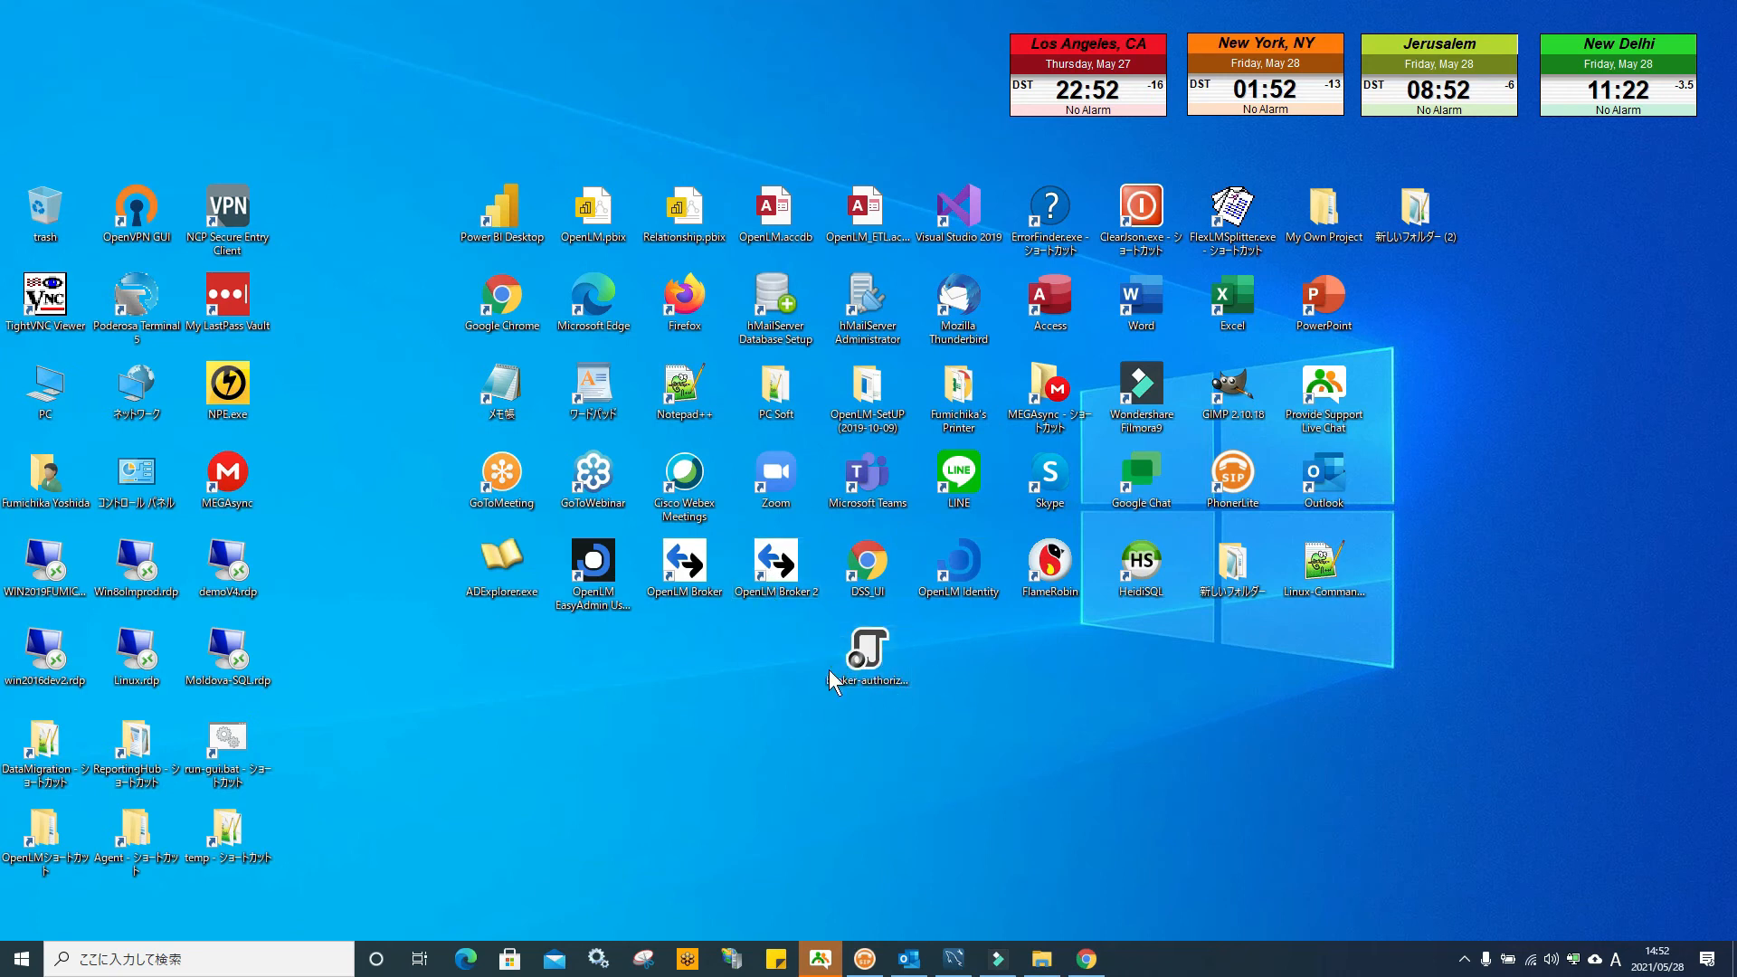
double_click(685, 561)
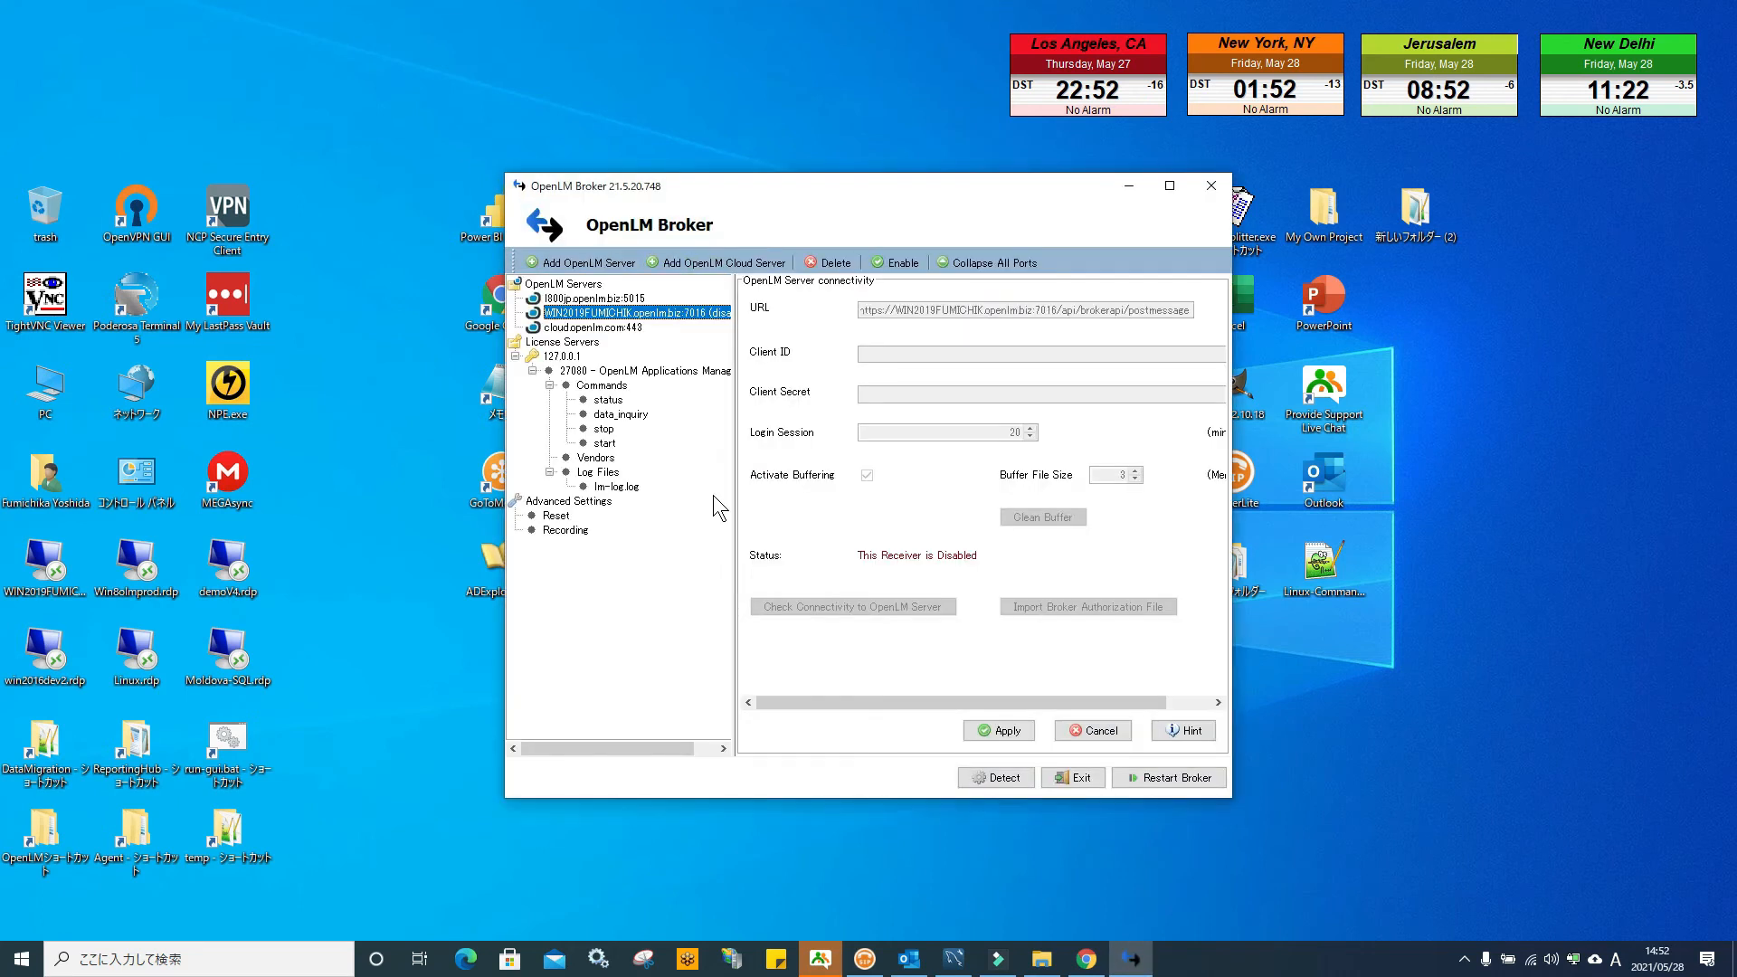
Import the desktop broker-authorization.json into the 5015 OpenLM Server connection settings
click(604, 300)
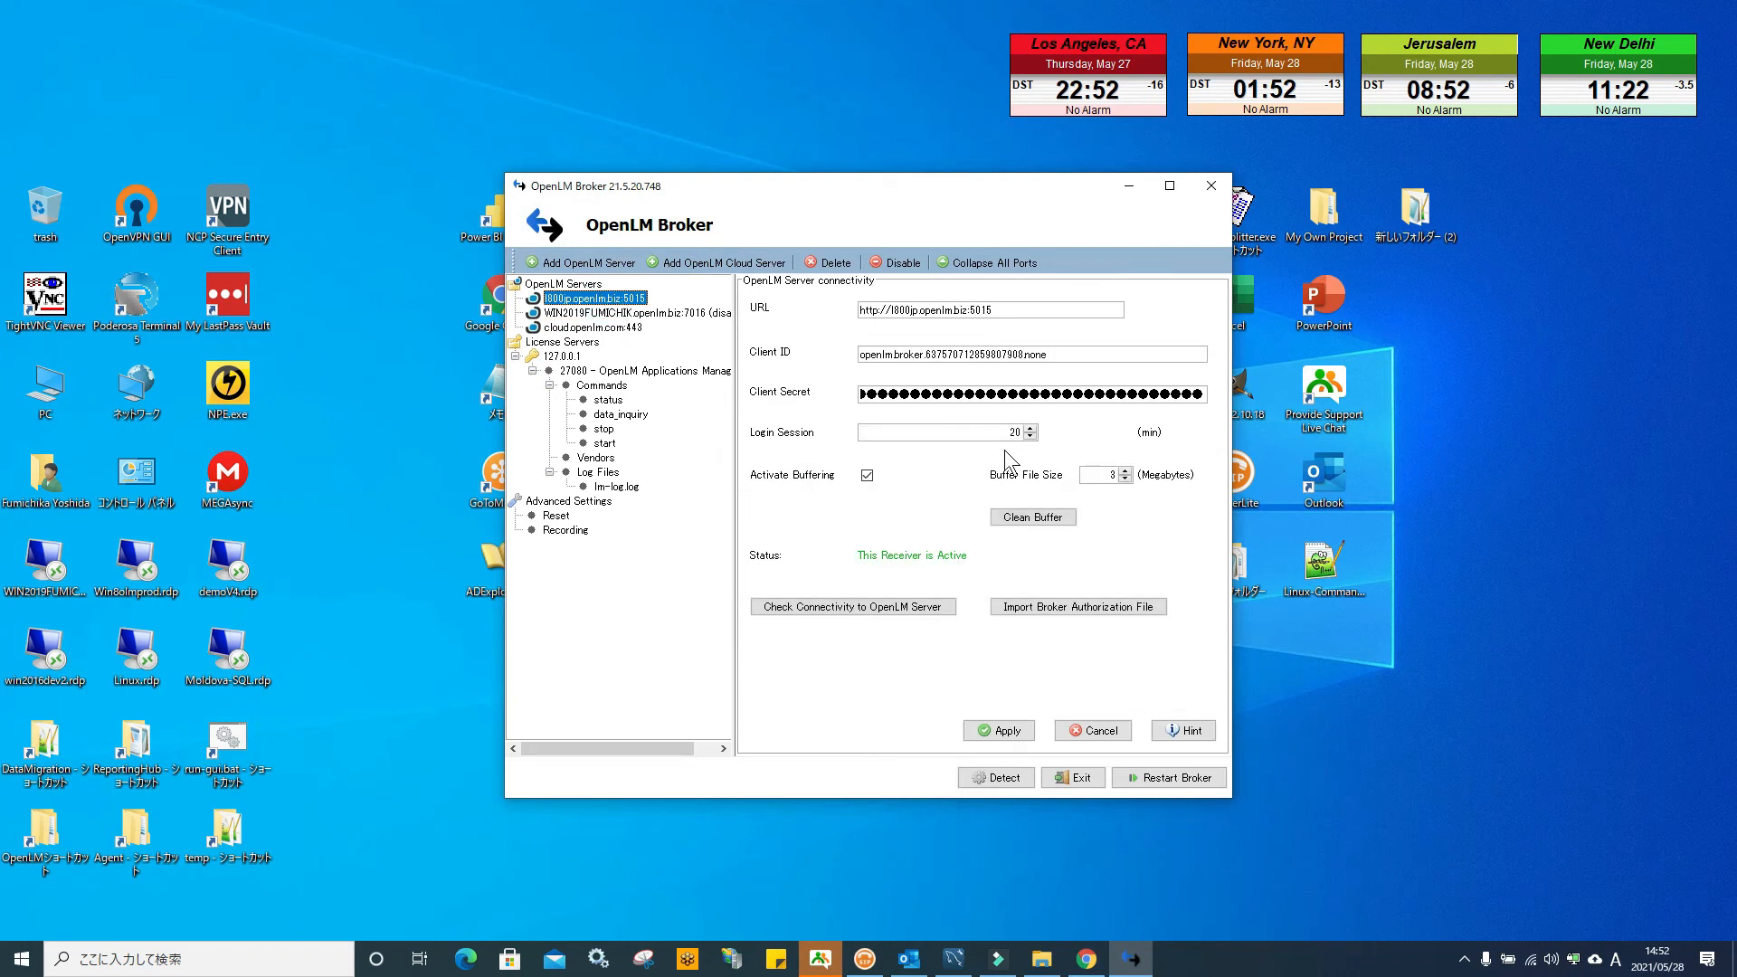
click(1070, 609)
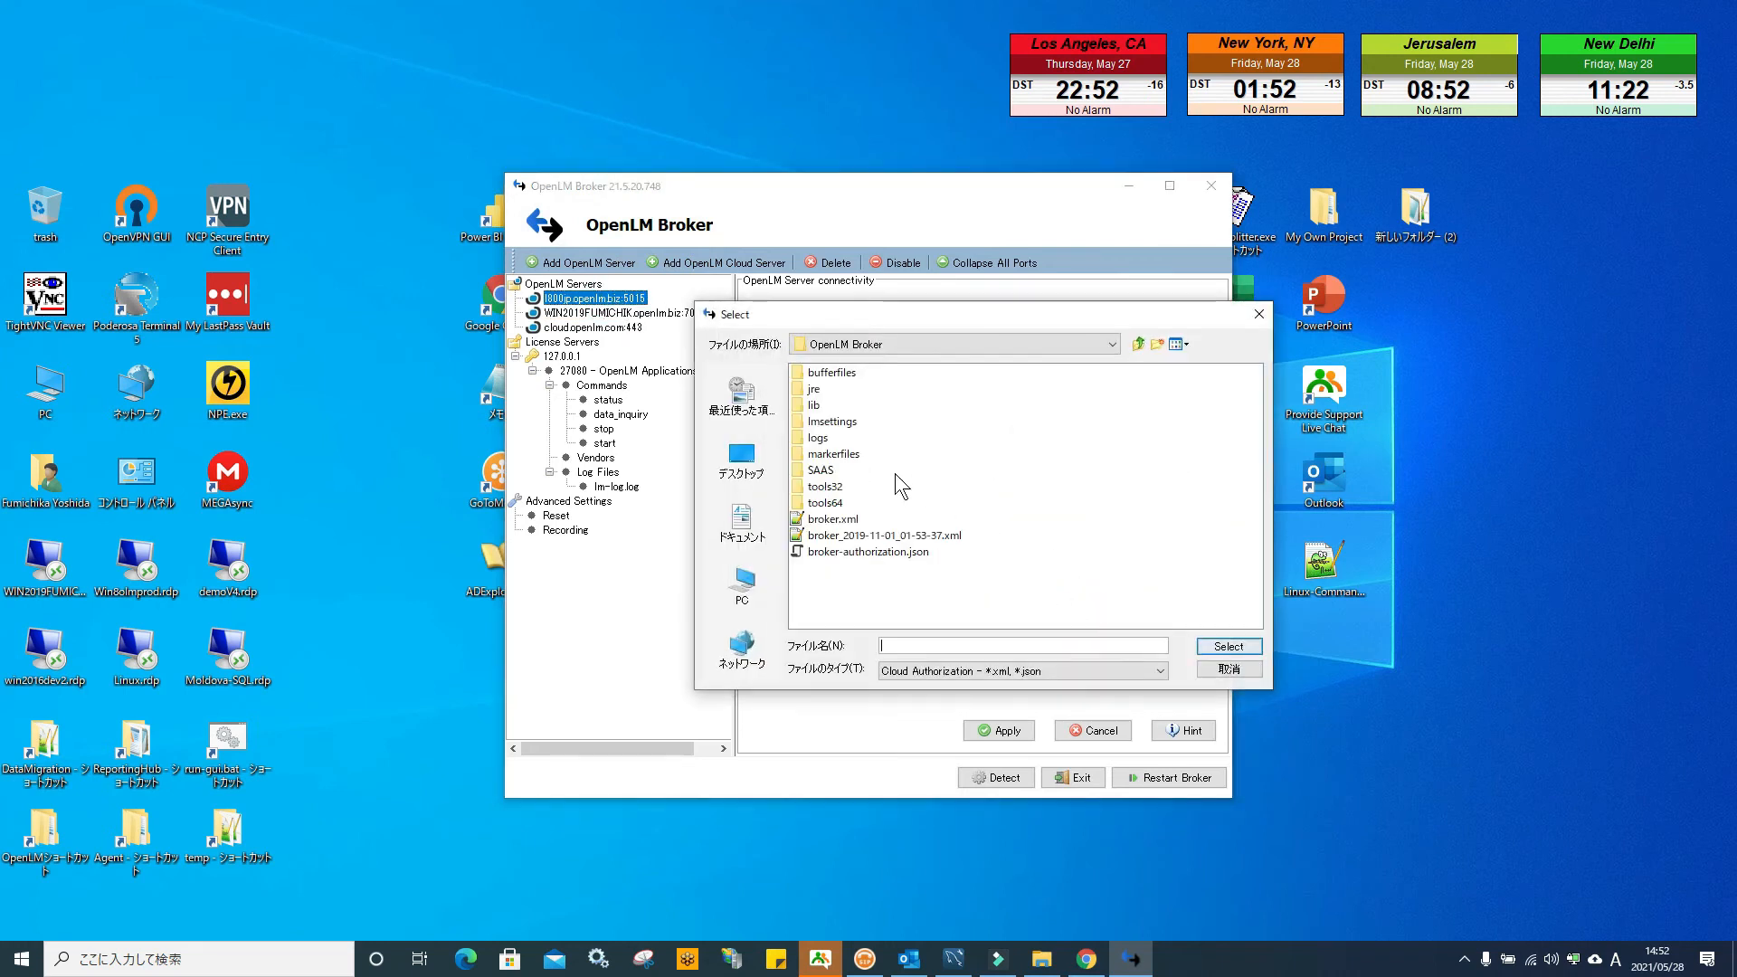
click(741, 457)
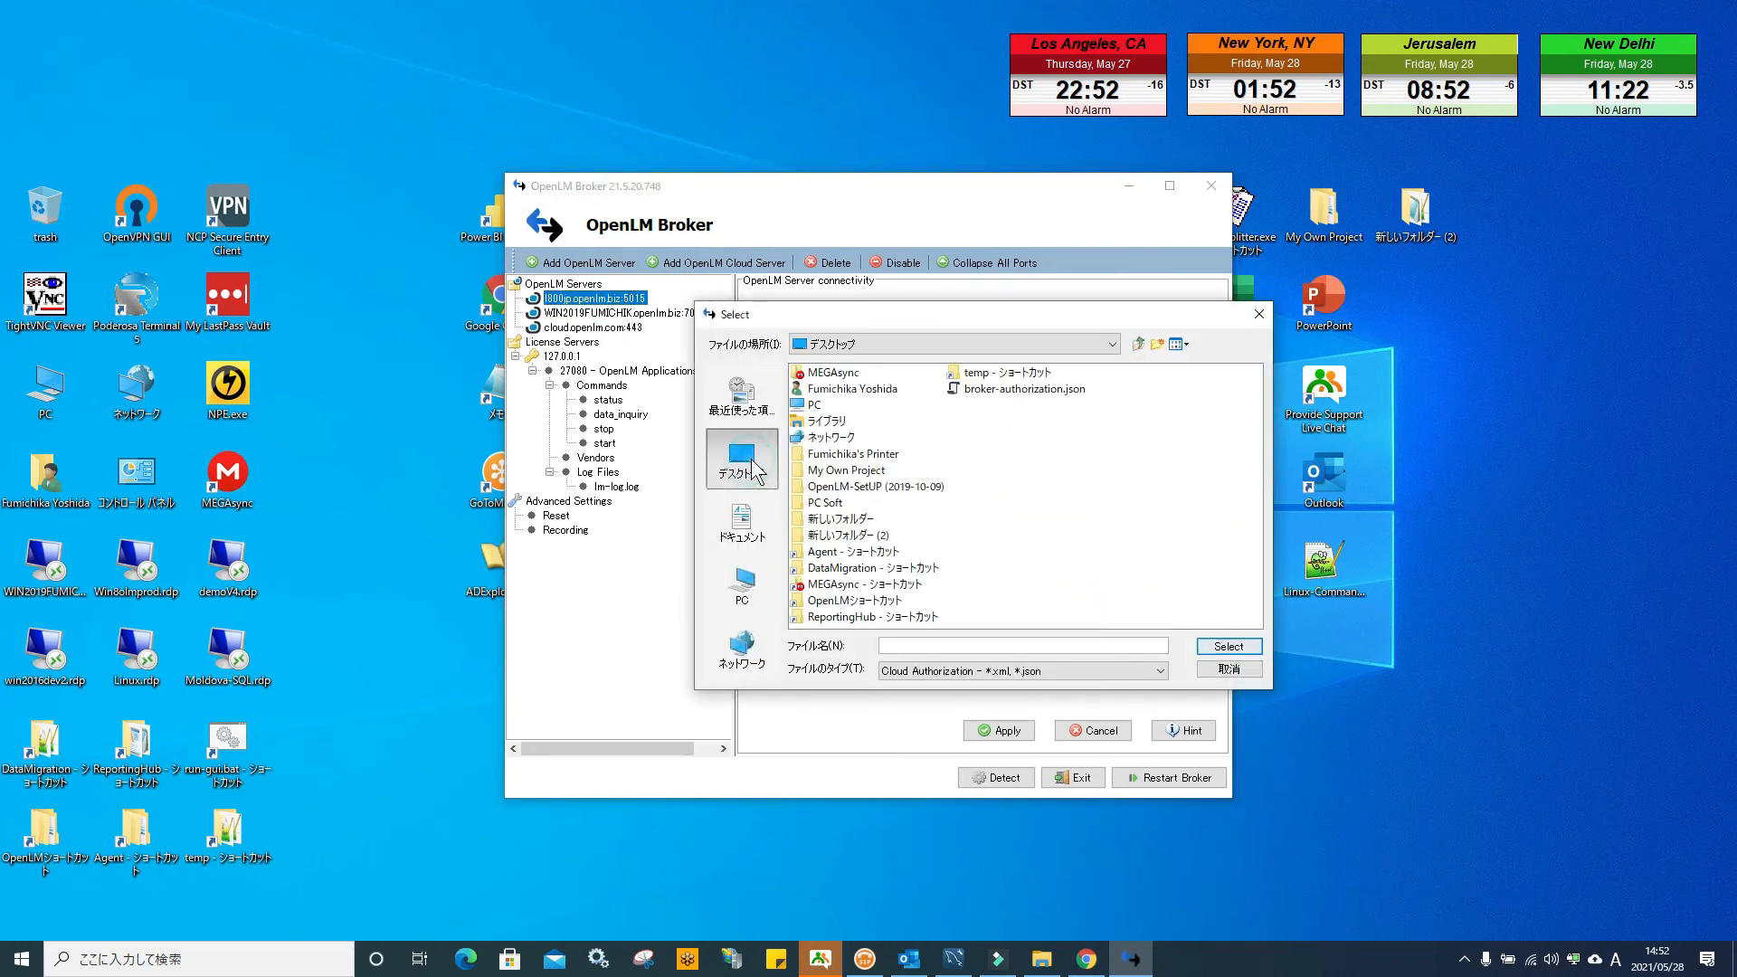
click(1027, 390)
click(1226, 648)
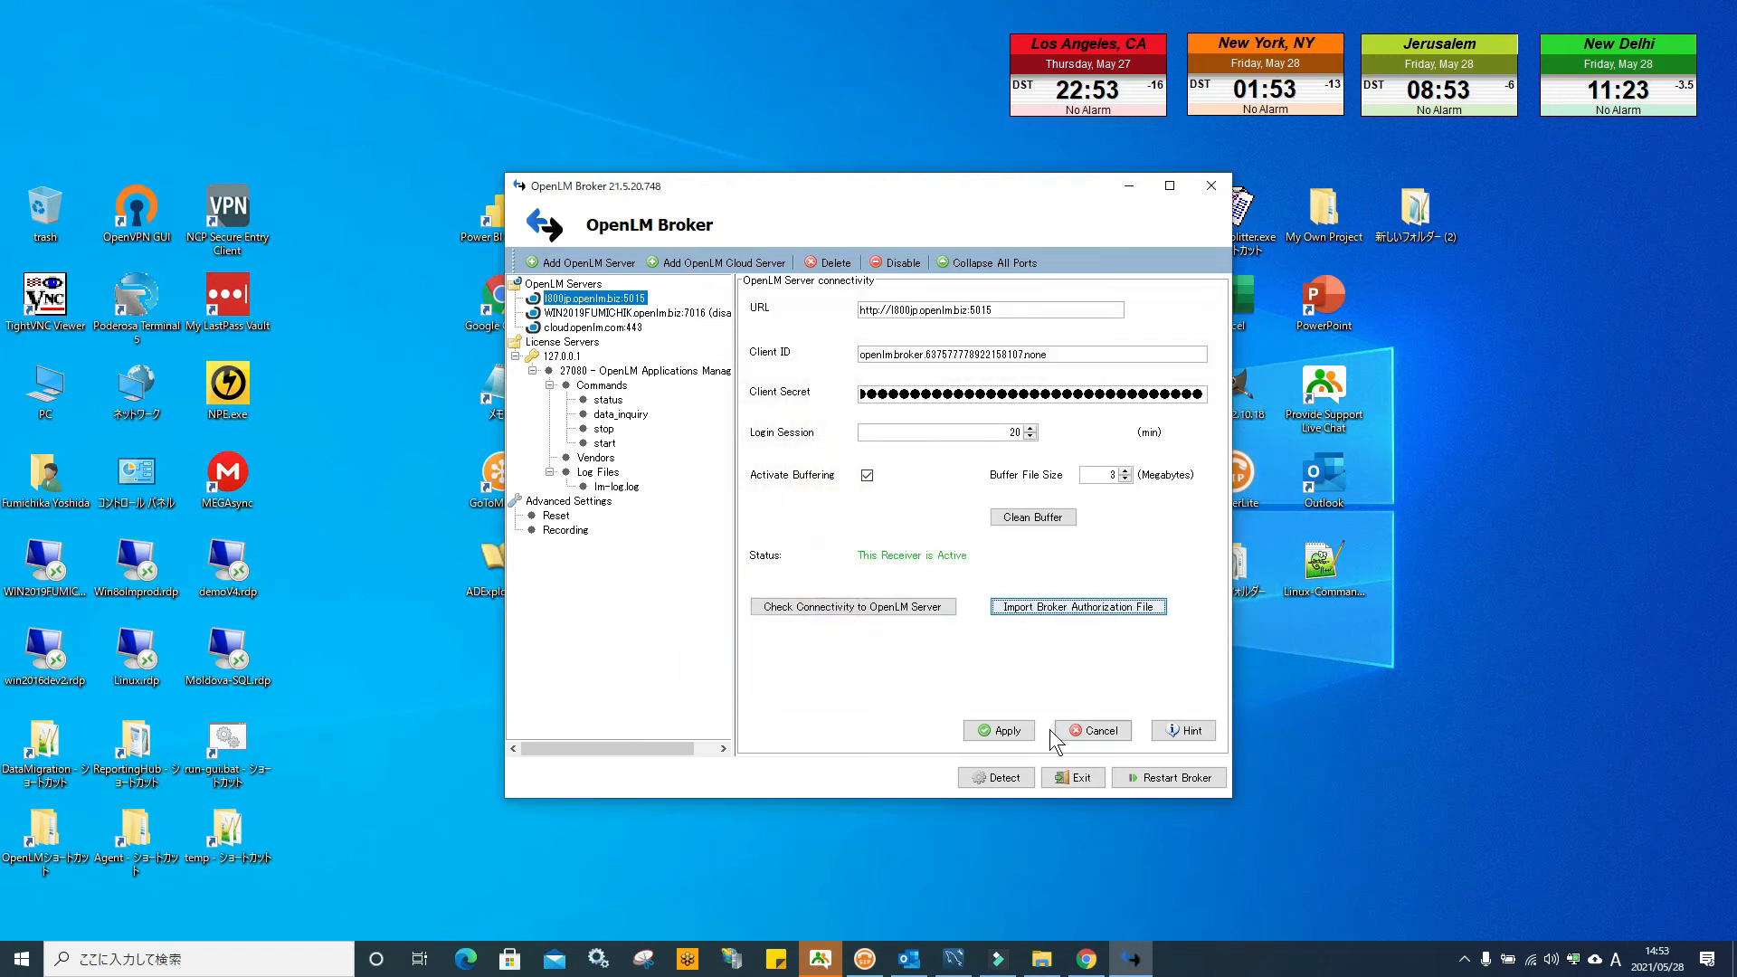
Confirm the OpenLM Server connection succeeds and save the Broker connection settings
click(941, 609)
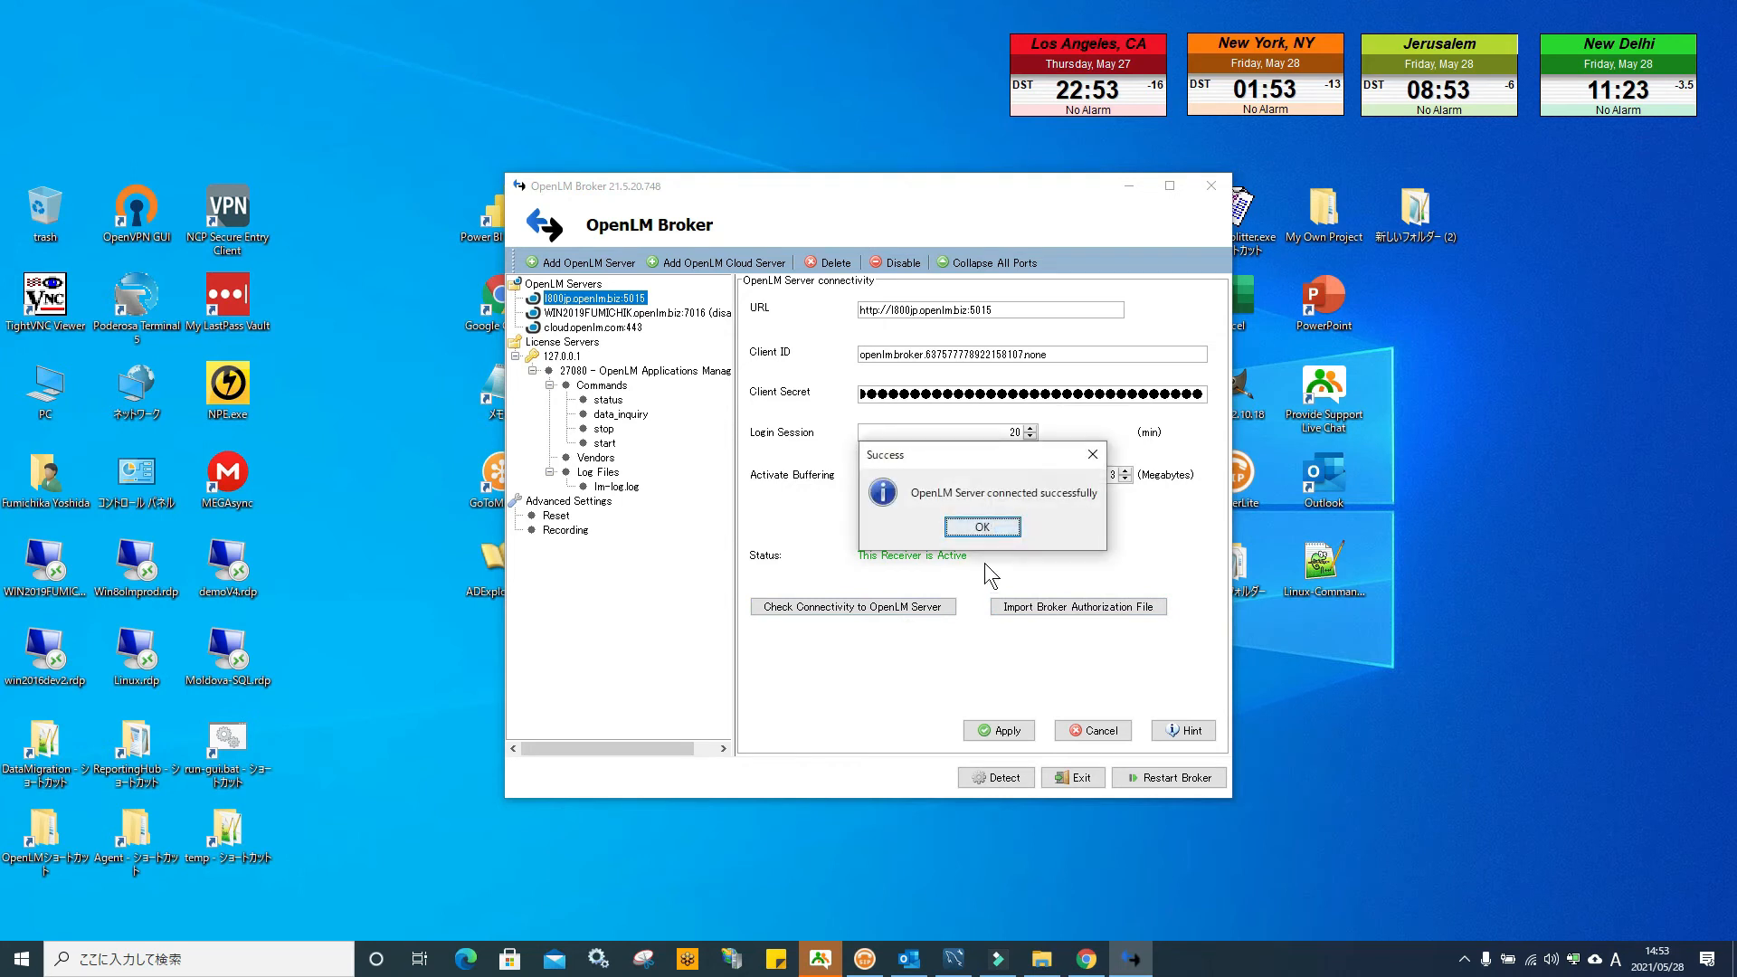
click(982, 527)
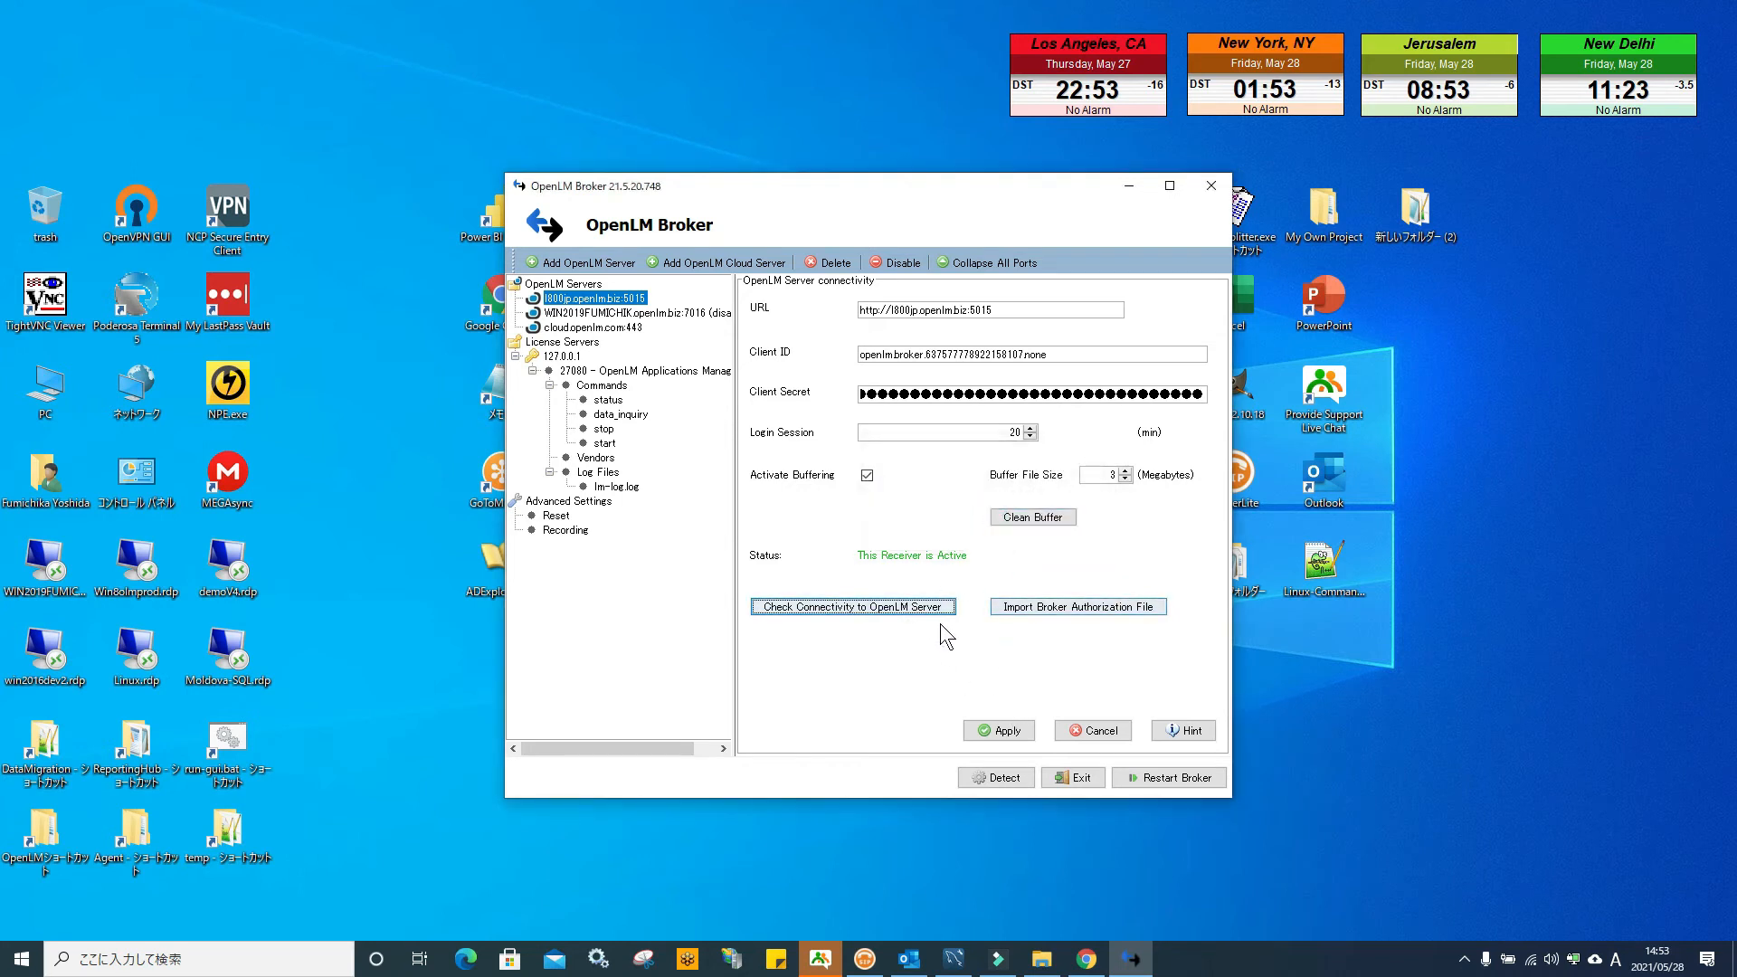
click(1007, 728)
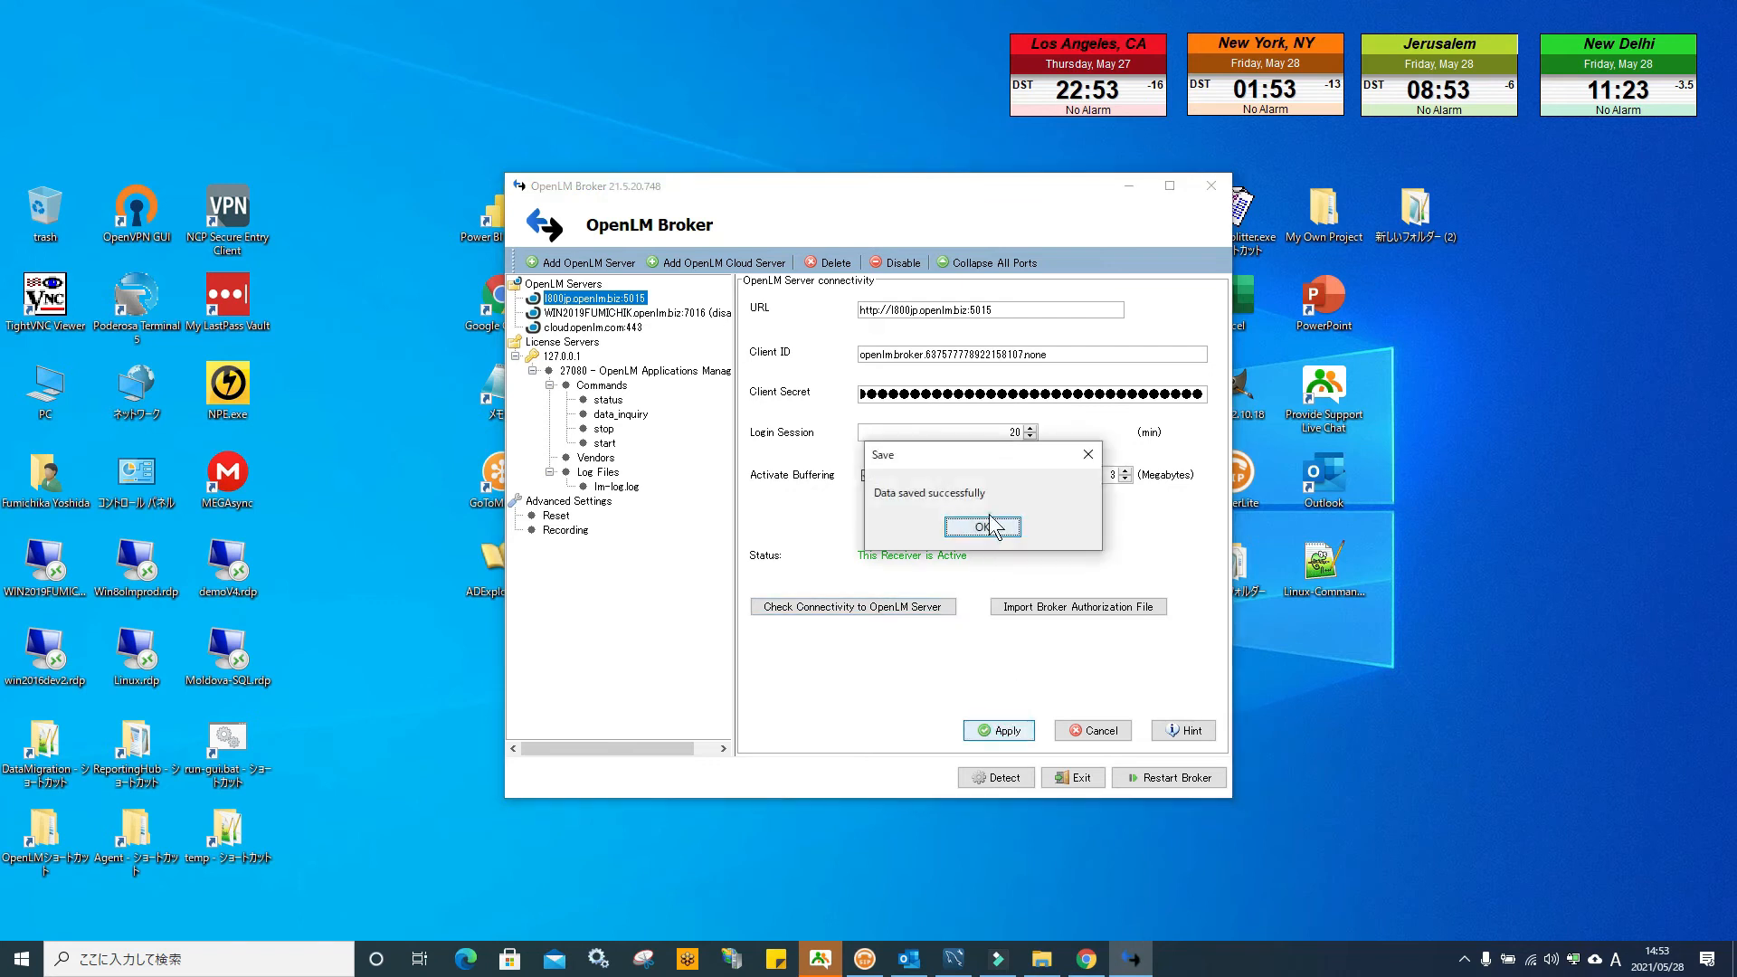
click(992, 537)
Restart the Broker service, then exit the OpenLM Broker application
click(1167, 779)
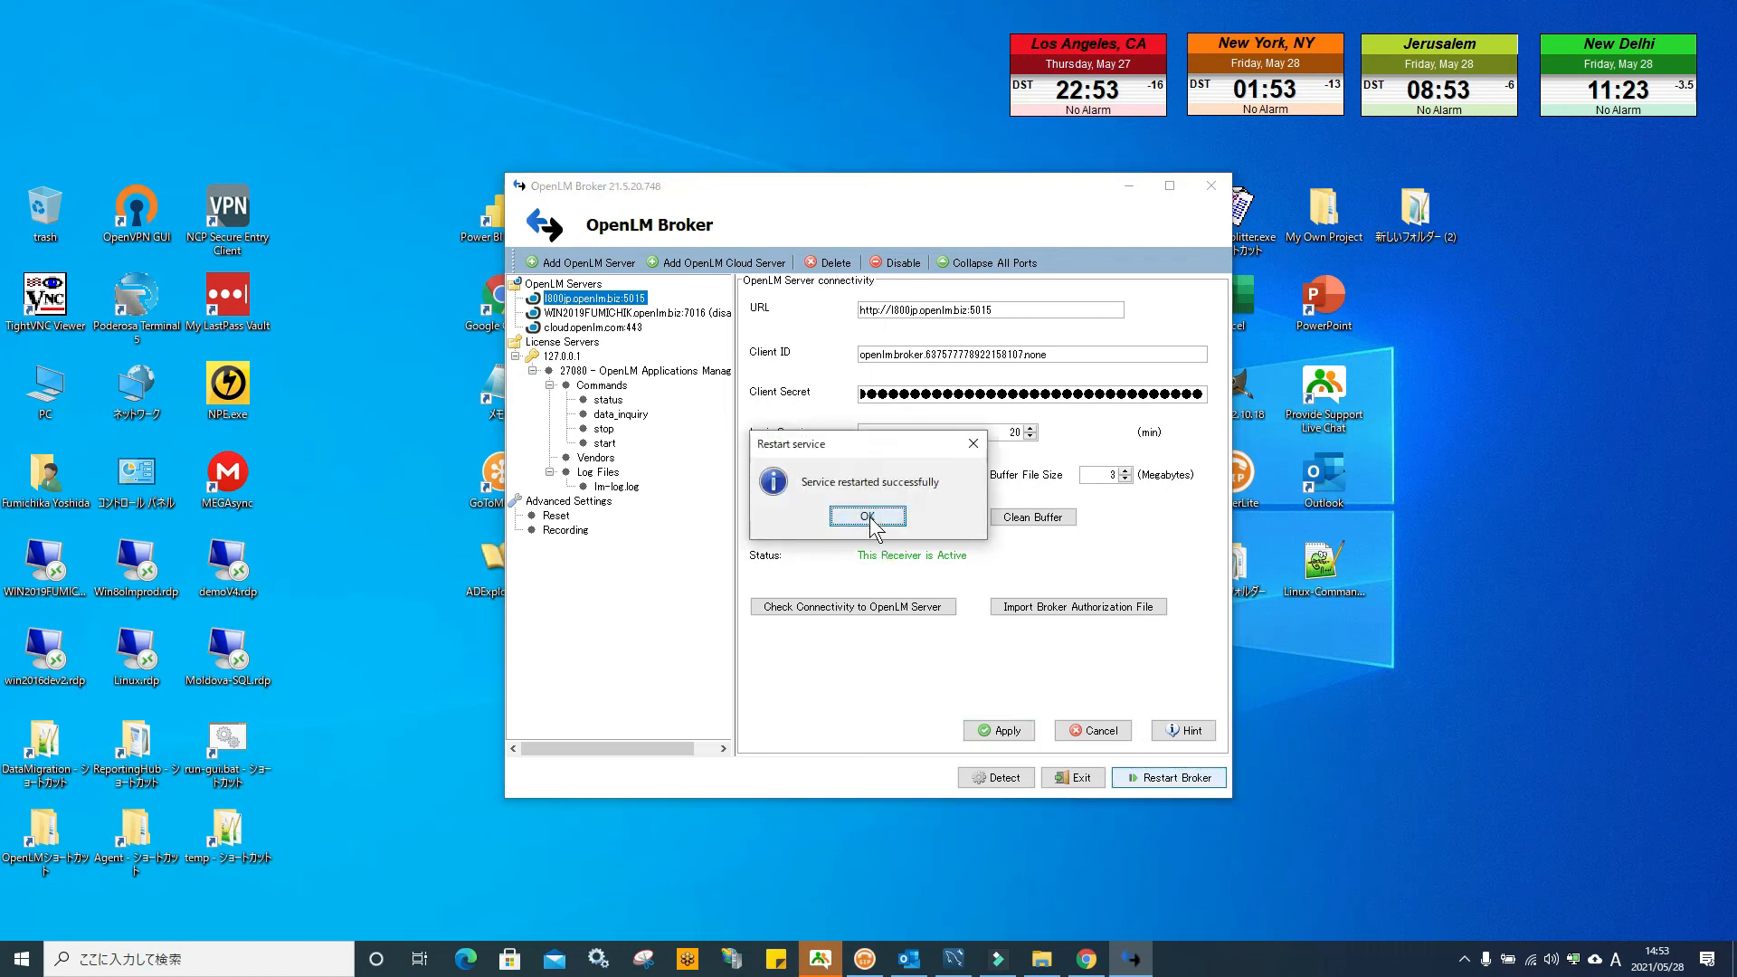
click(883, 514)
click(1211, 190)
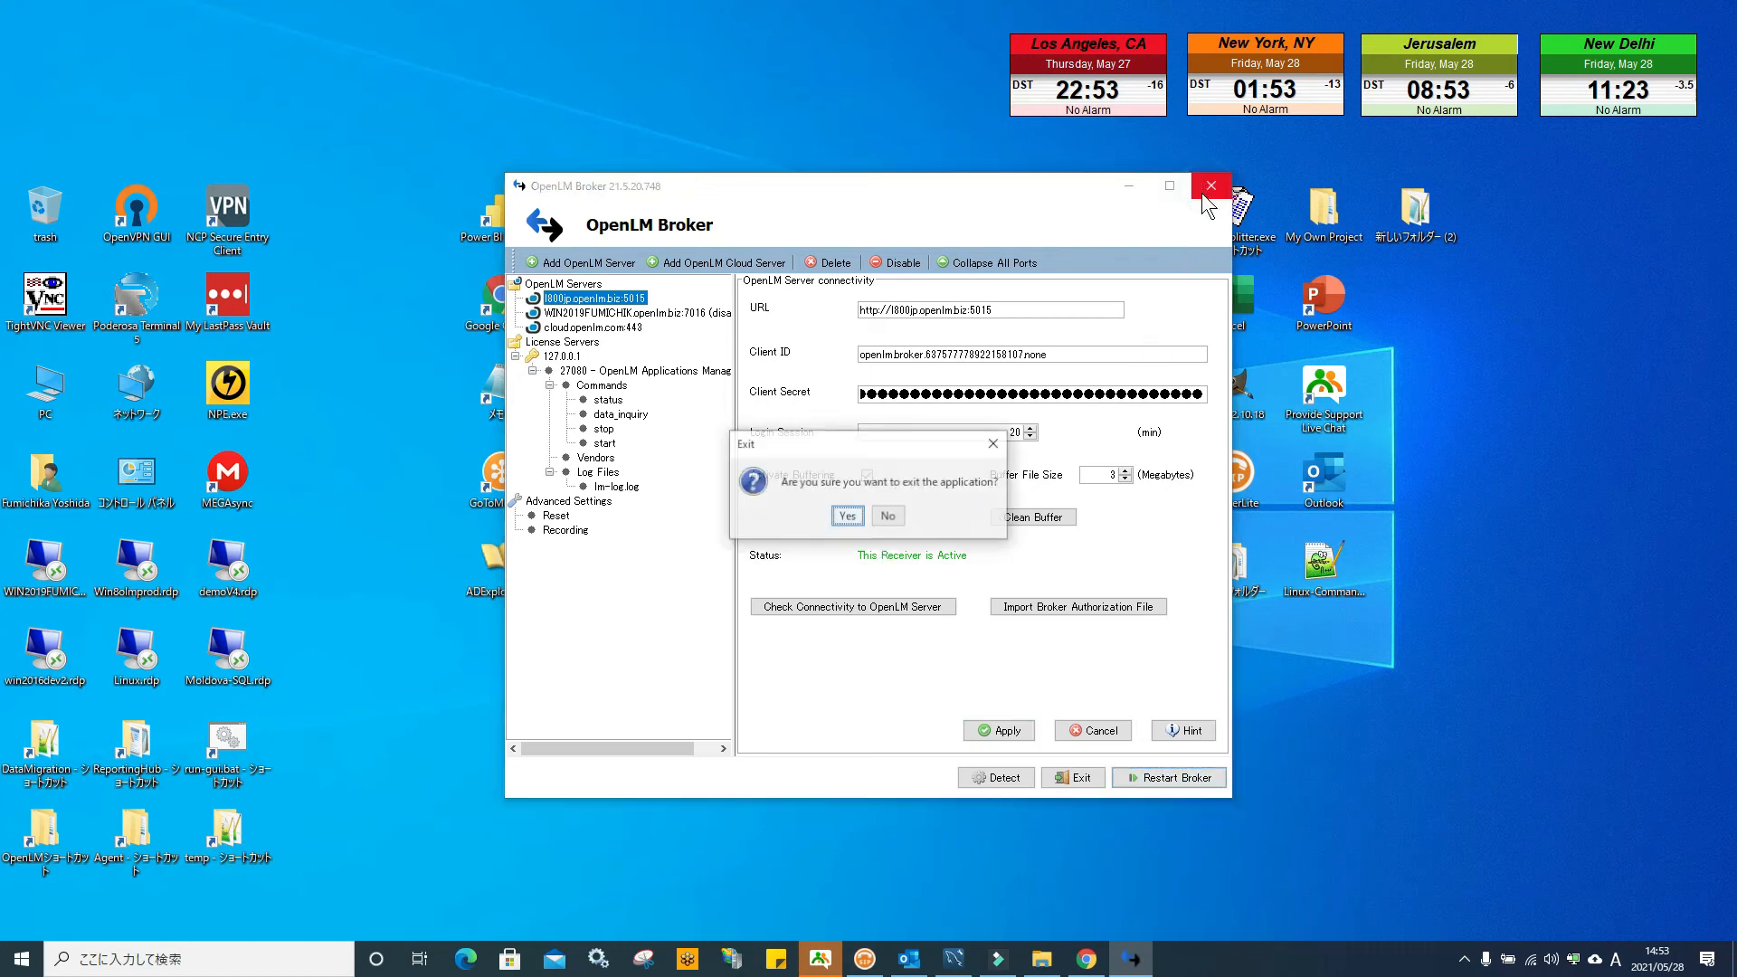
click(847, 514)
Launch OpenLM Broker 2 and import broker-authorization.json from the desktop
double_click(776, 566)
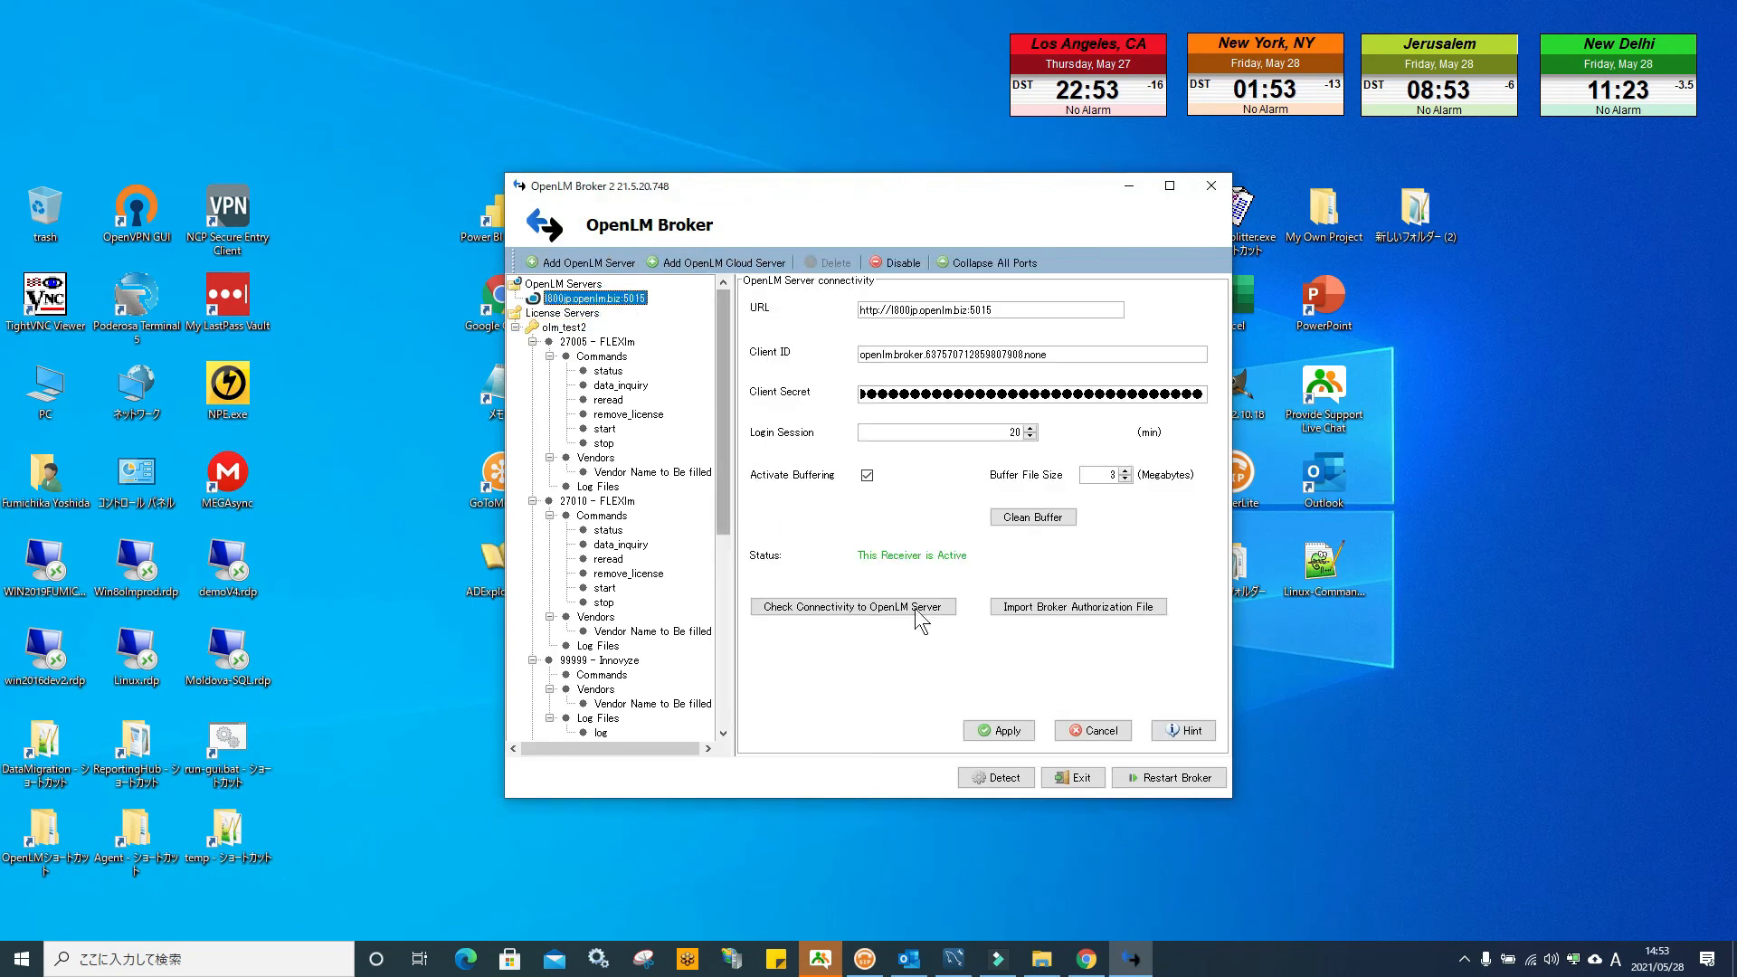
click(1041, 607)
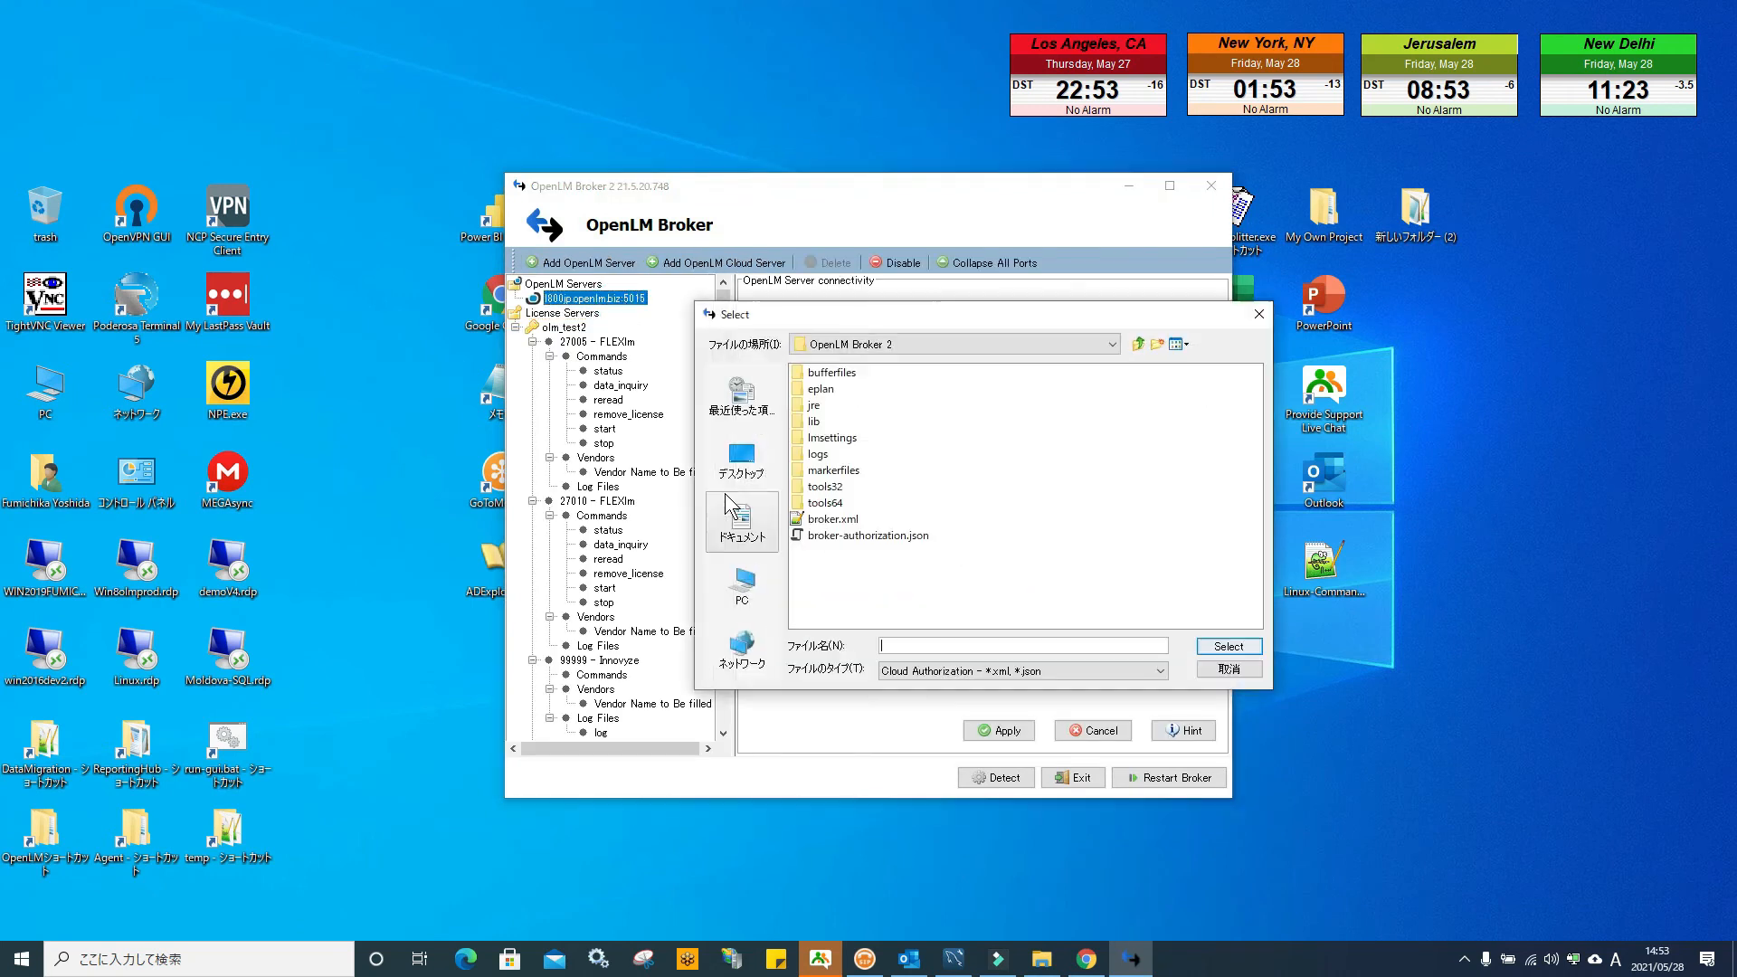
click(741, 457)
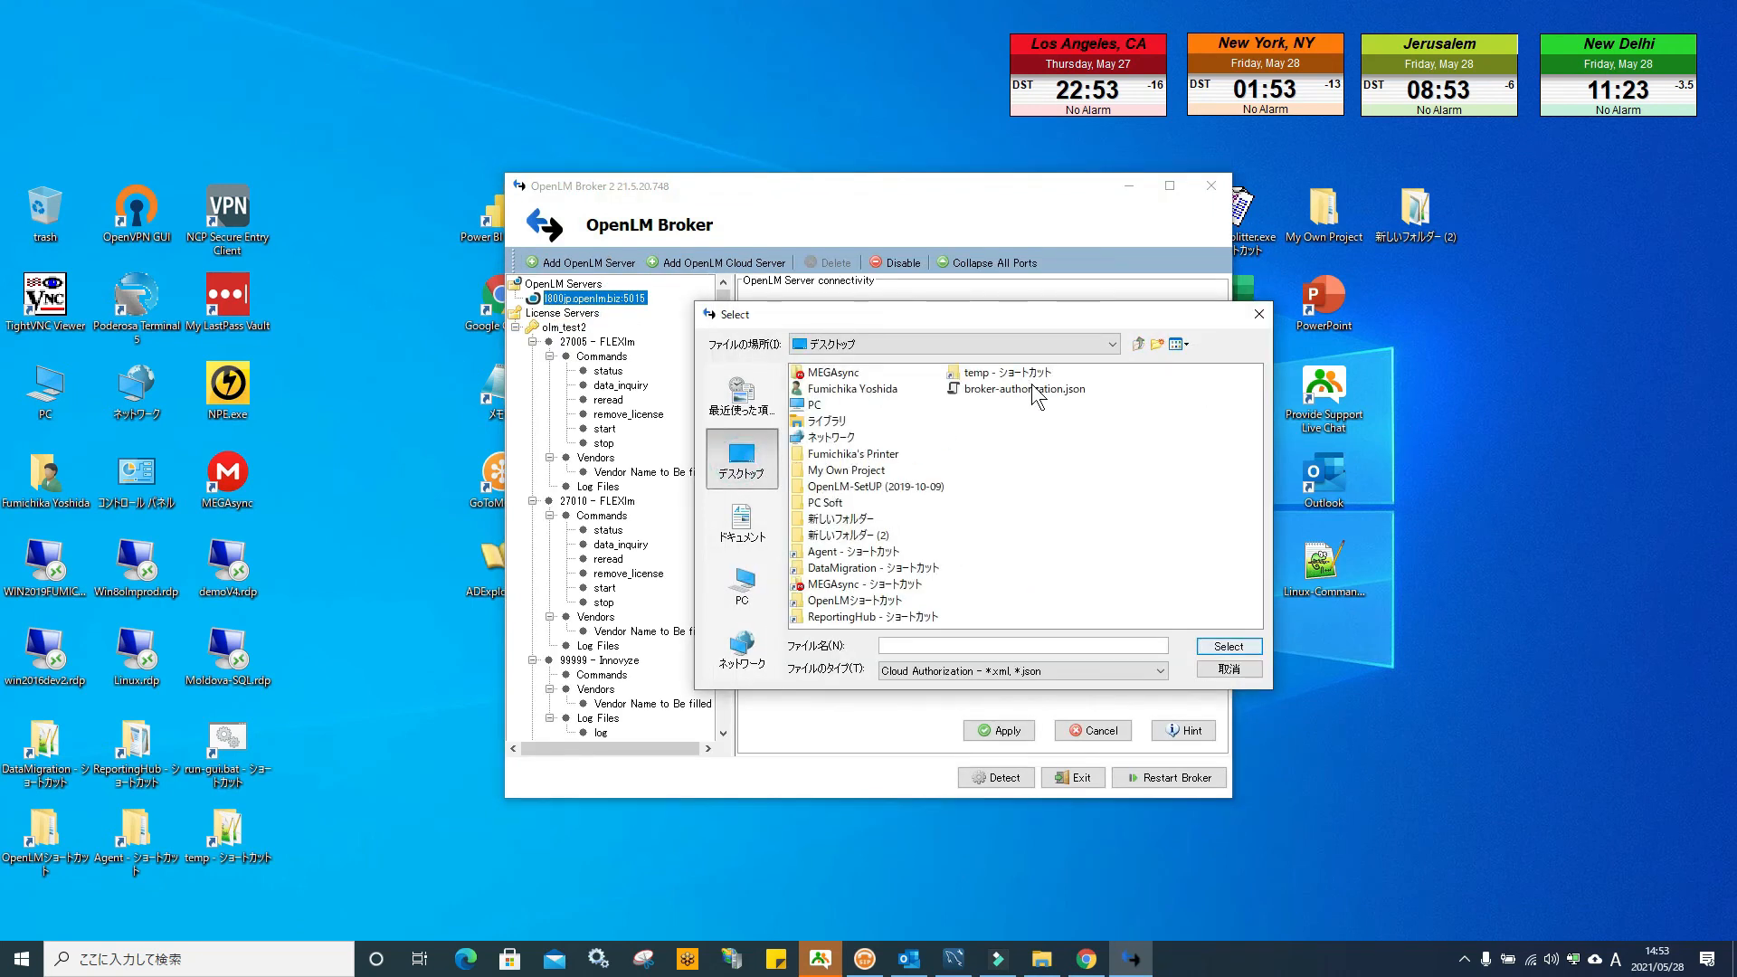
click(1037, 391)
click(1228, 645)
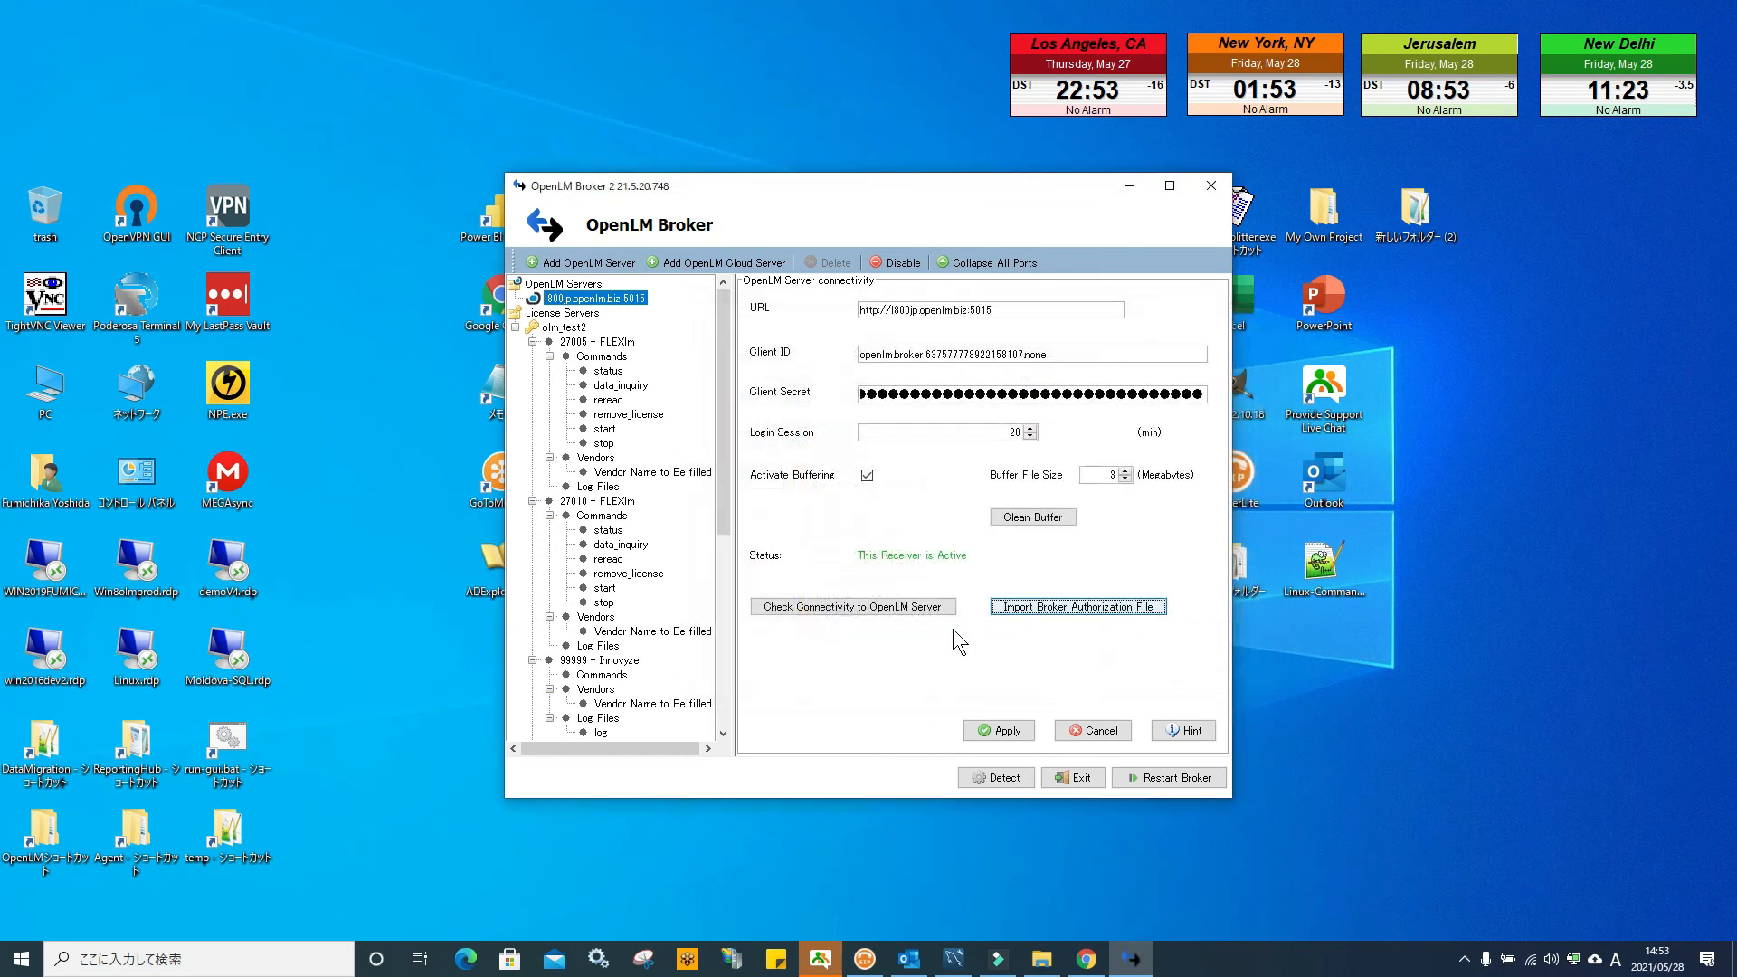
Verify Broker 2 connects to the OpenLM Server and save its connectivity settings
click(885, 607)
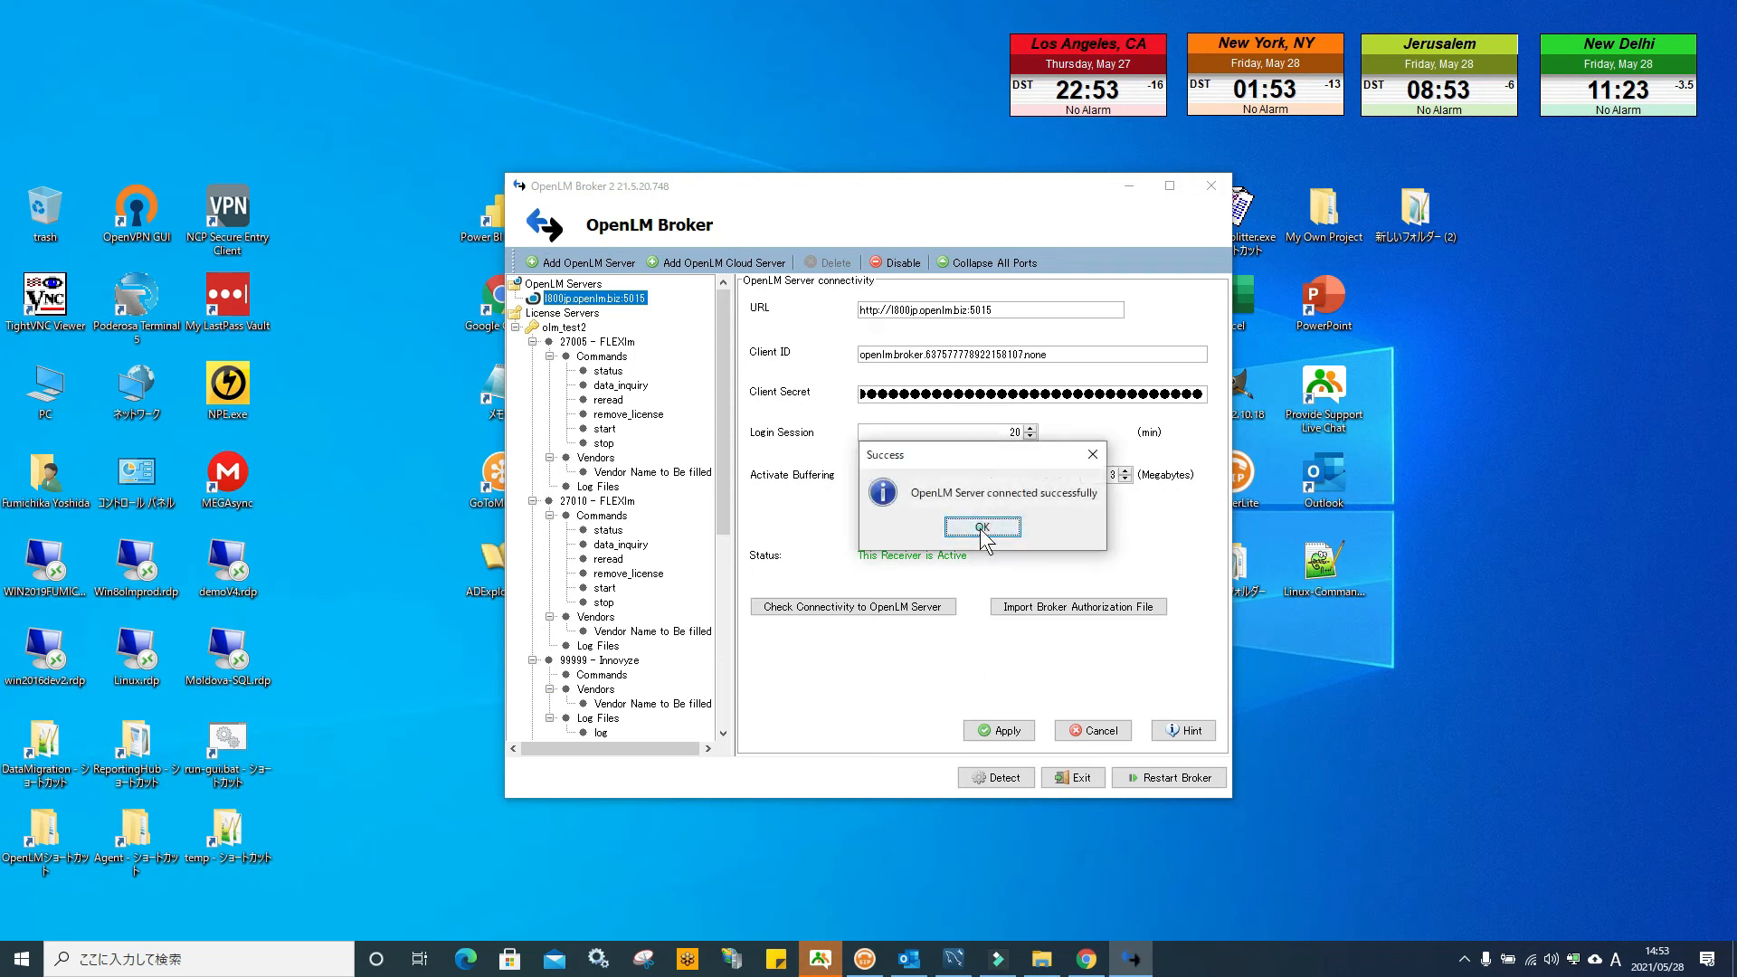
click(992, 529)
click(1006, 728)
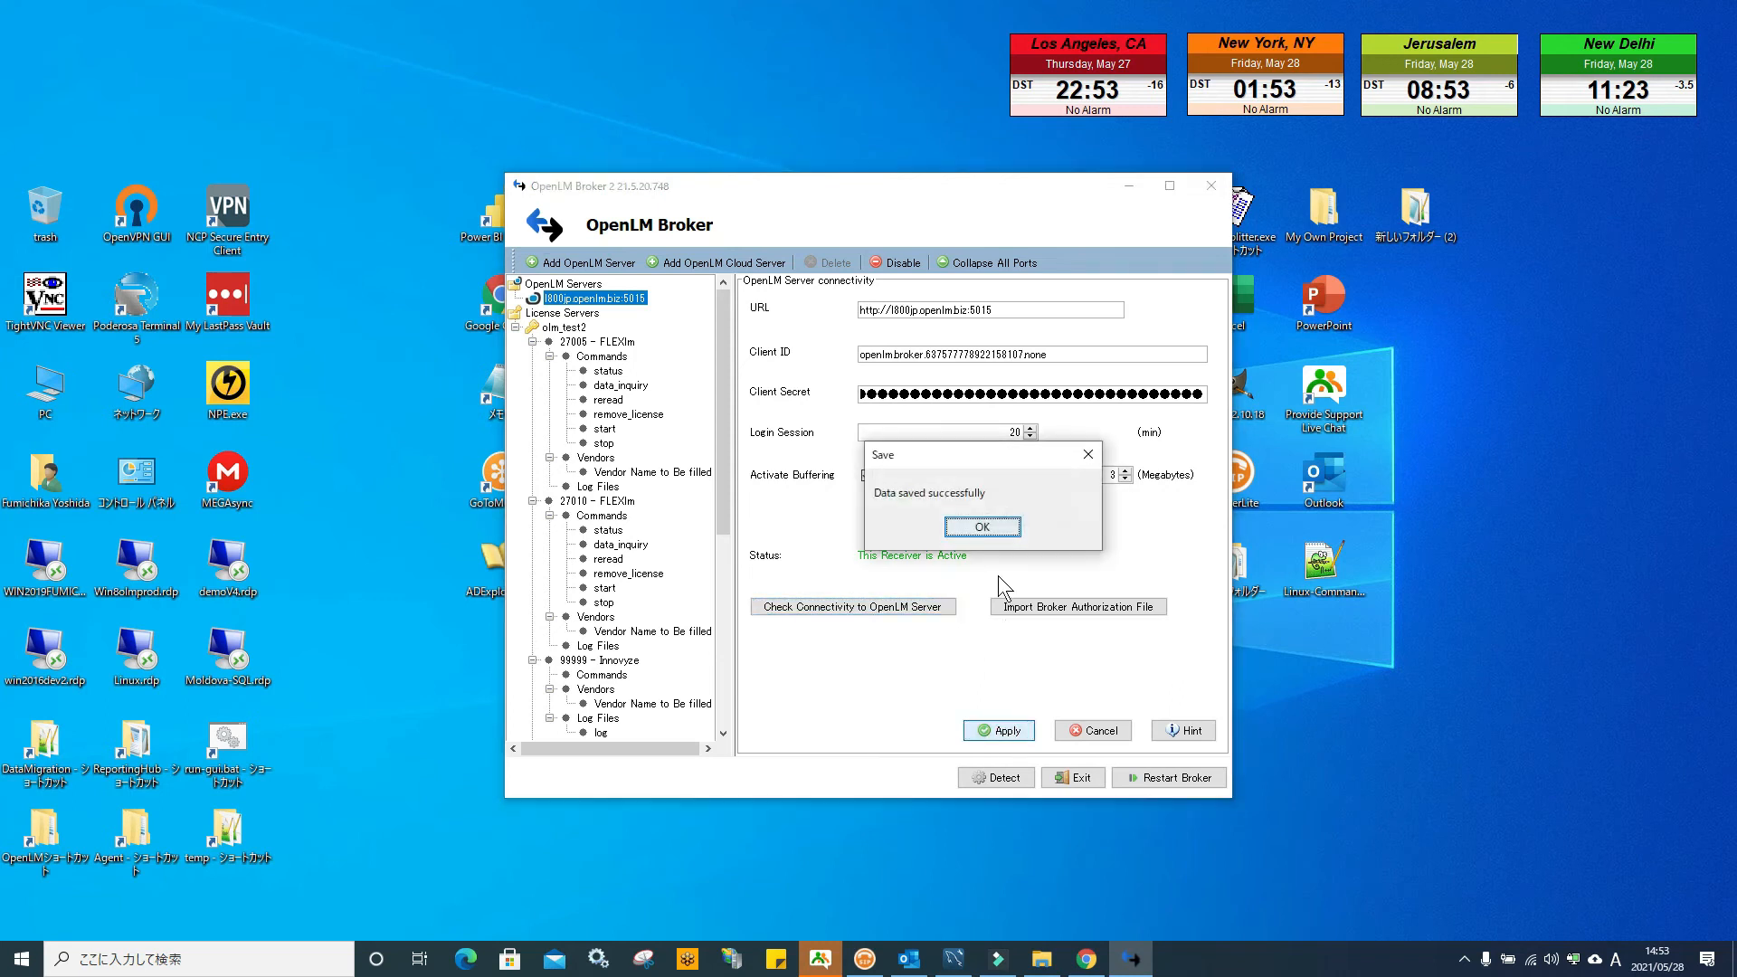
click(981, 528)
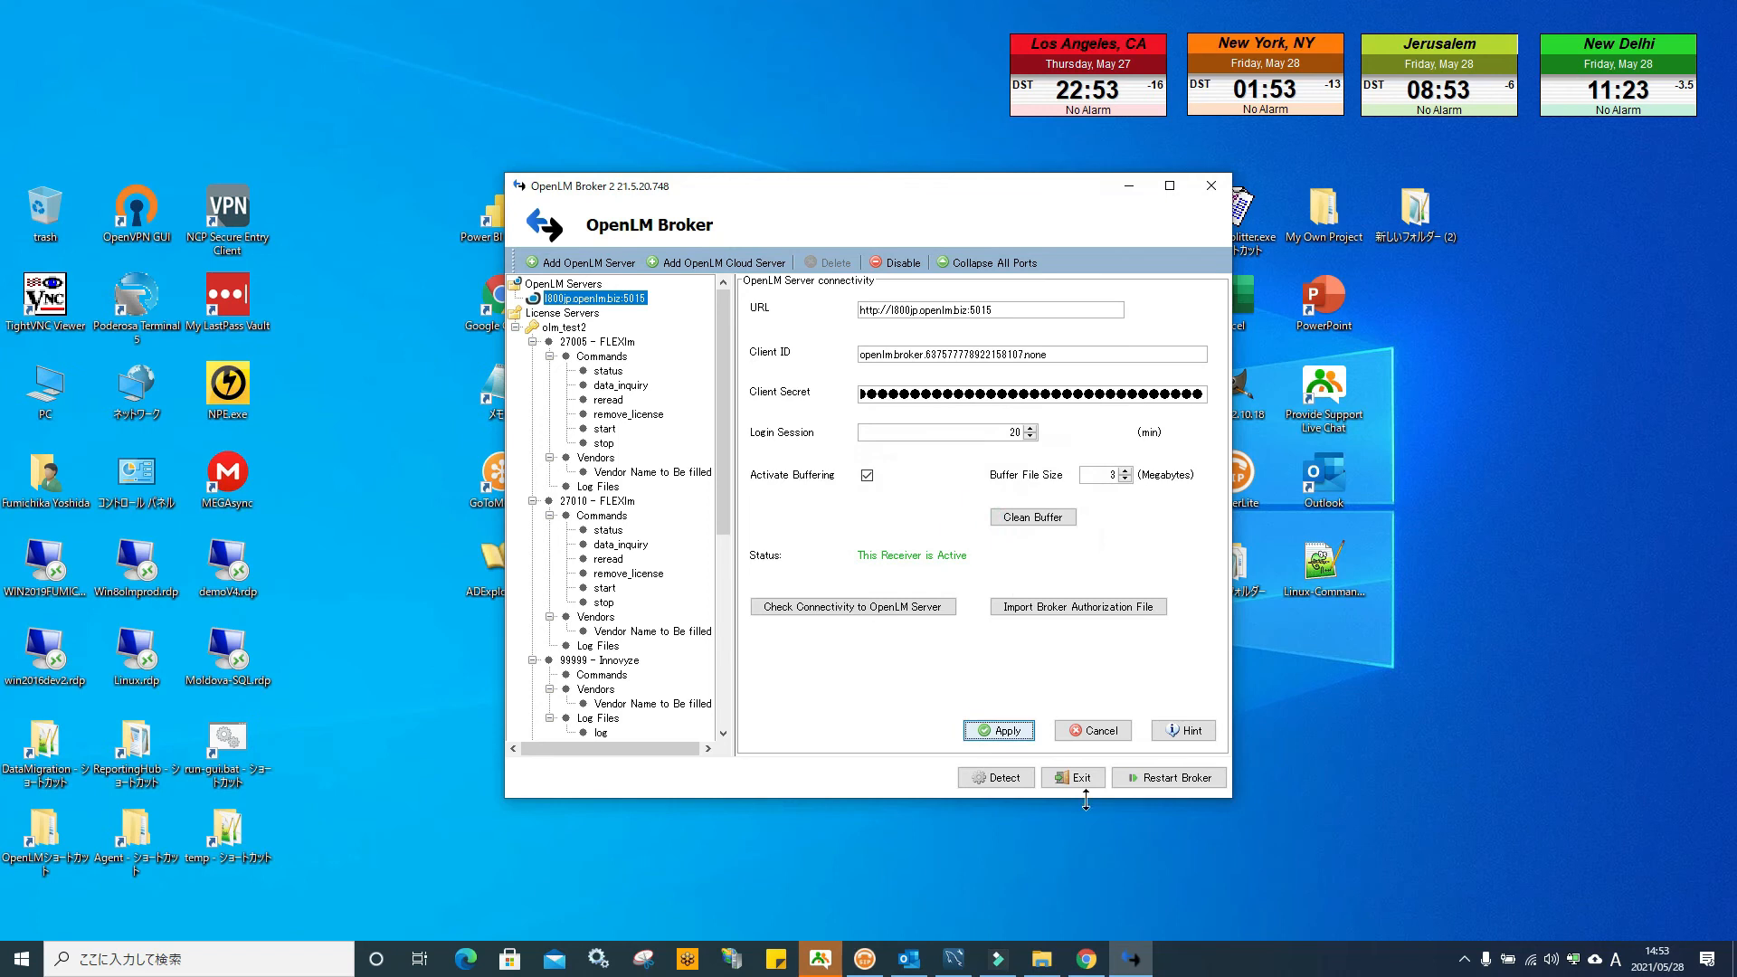
Restart the Broker 2 service and exit the application
click(1174, 780)
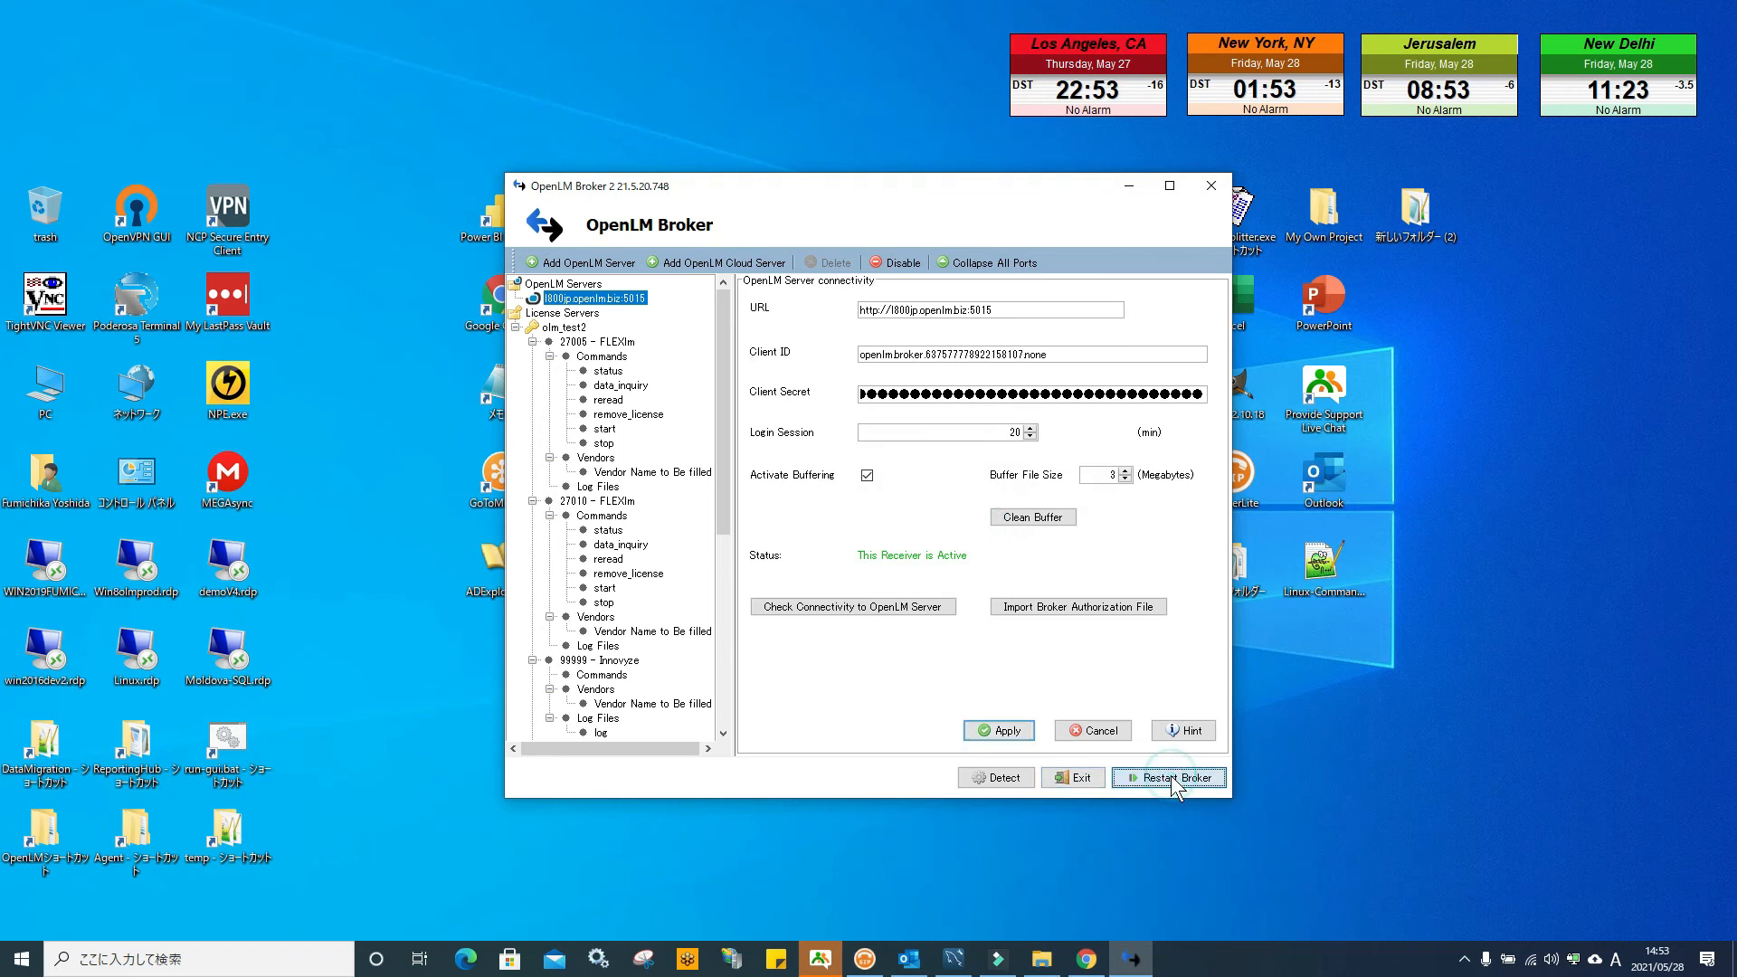
click(870, 518)
click(1211, 186)
click(847, 518)
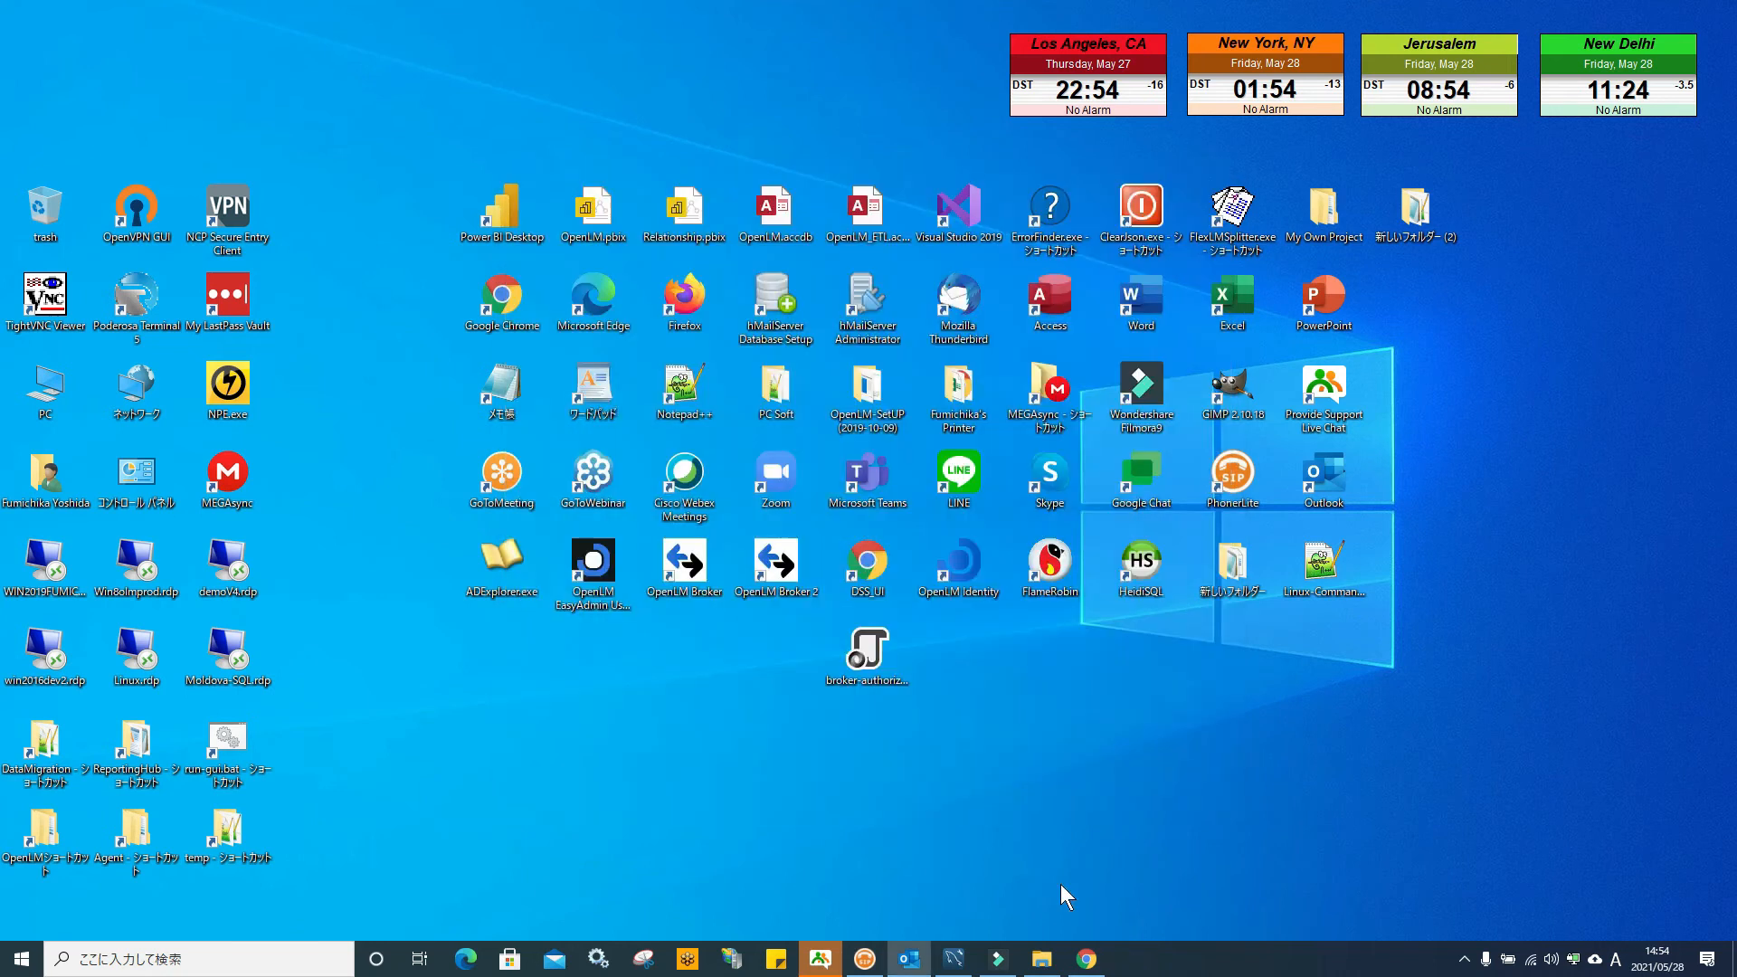
In EasyAdmin, close the Secret Key dialog, System & Security and Administration windows
click(1087, 959)
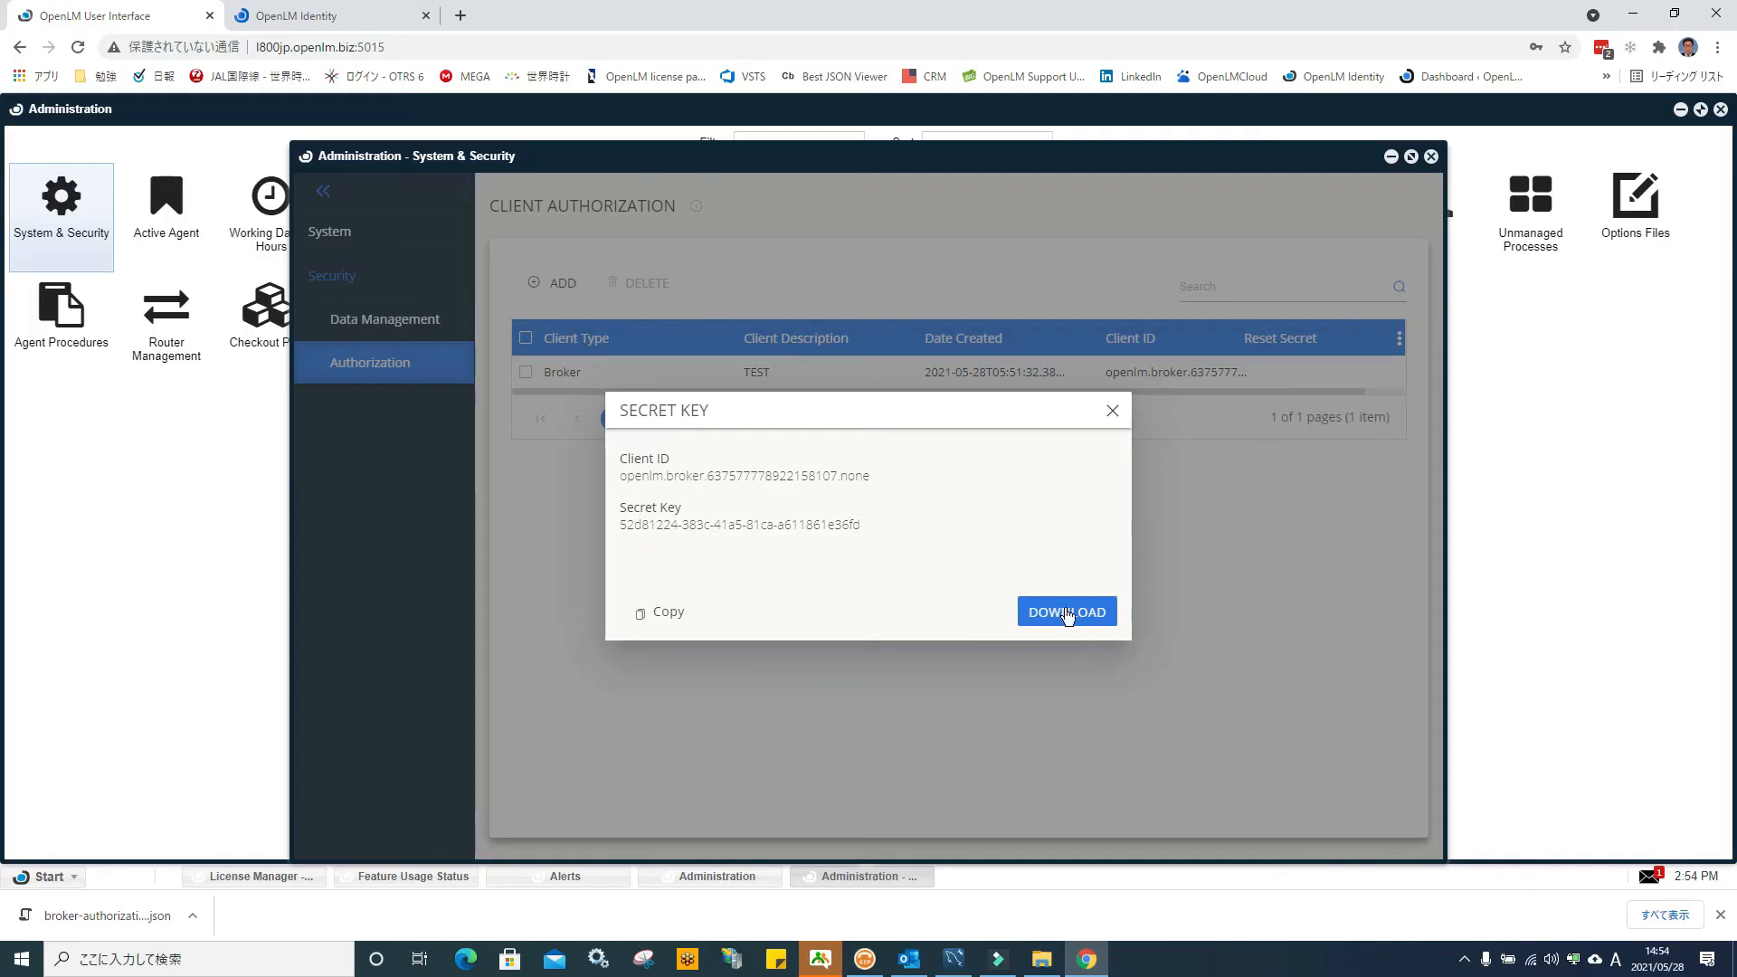
click(1113, 416)
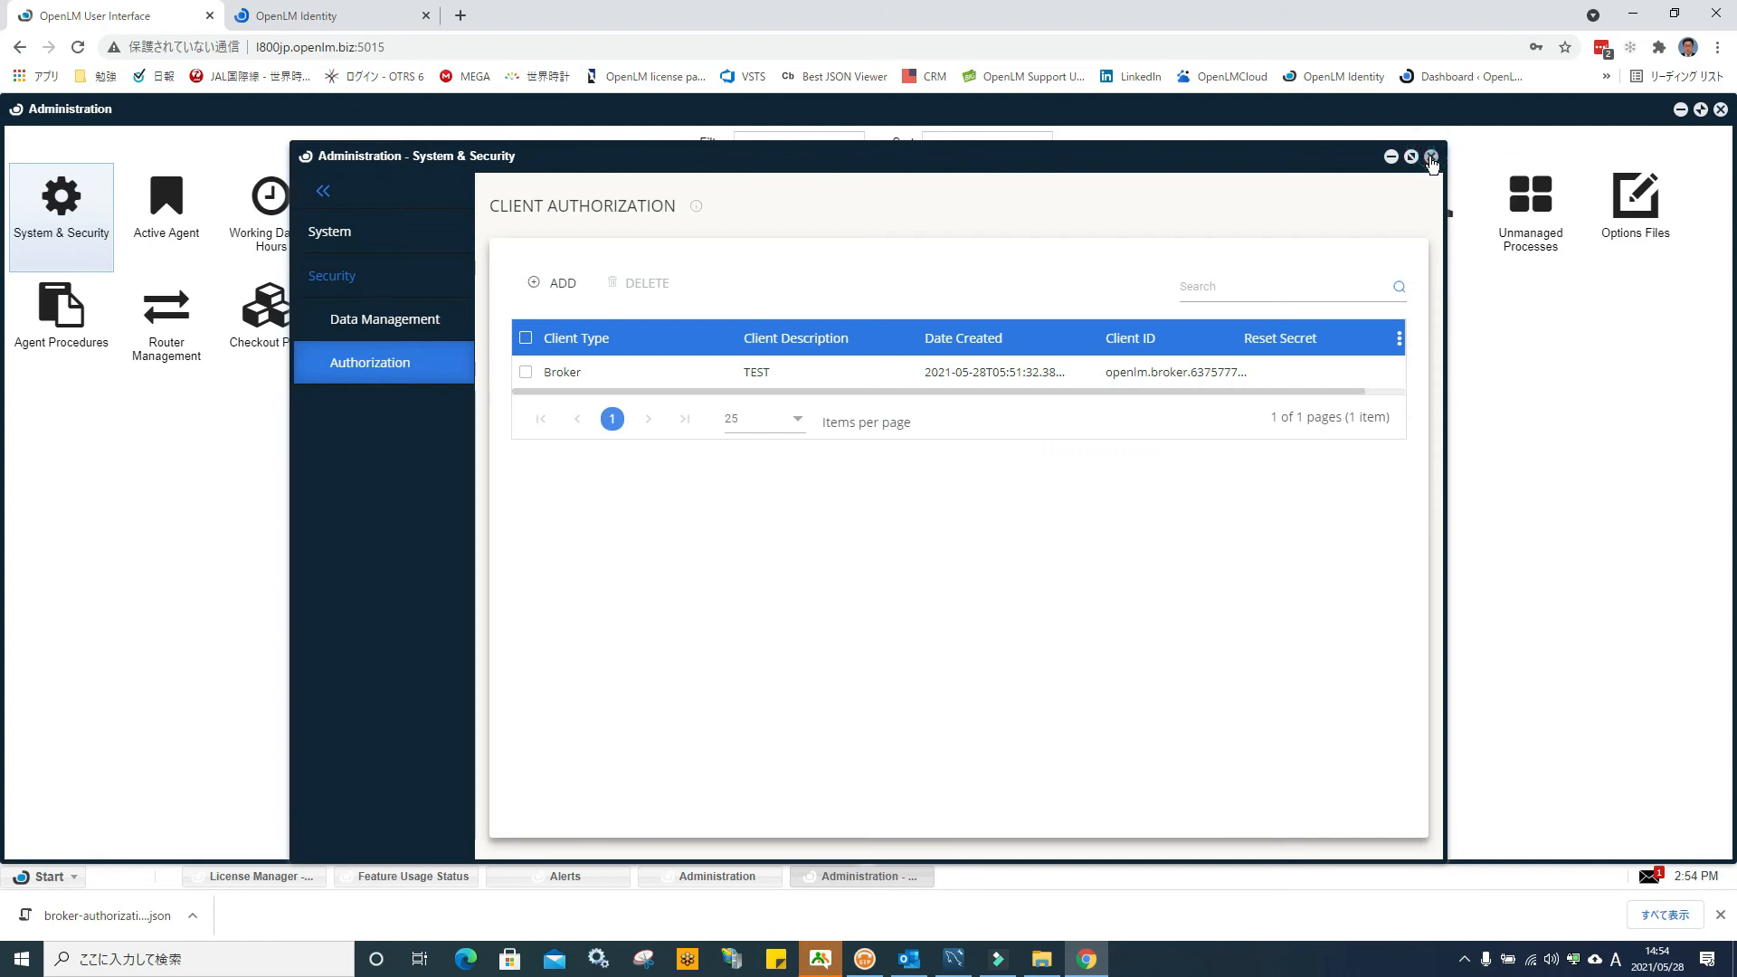
click(1430, 155)
click(1721, 108)
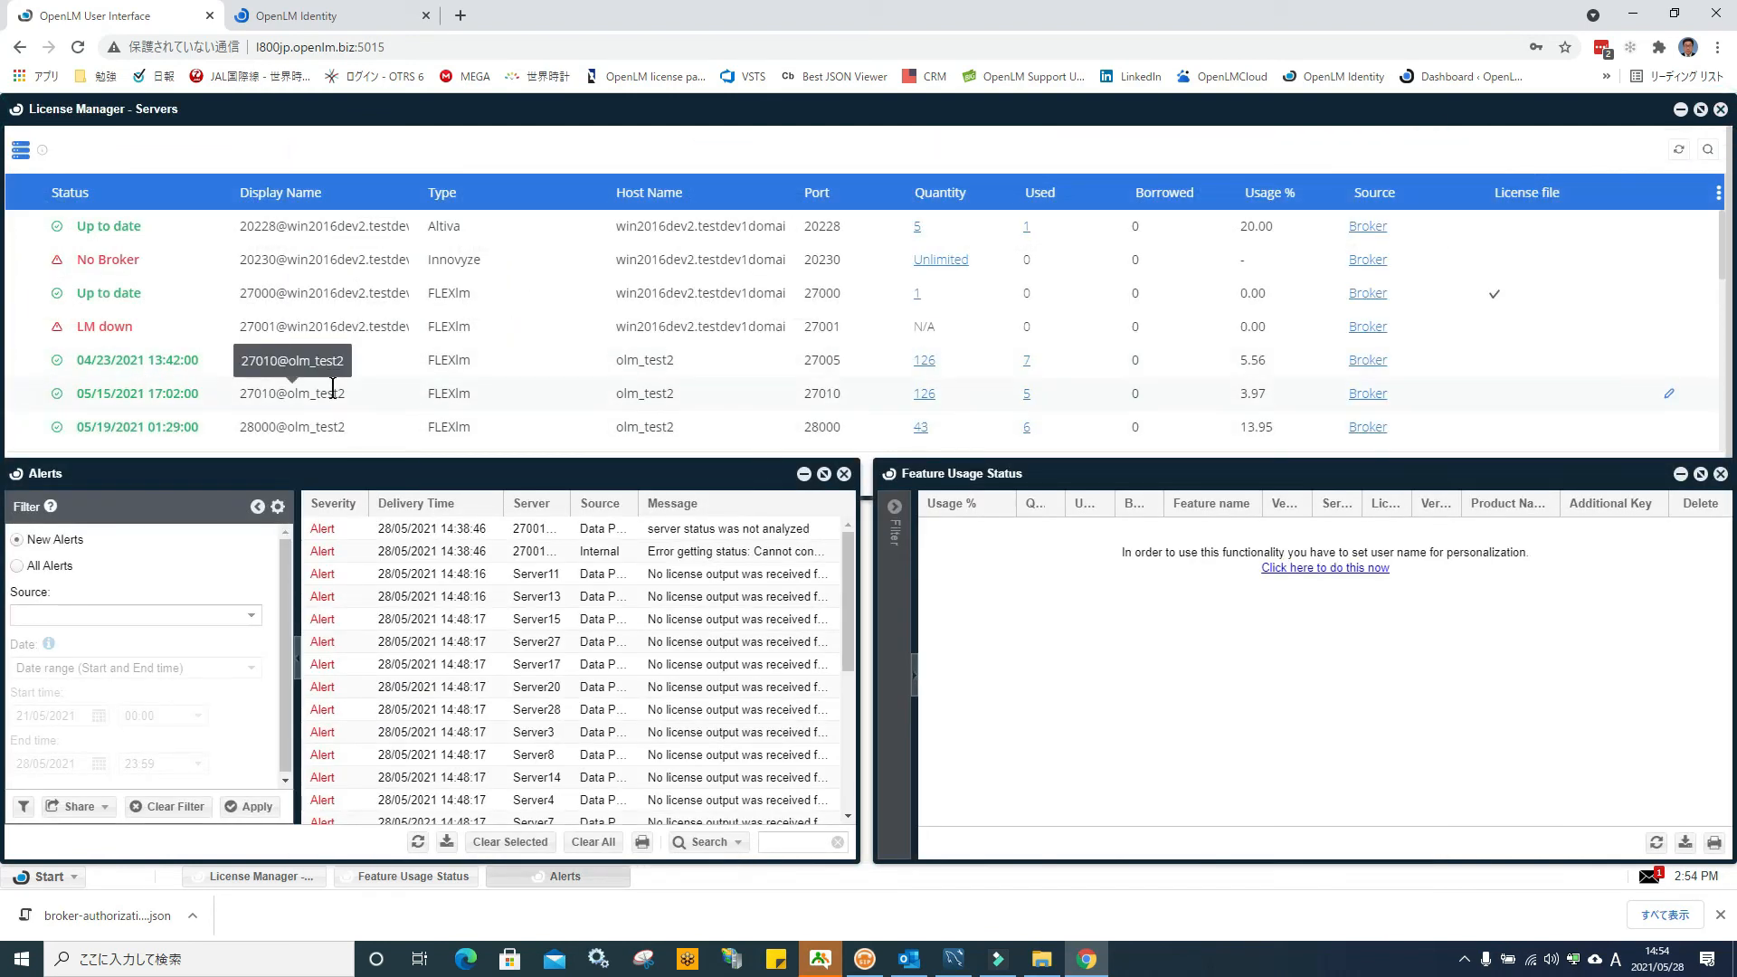
Review the License Manager servers list of Broker-sourced FLEXlm servers
scroll(335, 395, down, 3)
scroll(336, 382, up, 1)
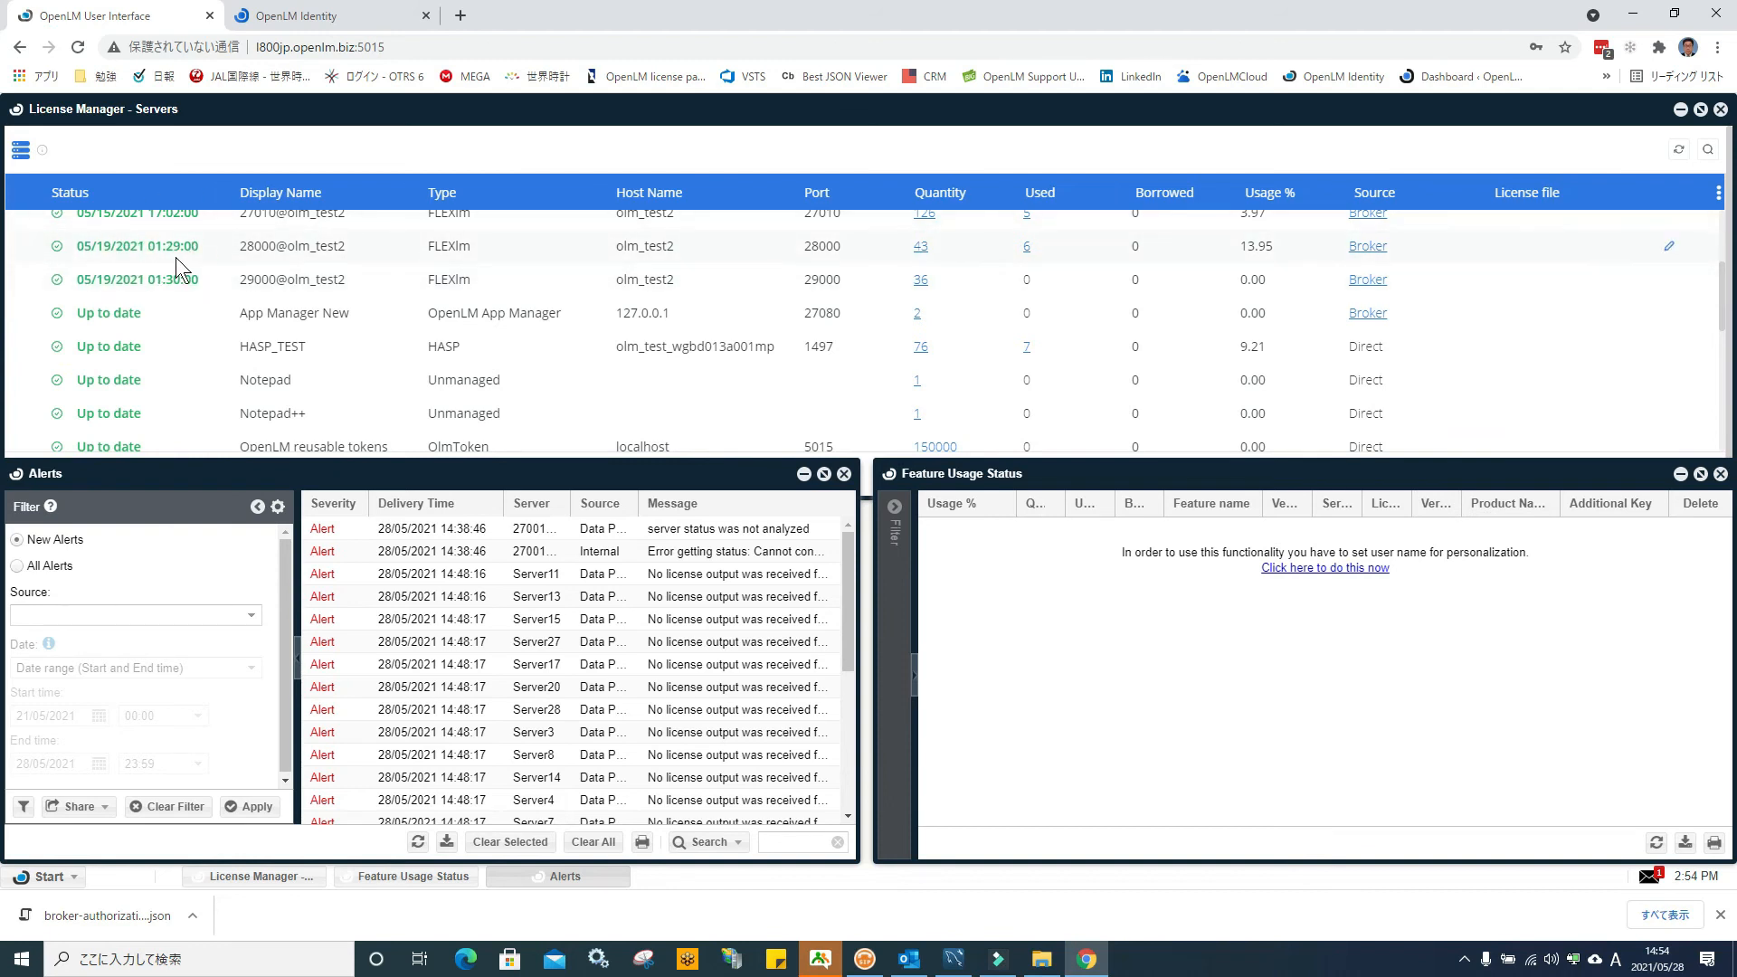
scroll(186, 251, up, 1)
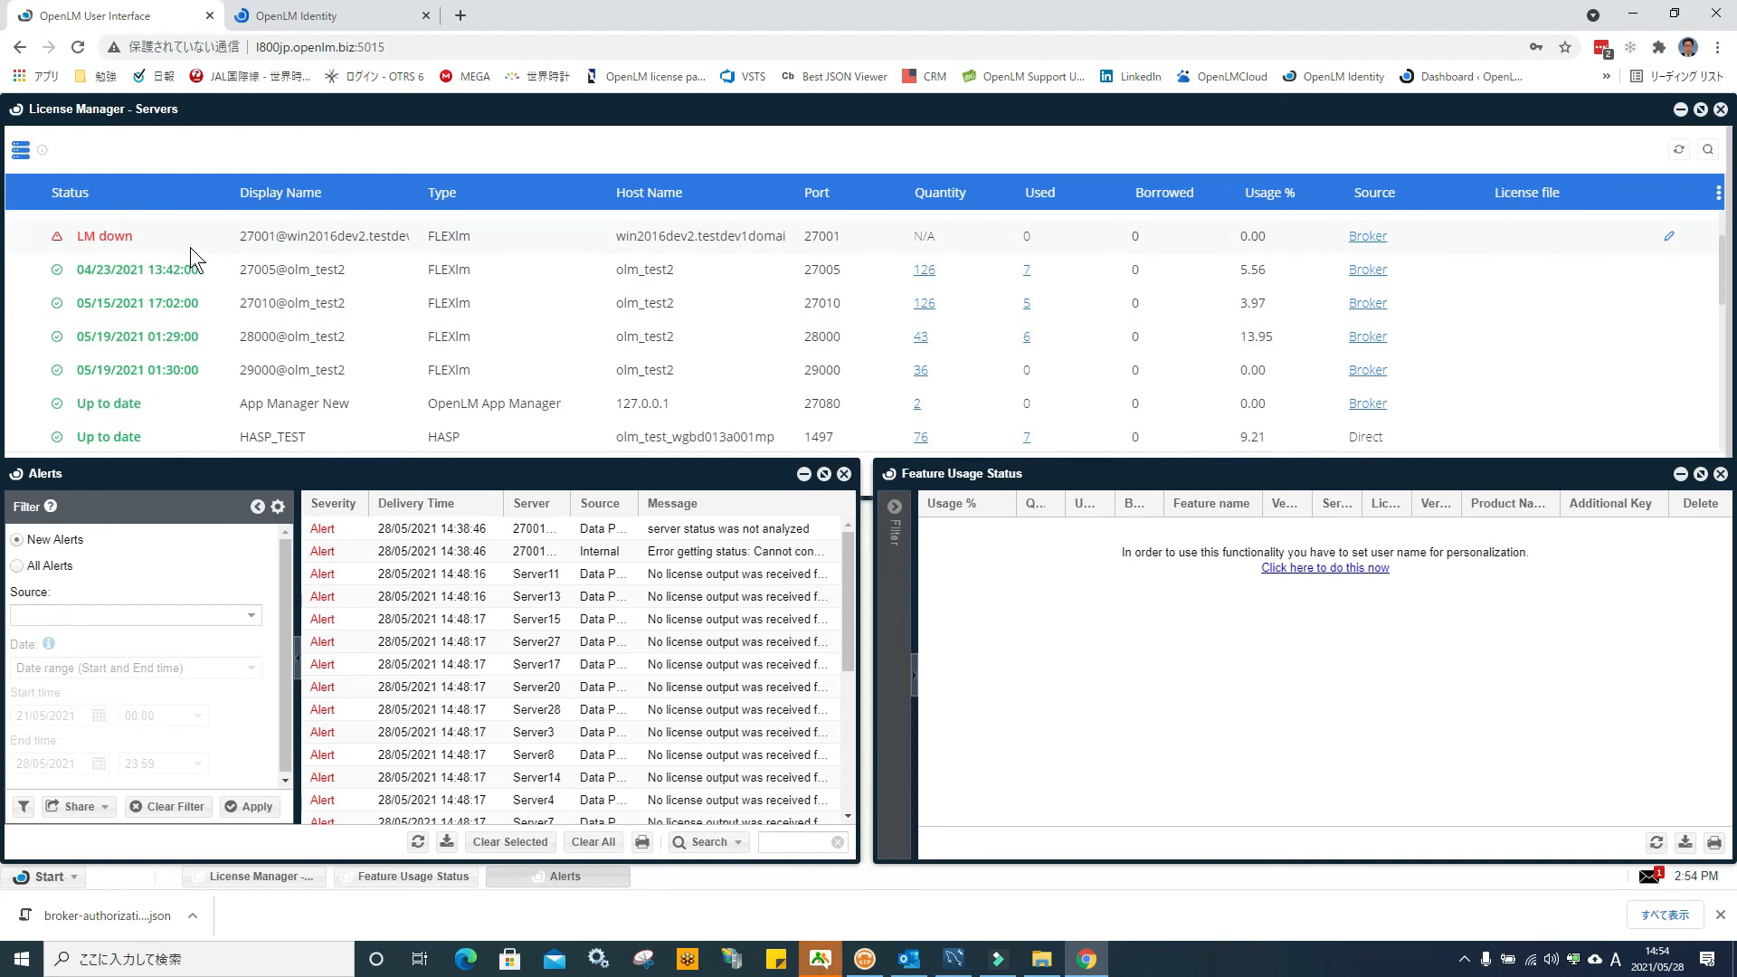
click(45, 876)
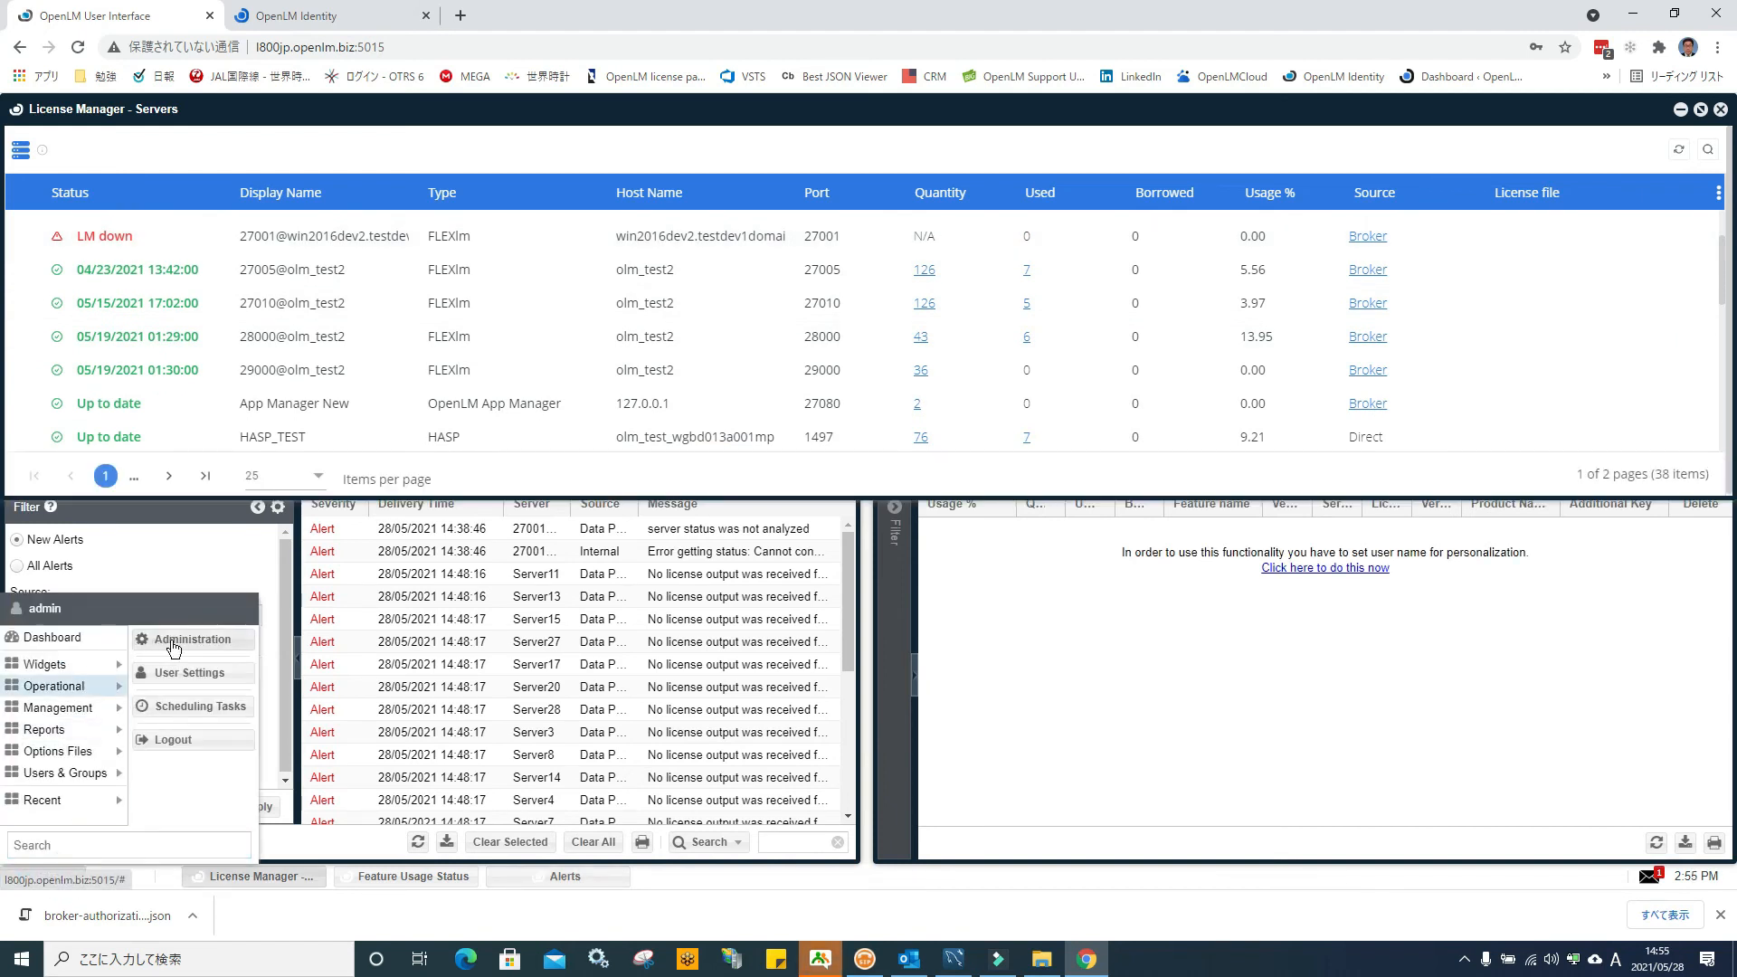
Go to Administration > System & Security > Security > Authorization client list
click(168, 642)
click(62, 203)
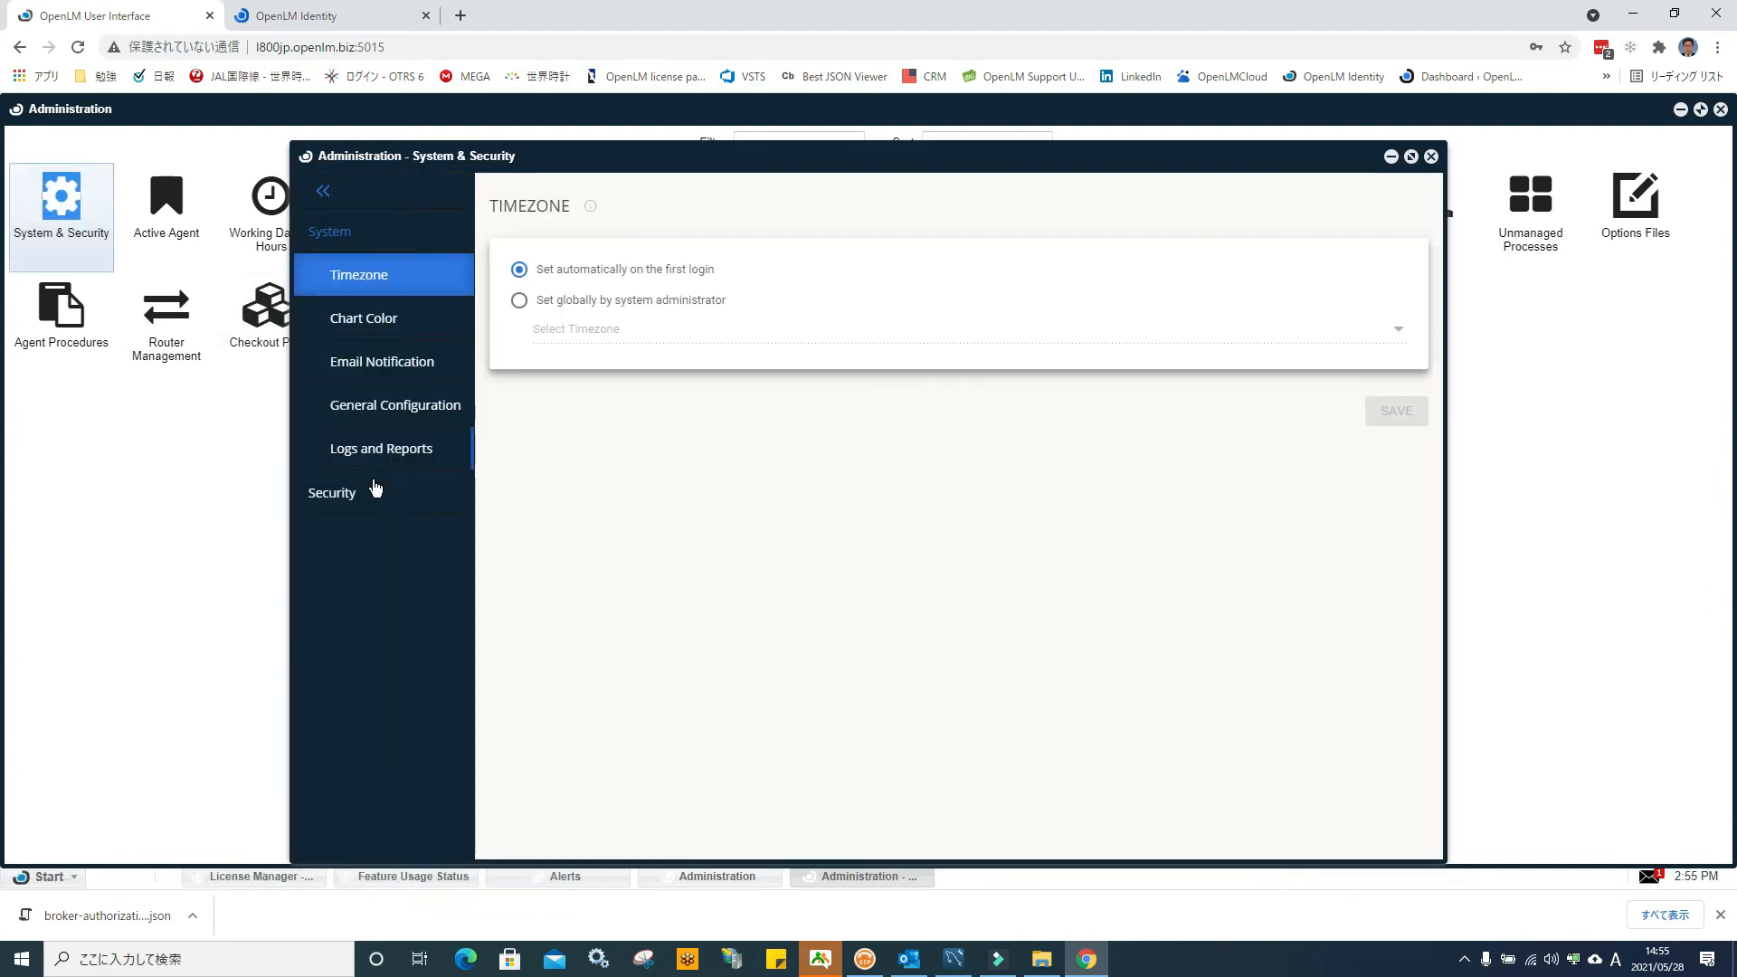
click(351, 496)
click(389, 362)
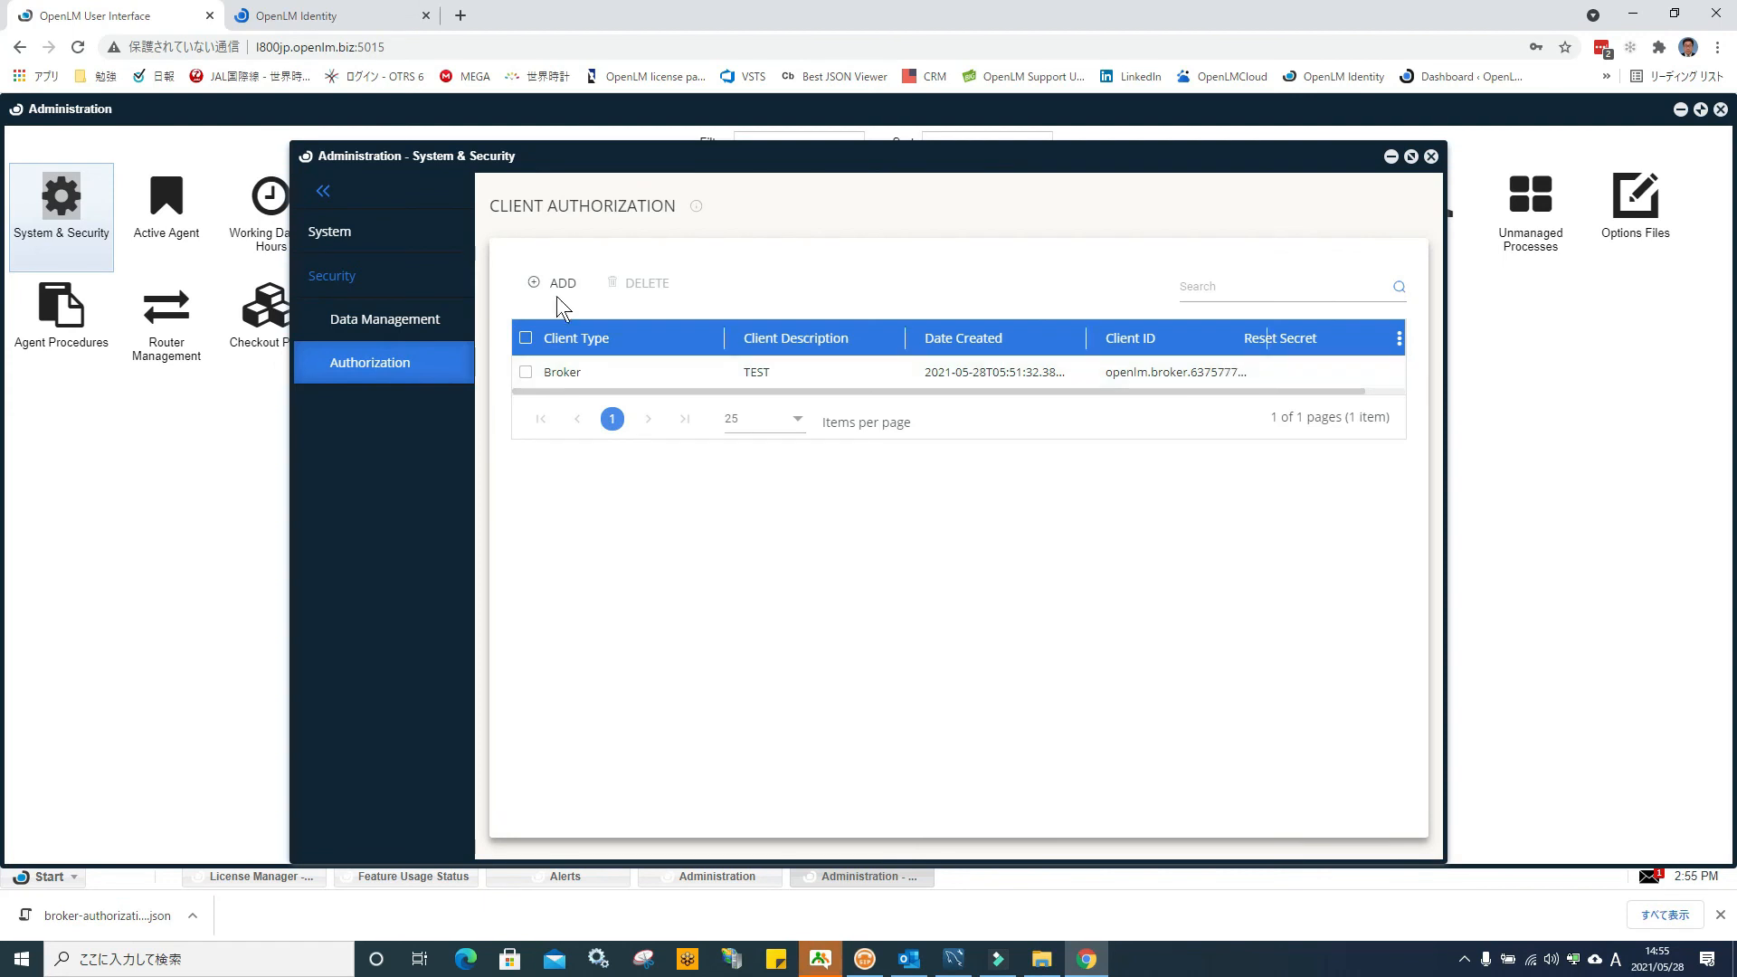
Add a DSA-type client with description 'TEST' and save it
click(558, 286)
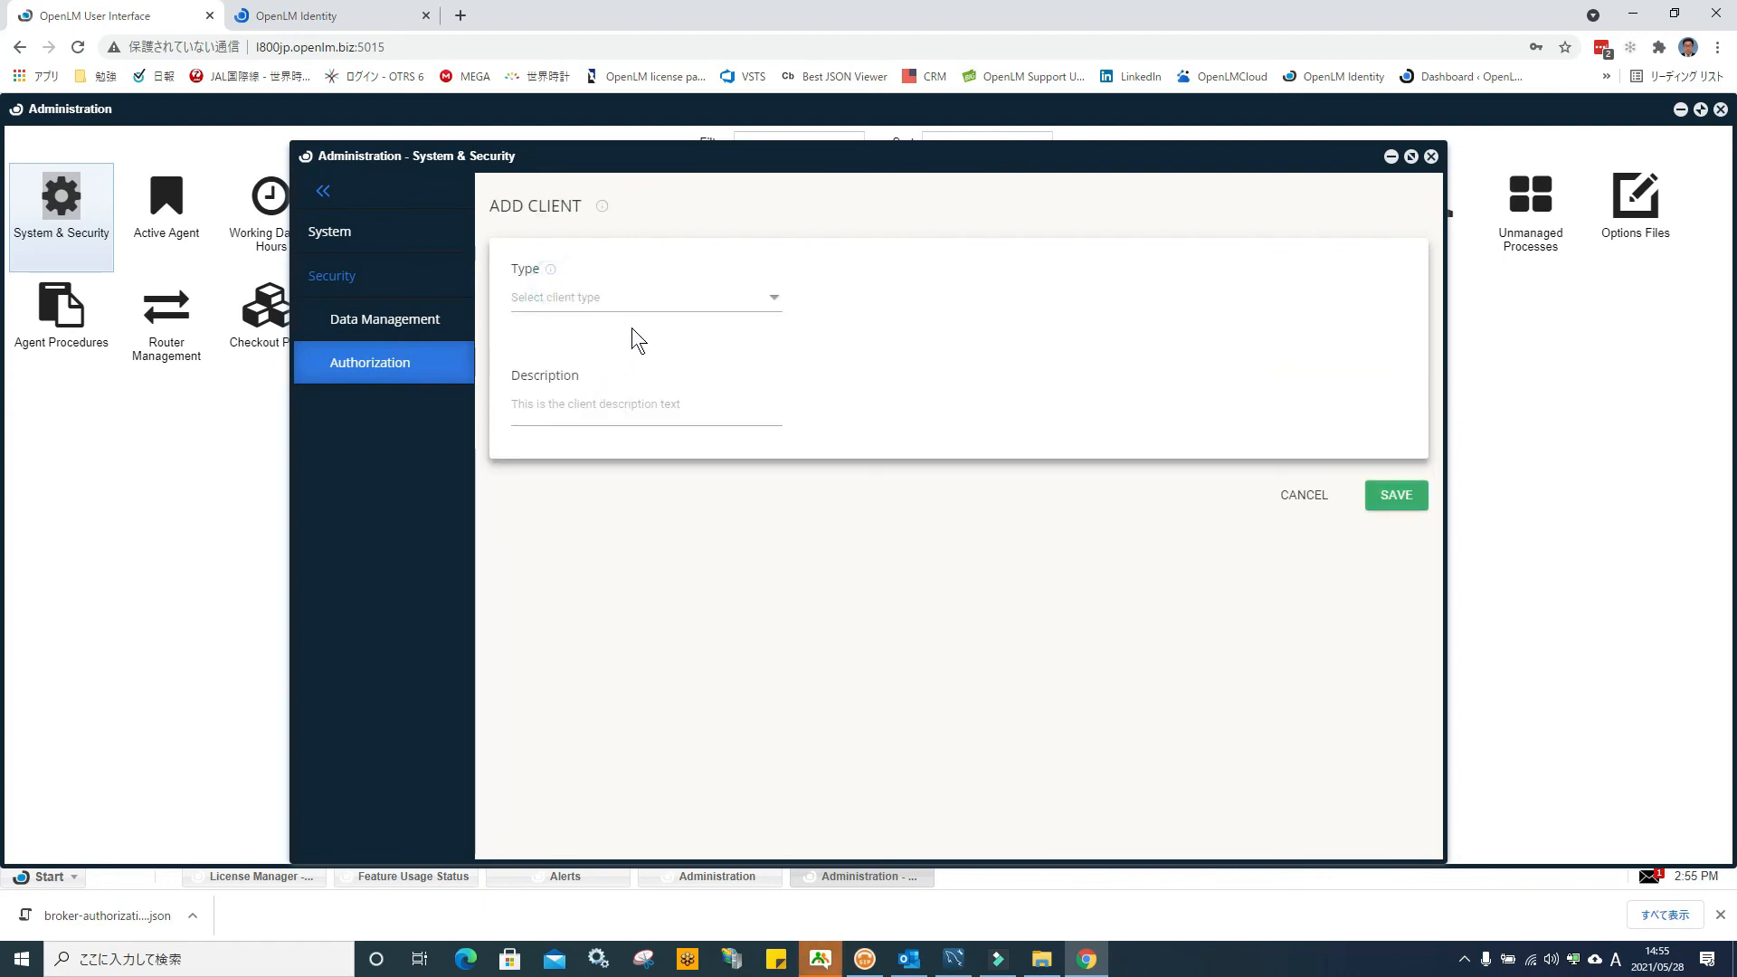
click(775, 308)
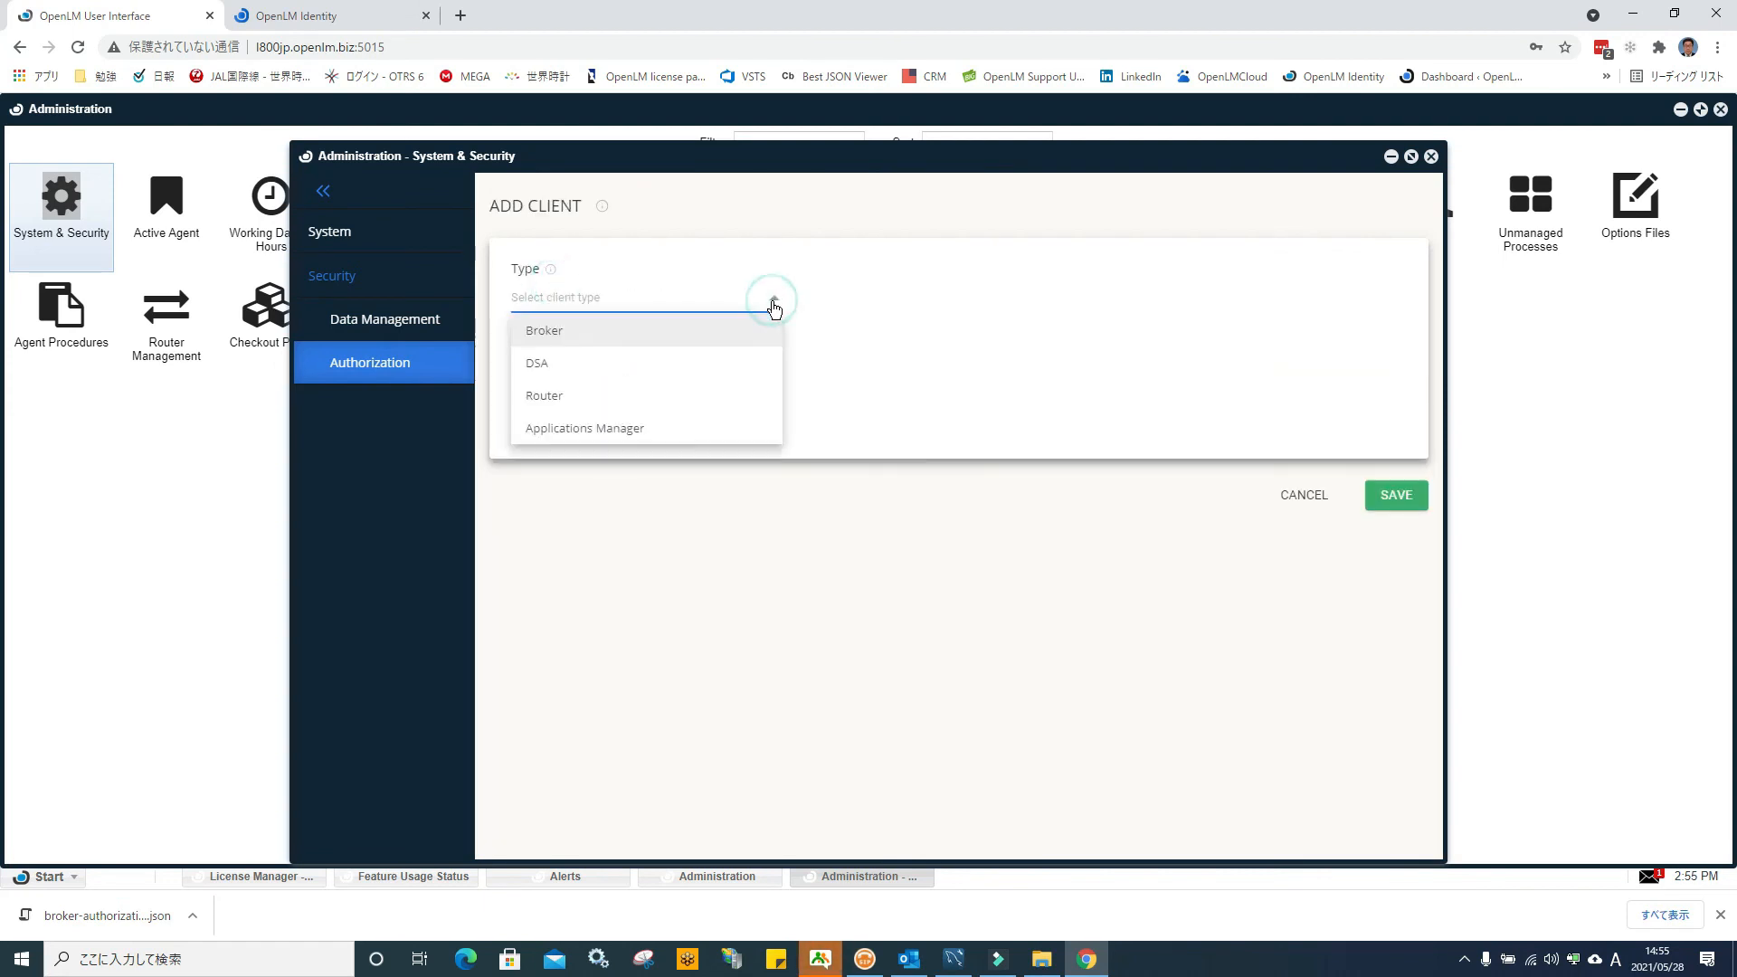
click(688, 372)
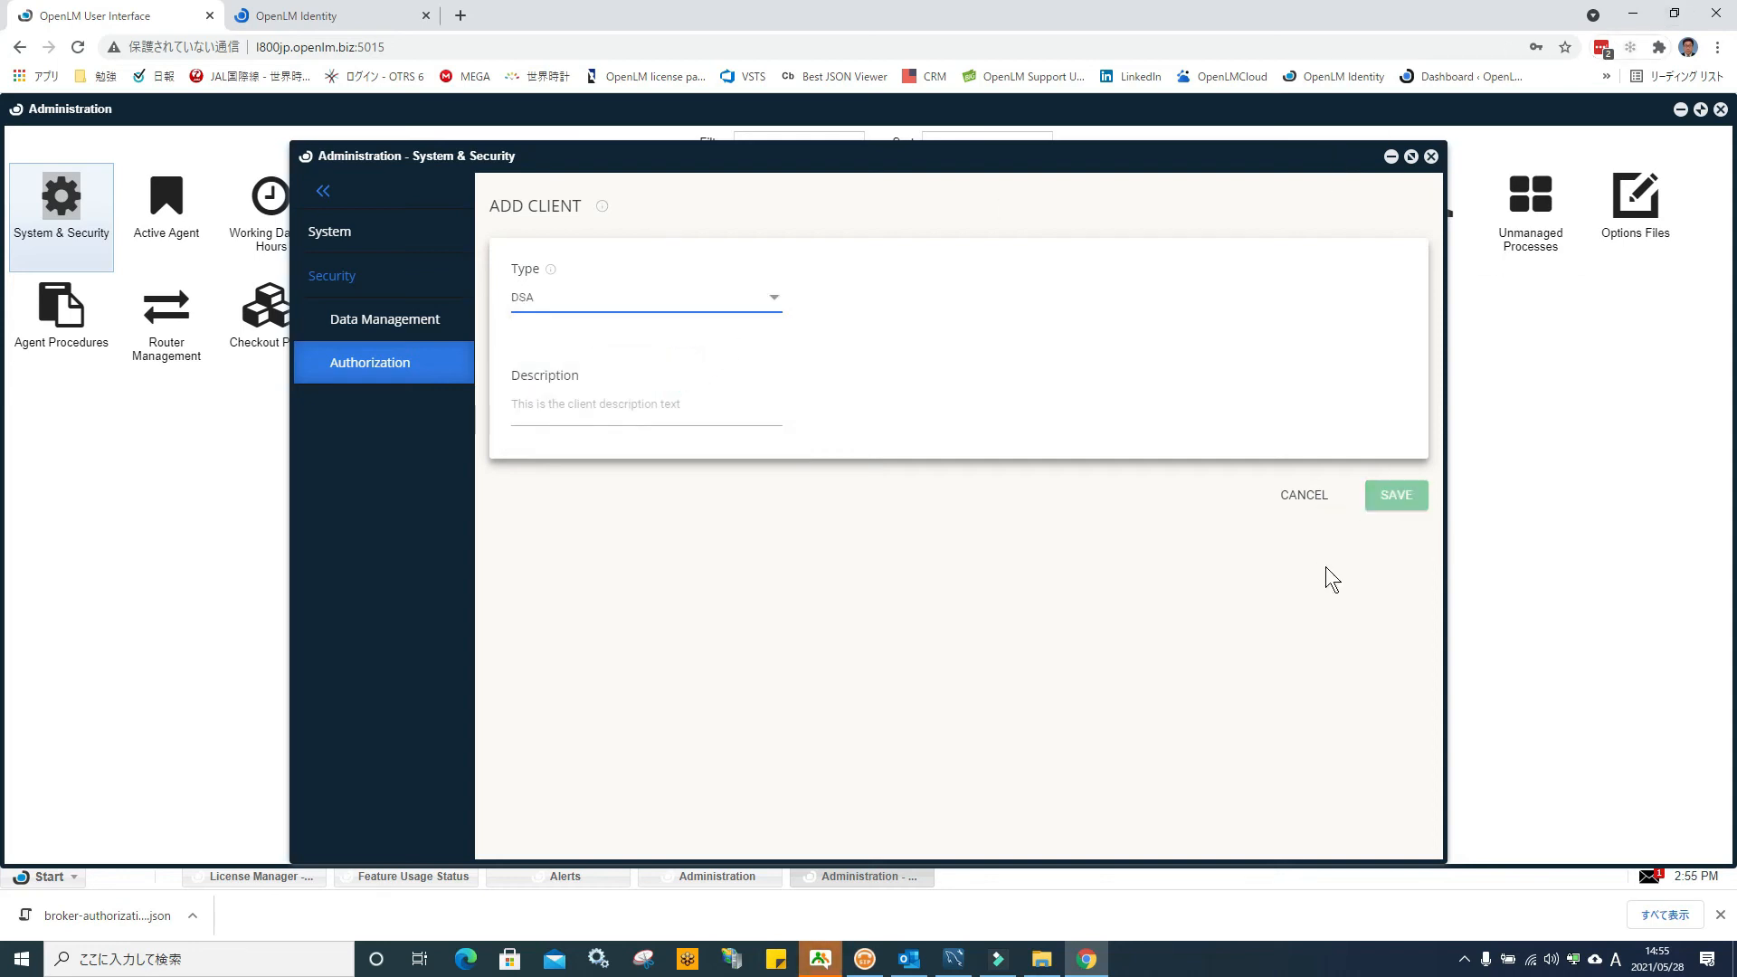
click(562, 407)
text(TEST)
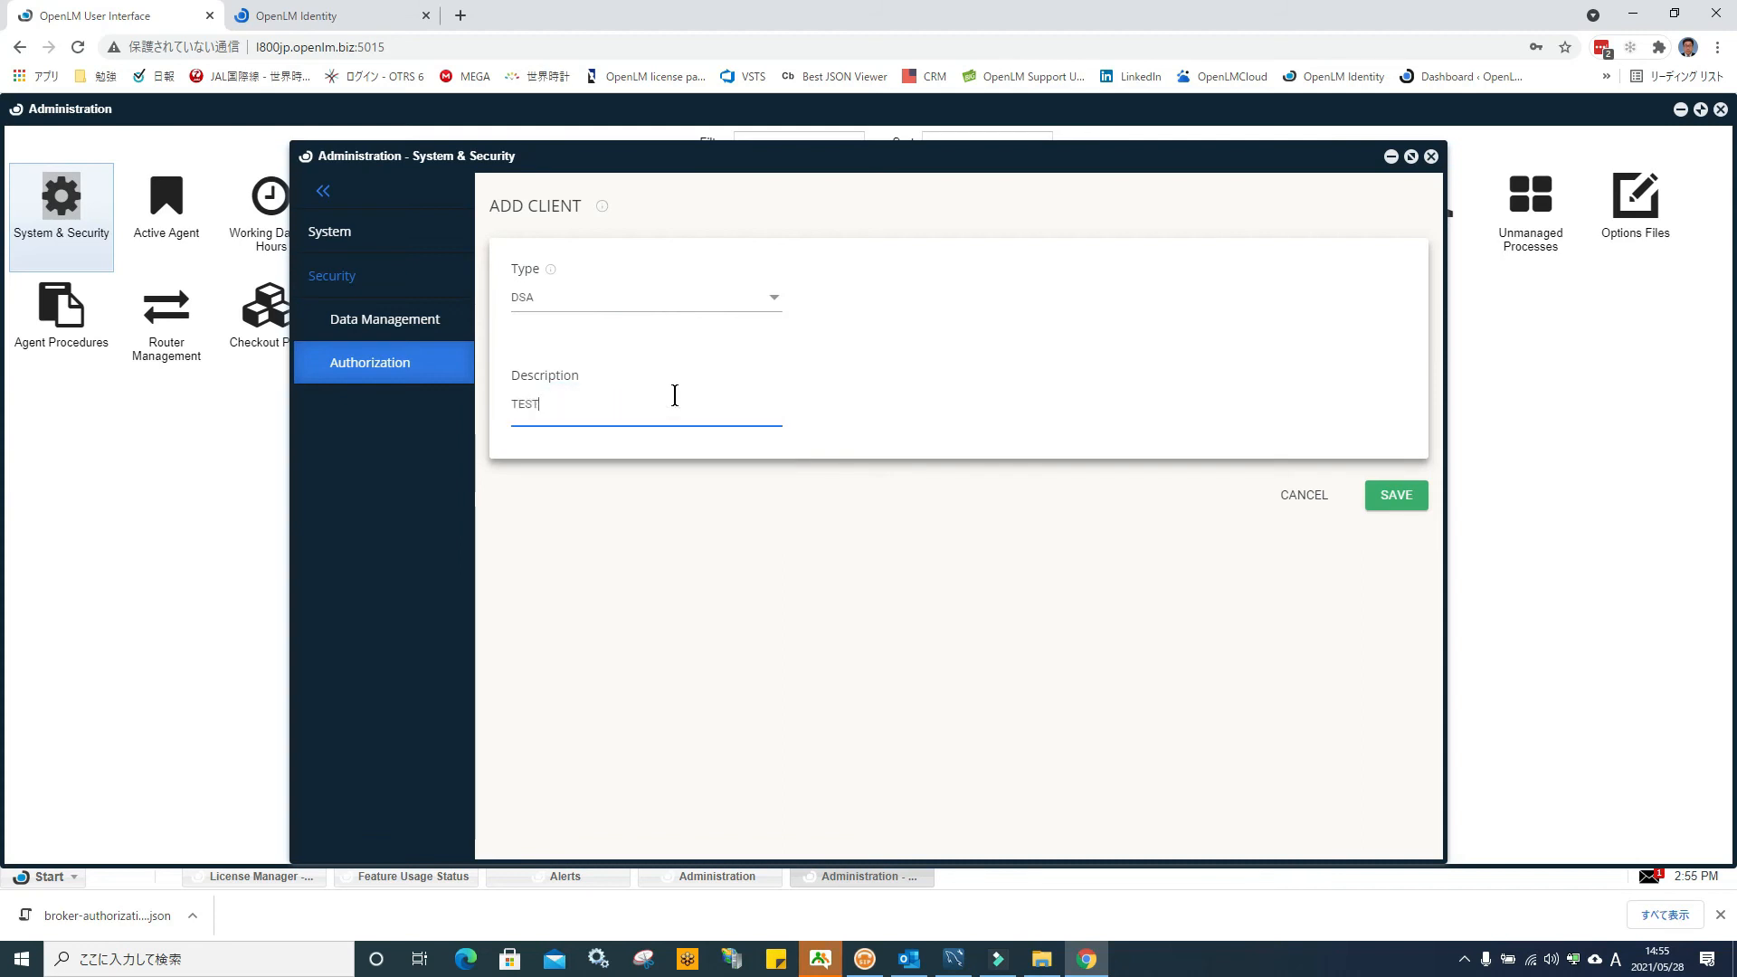
click(1389, 495)
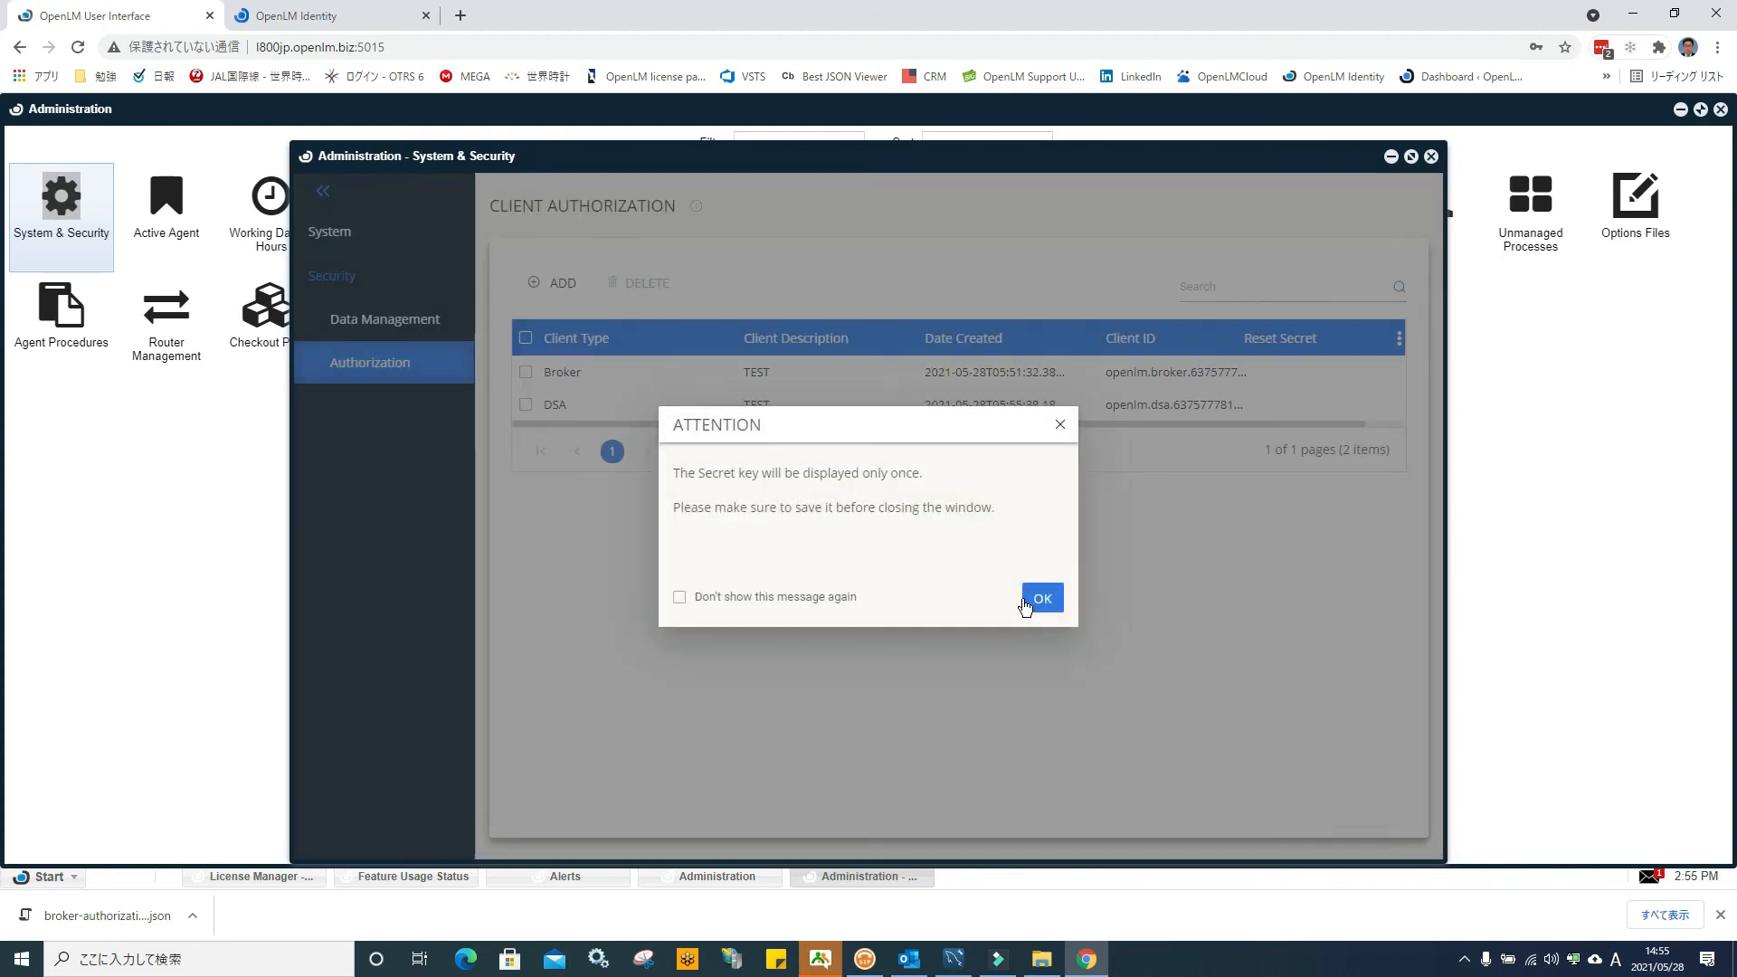
click(1040, 600)
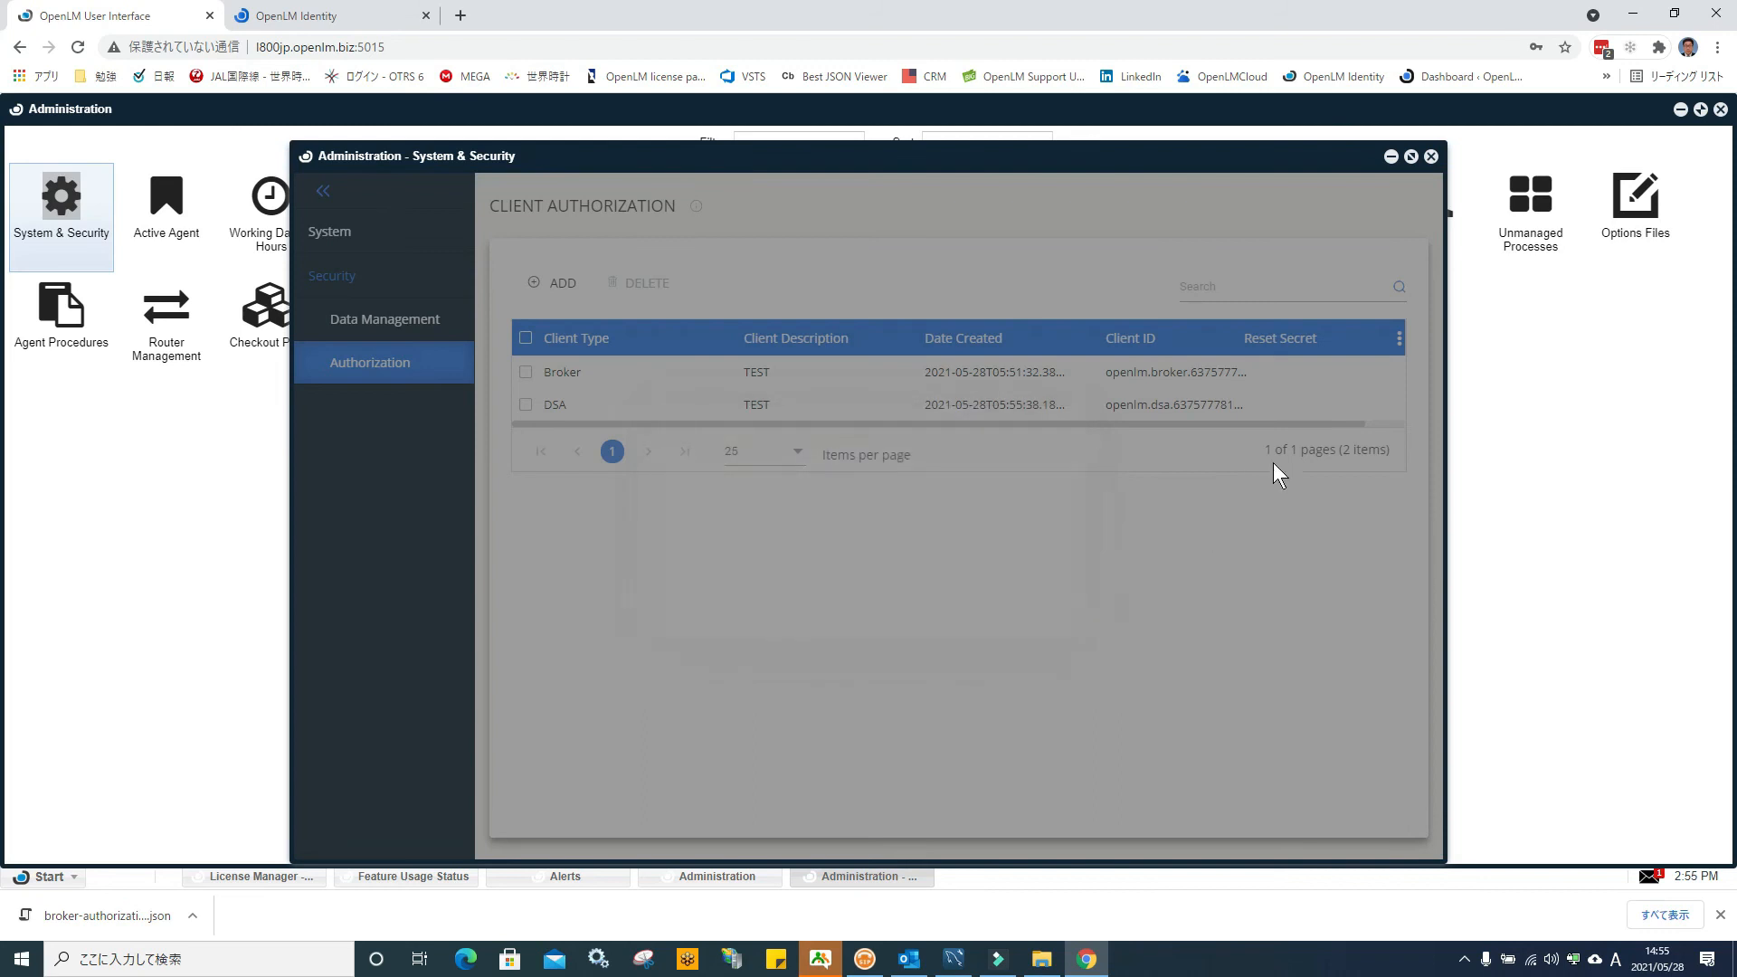
Download dsa-authorization.json and copy it from the Downloads folder
click(1066, 615)
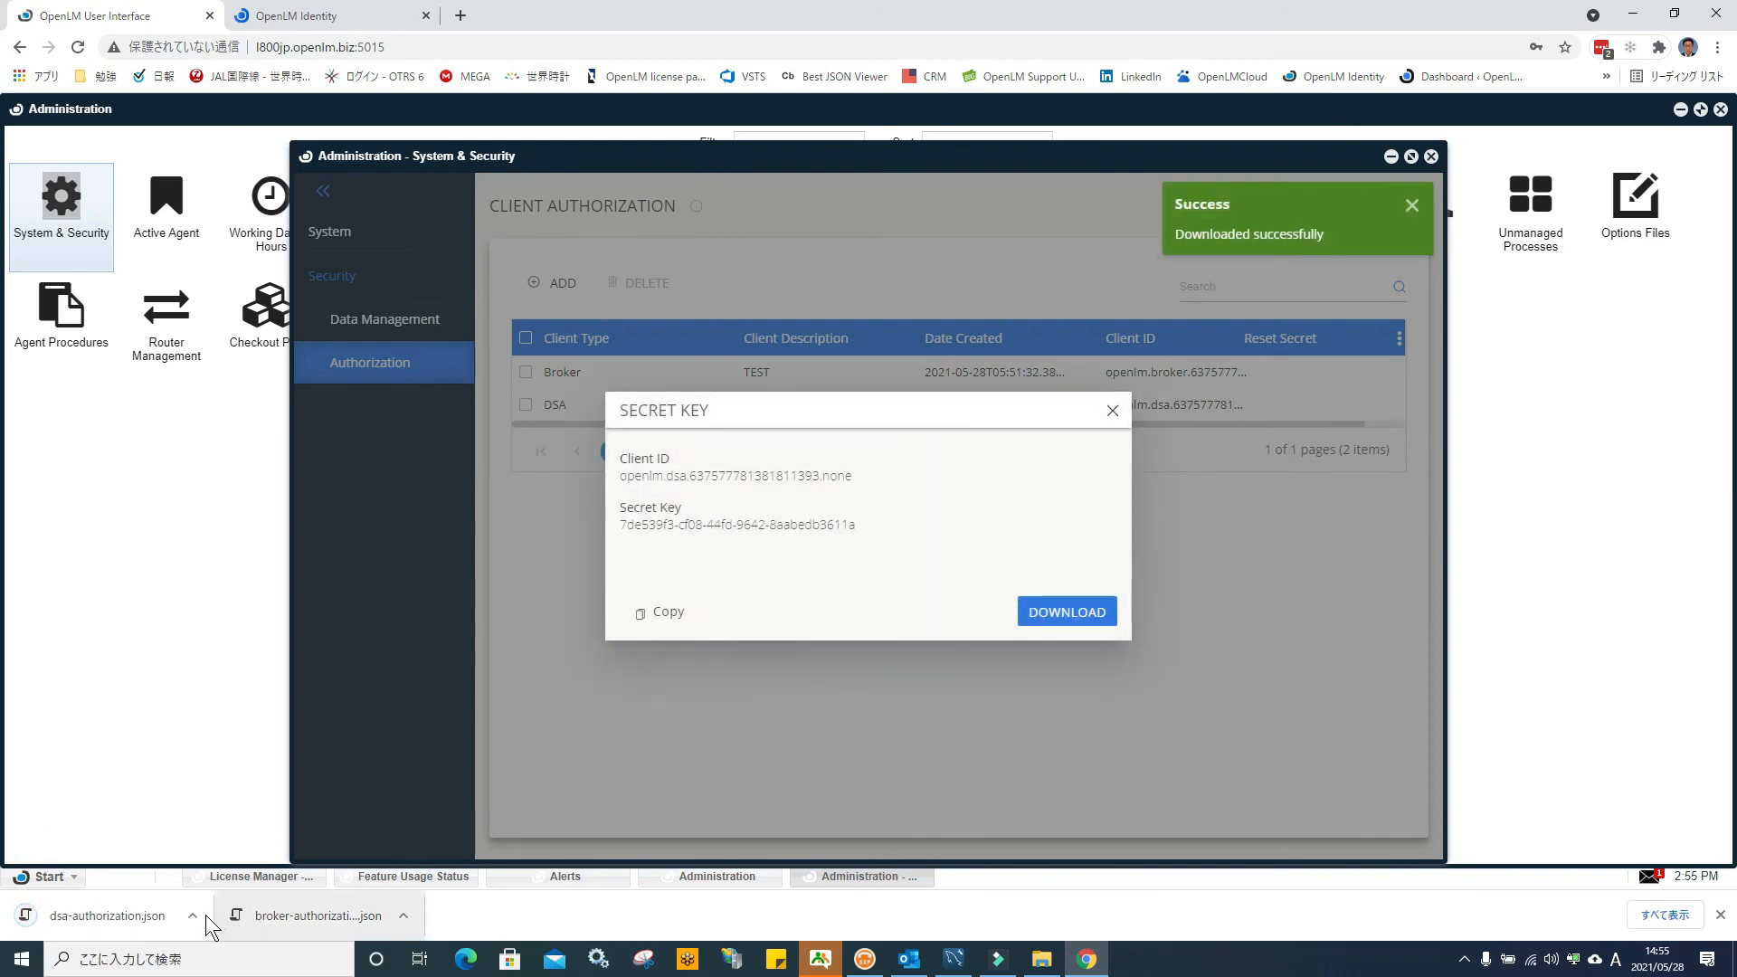
click(192, 915)
click(237, 854)
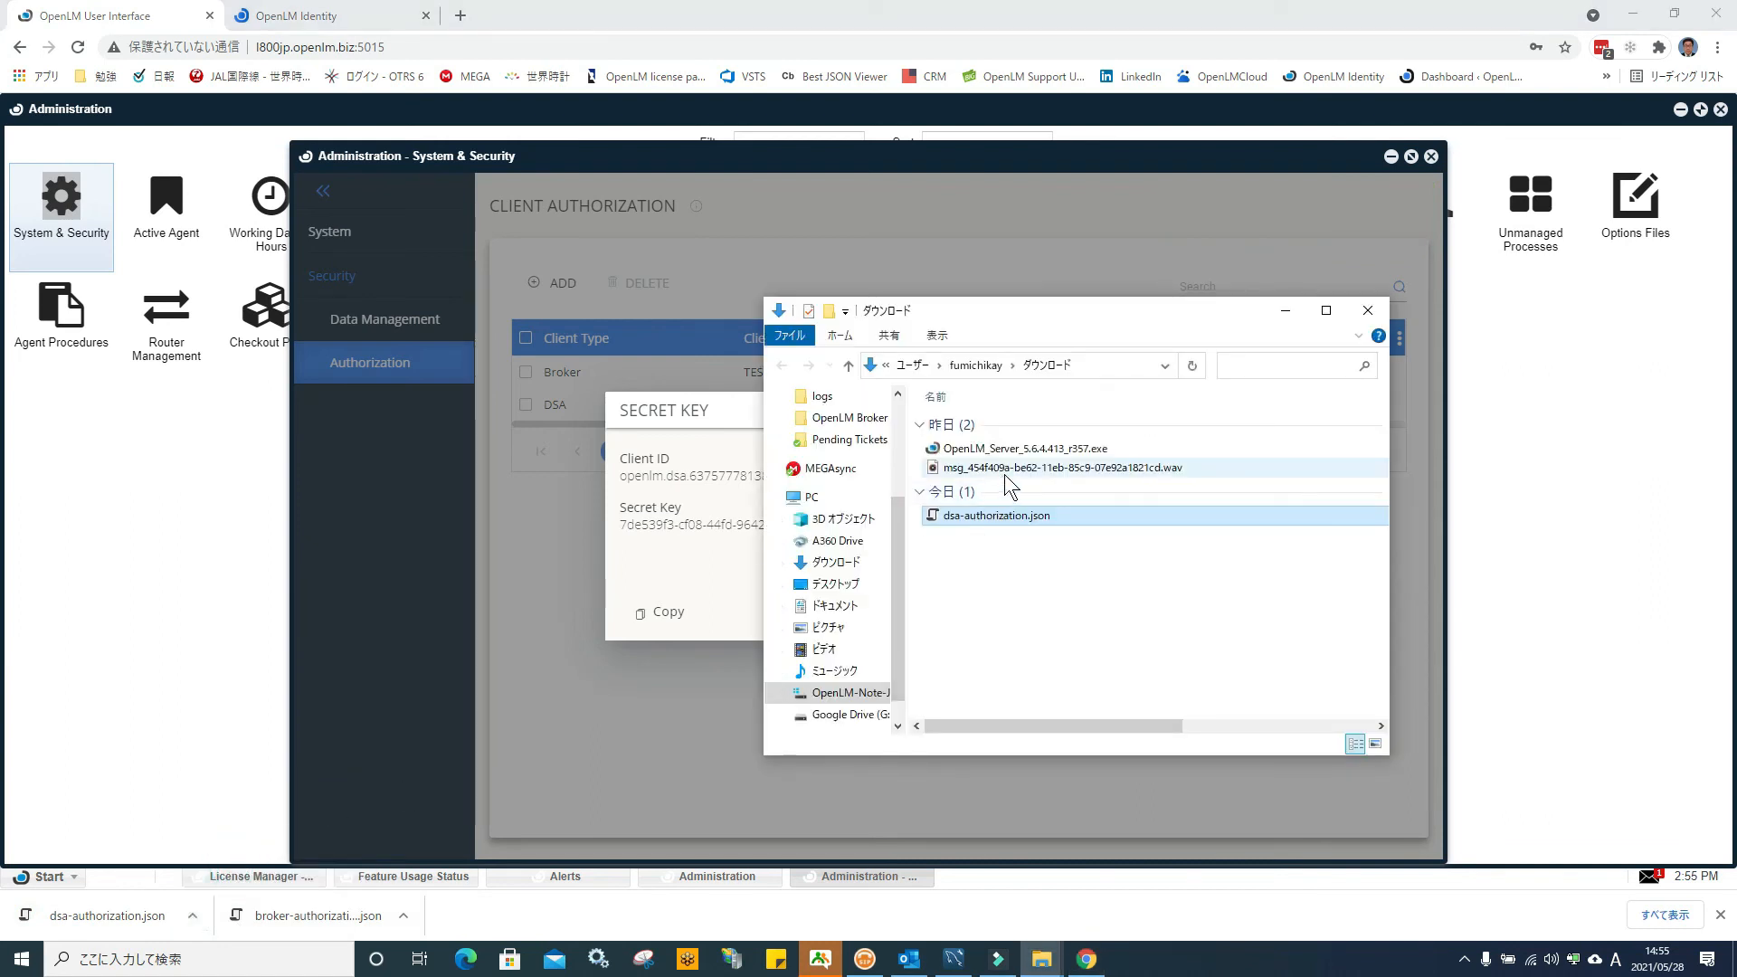
right_click(1013, 516)
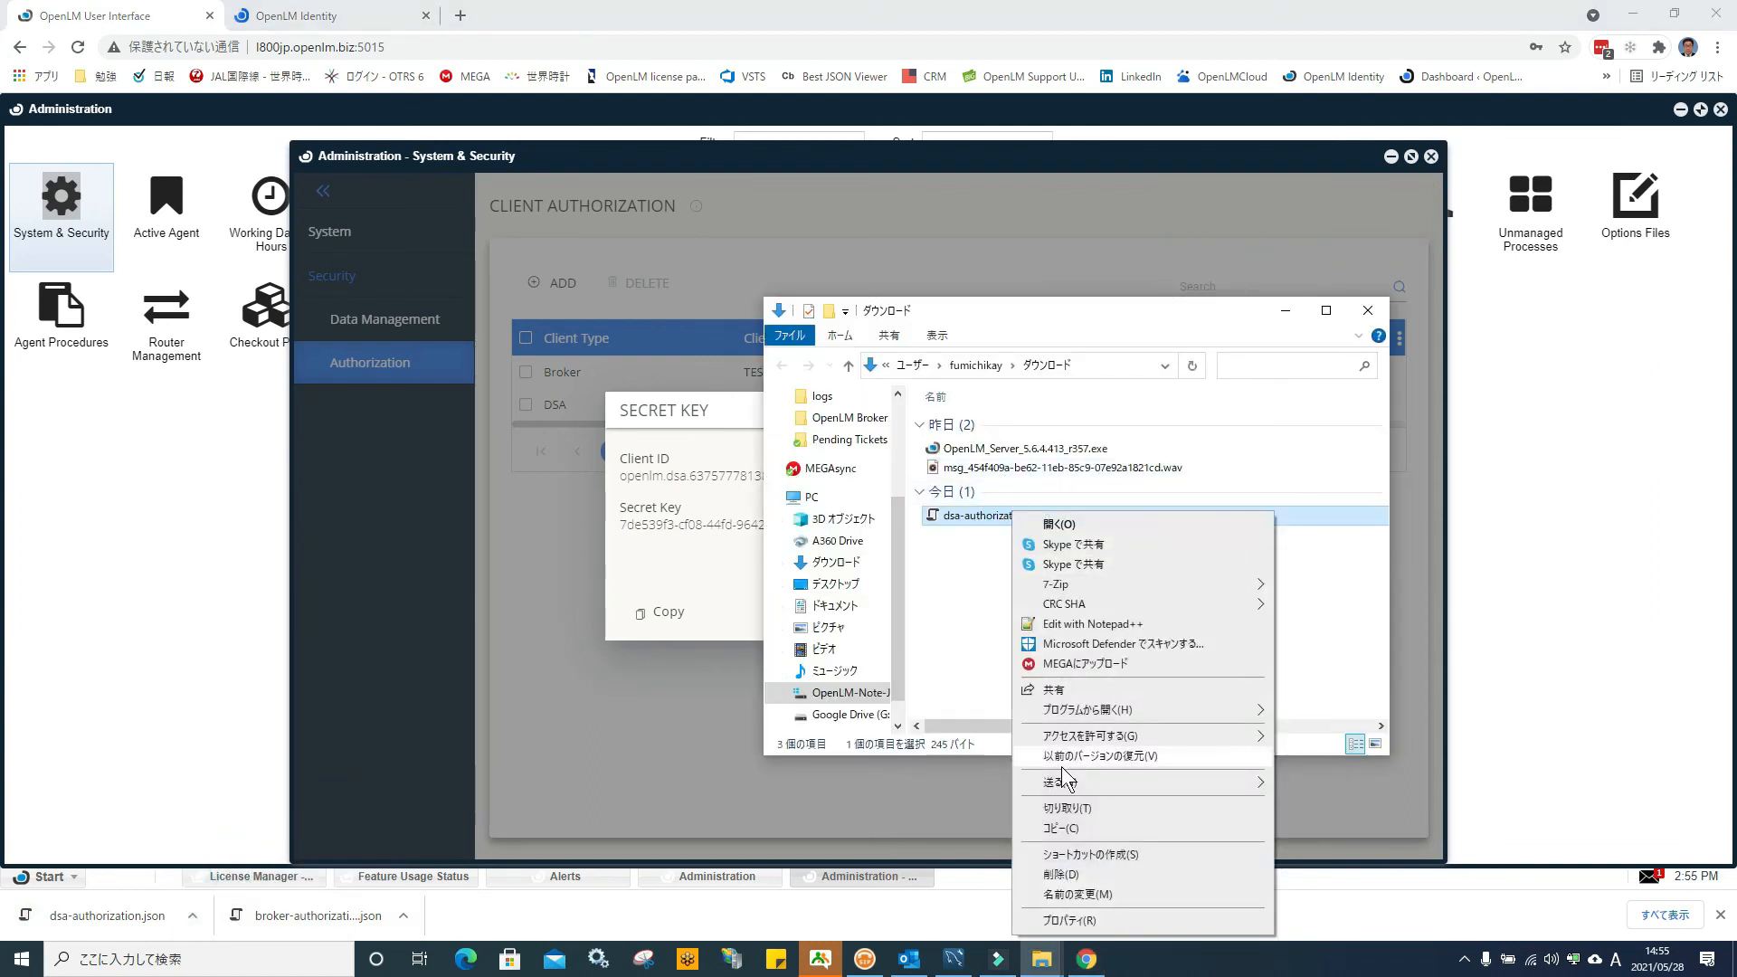
click(1085, 809)
Close the Downloads folder and minimize the browser to return to the desktop
click(1368, 311)
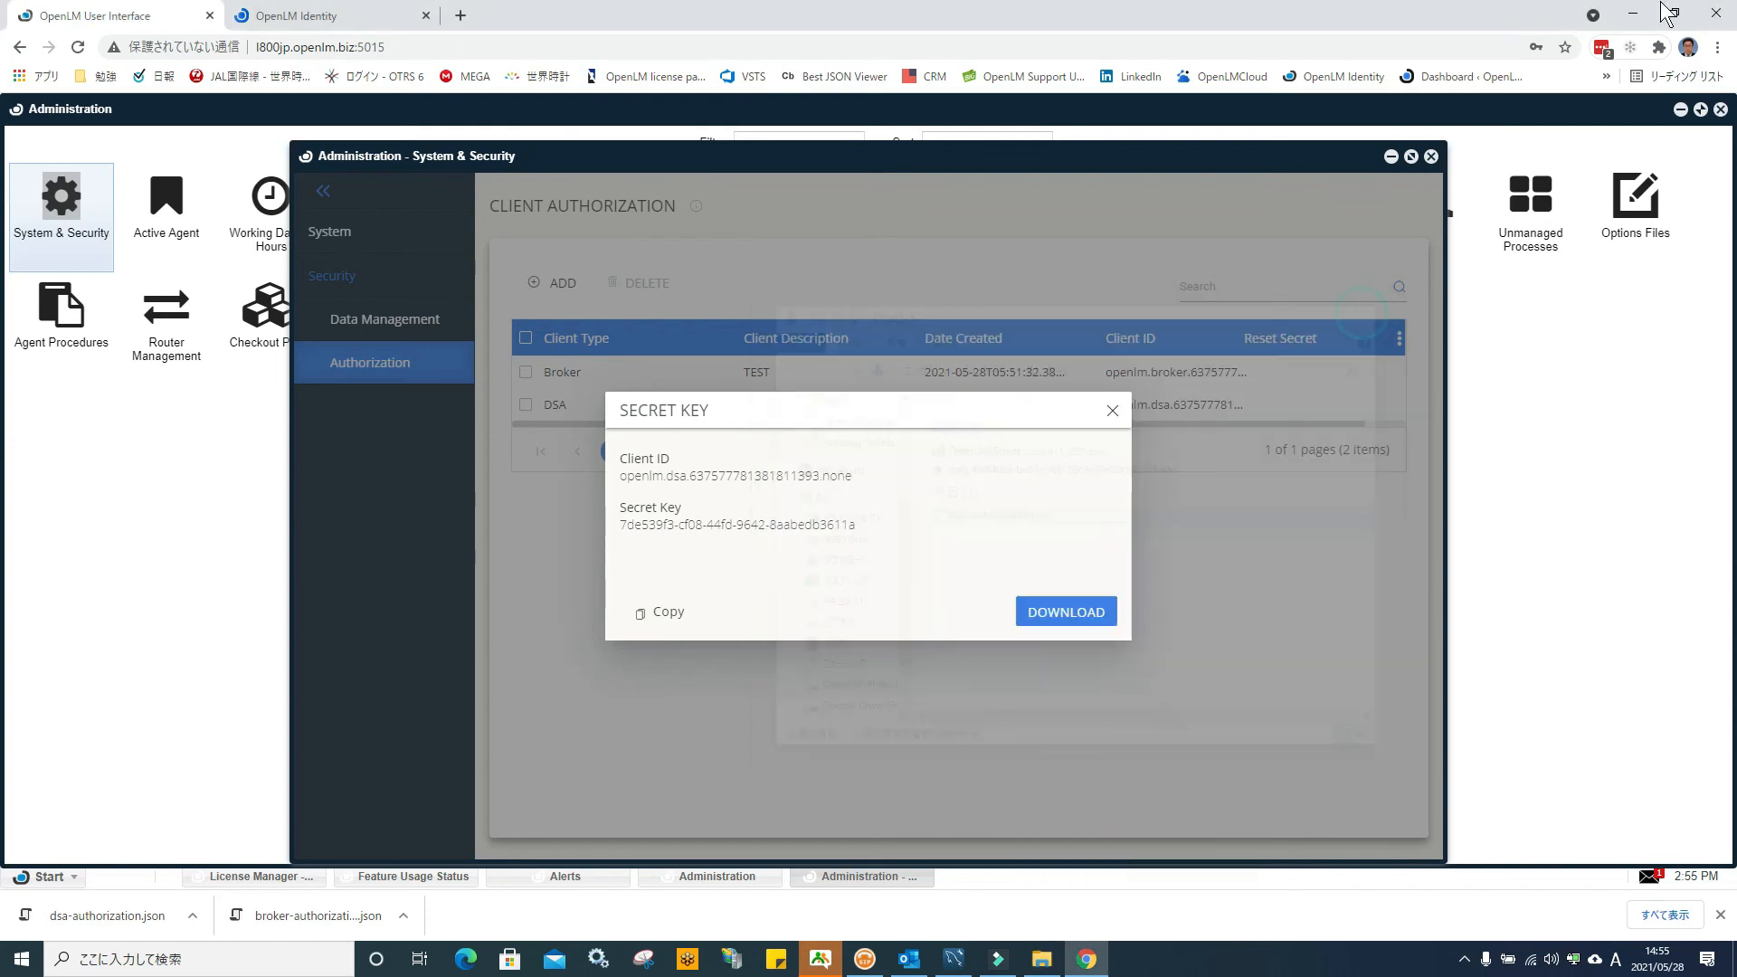
click(1633, 14)
right_click(649, 846)
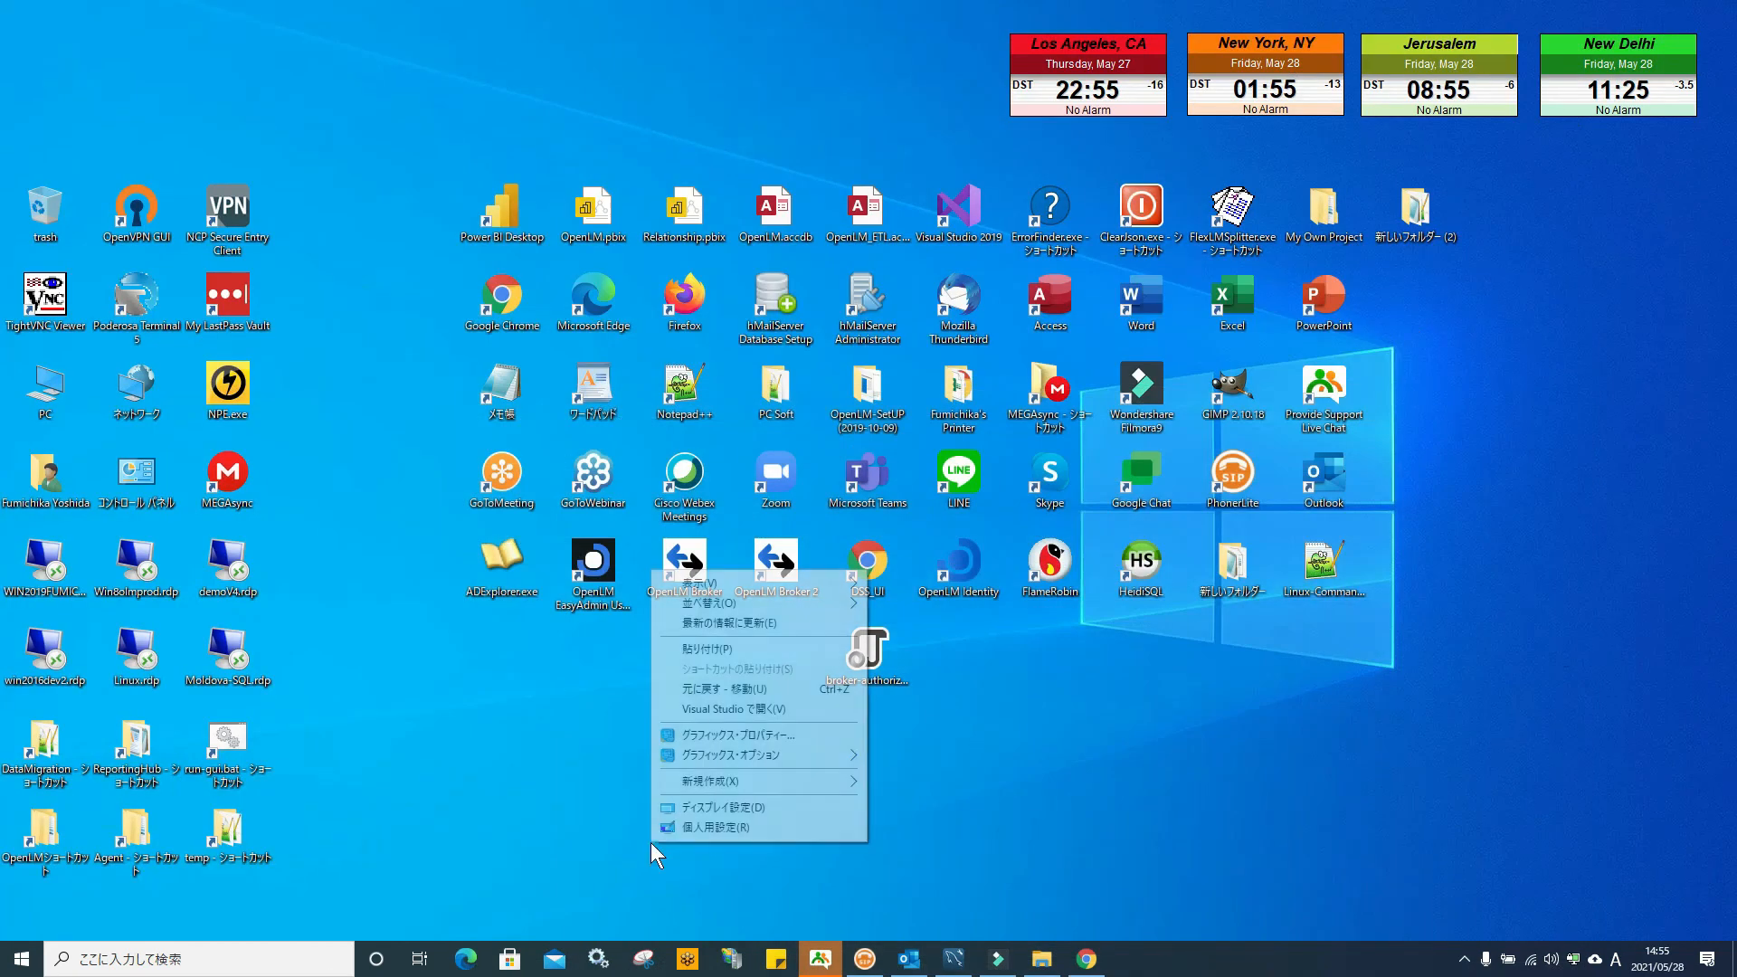
Paste dsa-authorization.json onto the desktop and open the OpenLM Directory Synchronization Agent folder
click(740, 649)
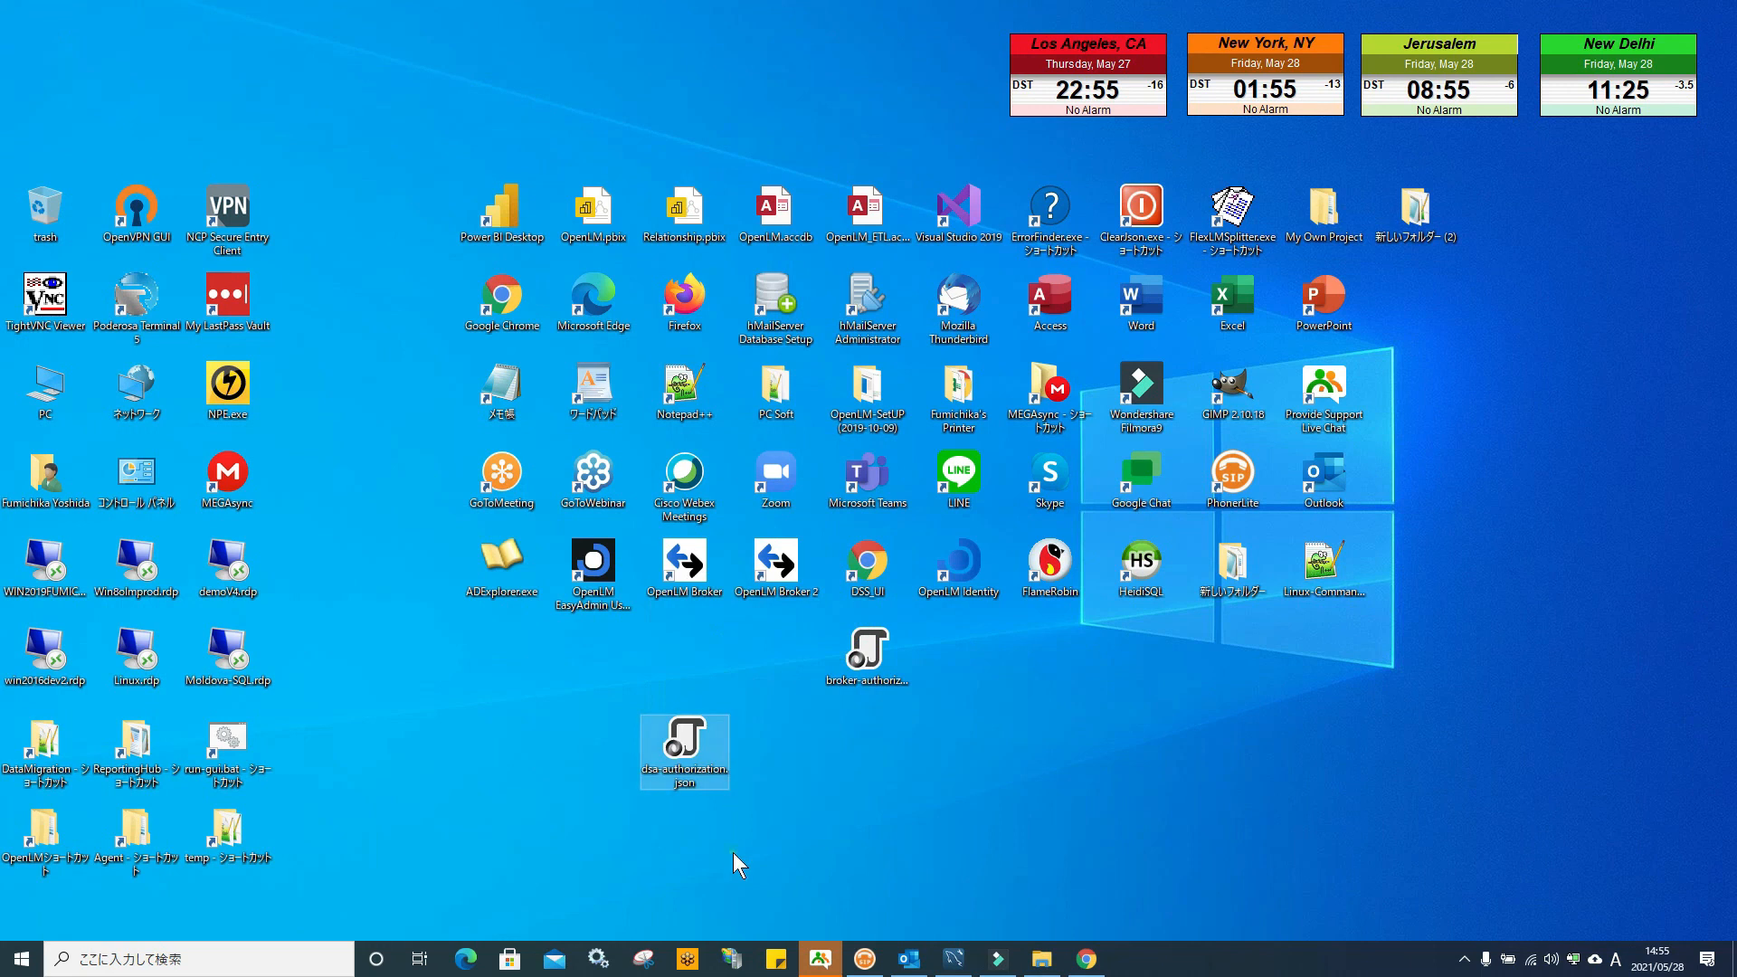
double_click(44, 832)
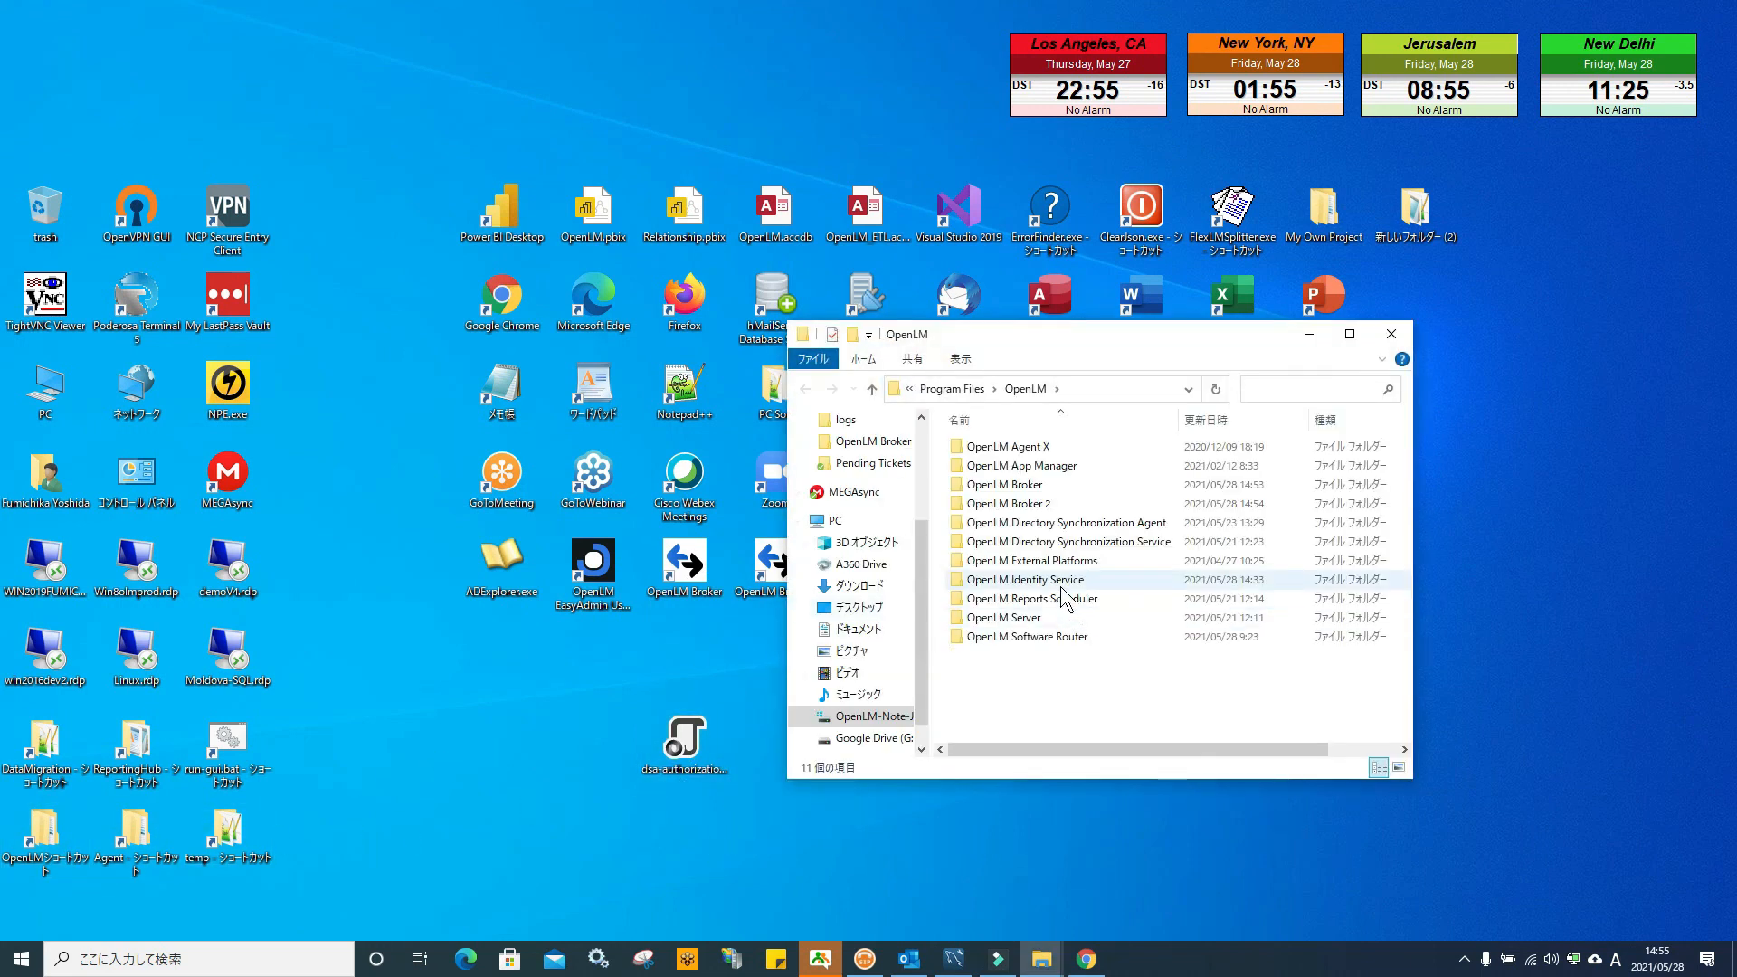
double_click(1086, 523)
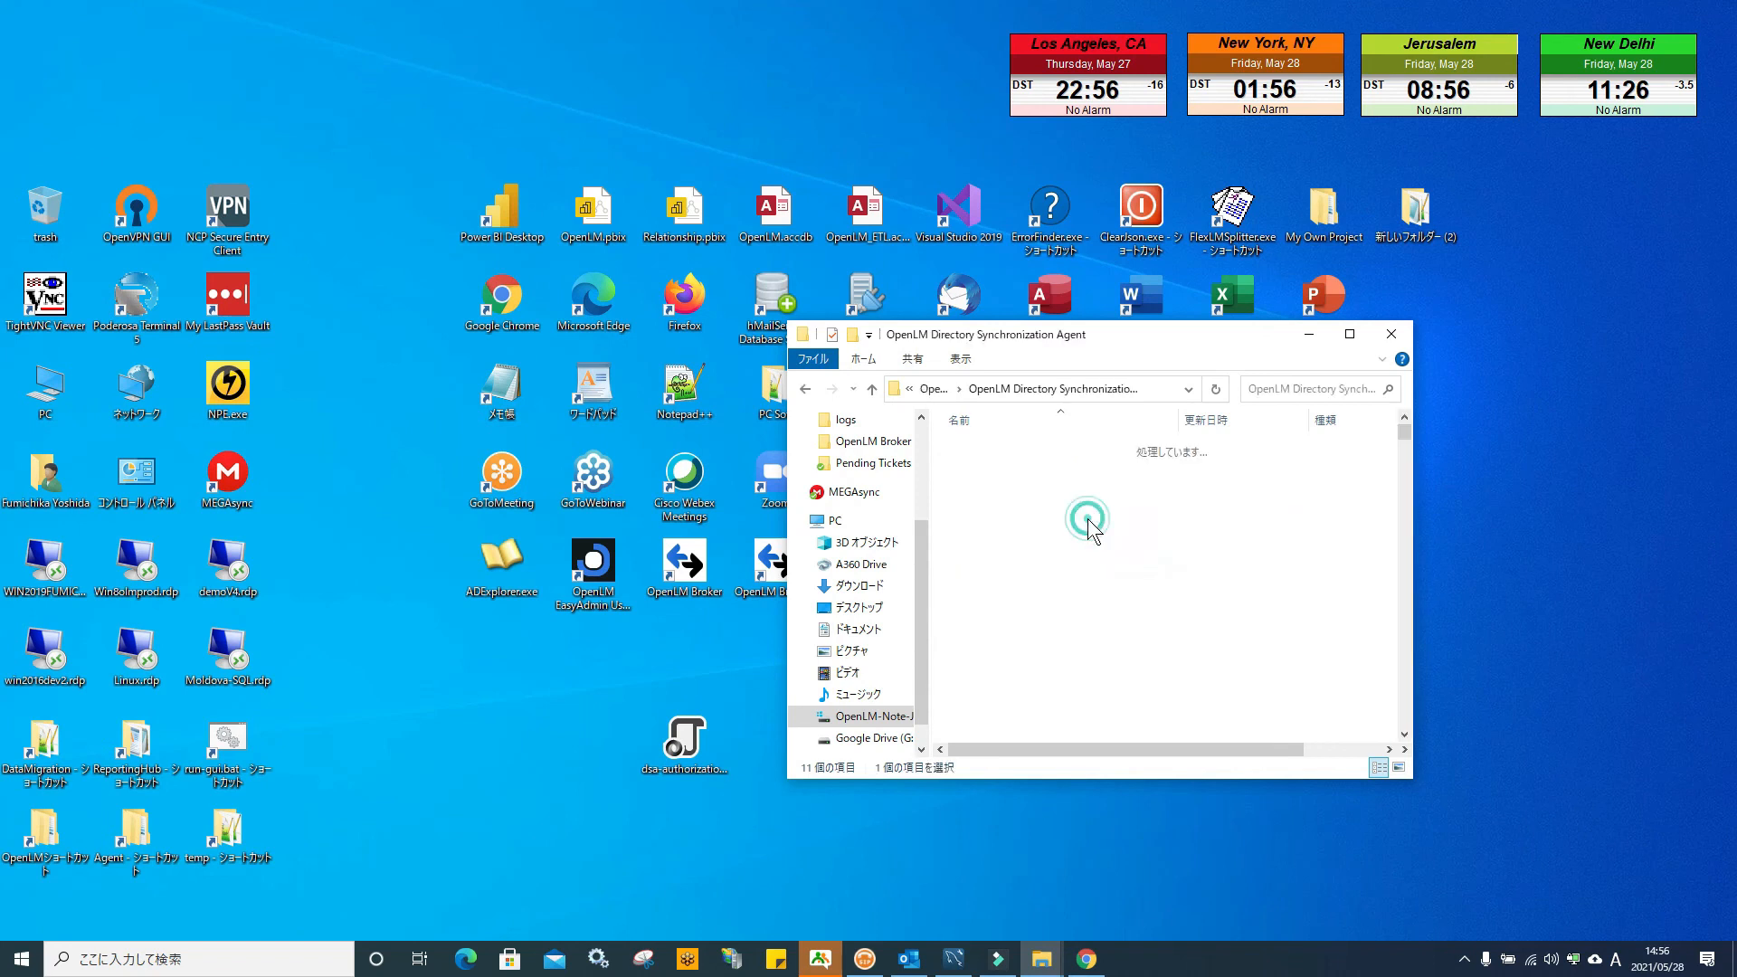
Copy the desktop dsa-authorization.json into the agent folder, replacing the existing file
right_click(685, 736)
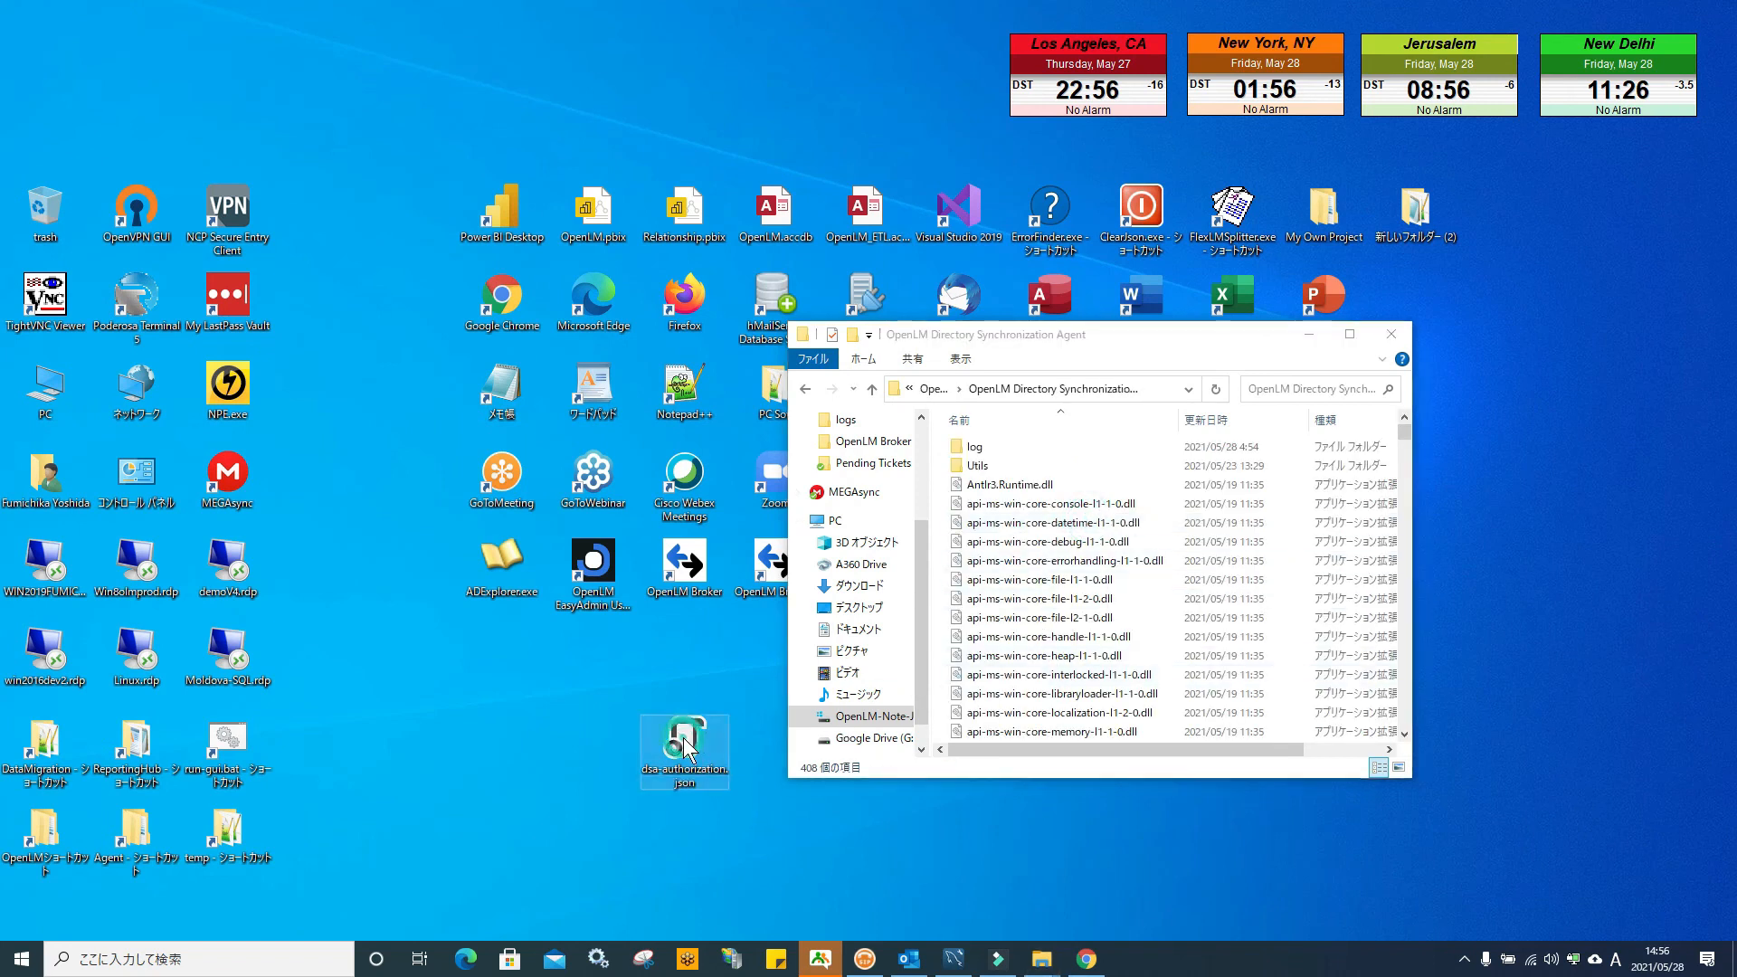
click(772, 632)
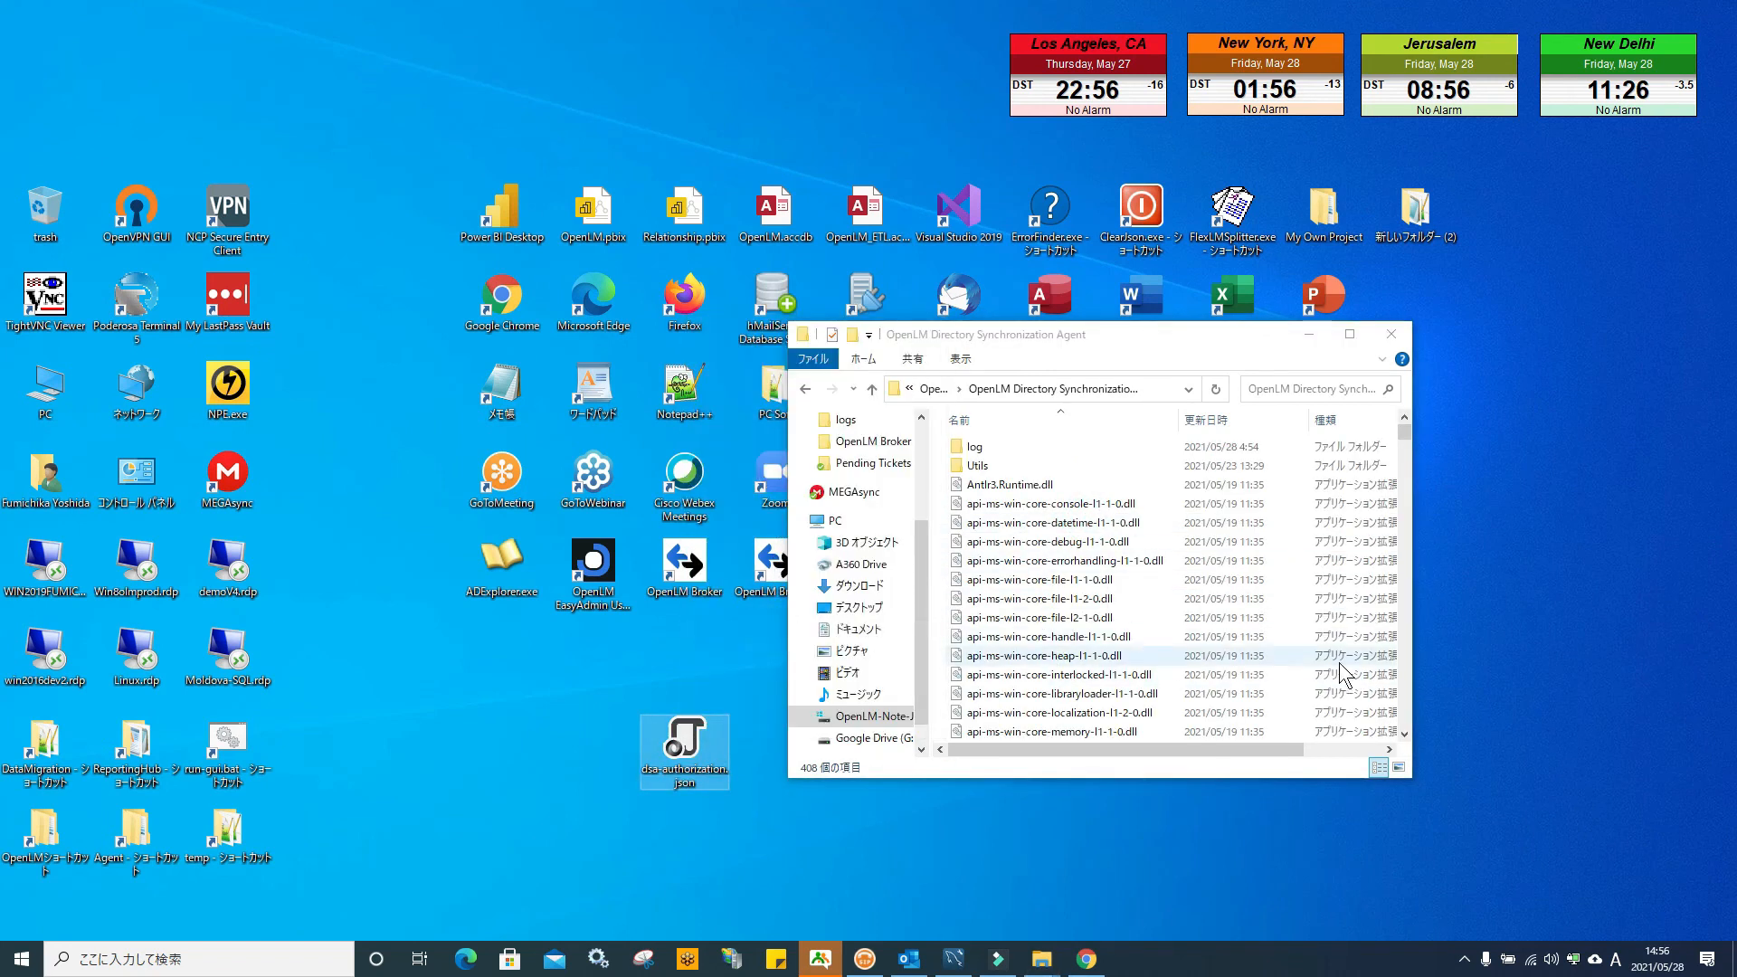
right_click(1286, 658)
click(1340, 782)
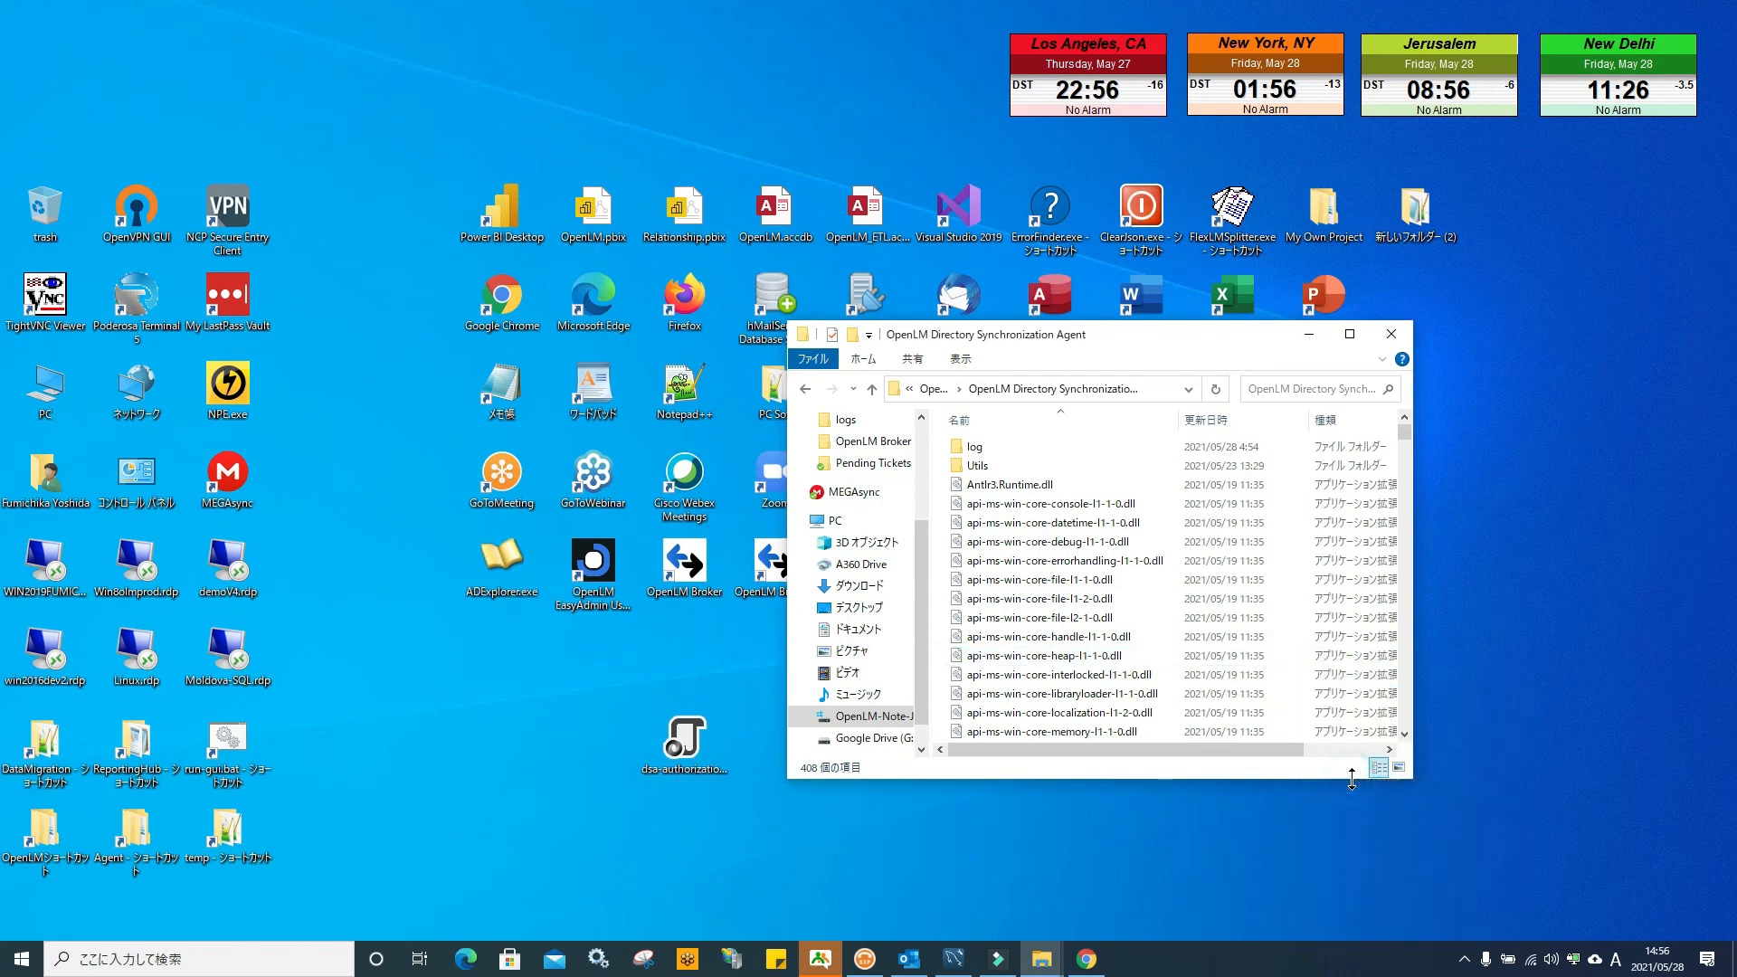
click(414, 348)
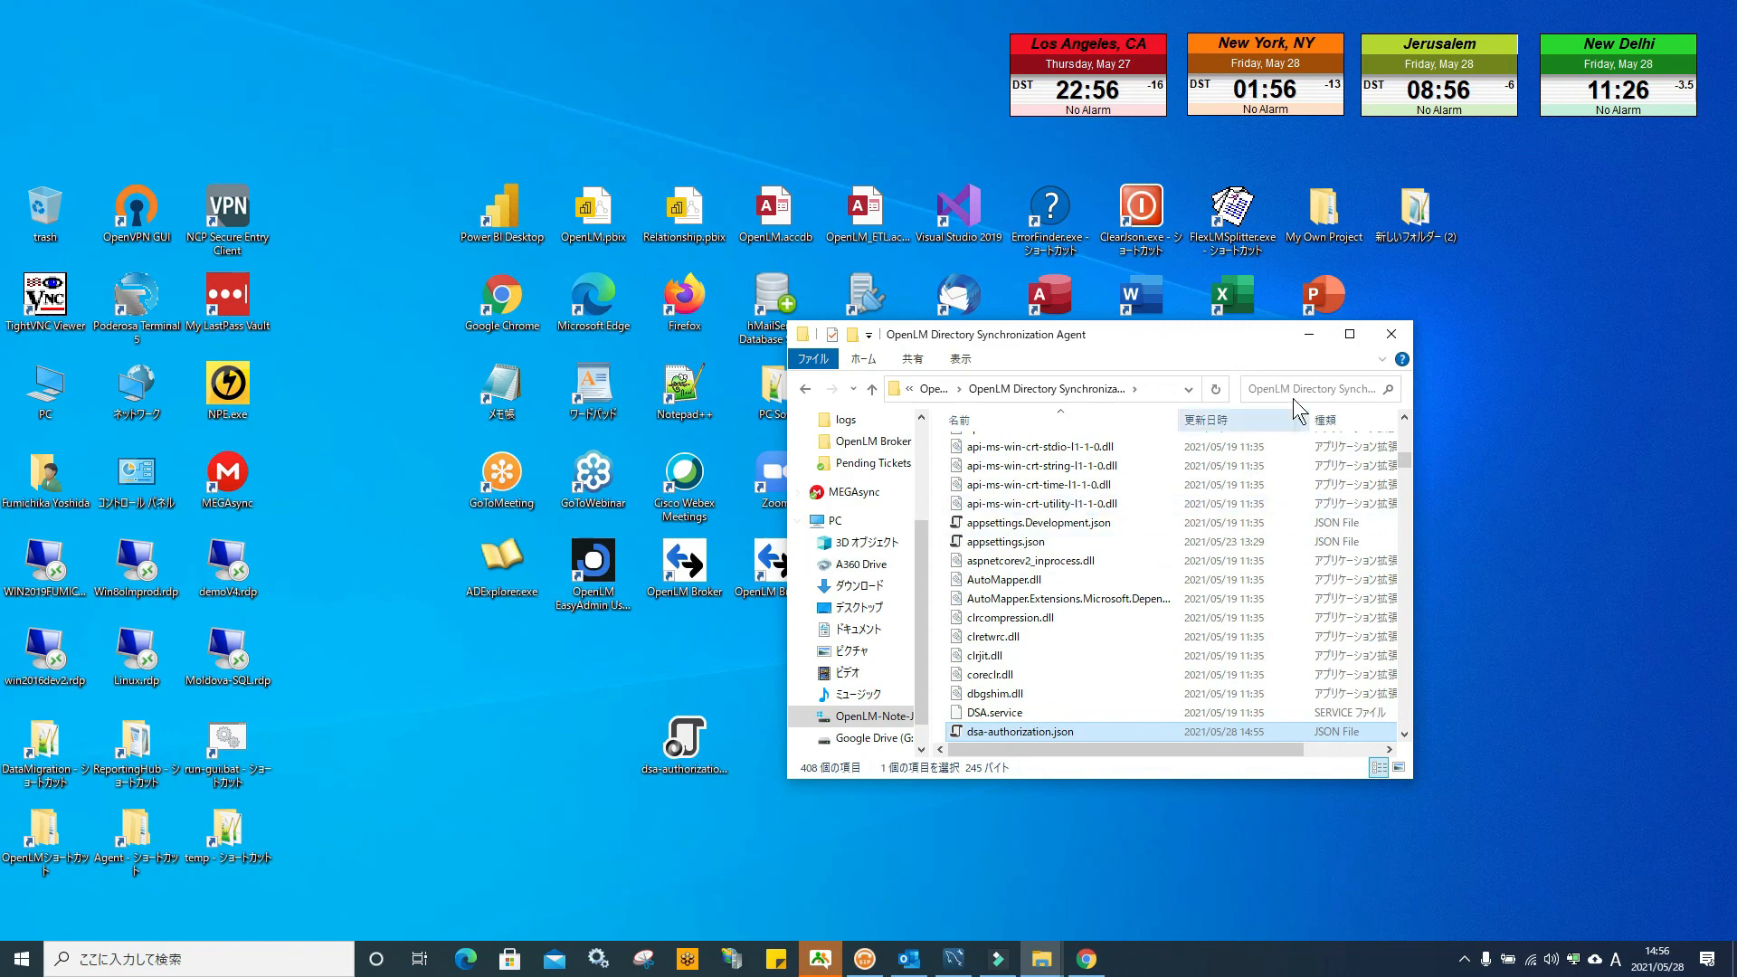
click(1391, 335)
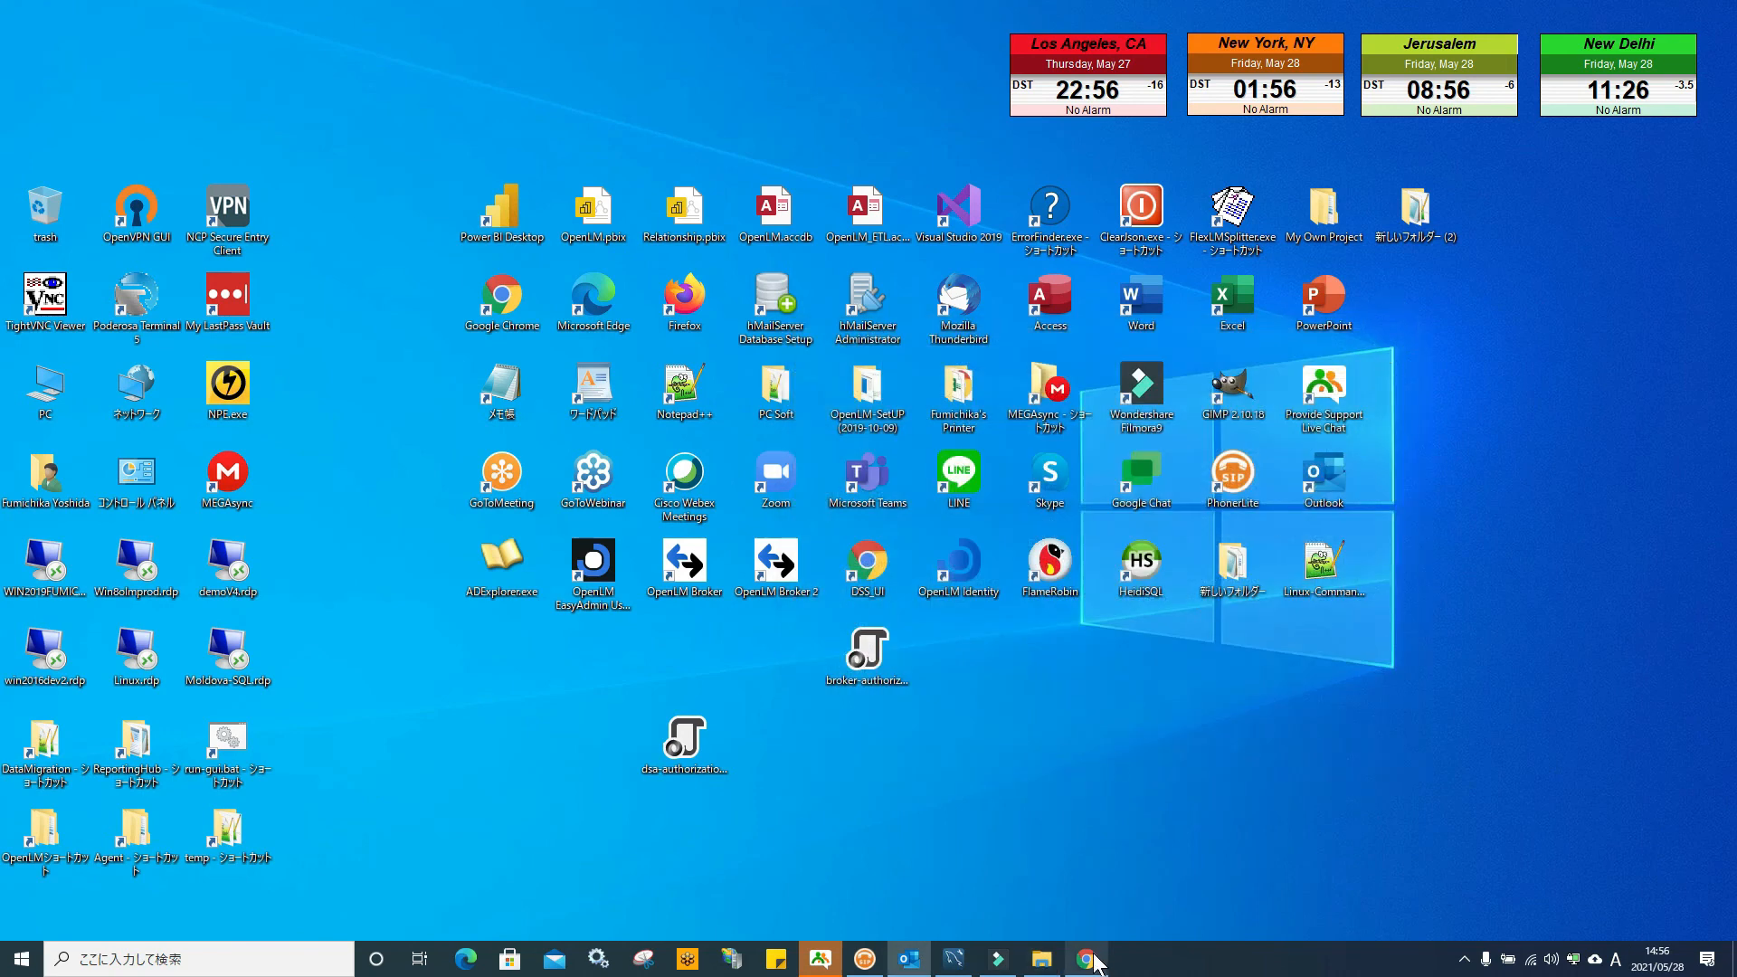
Dismiss the DSA secret key, begin adding another client to view Type options, then minimize Chrome
click(1086, 959)
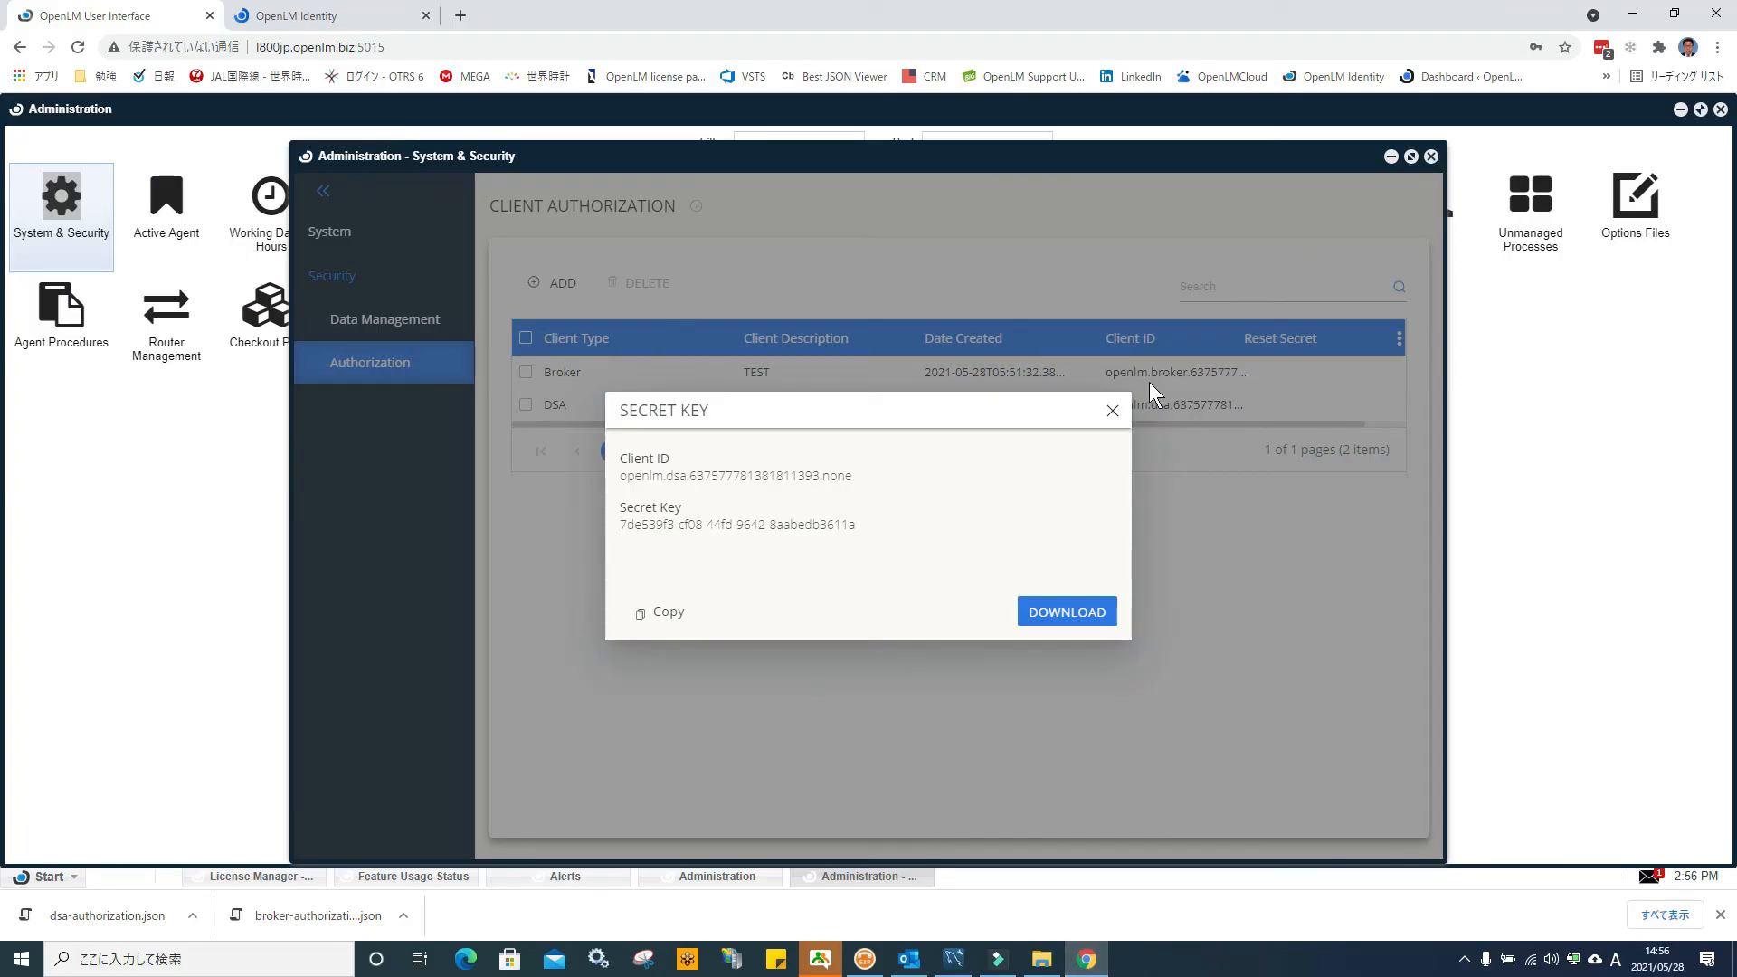
click(1112, 411)
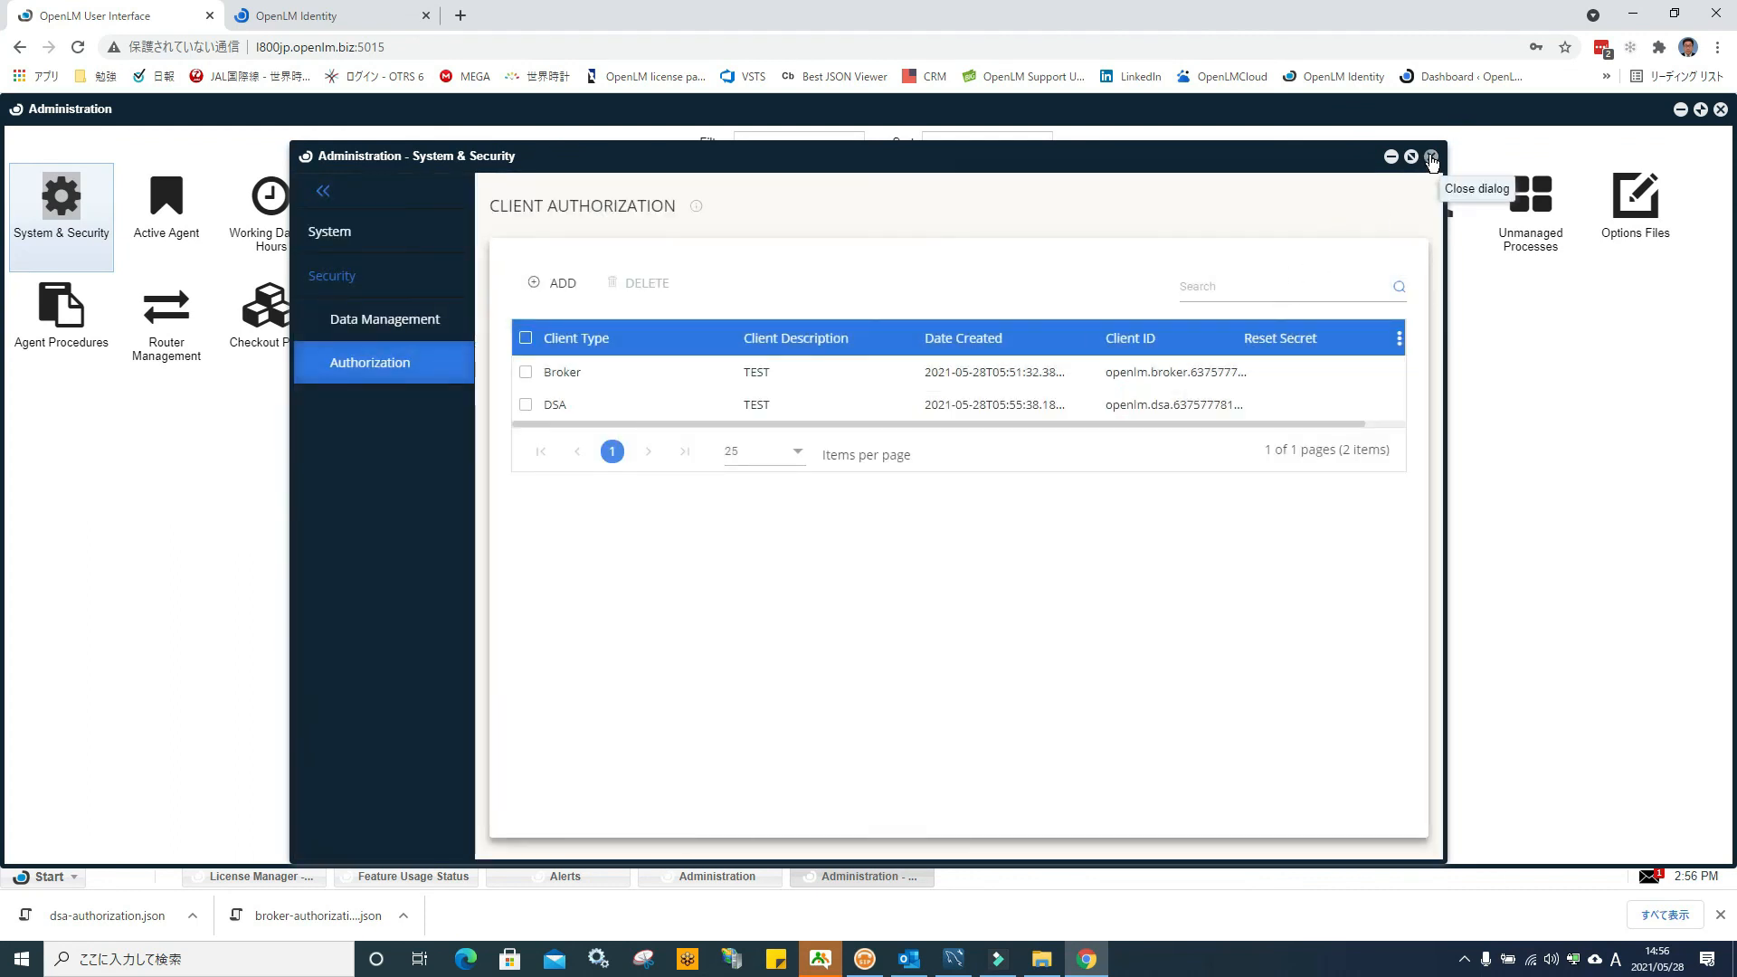
click(564, 283)
click(775, 302)
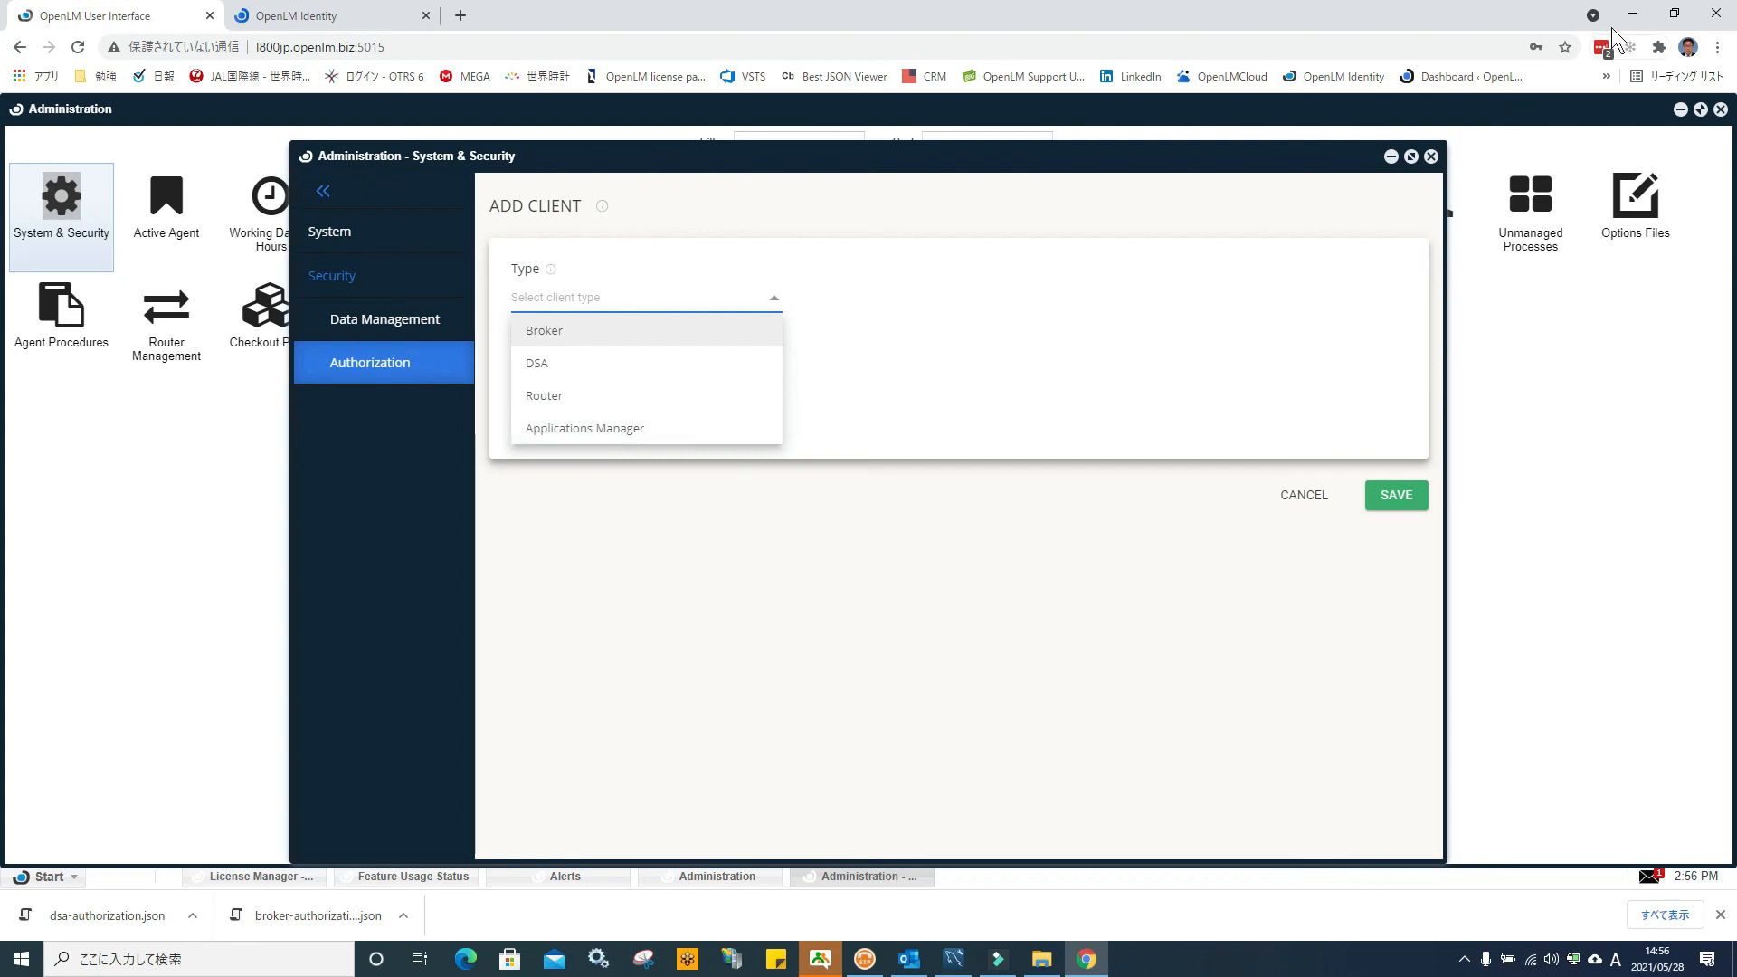
click(1633, 14)
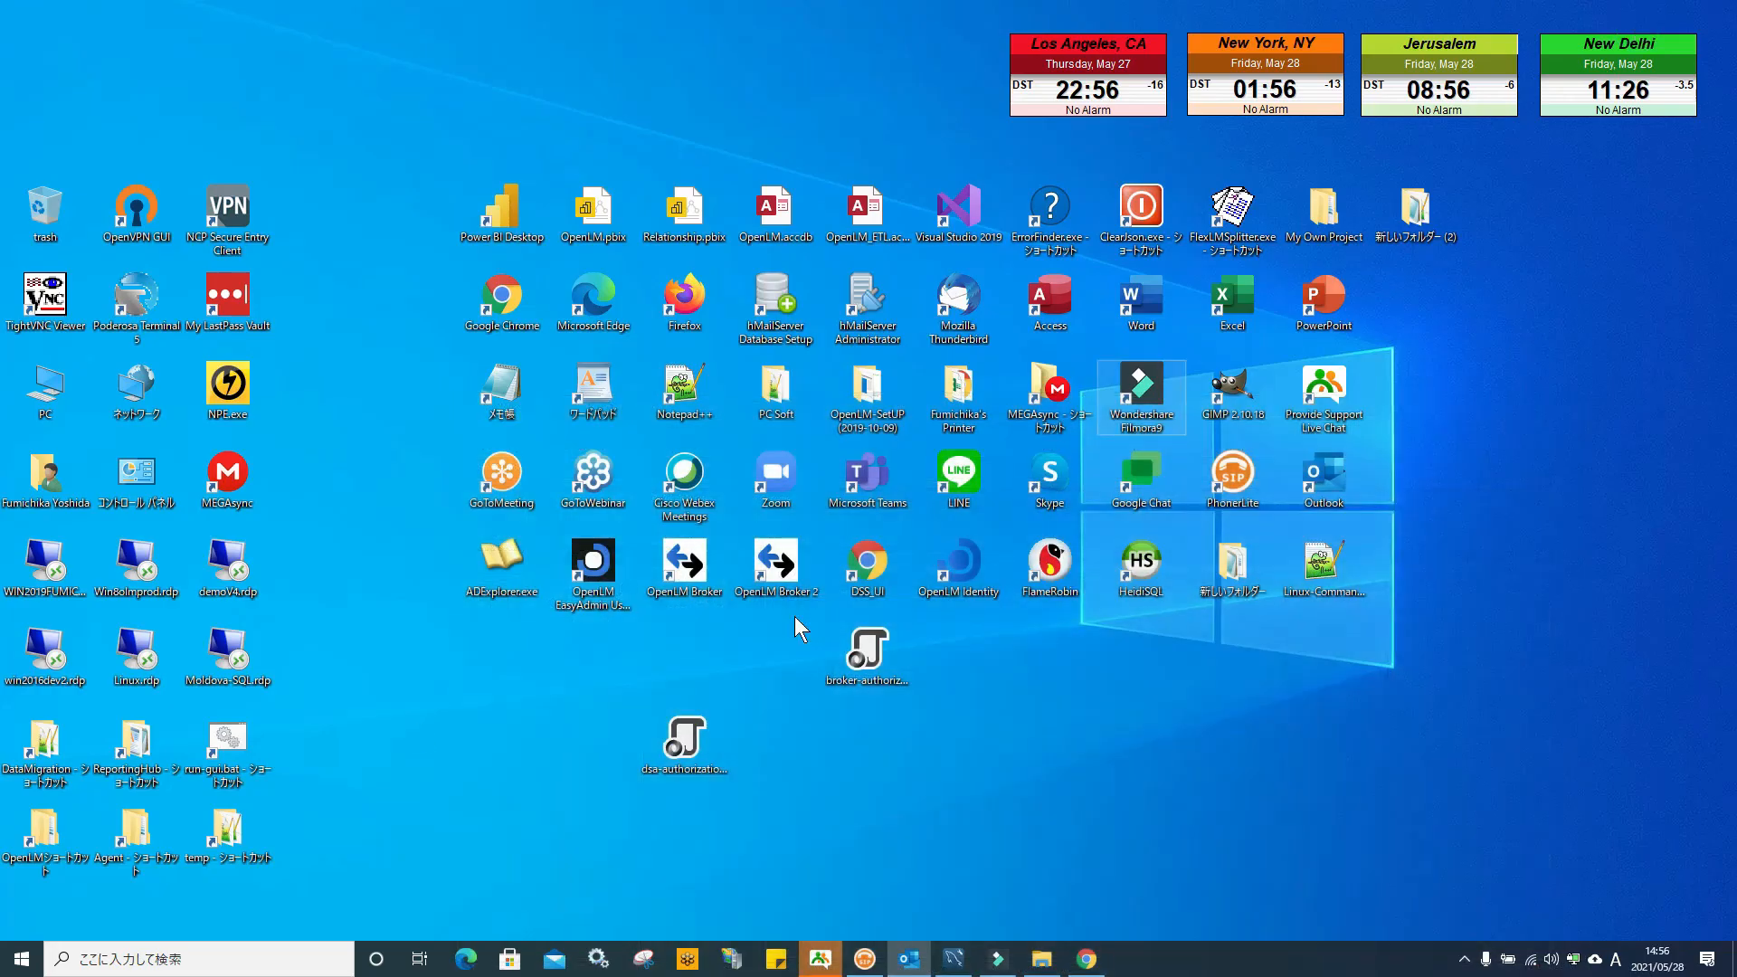
Run change_password.bat in the OpenLM Software Router folder, then close the Auth Tool and windows
double_click(45, 831)
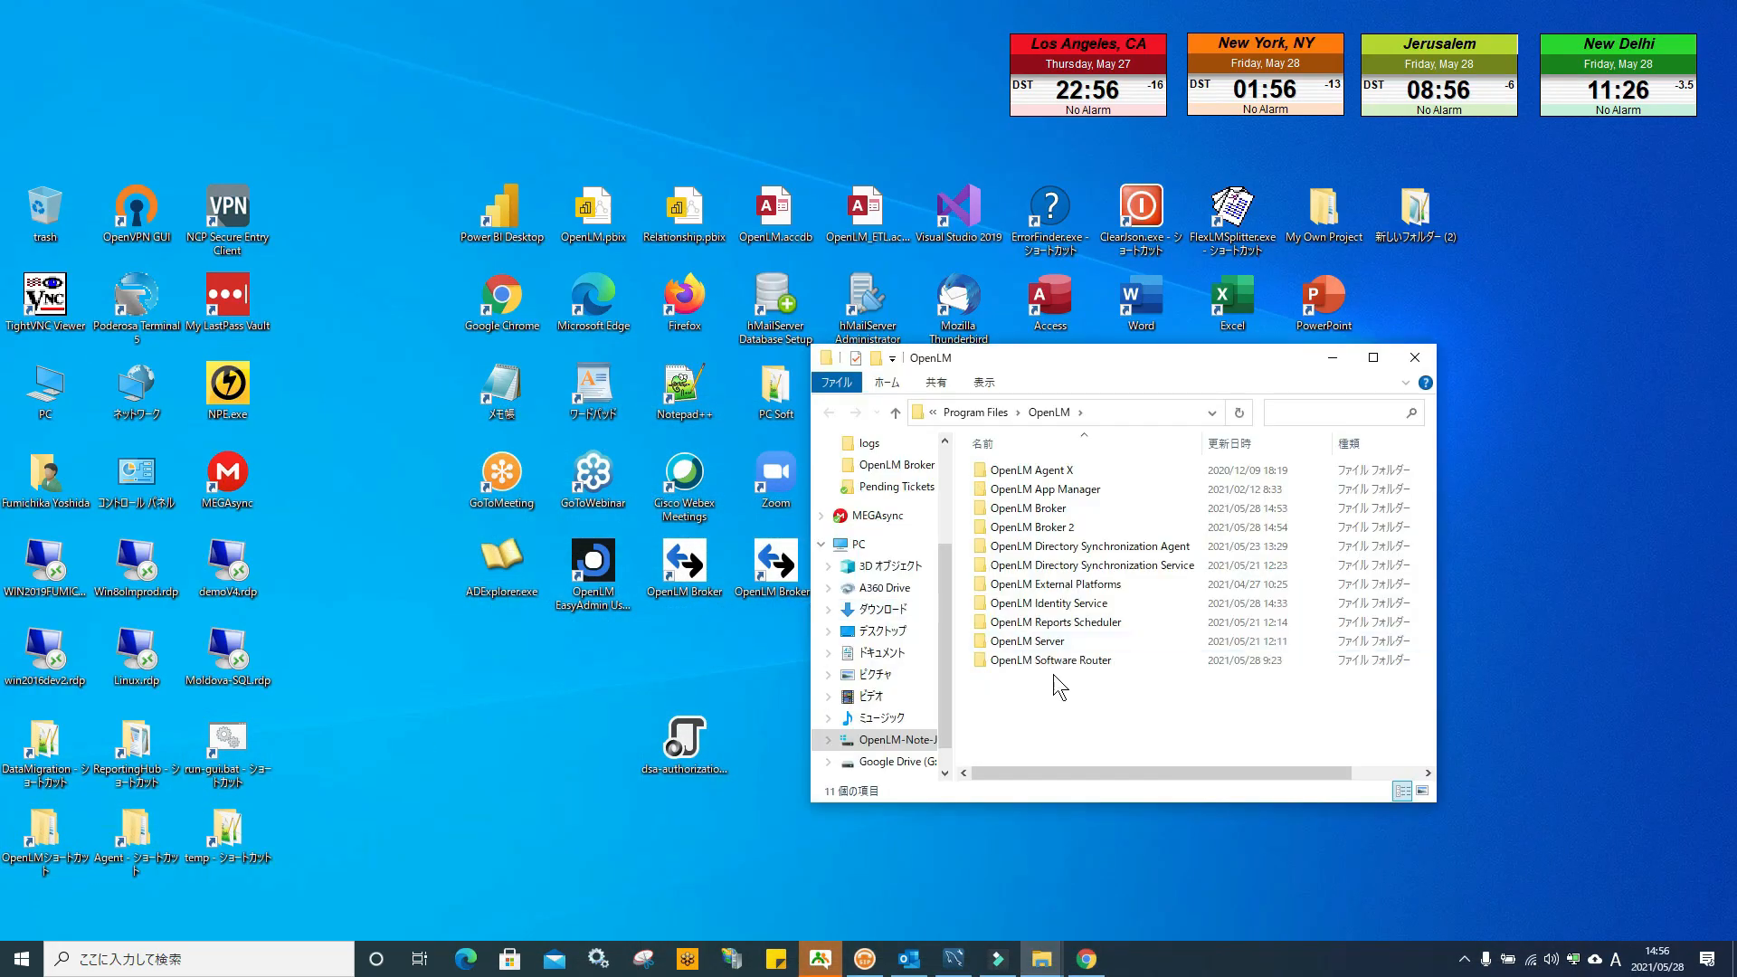
double_click(1081, 661)
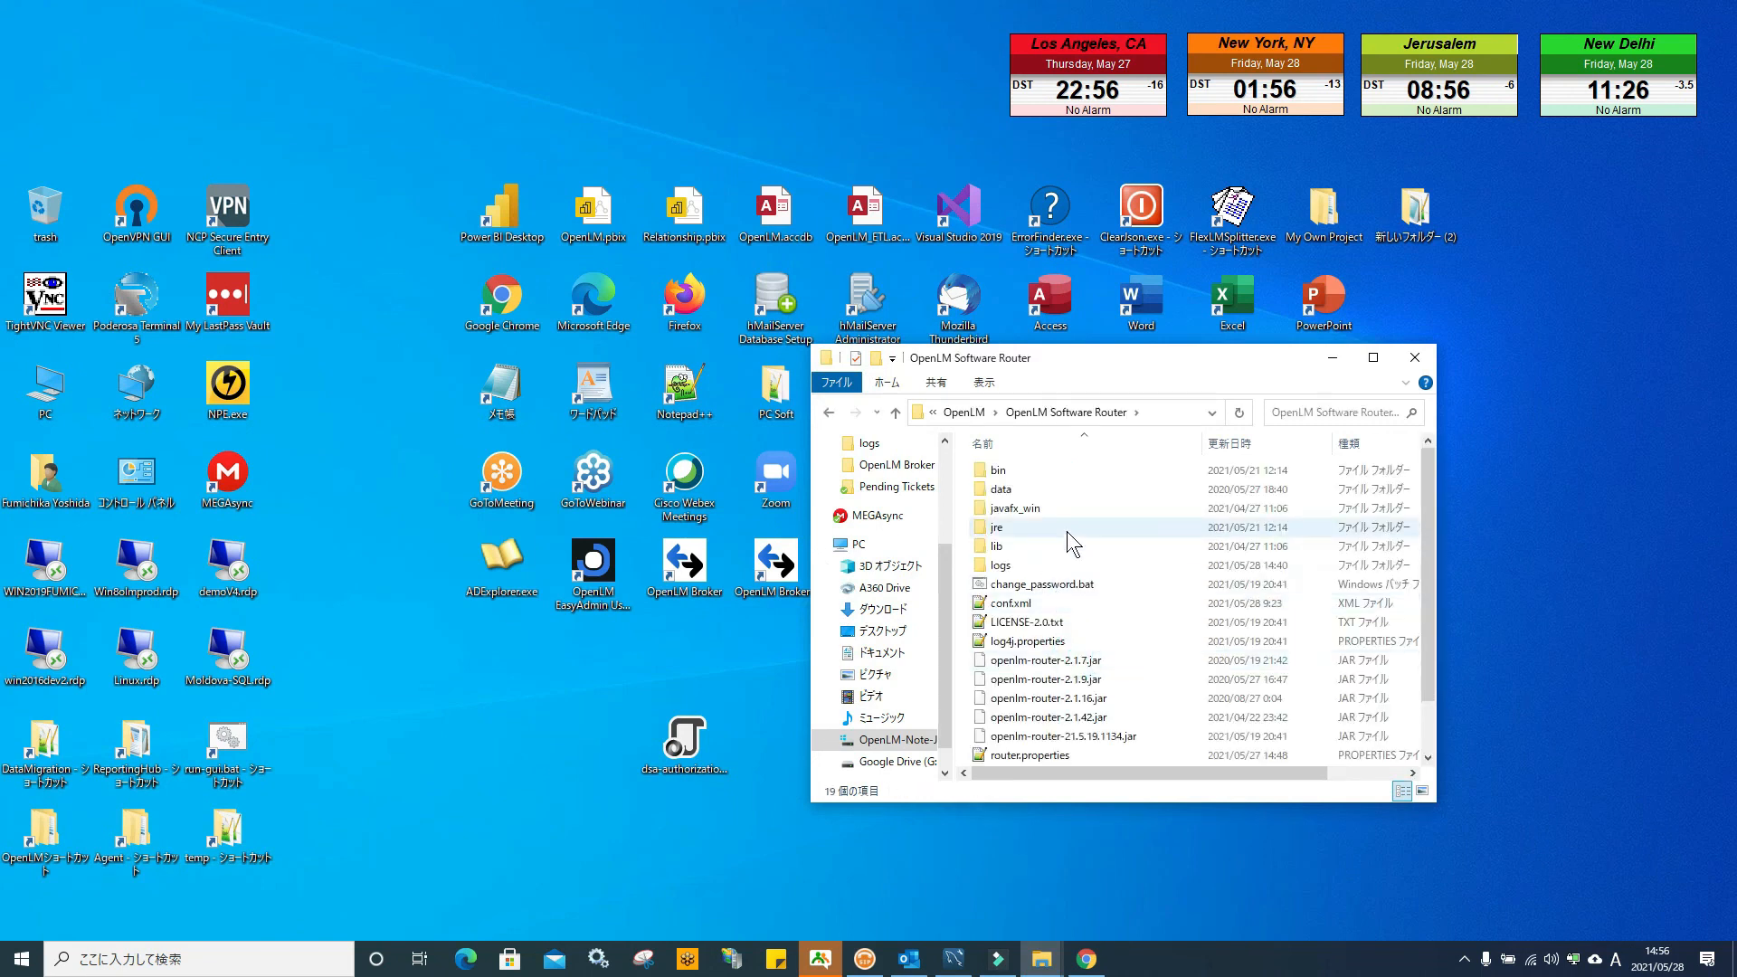
double_click(1060, 587)
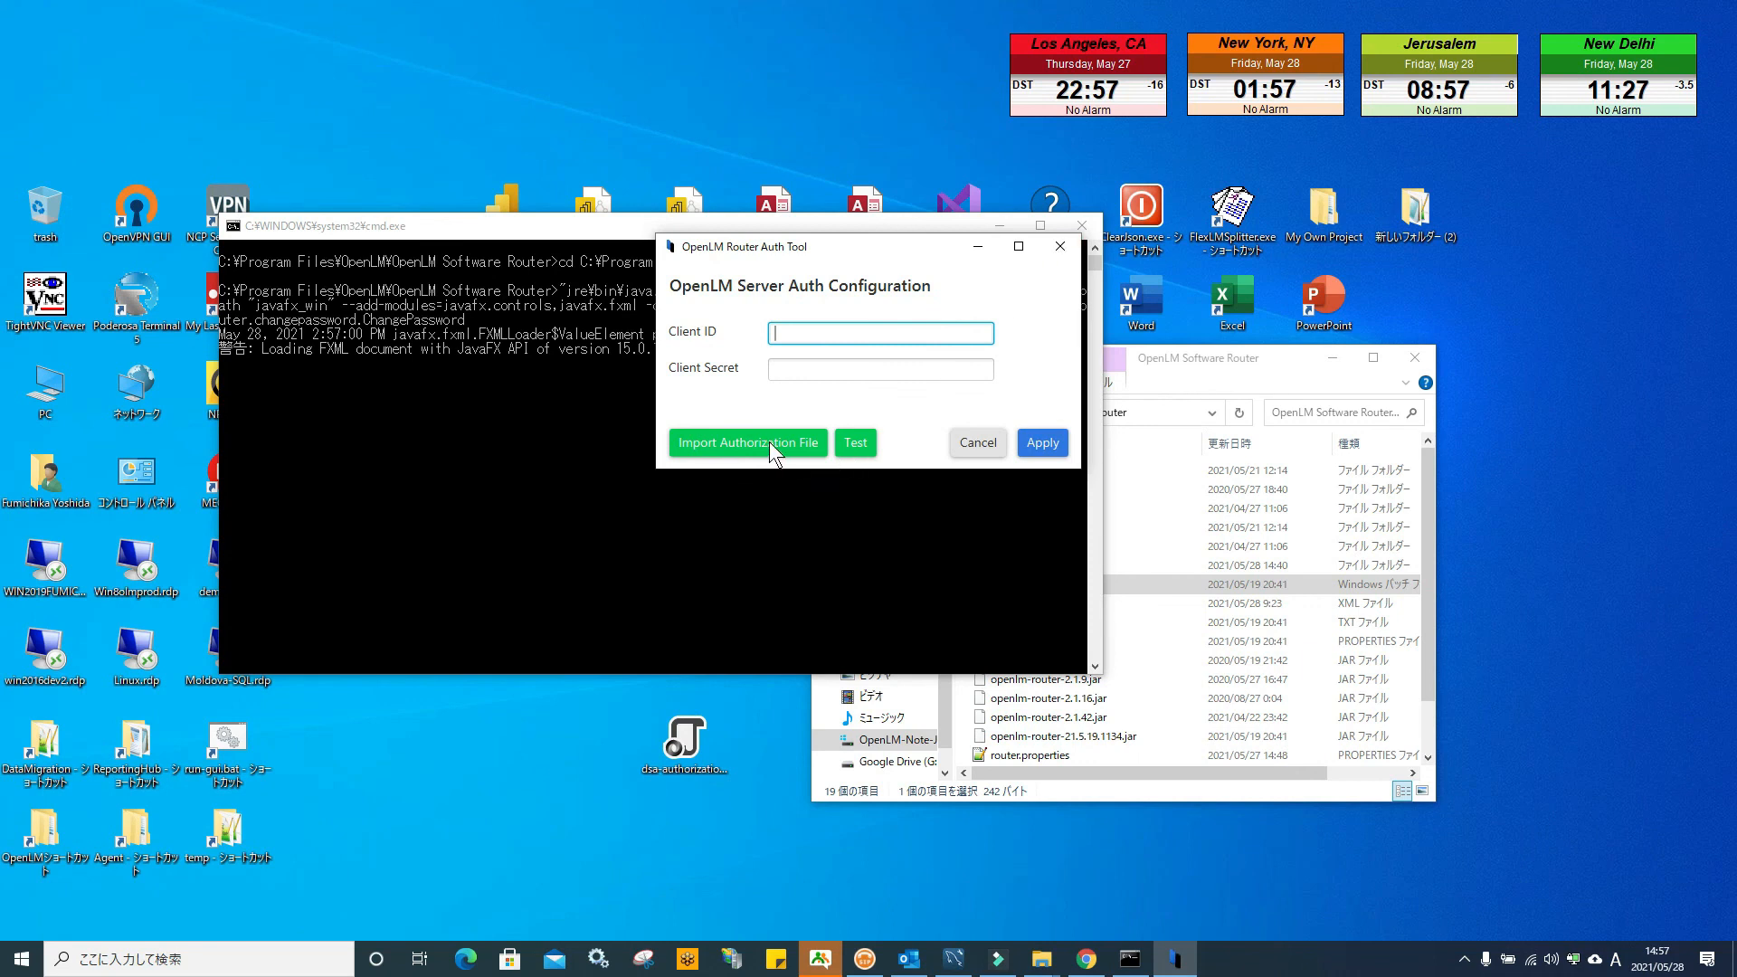
click(1060, 246)
click(1081, 225)
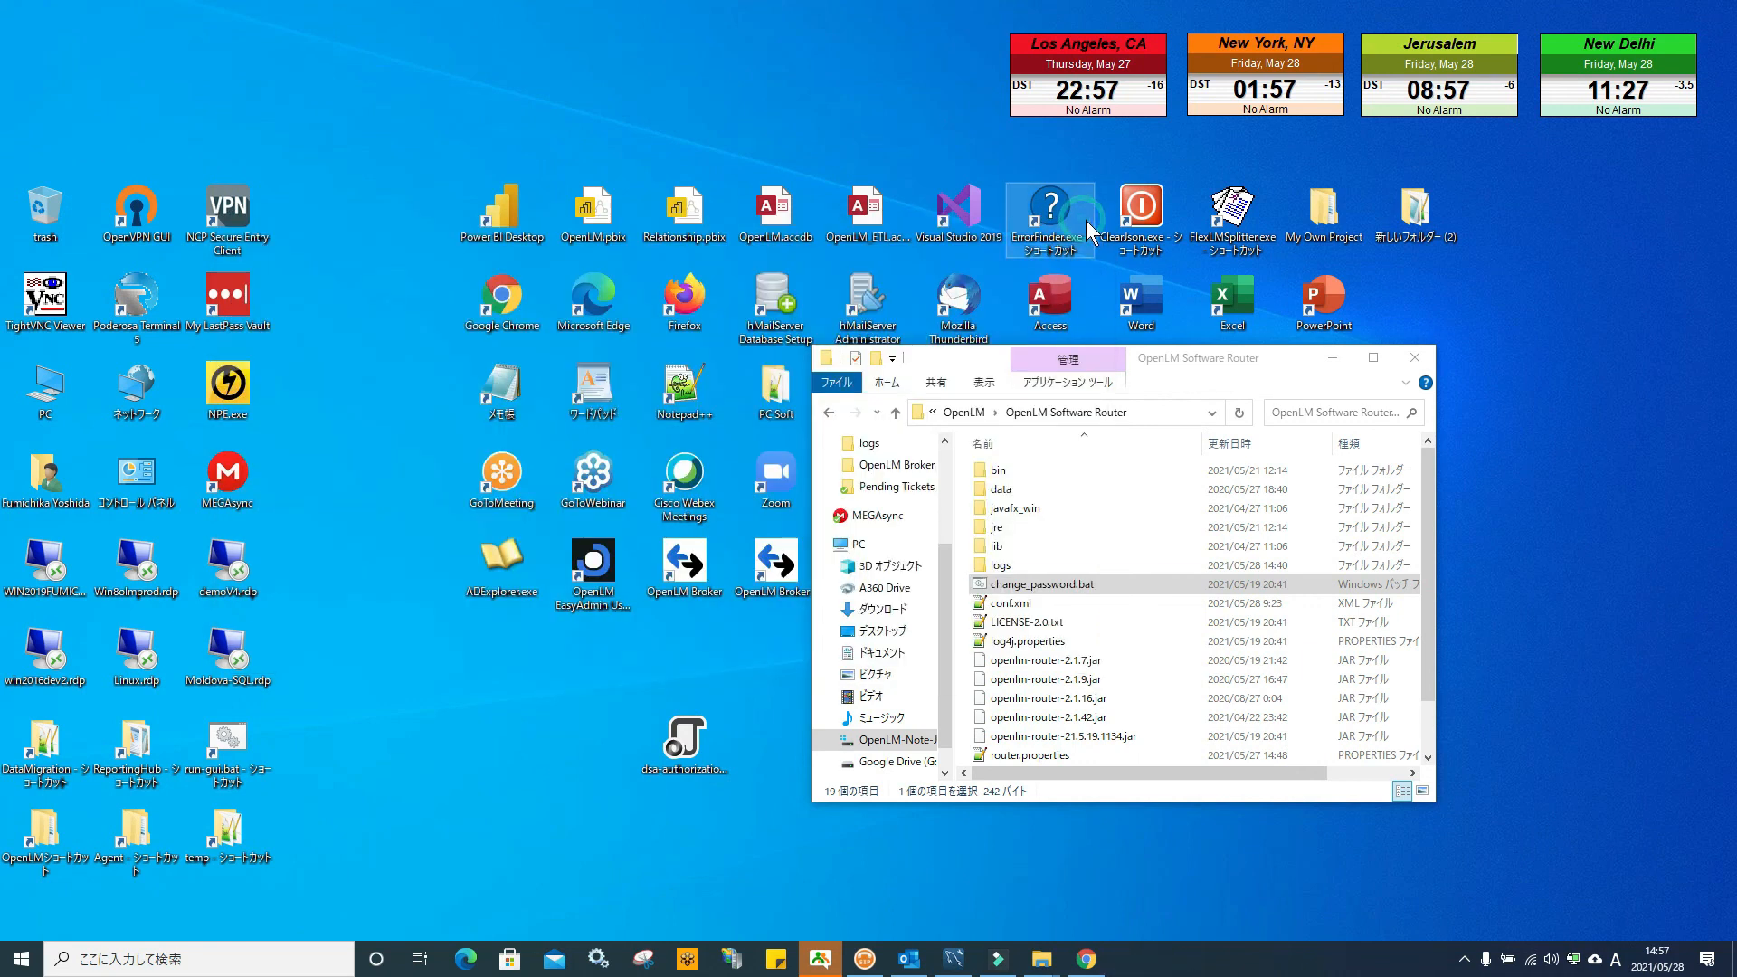
click(1417, 358)
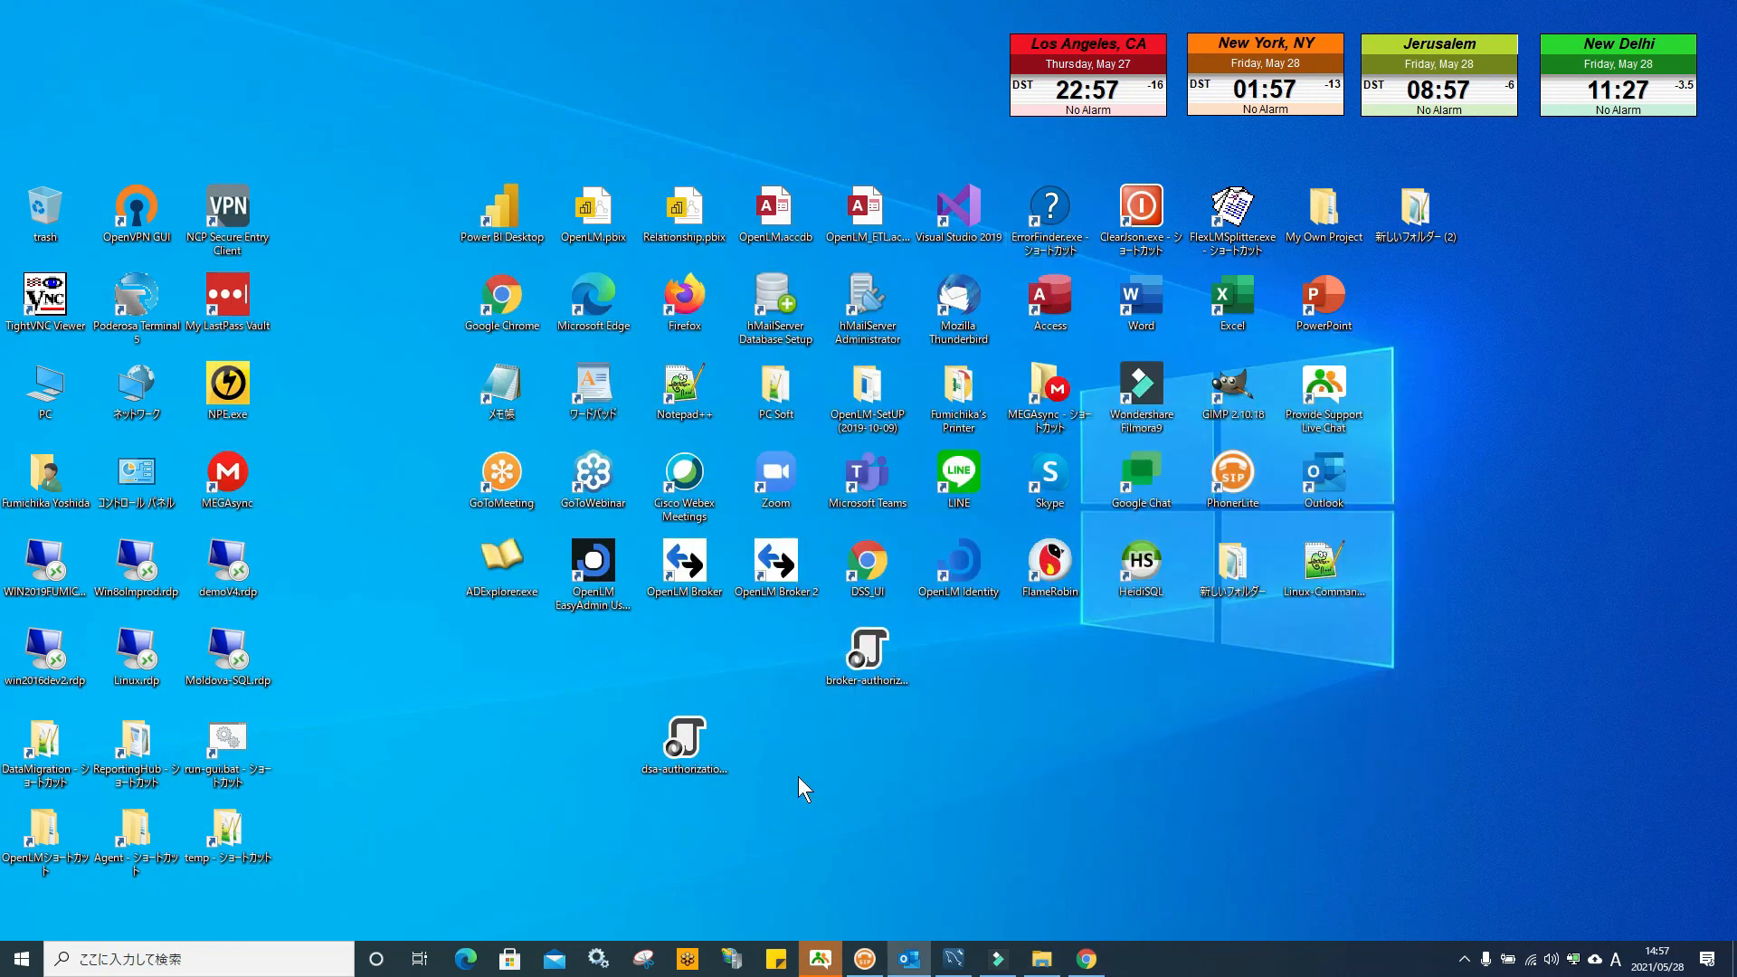
Close EasyAdmin's System & Security and Administration windows and minimize the browser
click(1086, 959)
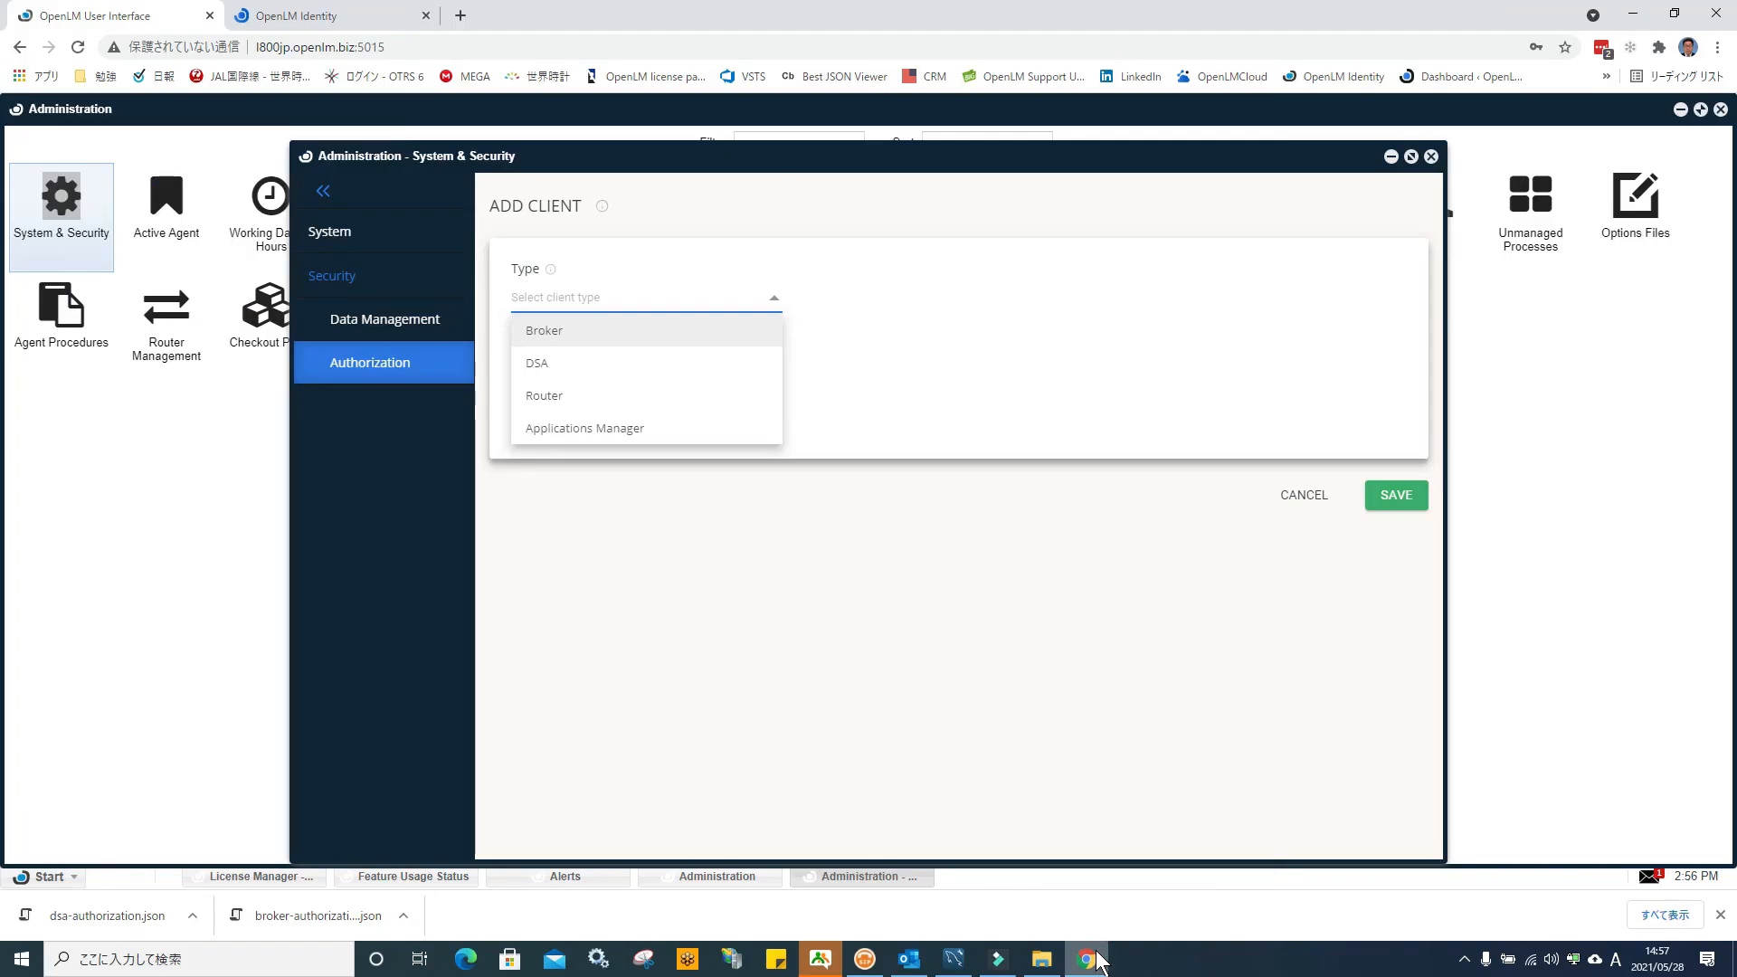
click(1432, 157)
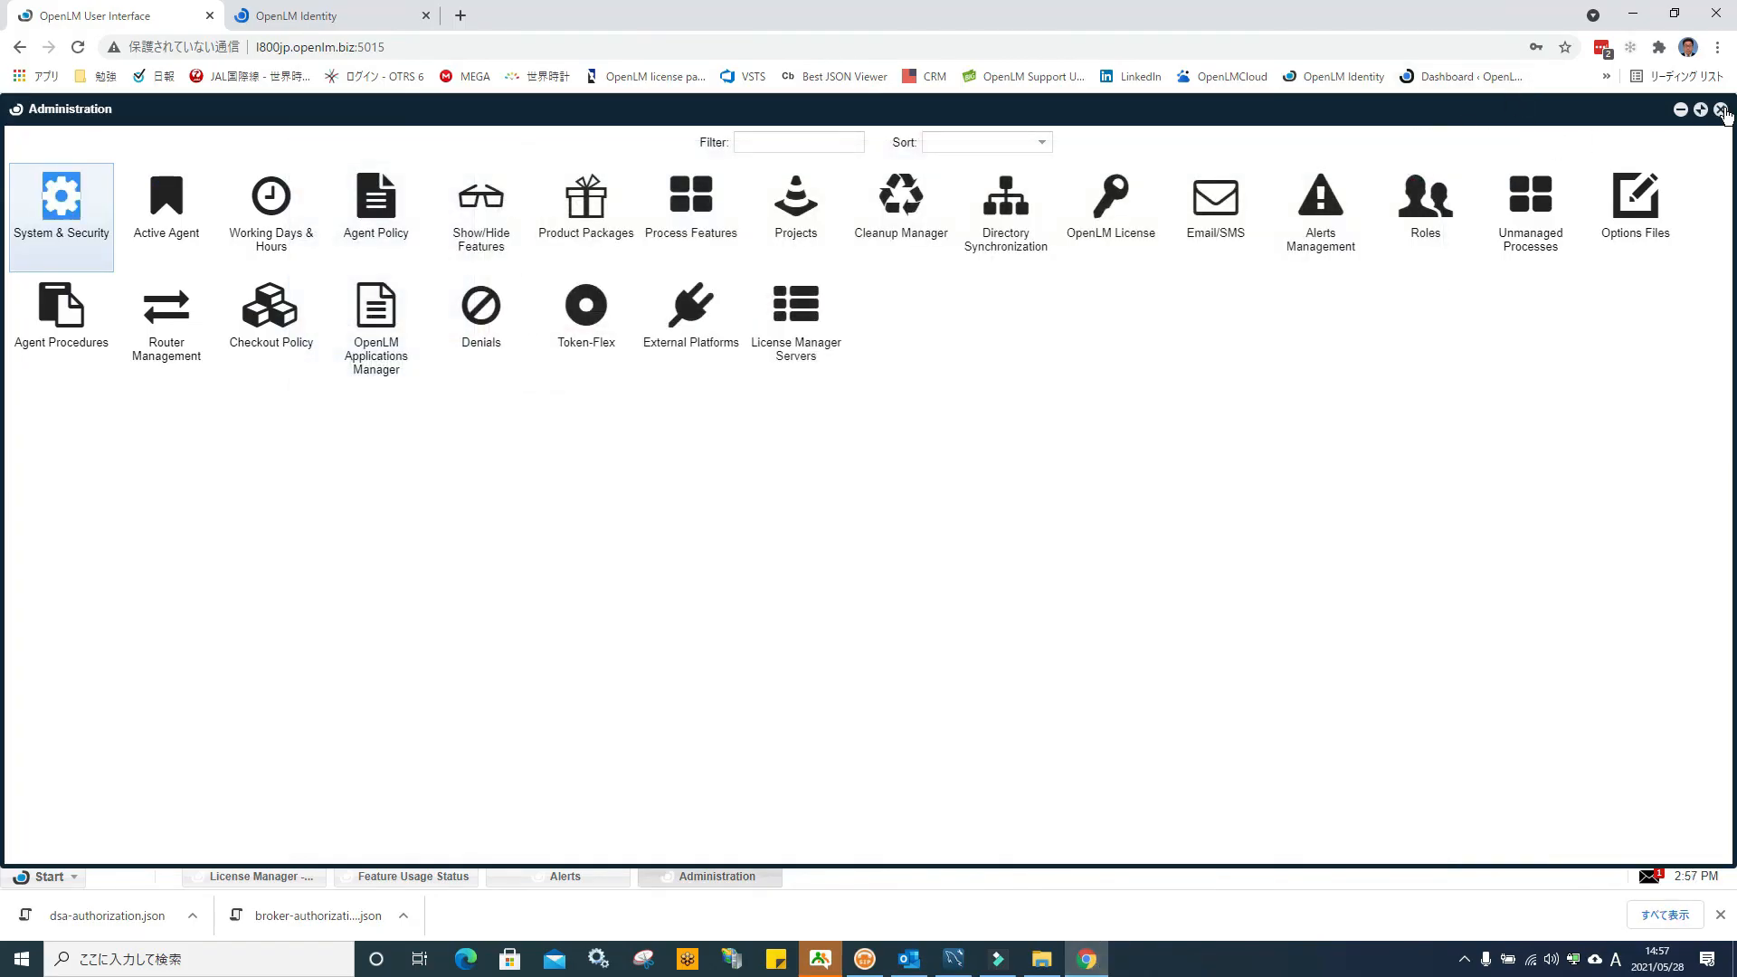
click(1720, 110)
click(1633, 13)
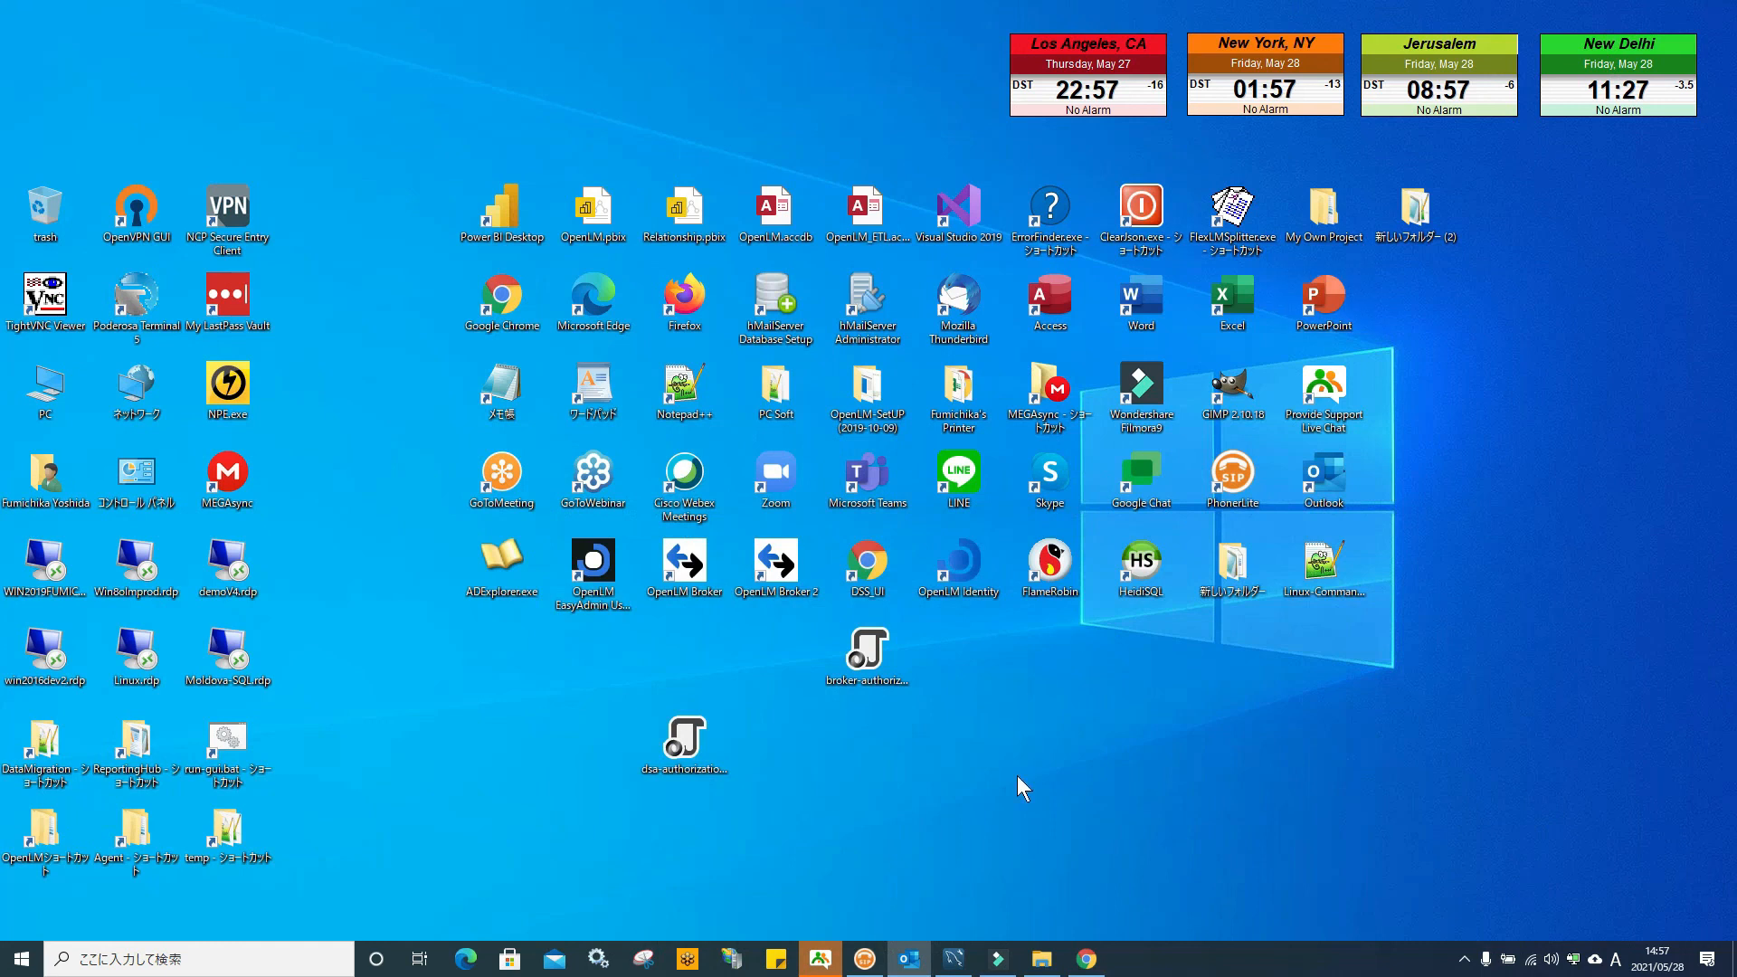
Attempt an OpenLM Identity sign-in as TEST_ROLE with its password, then close the Access Denied tab
double_click(959, 565)
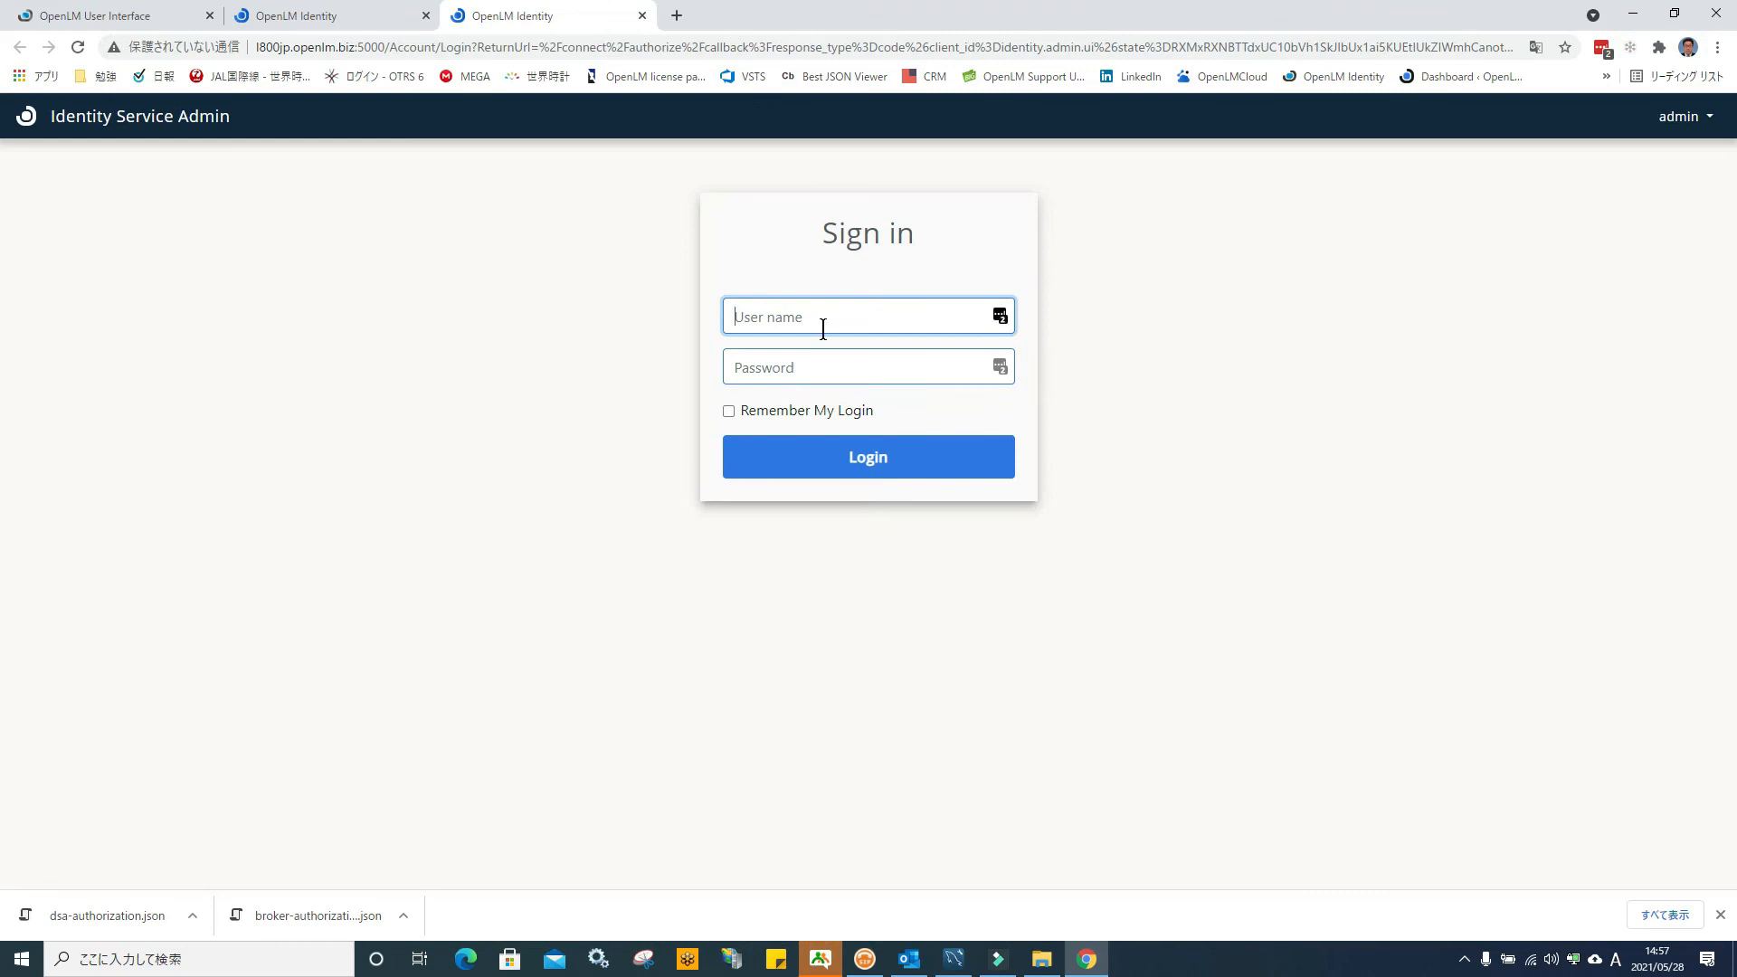
text(TEST_ROLE)
key(Tab)
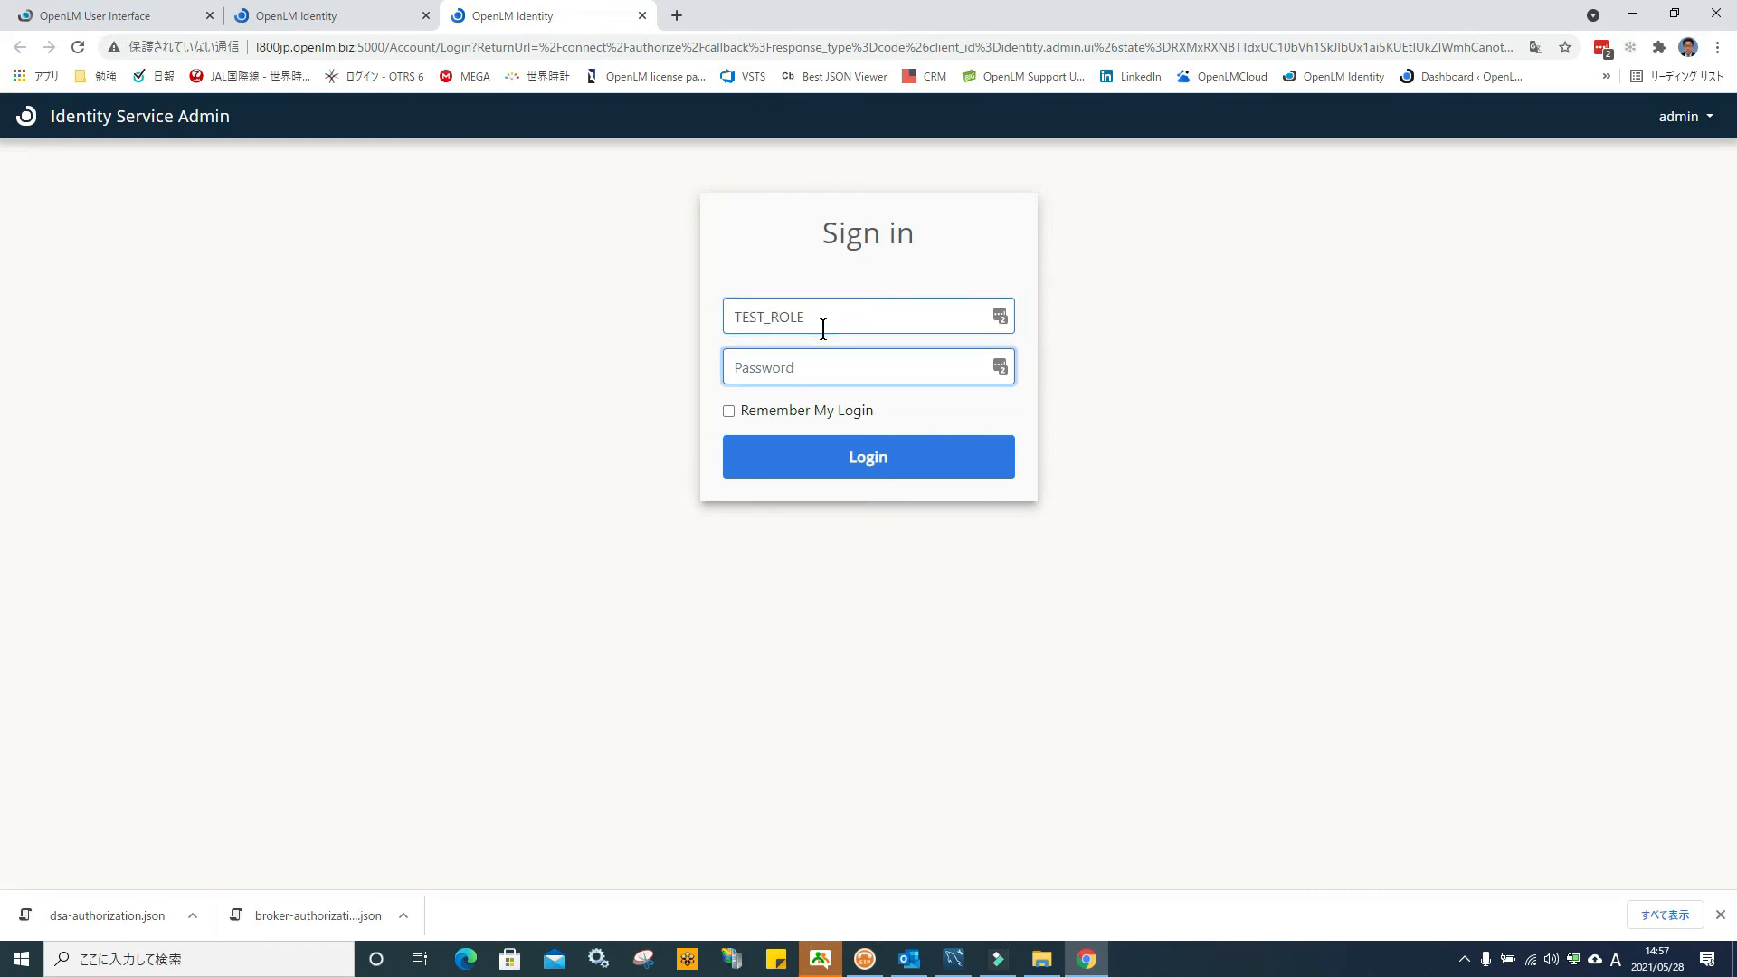
text(••)
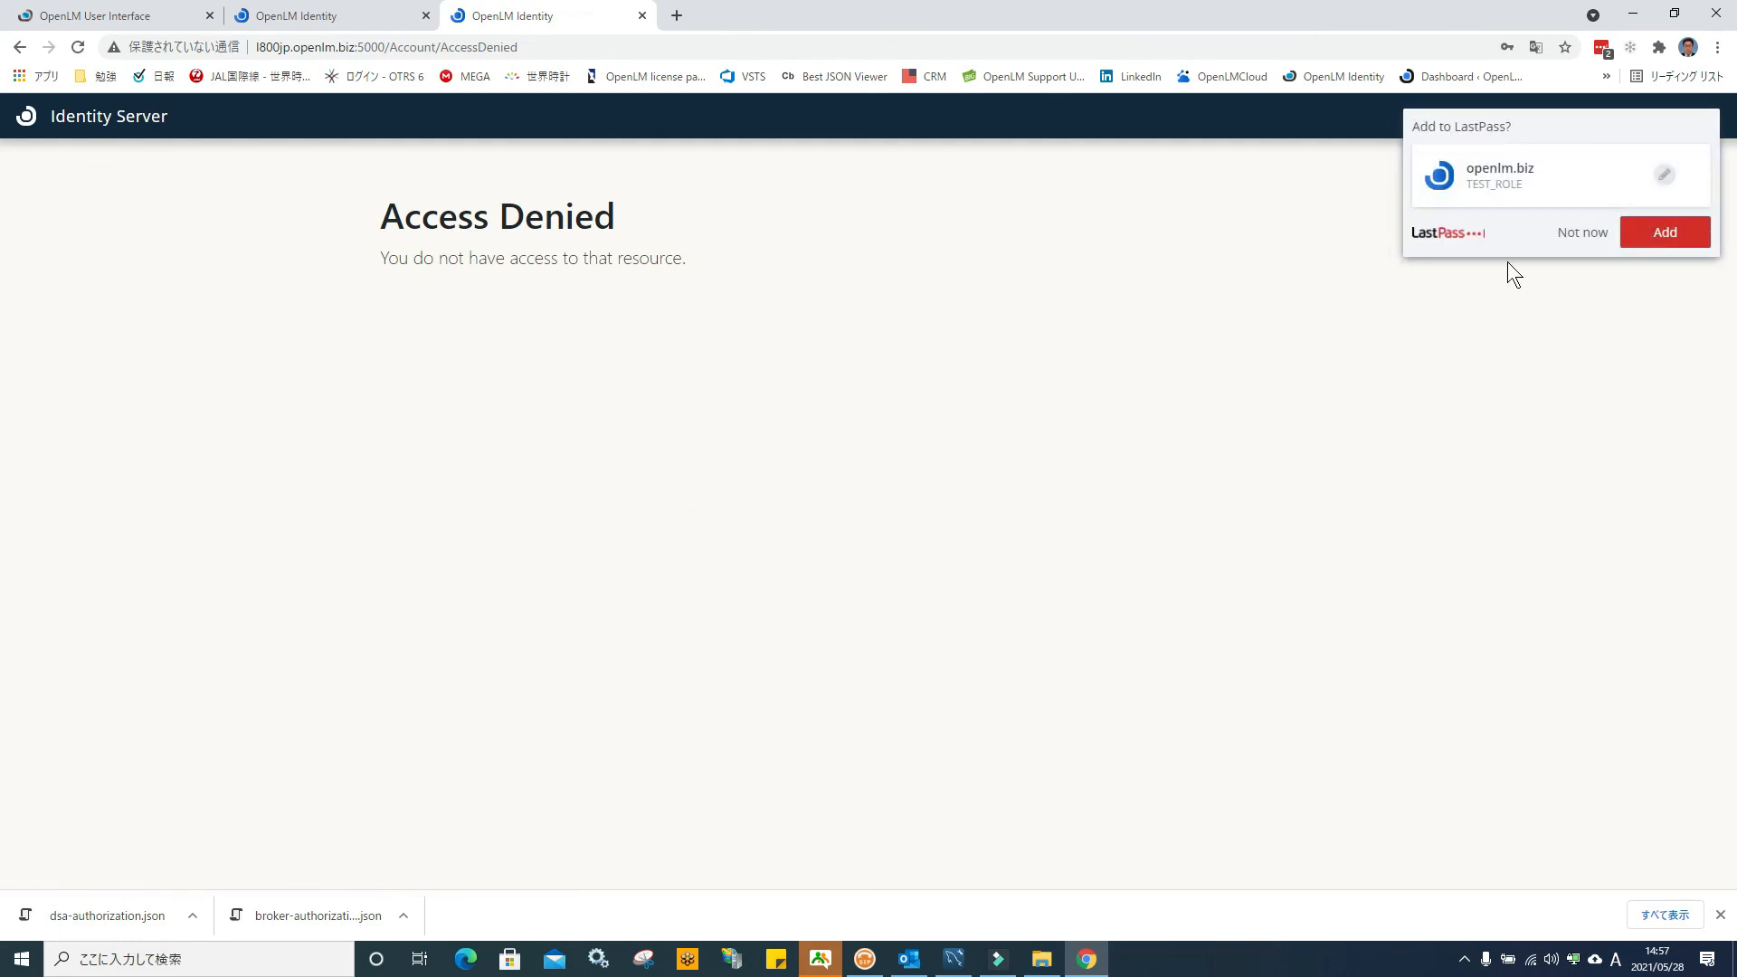
click(1580, 237)
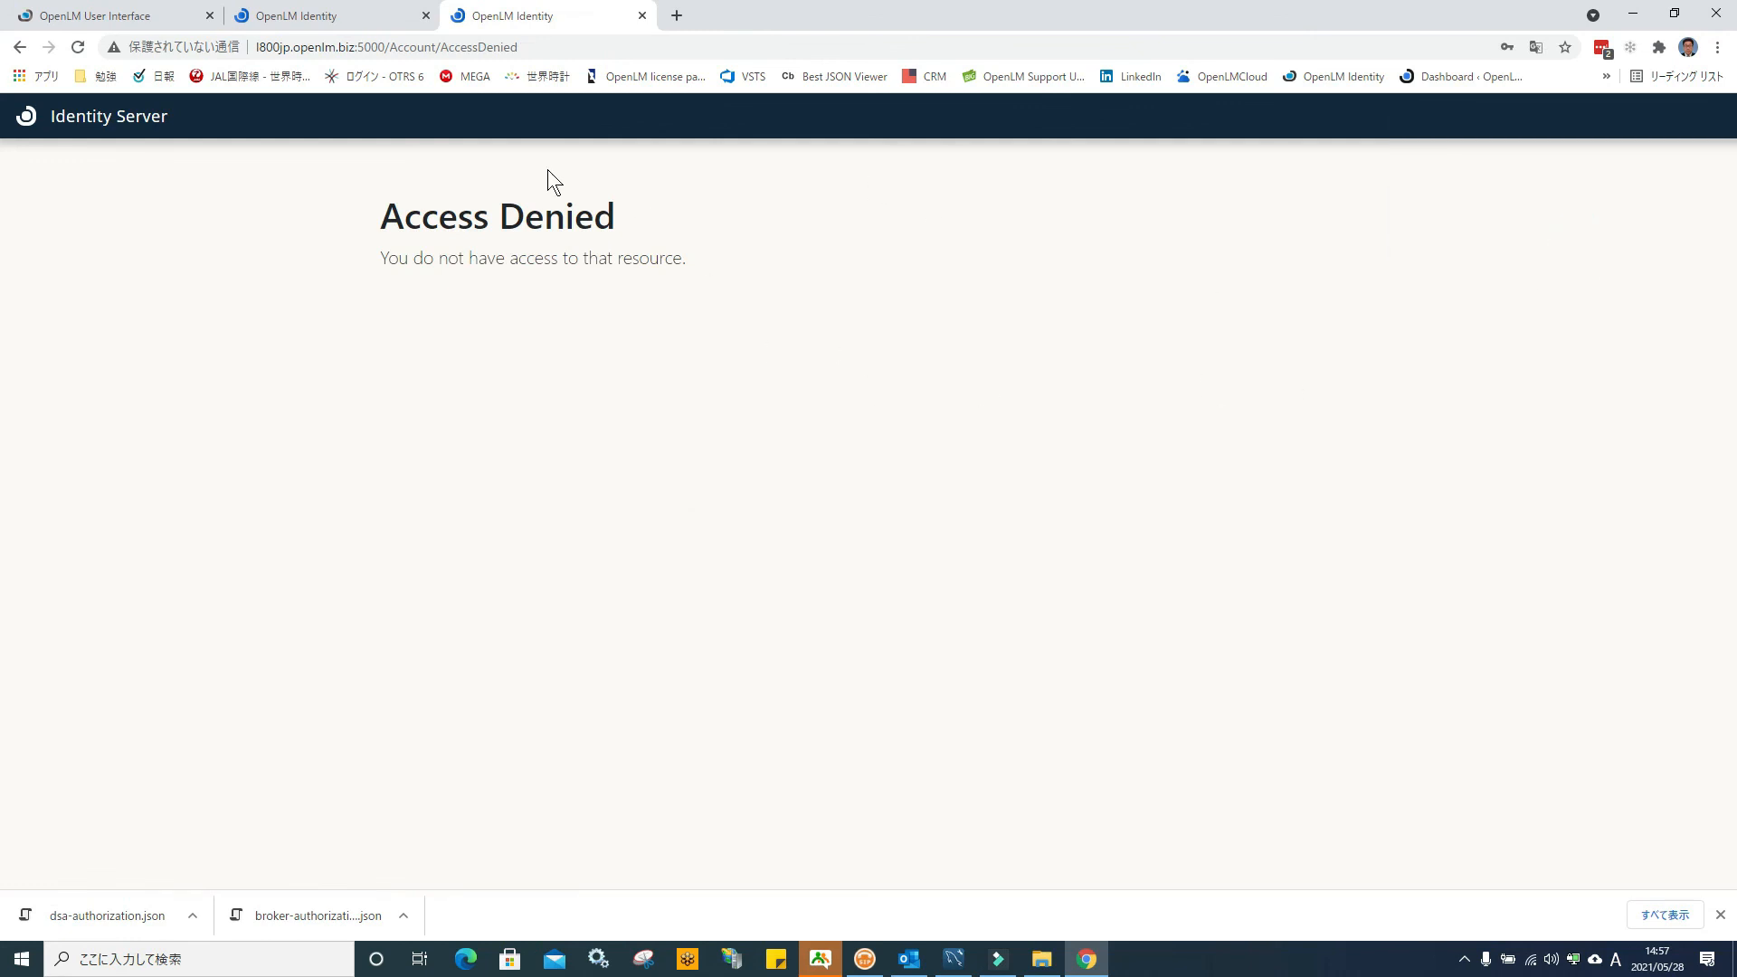
click(642, 16)
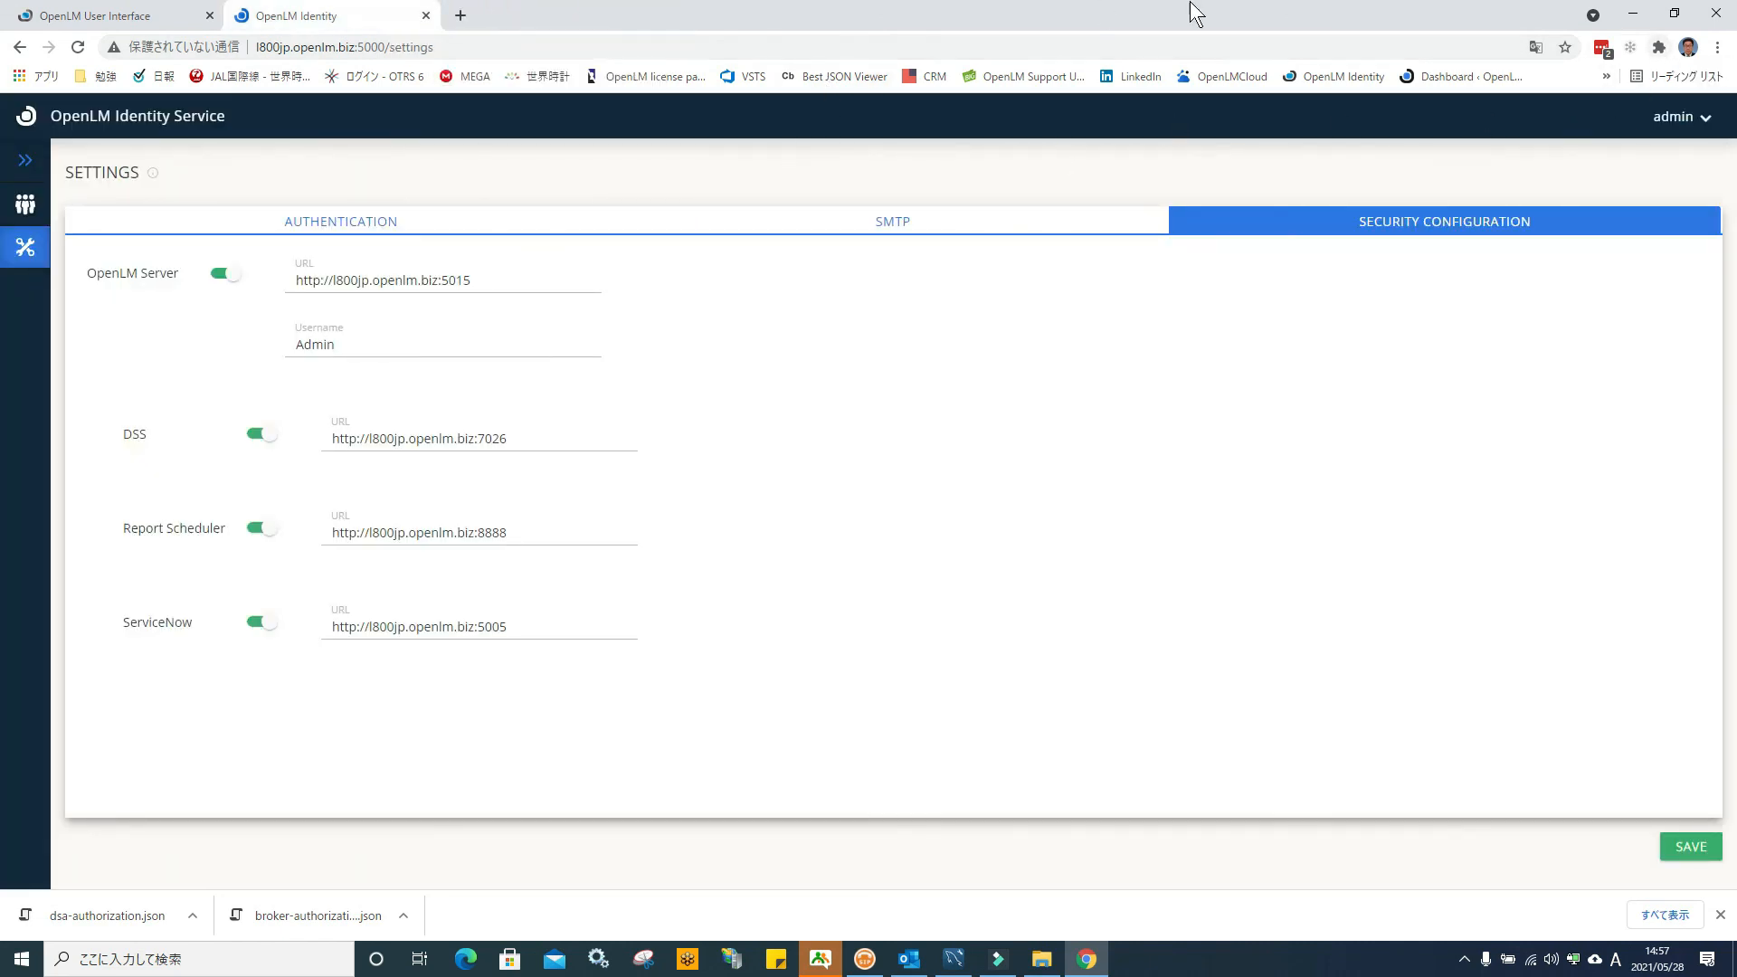
Reopen OpenLM Identity and sign in as Admin with the admin password
click(426, 16)
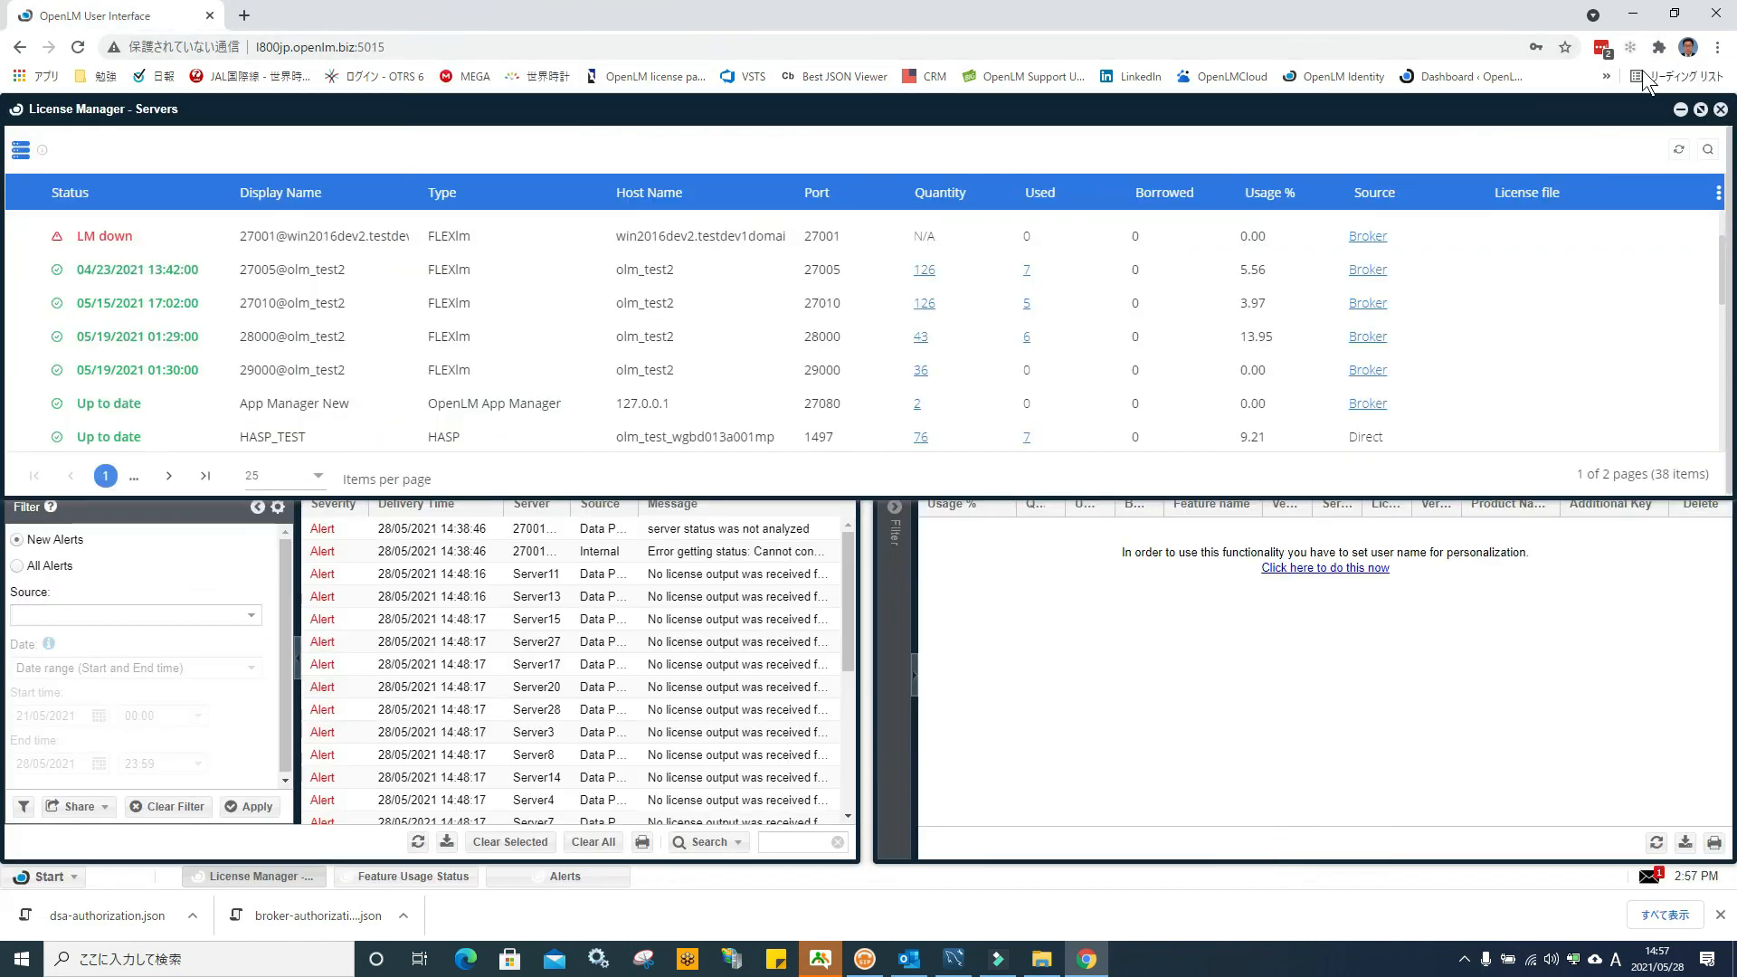
click(1633, 14)
double_click(959, 568)
text(Admin)
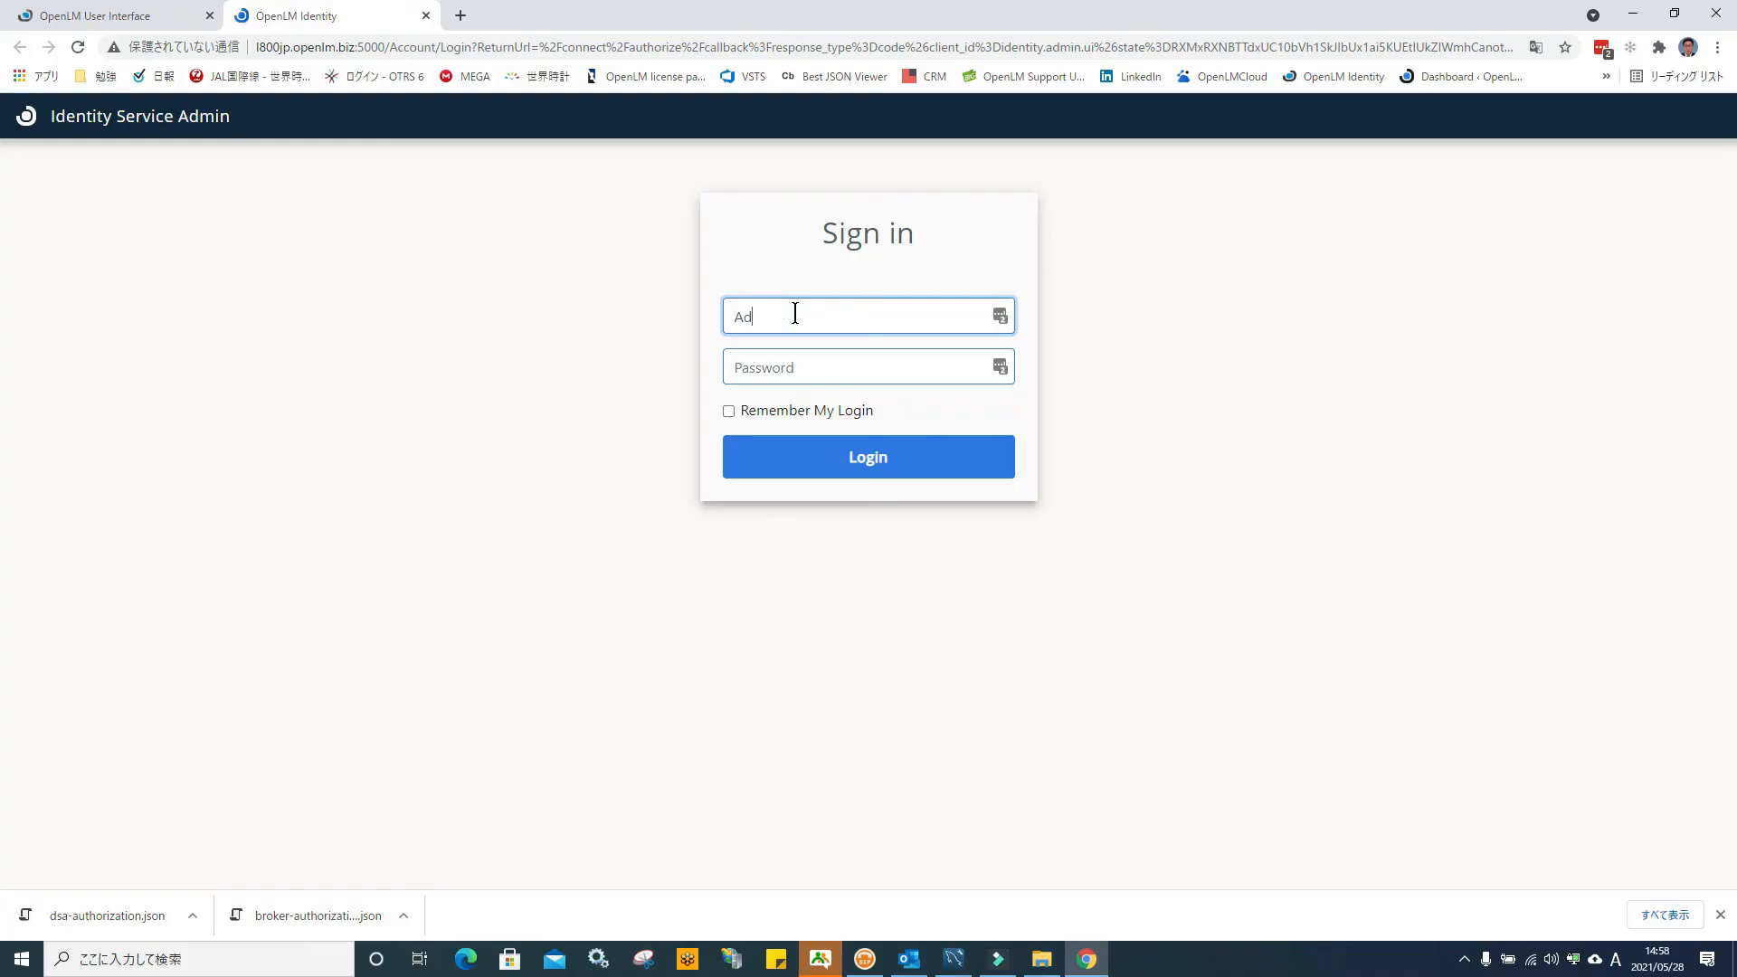
key(Tab)
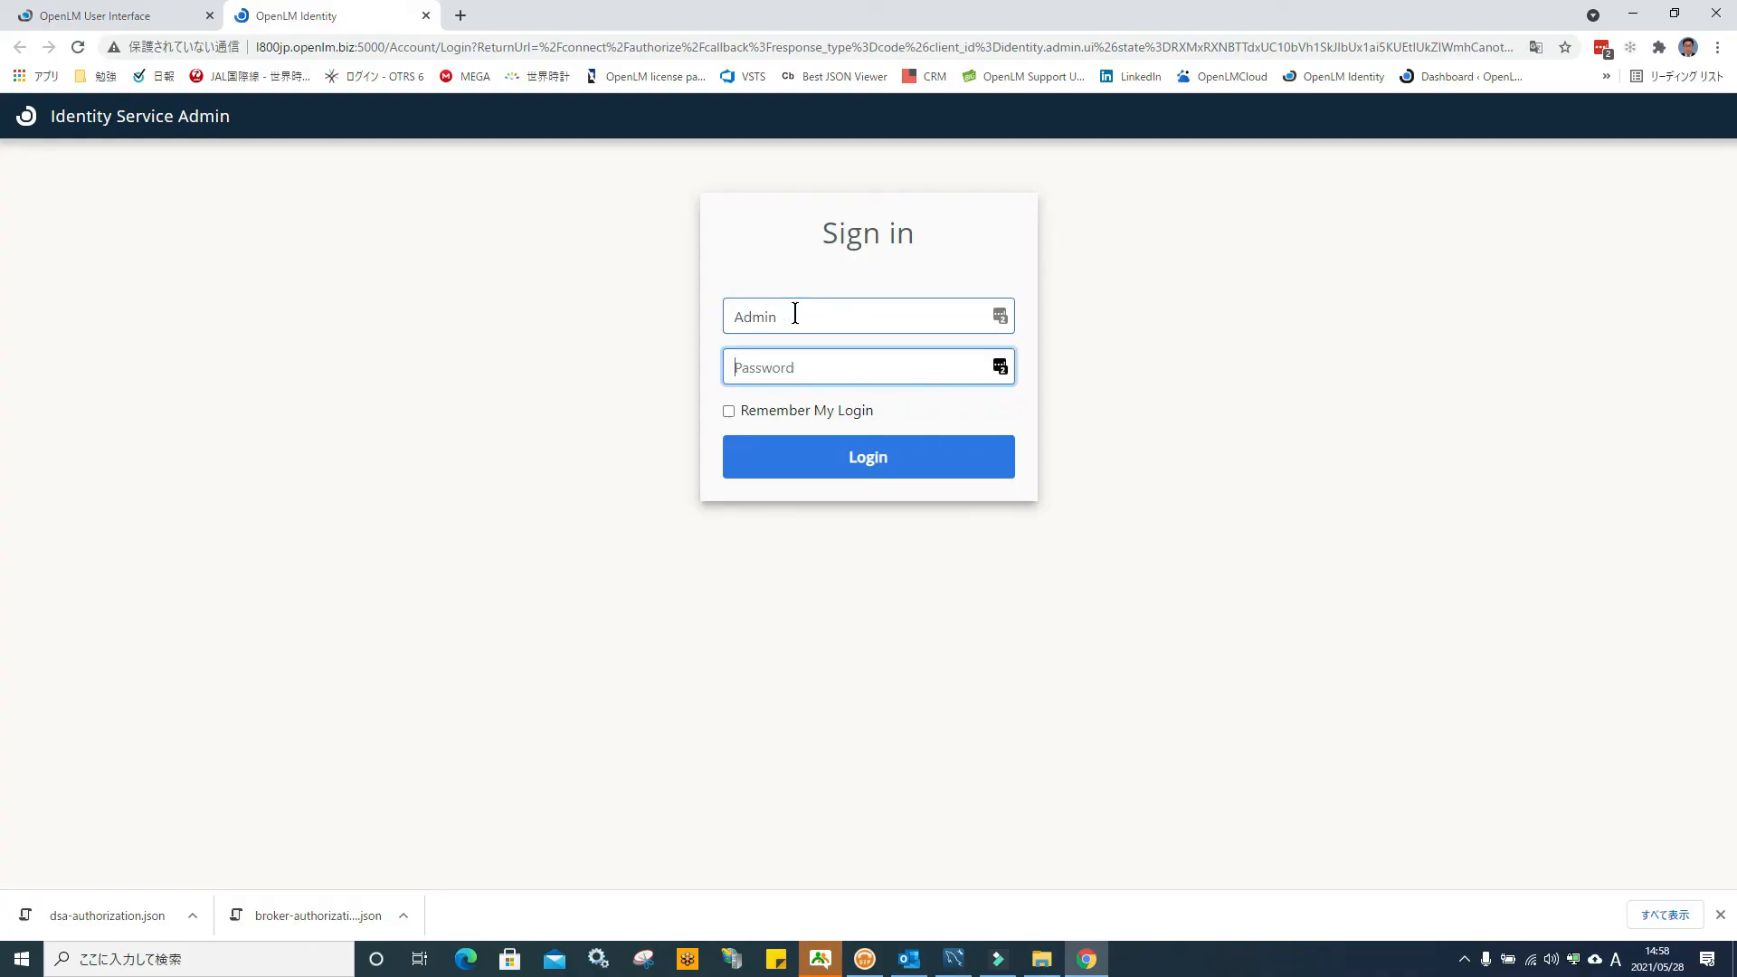
text(p)
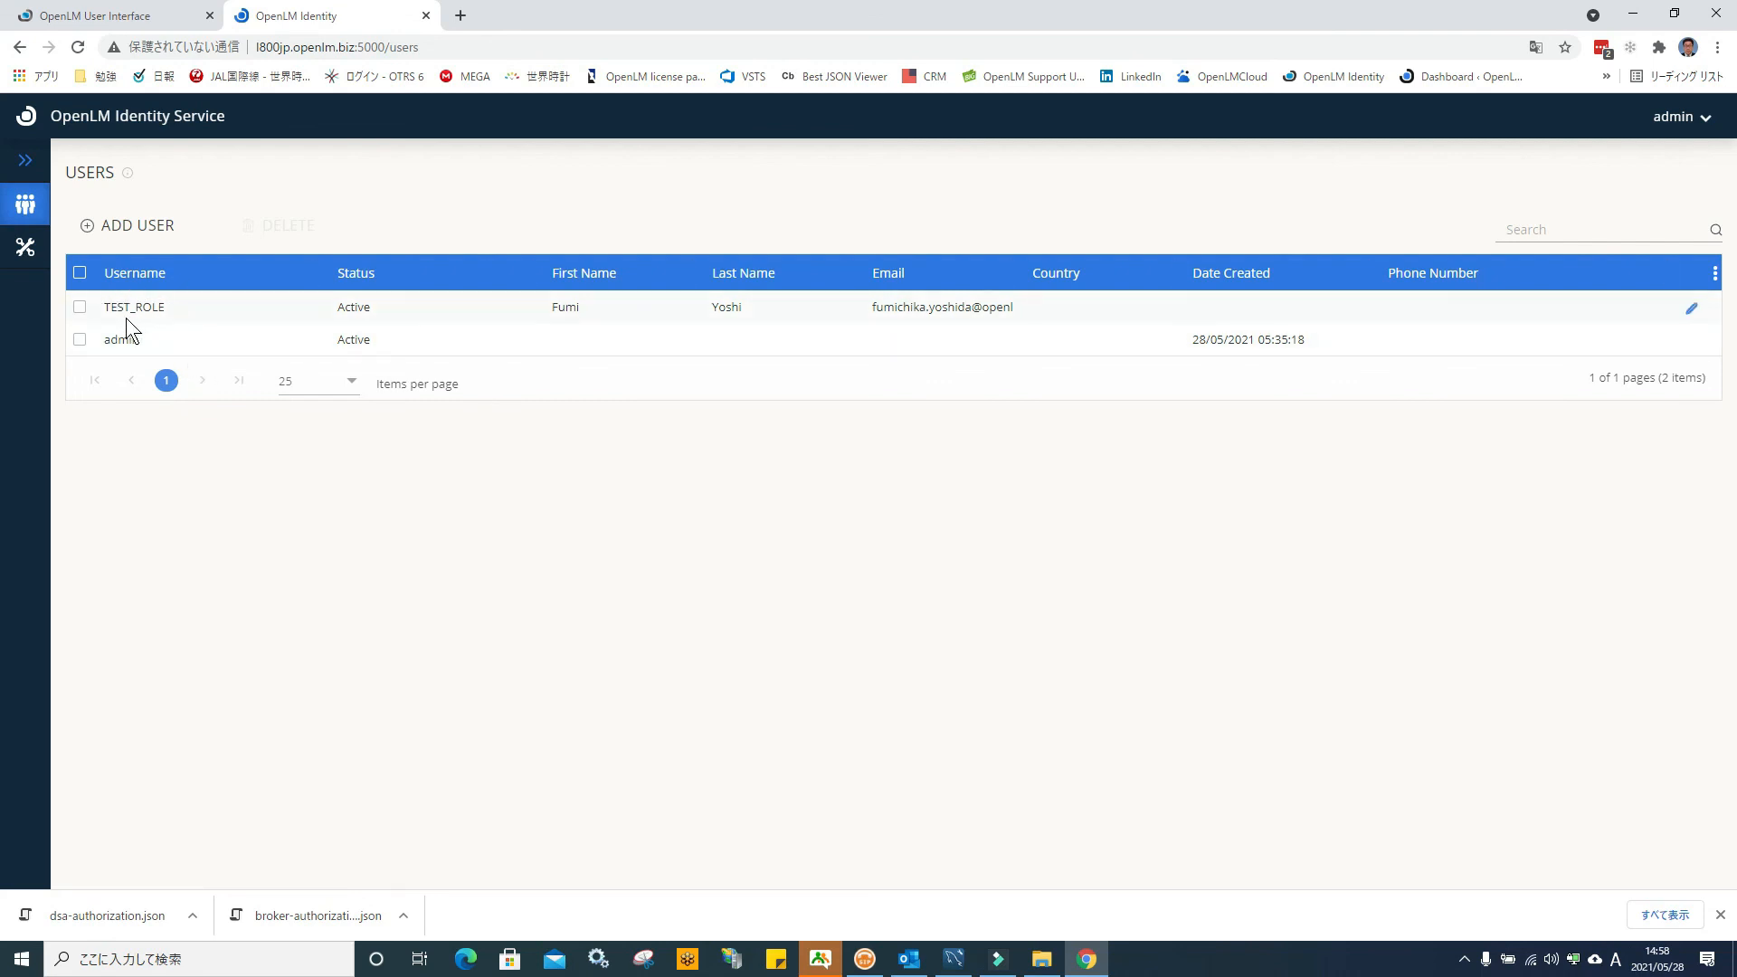
Open the TEST_ROLE user for editing and expand its Reset Password fields
click(78, 306)
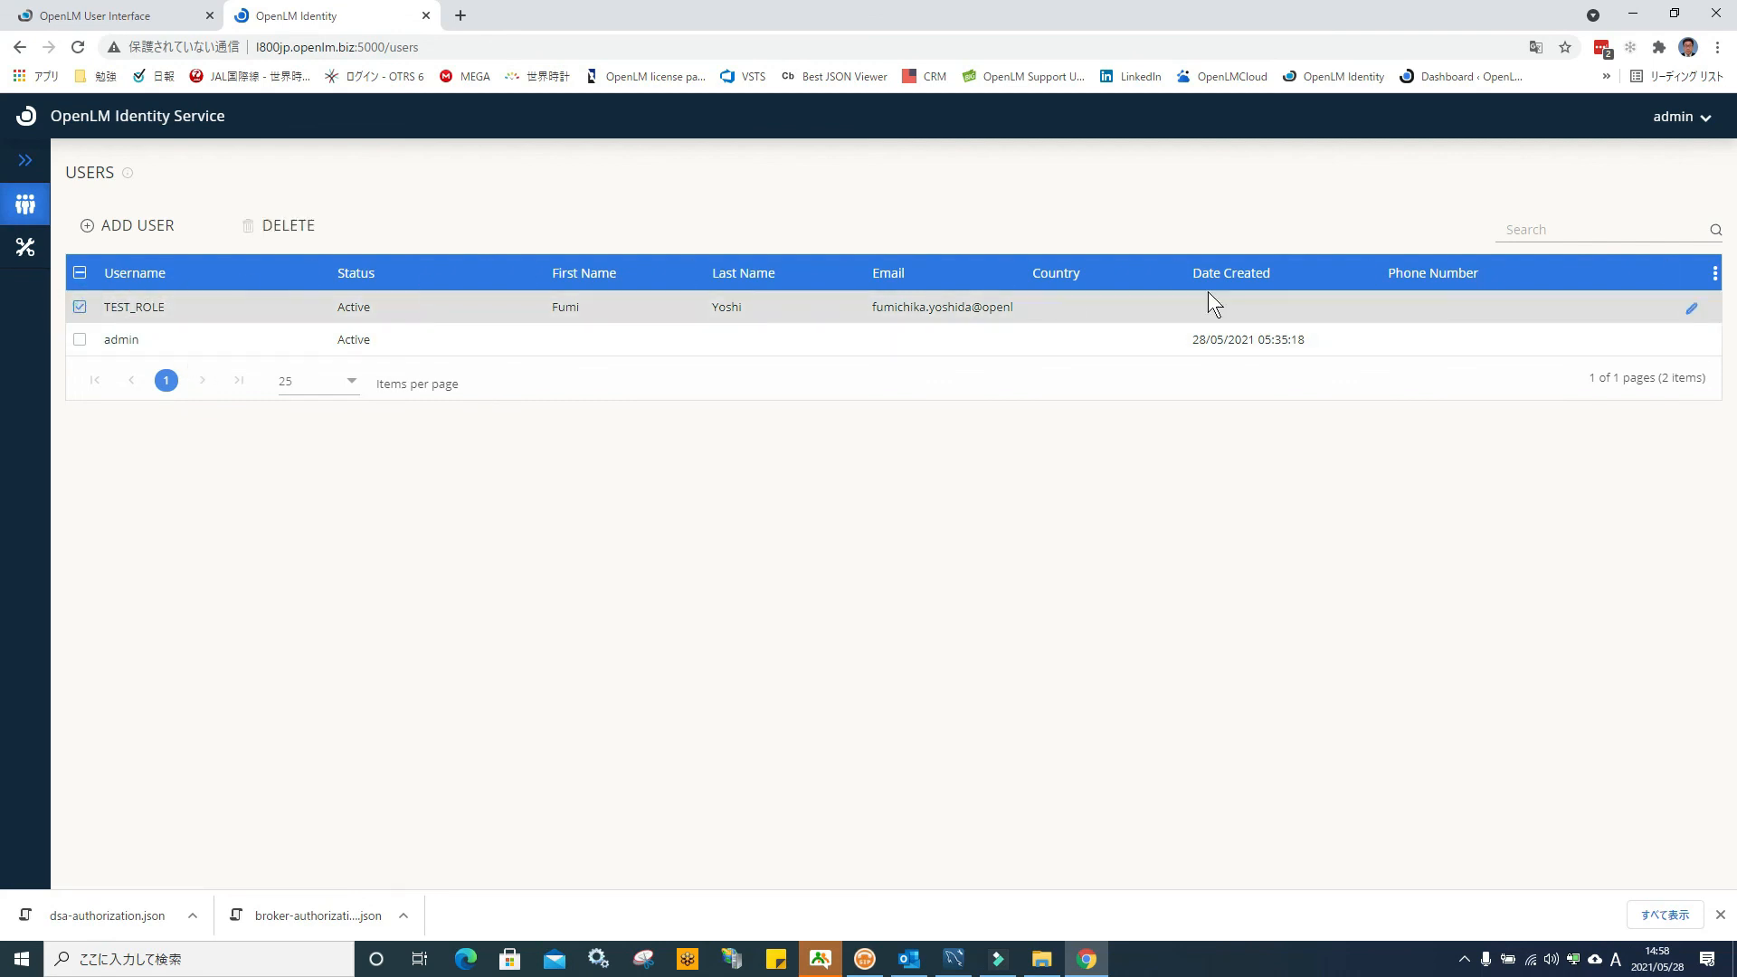
click(1692, 311)
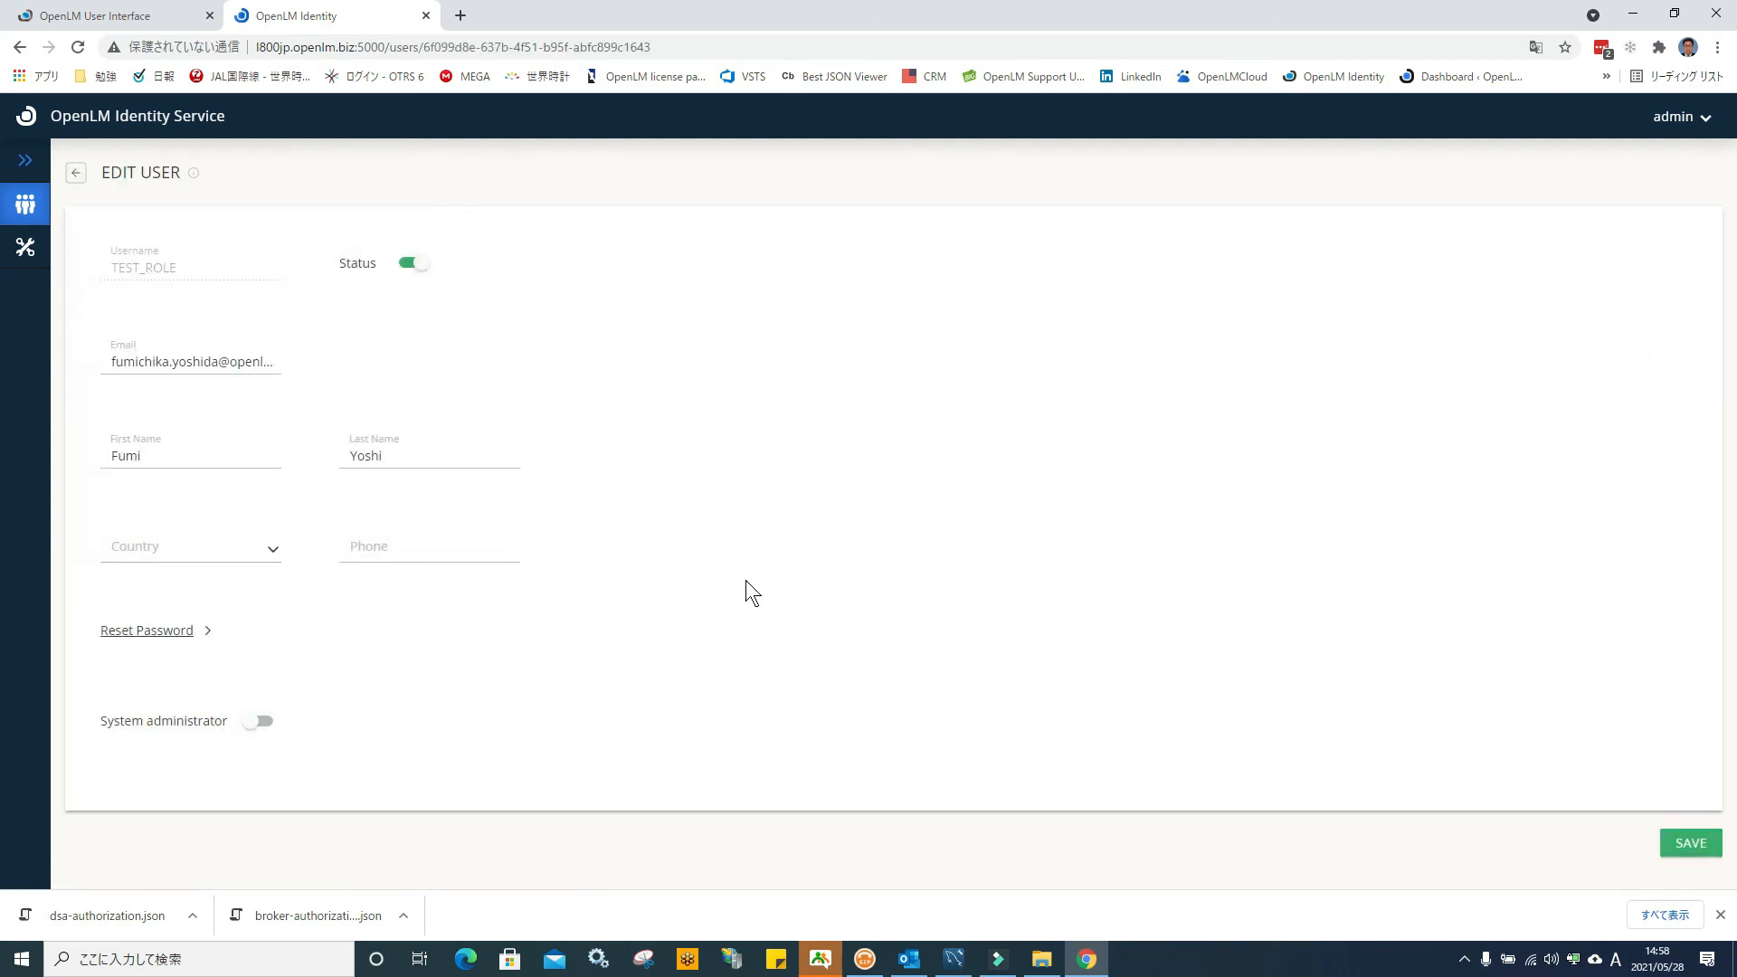
click(150, 633)
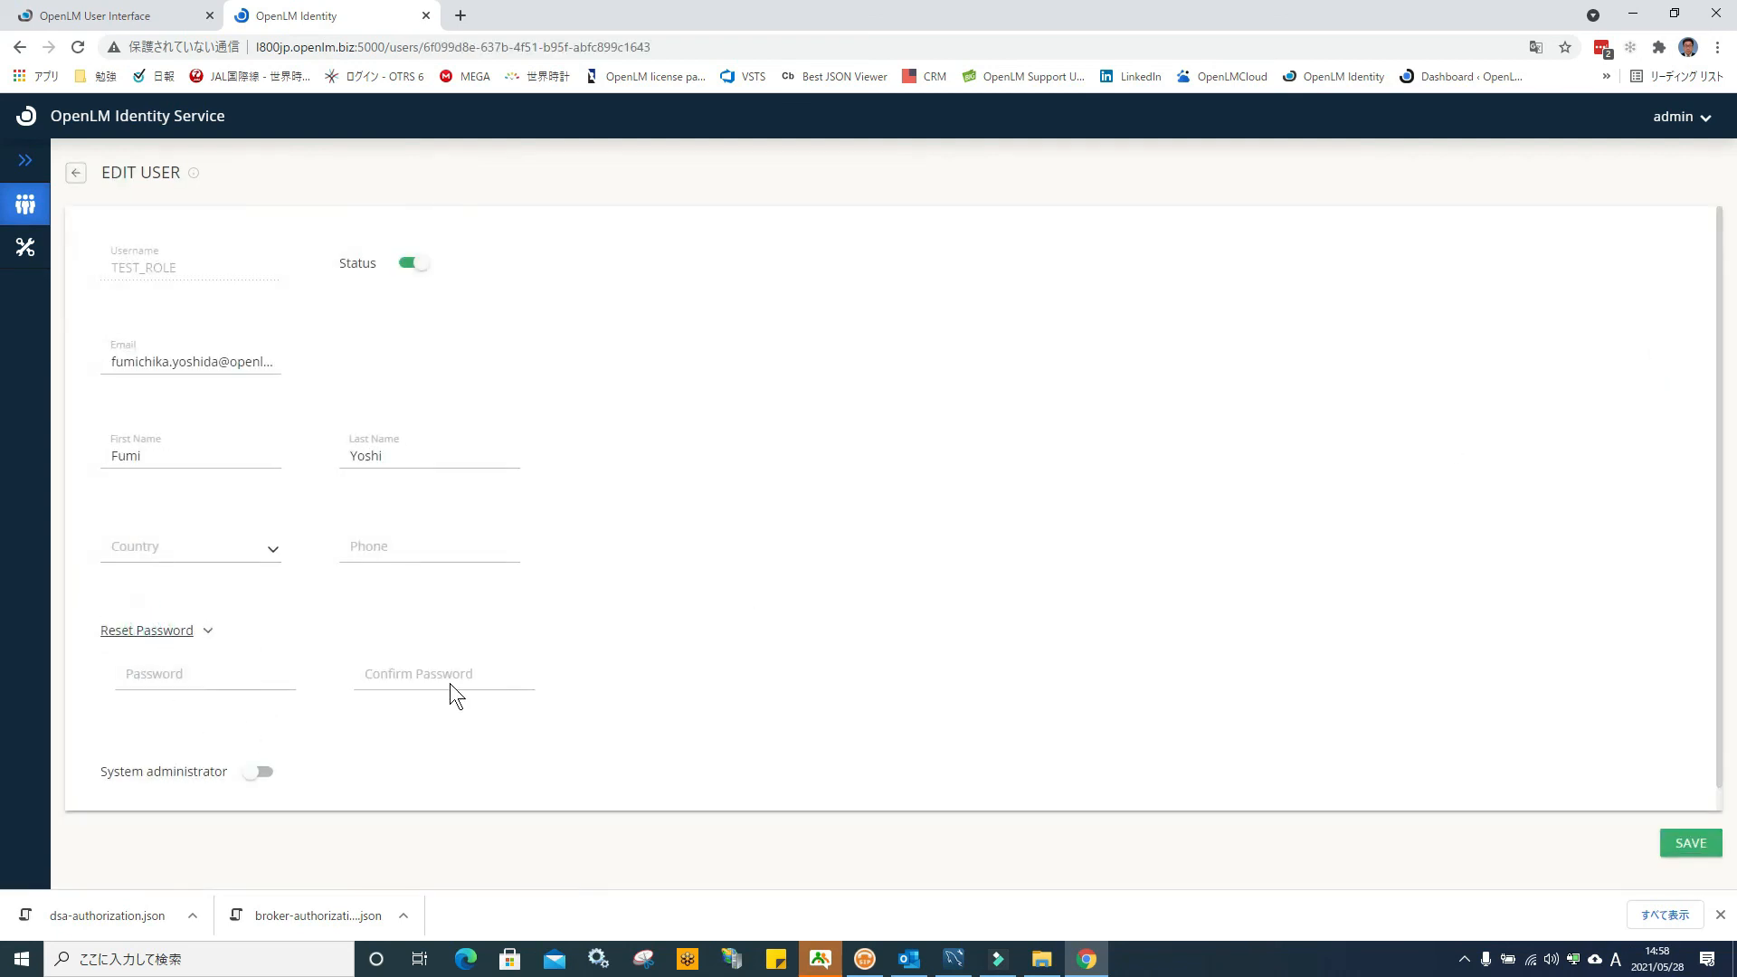